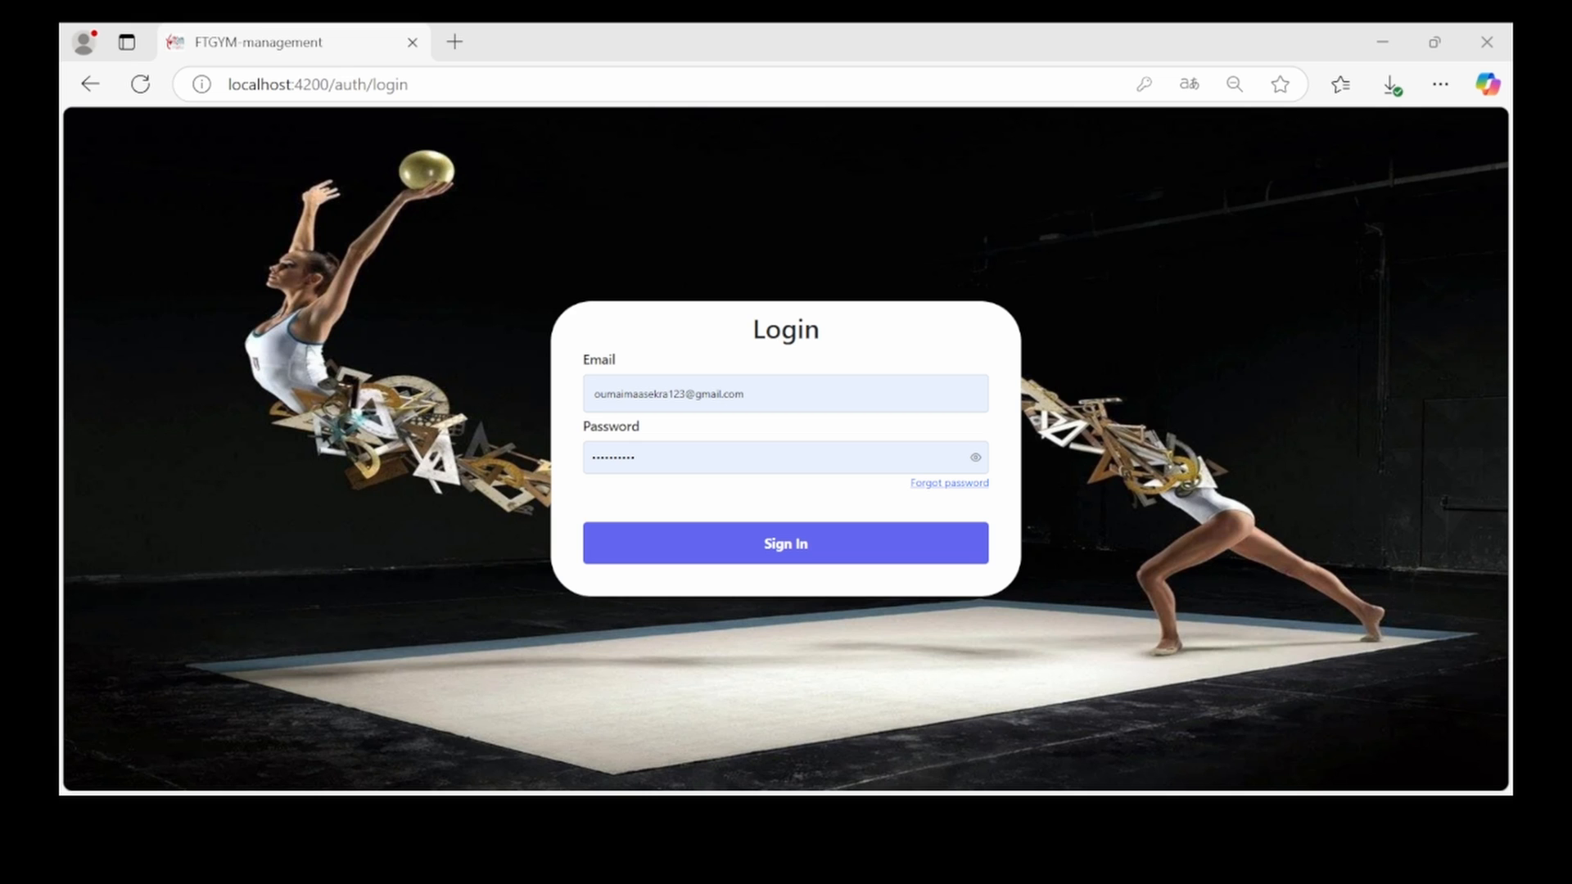
Sign in with the entered credentials to load the dashboard statistics
{"action": "key", "text": "Return"}
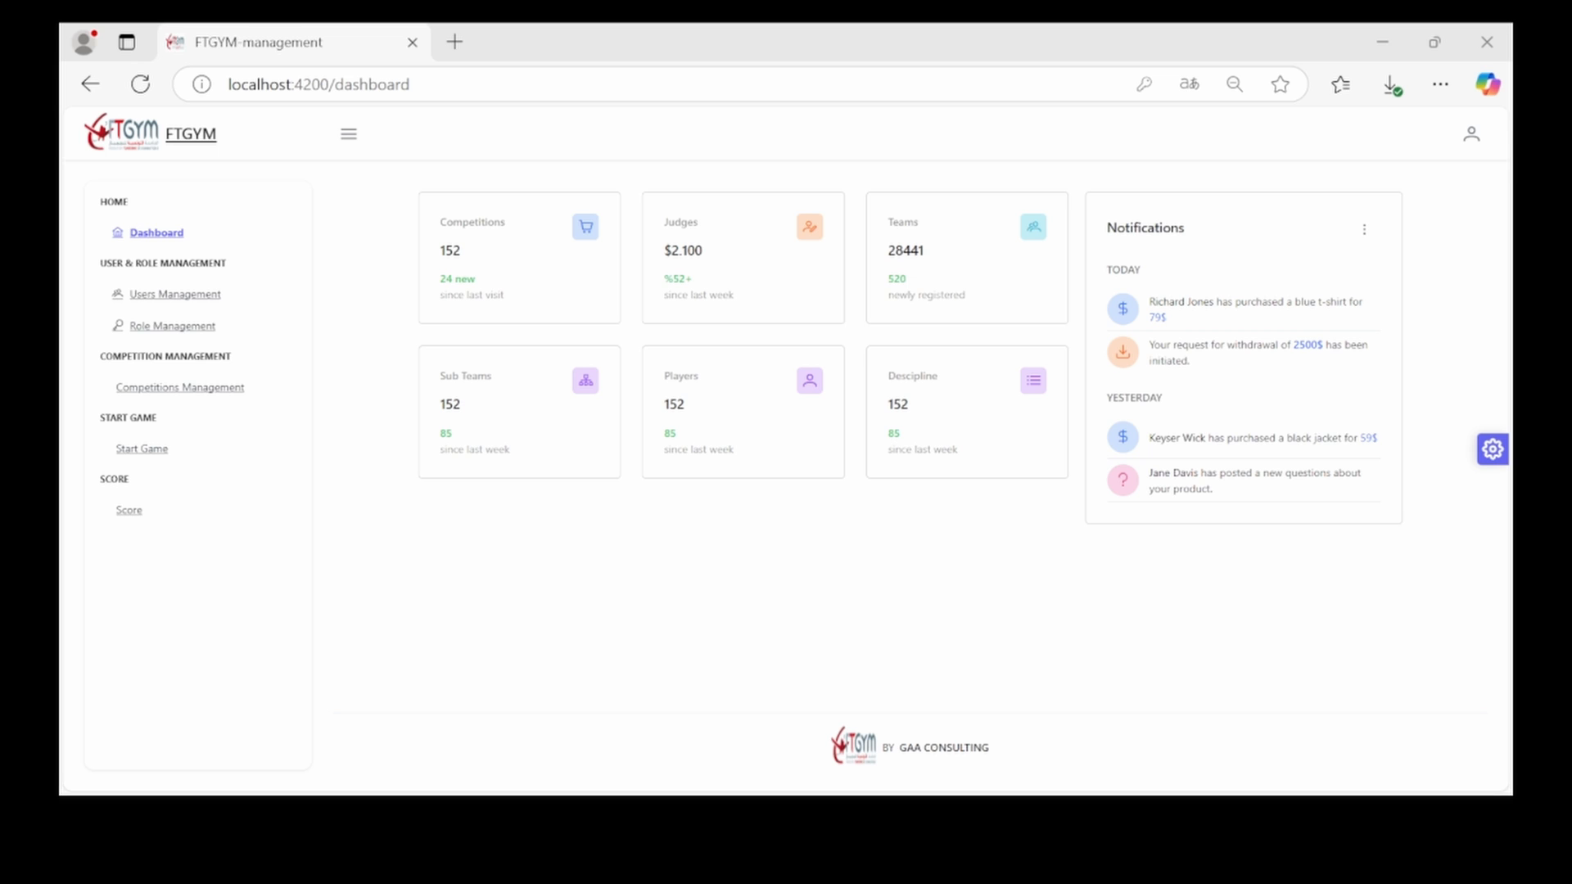
Open Manage Roles, which lists Admin, super-admin, judge, super-judge and Team Leader
{"action": "left_click", "coordinate": [857, 739]}
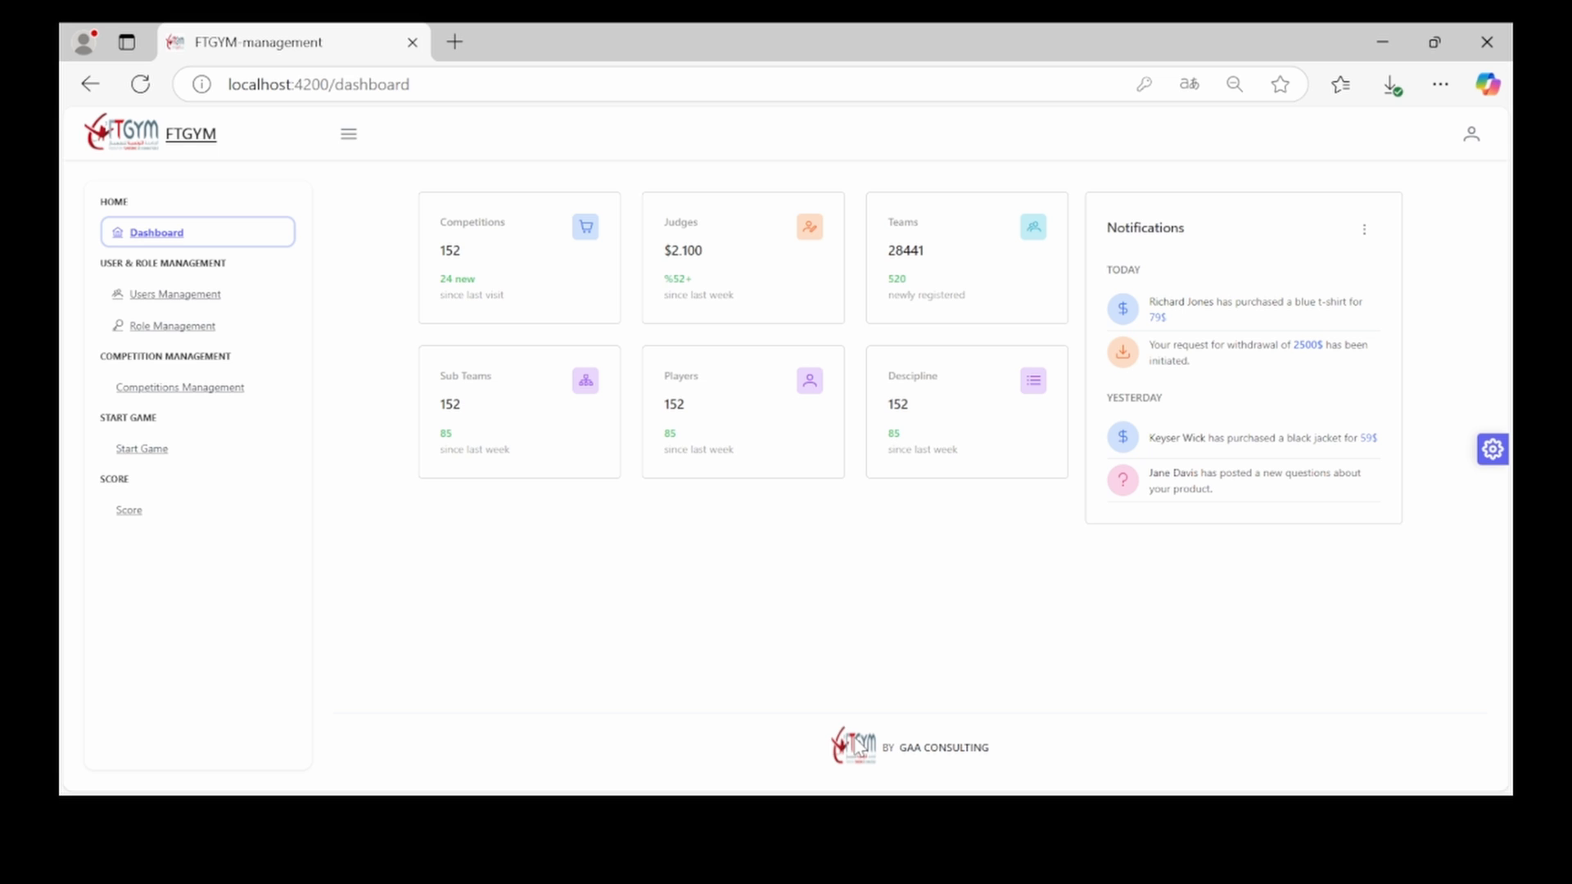
{"action": "left_click", "coordinate": [193, 334]}
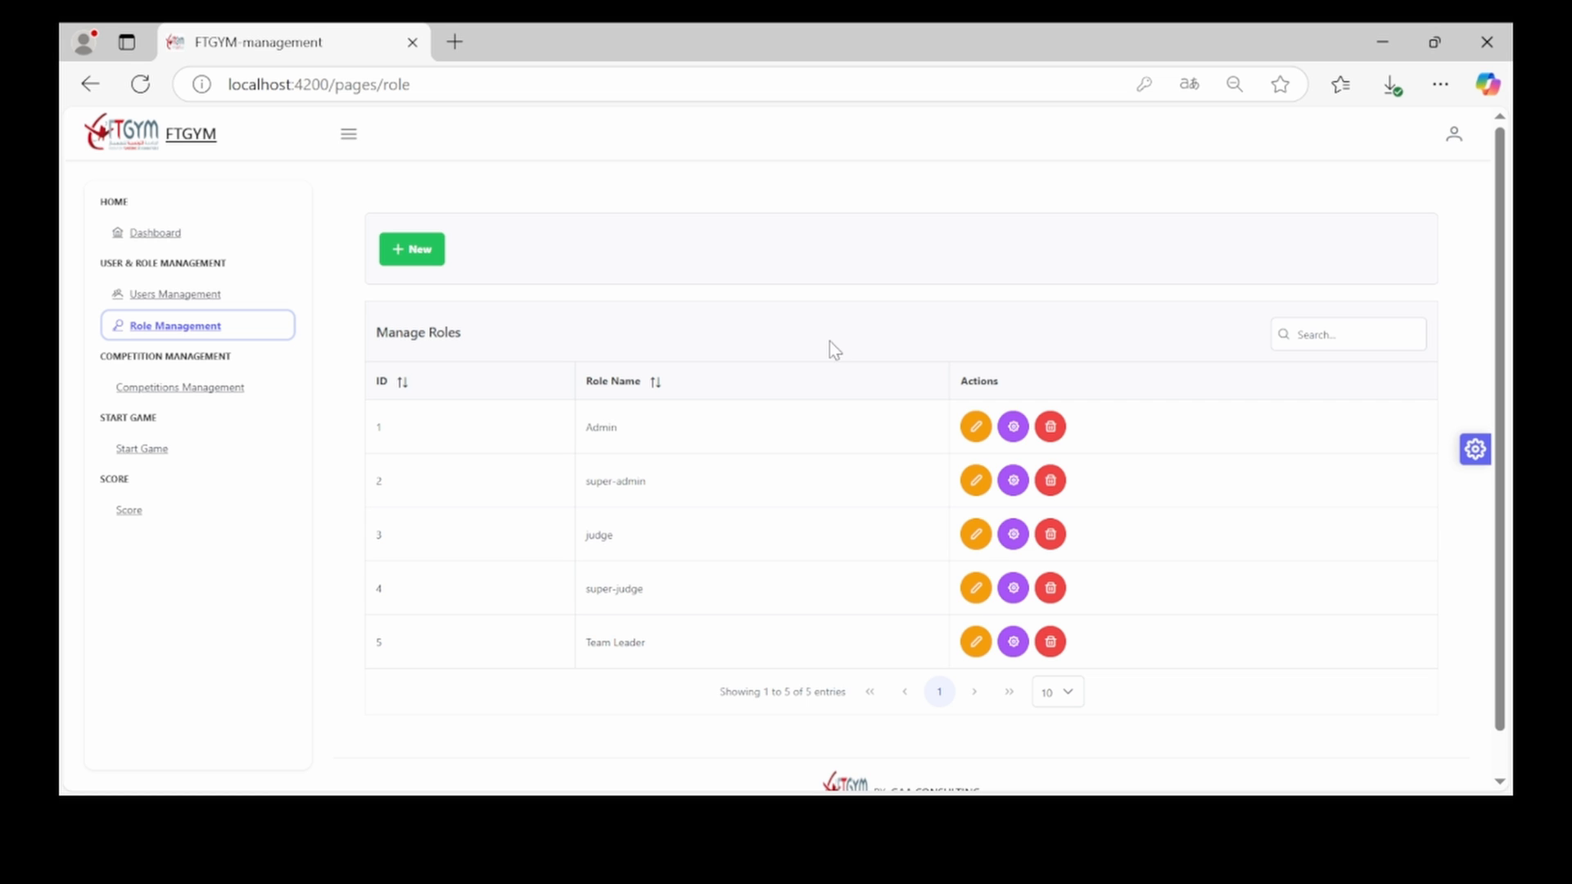
{"action": "left_click", "coordinate": [384, 256]}
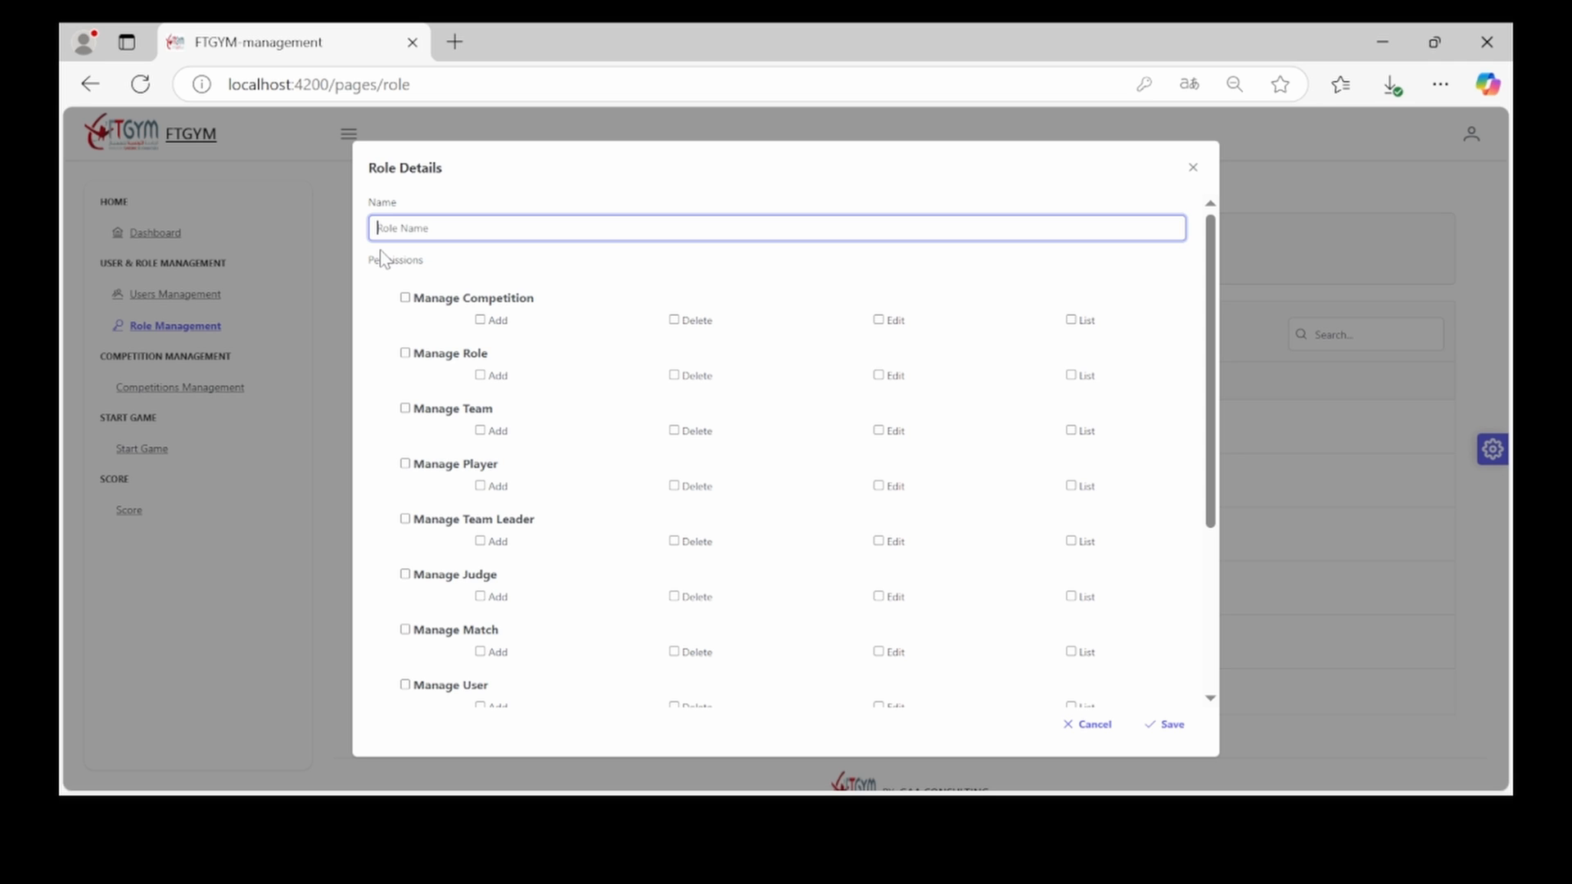
{"action": "type", "text": "dge"}
{"action": "scroll", "coordinate": [373, 513], "scroll_direction": "down", "scroll_amount": 1}
{"action": "left_click", "coordinate": [404, 506]}
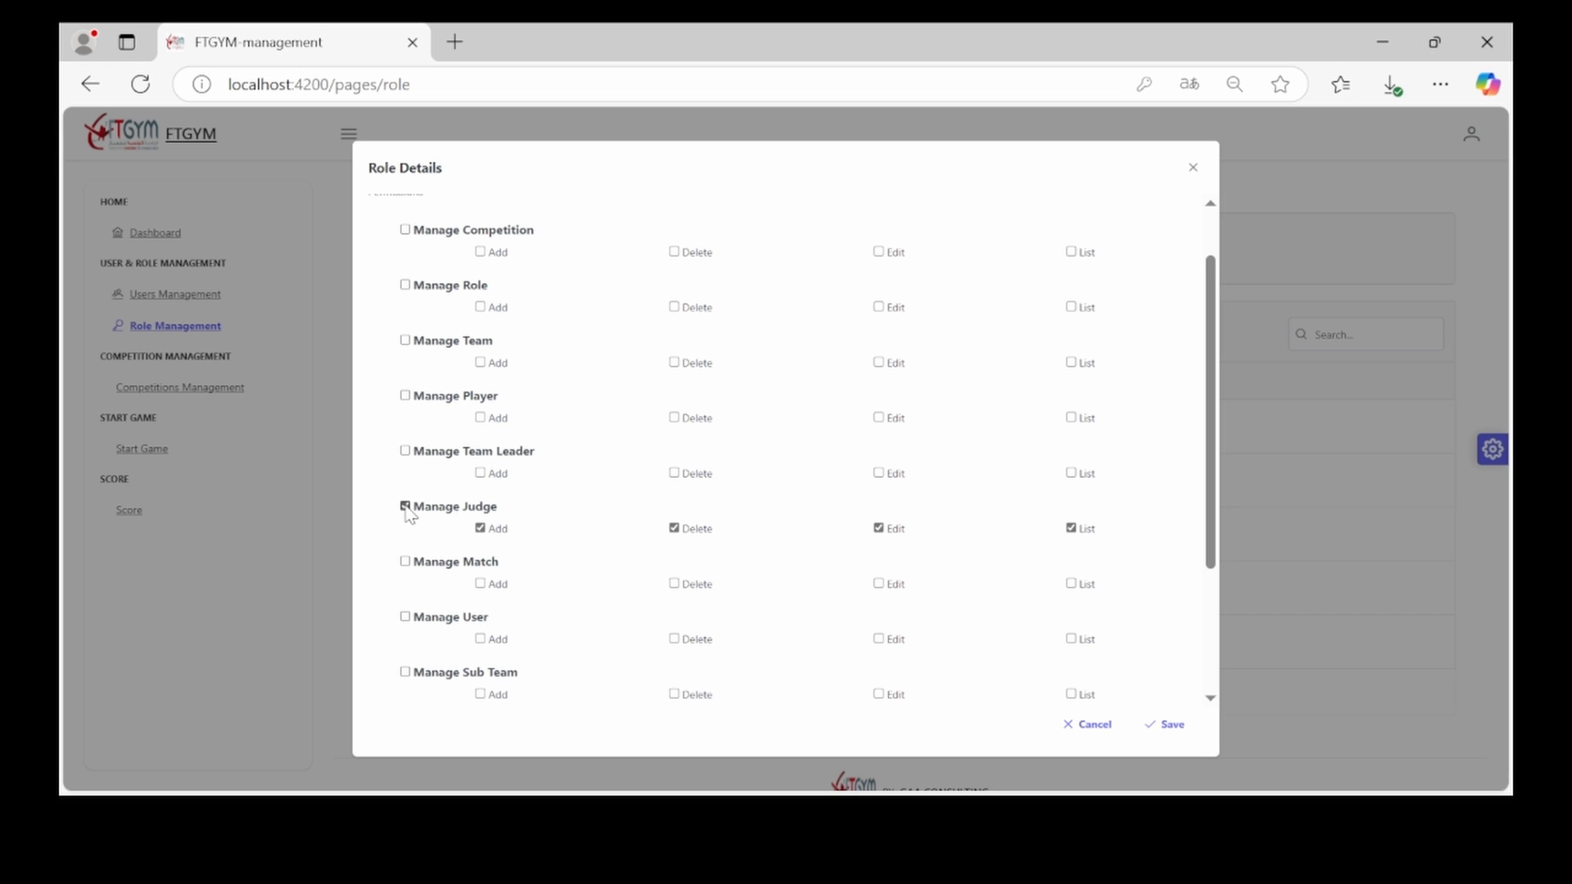
{"action": "scroll", "coordinate": [699, 619], "scroll_direction": "down", "scroll_amount": 3}
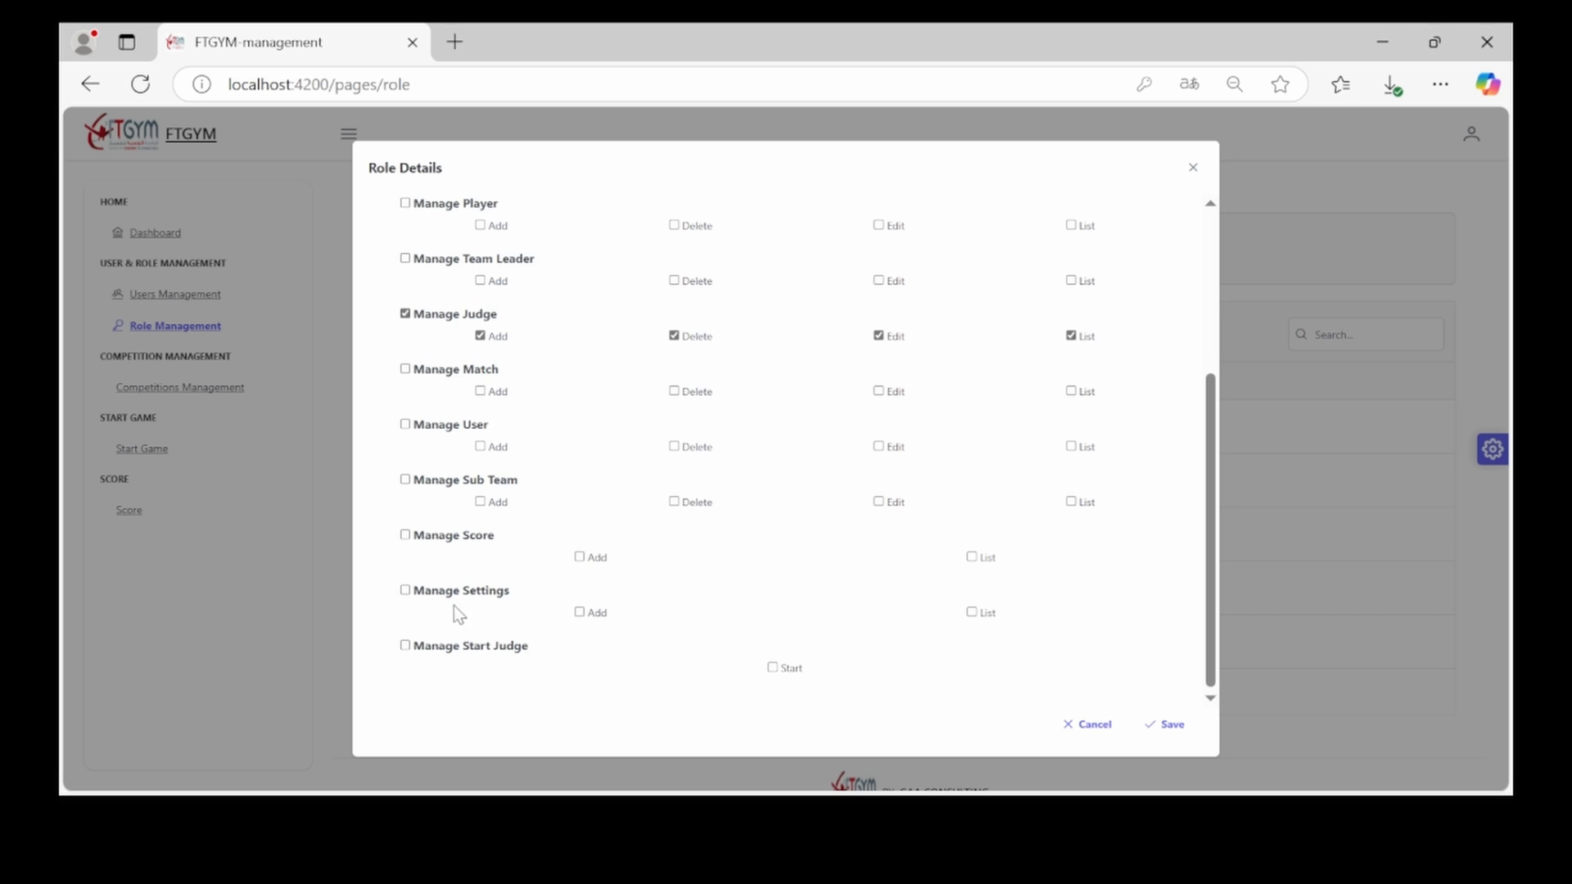
{"action": "left_click", "coordinate": [405, 590]}
{"action": "scroll", "coordinate": [851, 635], "scroll_direction": "up", "scroll_amount": 4}
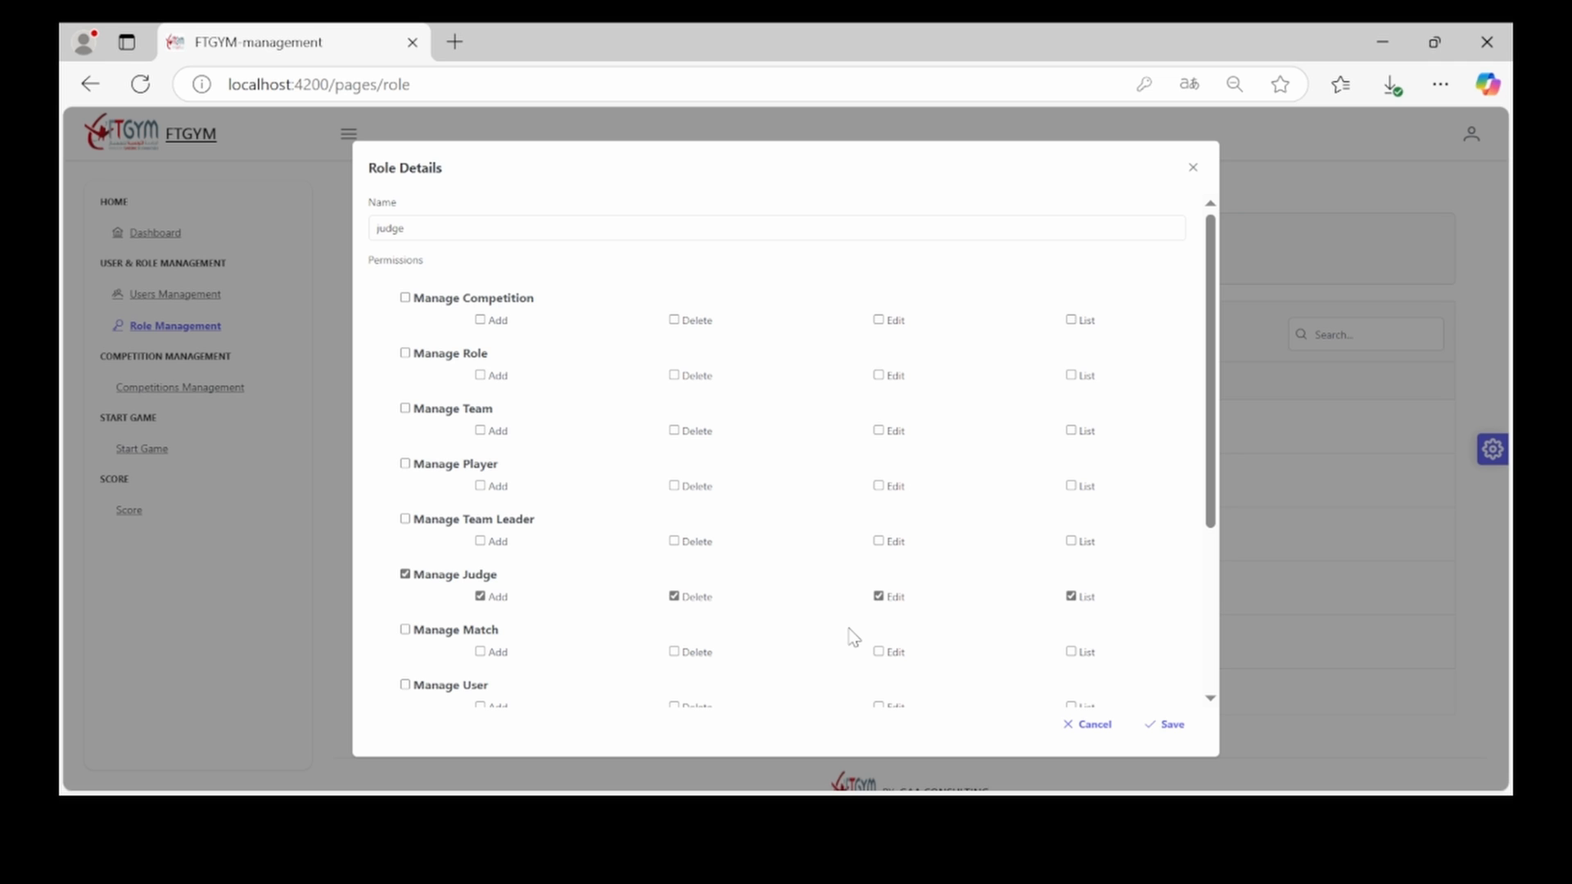
{"action": "left_click", "coordinate": [1174, 735]}
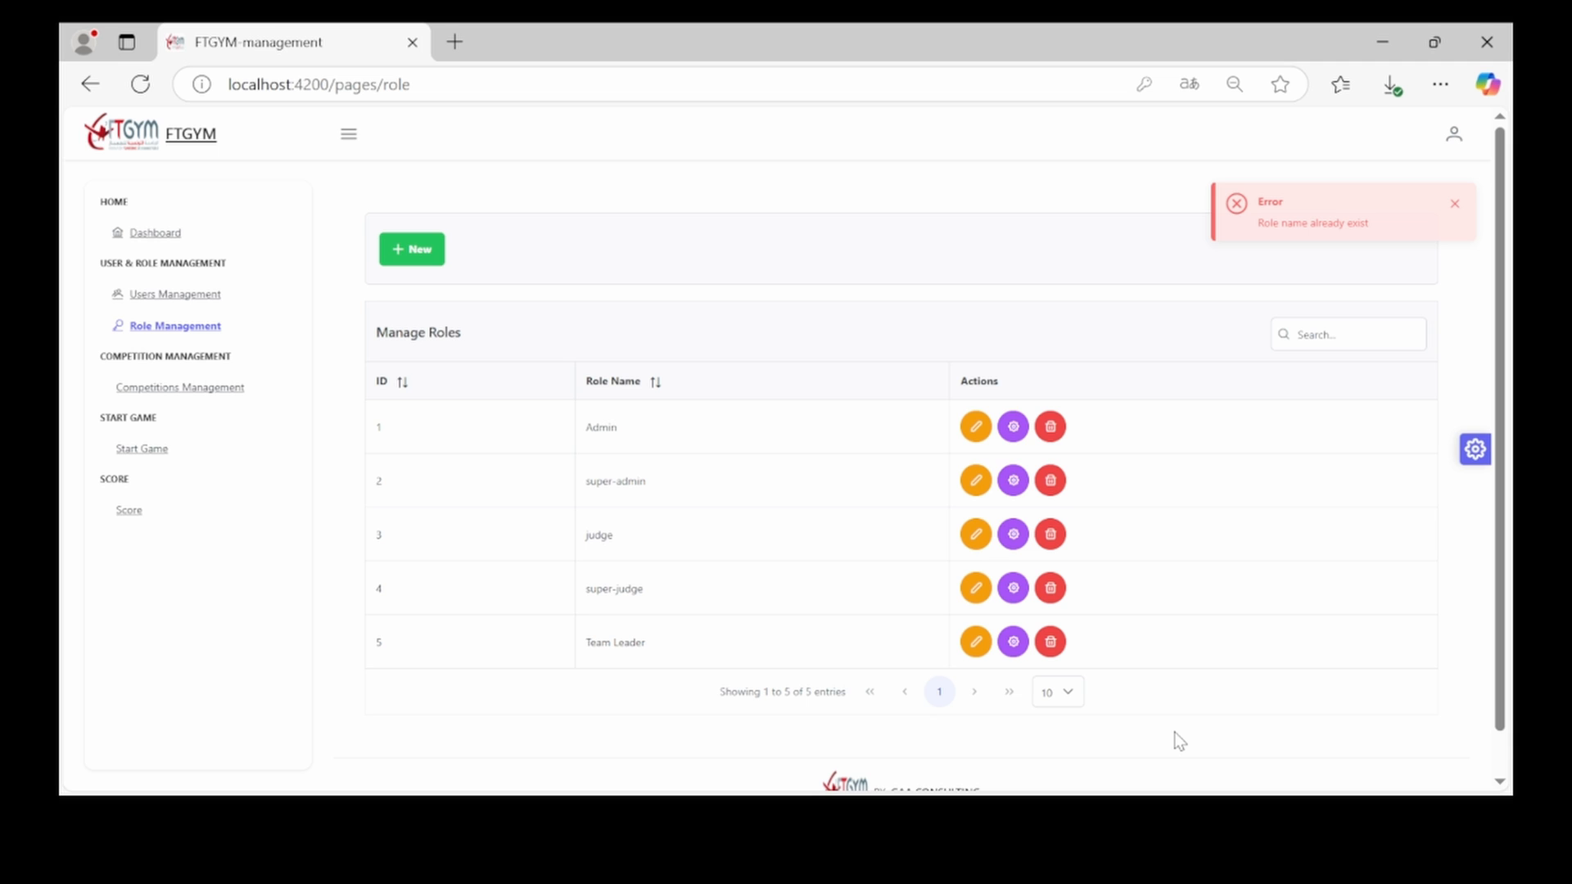
Create and save role 'utilisateur' with all Manage Player and Manage Team Leader permissions
{"action": "left_click", "coordinate": [417, 255]}
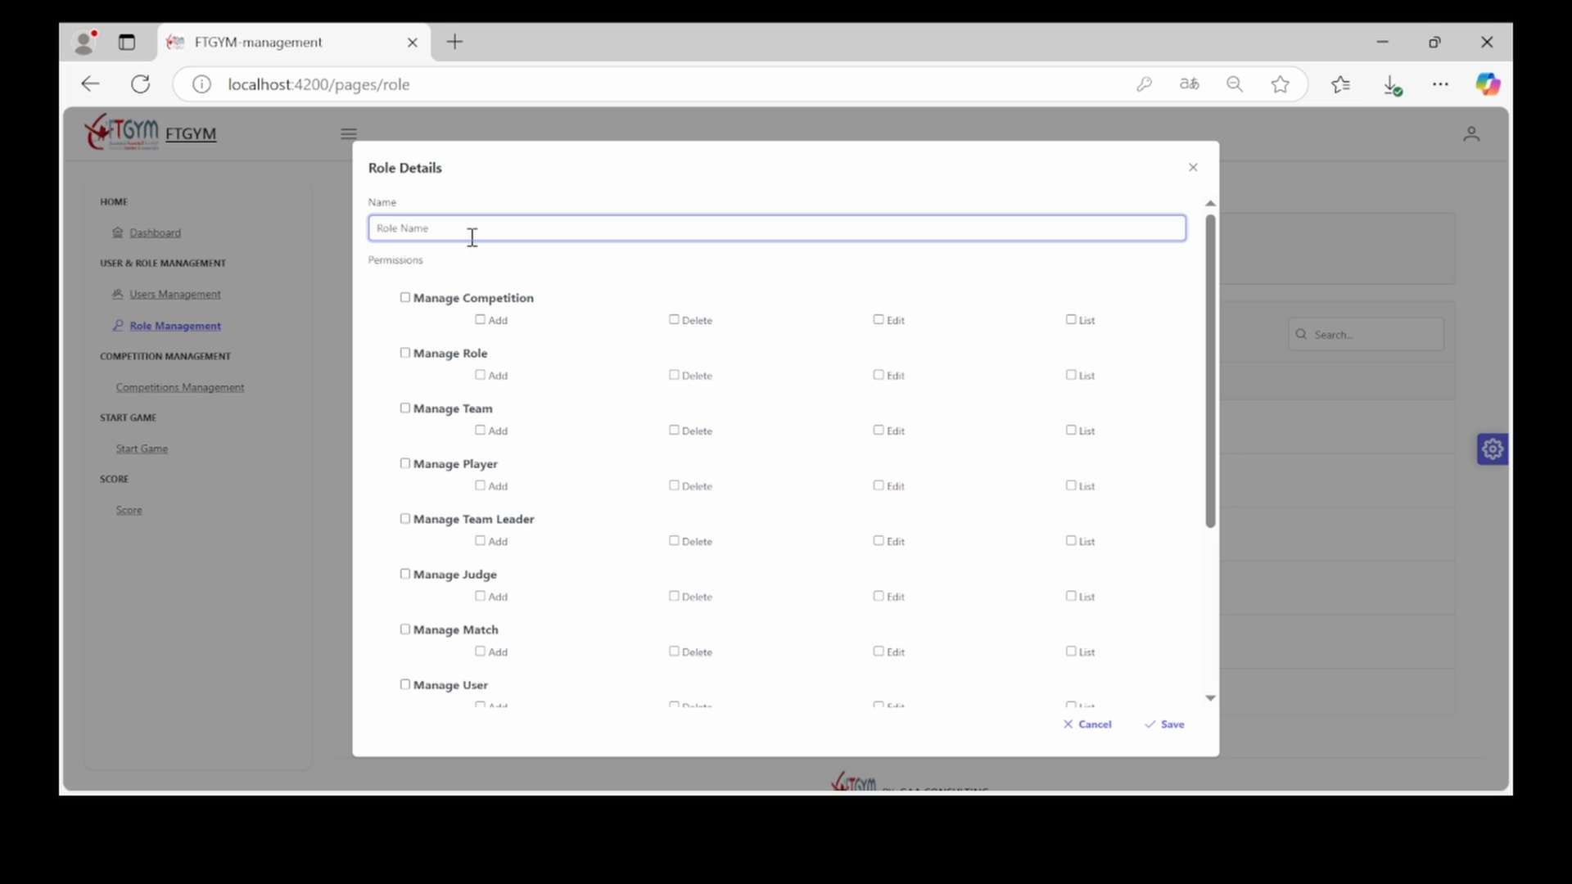
{"action": "type", "text": "utilisateur"}
{"action": "left_click", "coordinate": [405, 464]}
{"action": "left_click", "coordinate": [404, 519]}
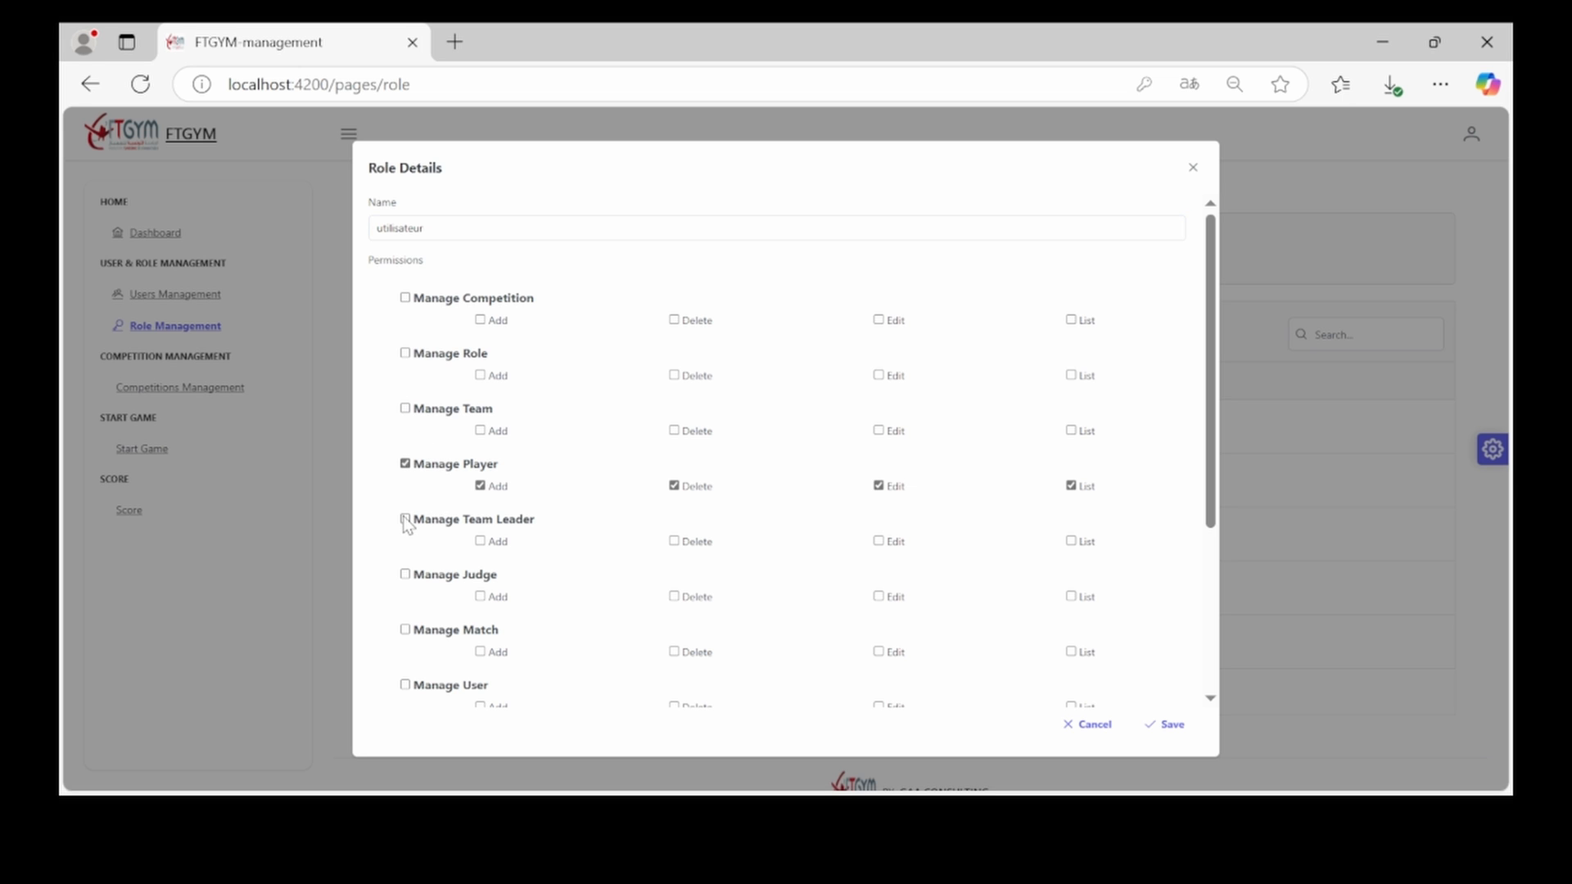
{"action": "scroll", "coordinate": [622, 549], "scroll_direction": "down", "scroll_amount": 3}
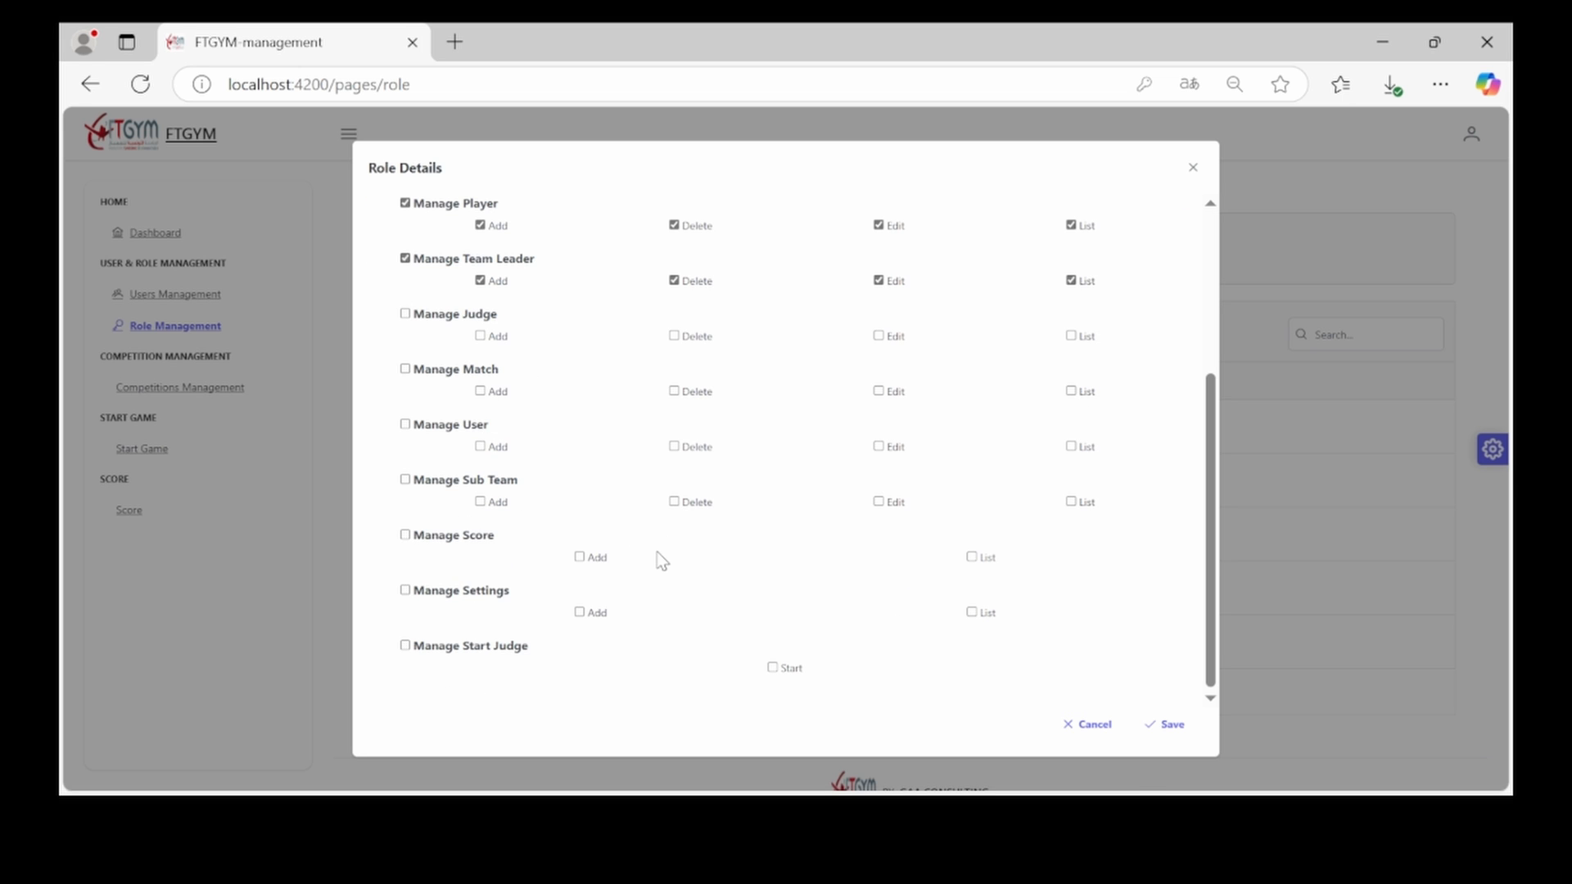
{"action": "left_click", "coordinate": [1170, 725]}
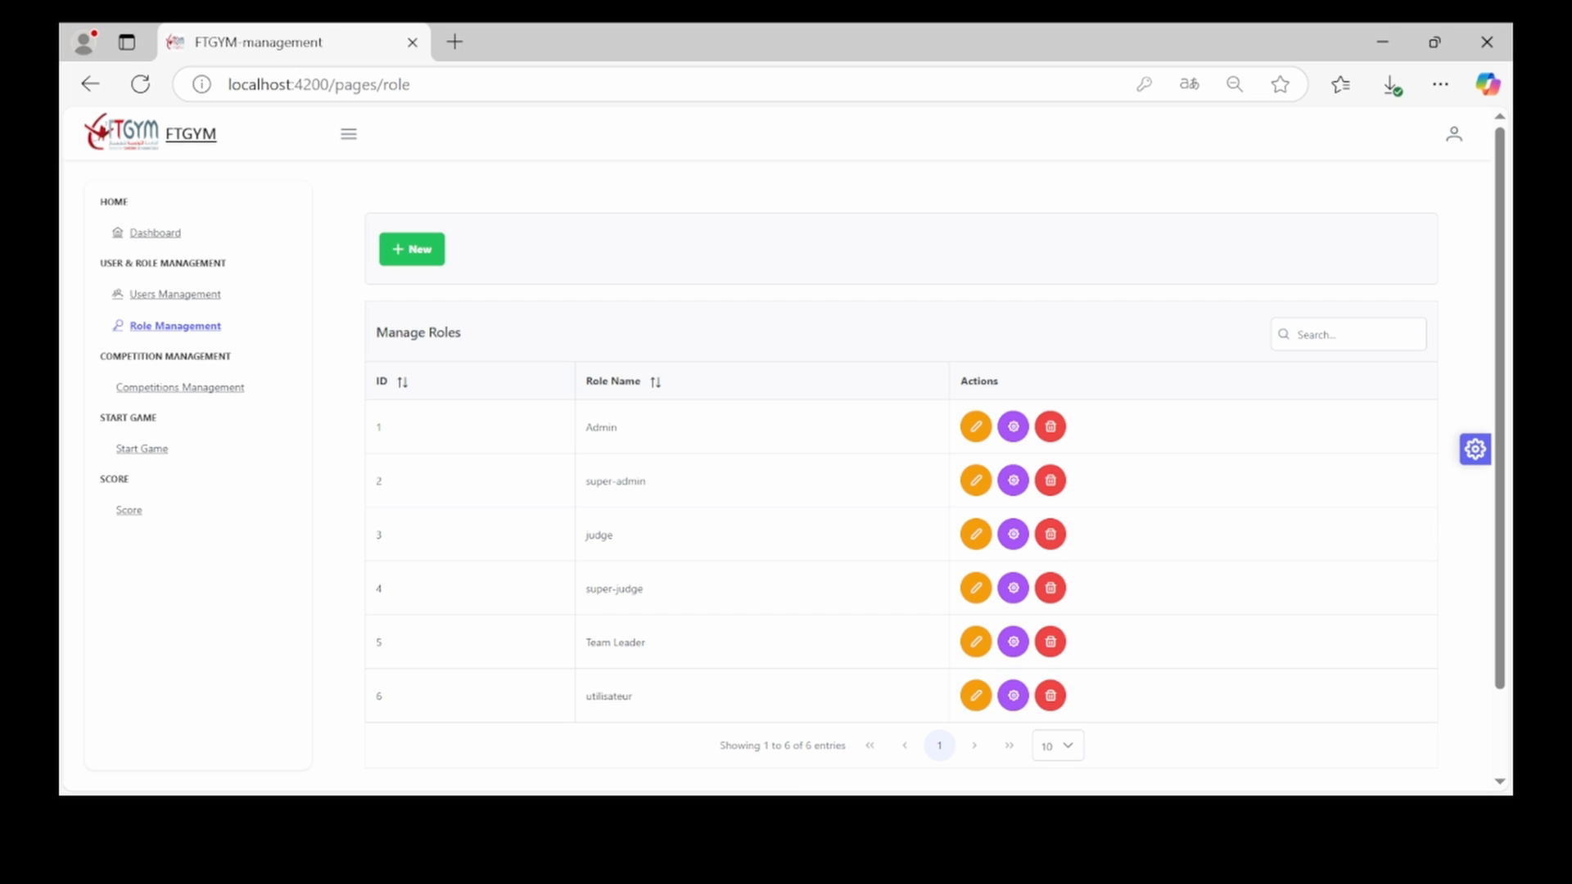
Rename the sixth role to 'utilisateurs', untick Team Leader Add, and save
{"action": "left_click", "coordinate": [973, 695]}
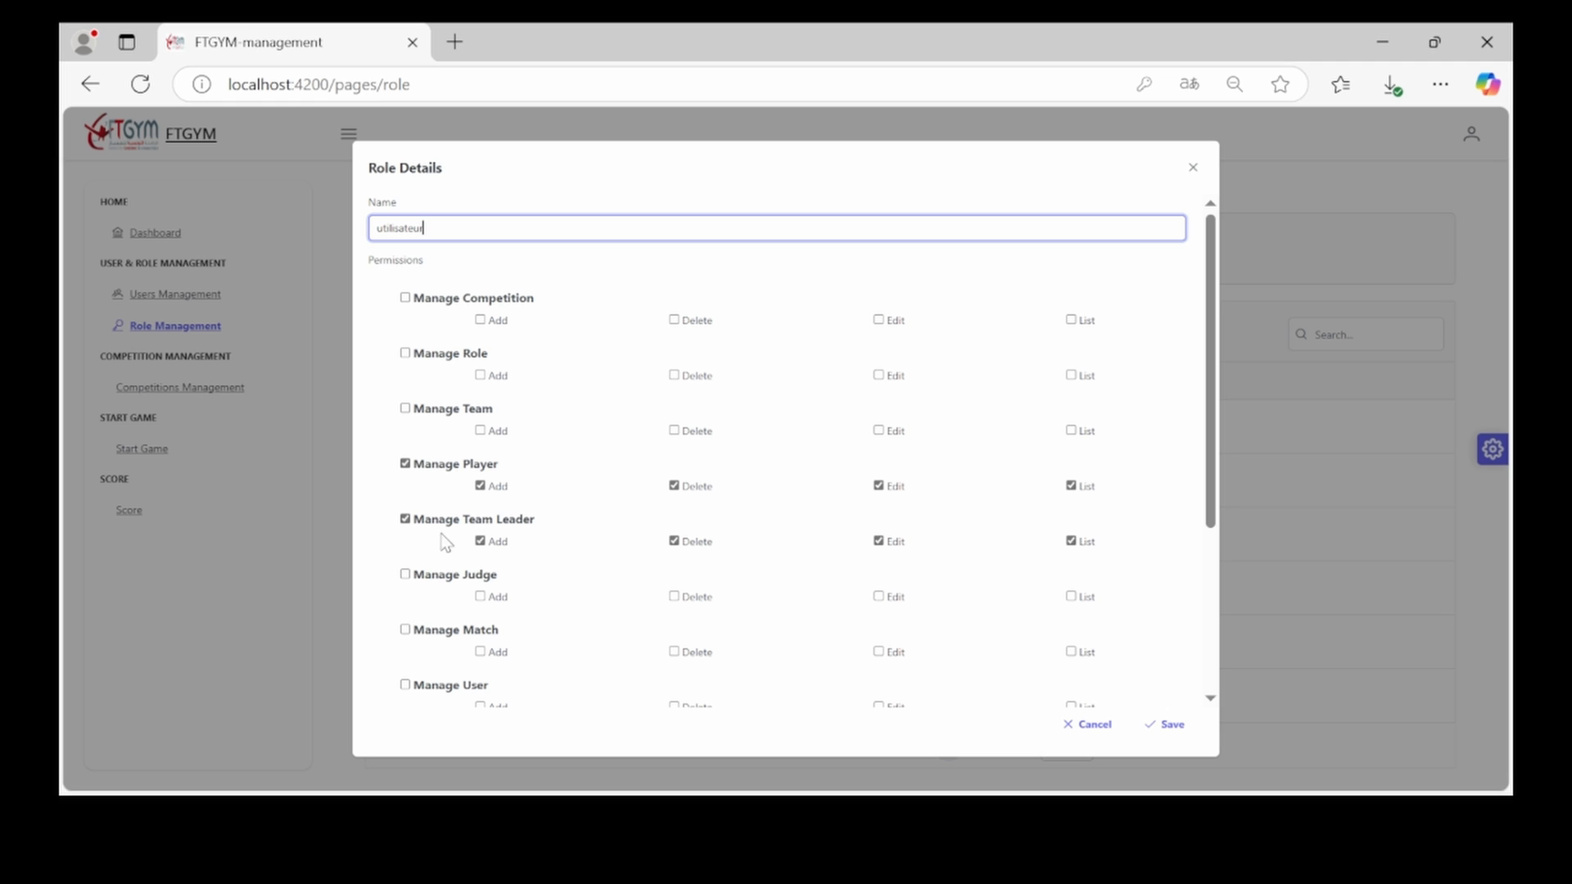
{"action": "type", "text": "s"}
{"action": "left_click", "coordinate": [481, 542]}
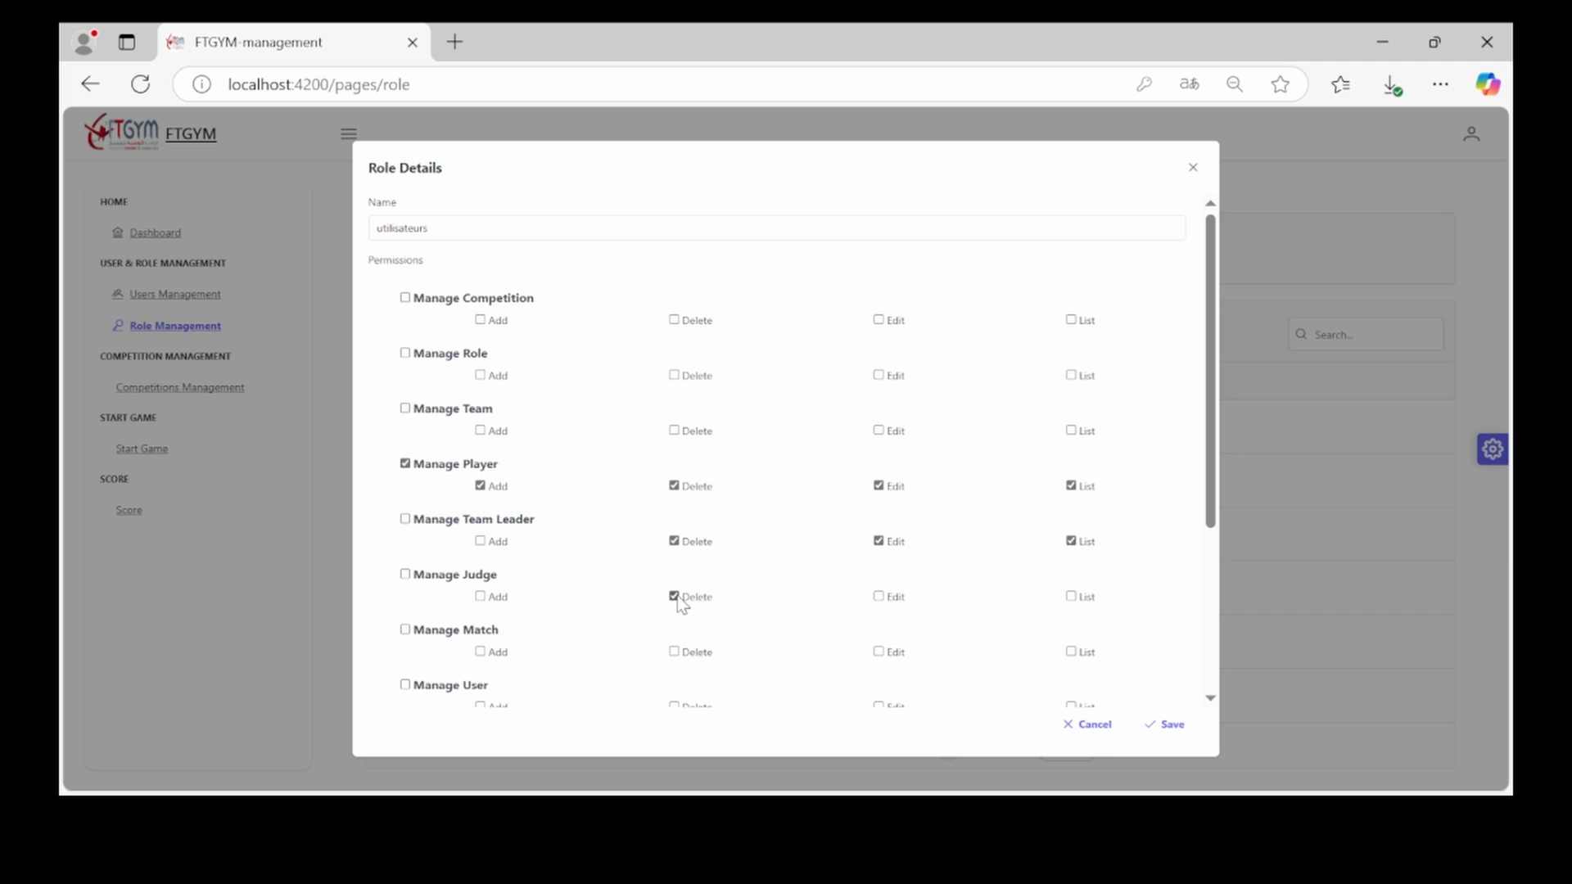
{"action": "left_click", "coordinate": [1170, 725]}
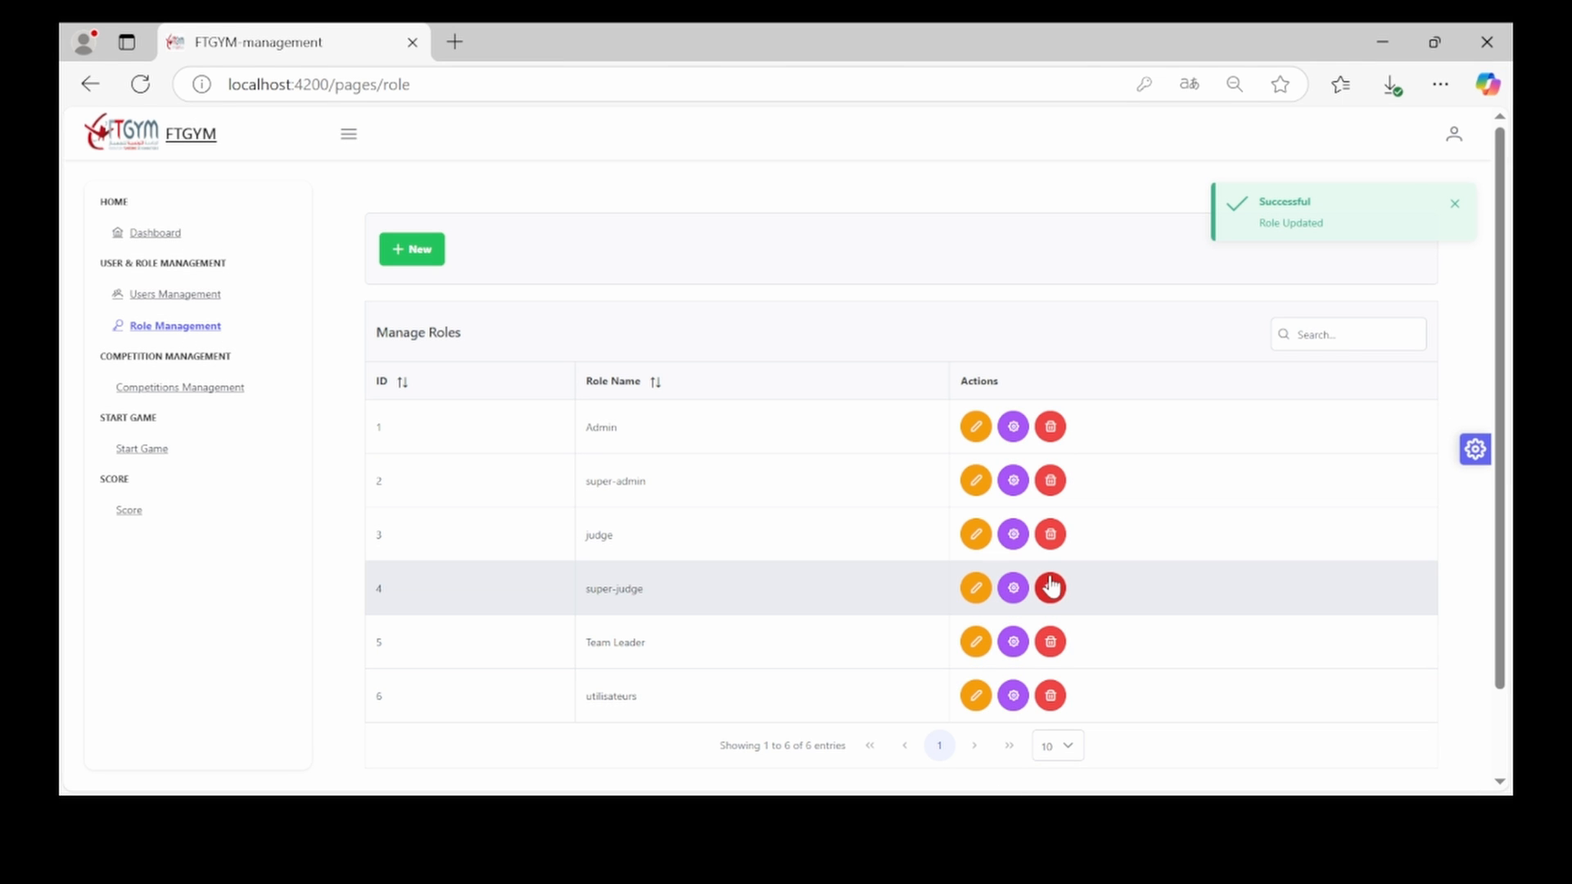
Delete the utilisateurs role, since super-admin is protected, then view super-admin's permissions
{"action": "left_click", "coordinate": [1046, 485]}
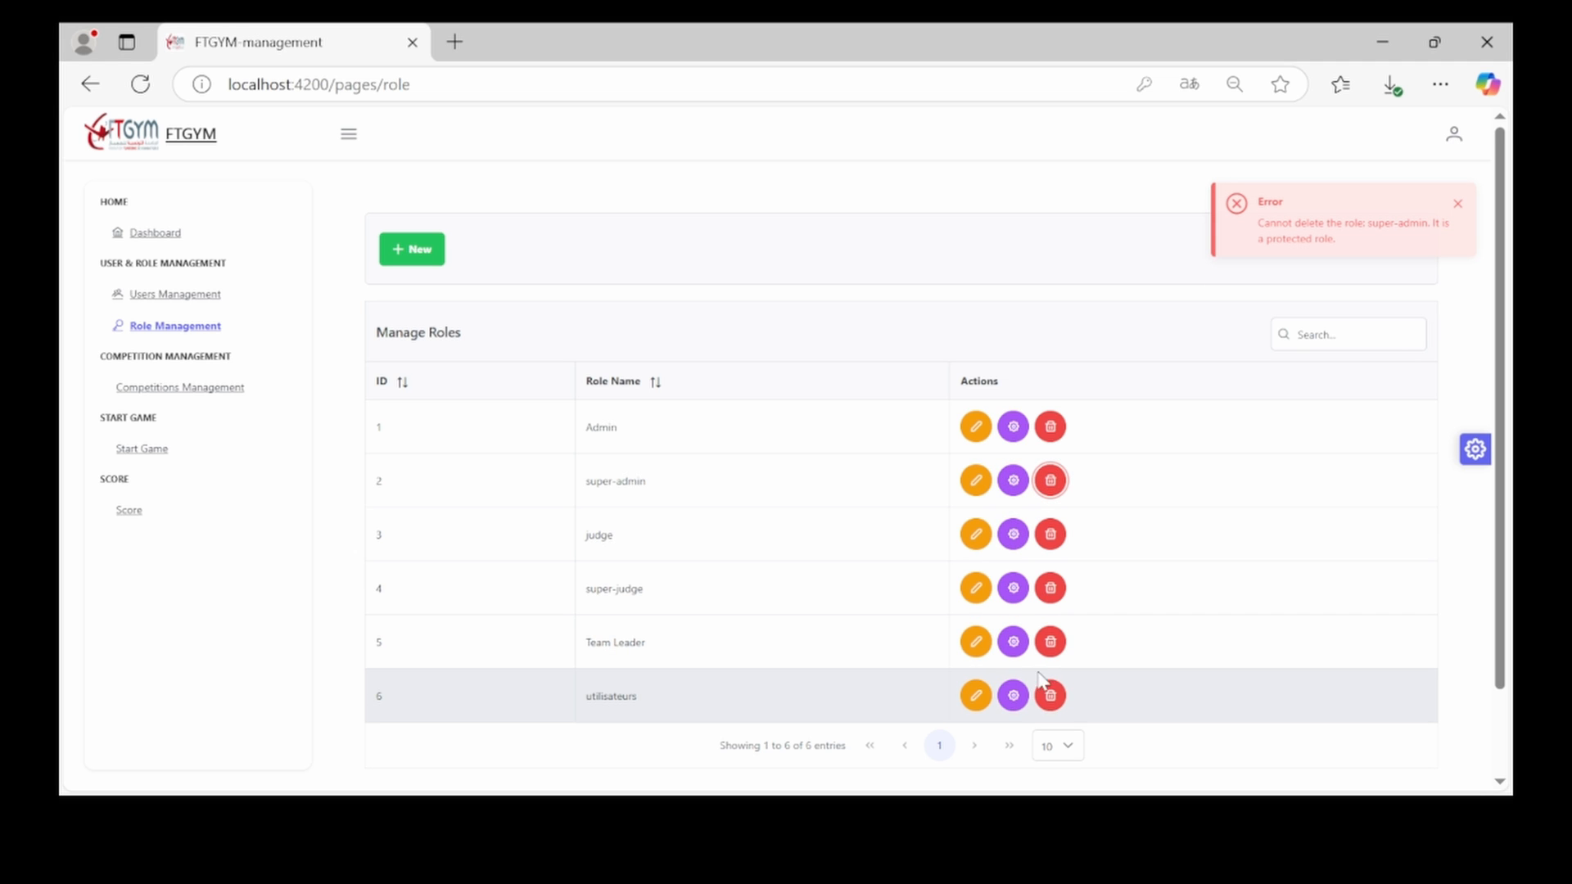
{"action": "left_click", "coordinate": [1050, 696]}
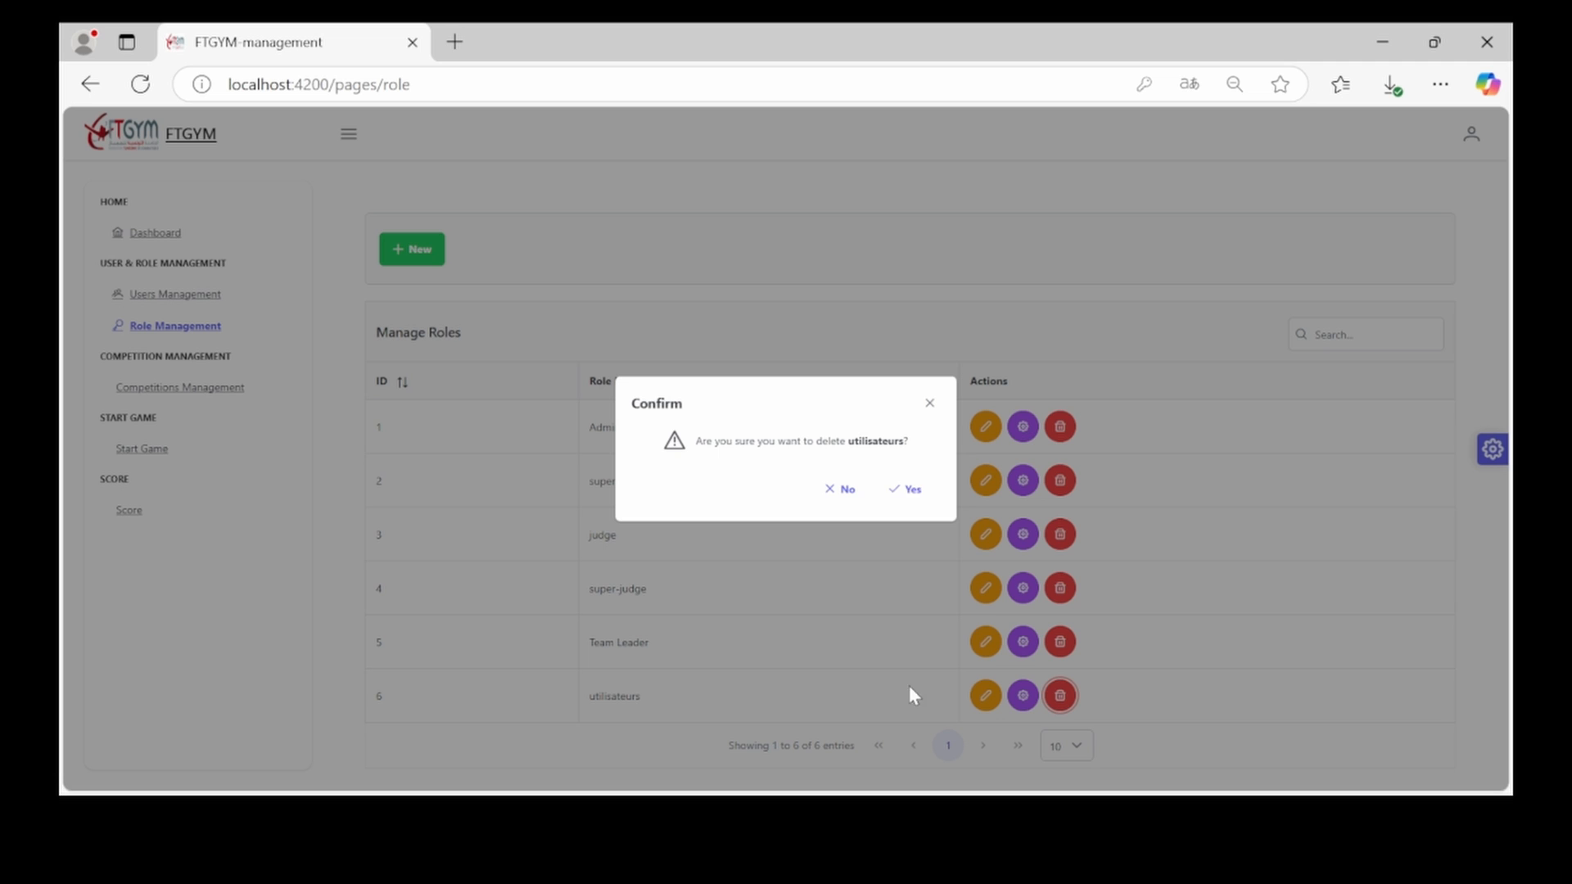
{"action": "left_click", "coordinate": [907, 489]}
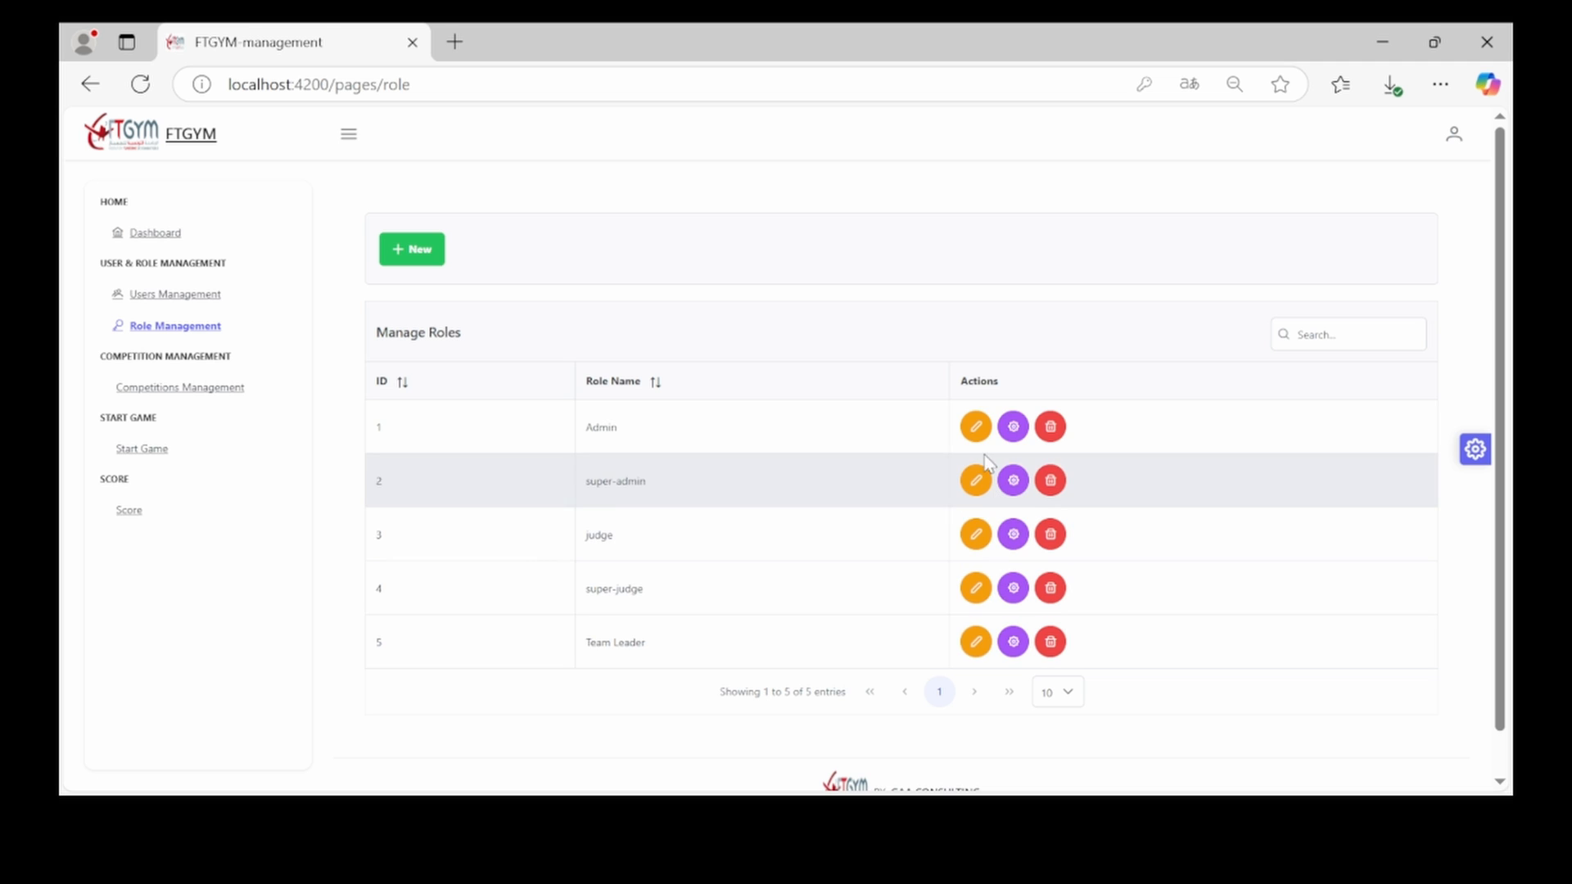
{"action": "left_click", "coordinate": [1012, 481]}
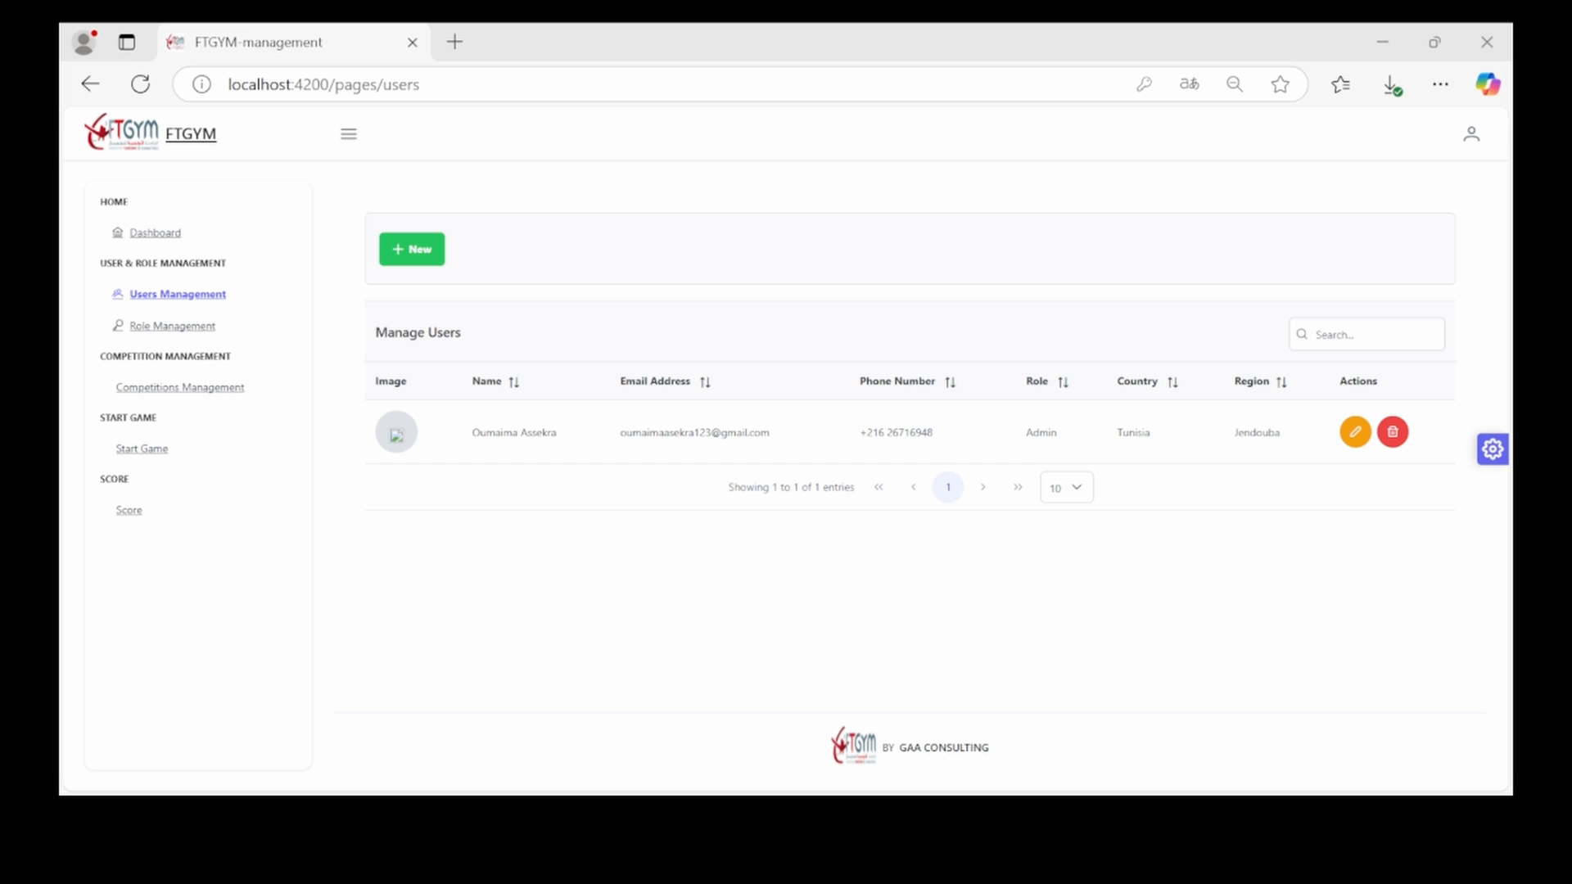
Close the super-admin permissions view and return to the single-user list
{"action": "left_click", "coordinate": [844, 700]}
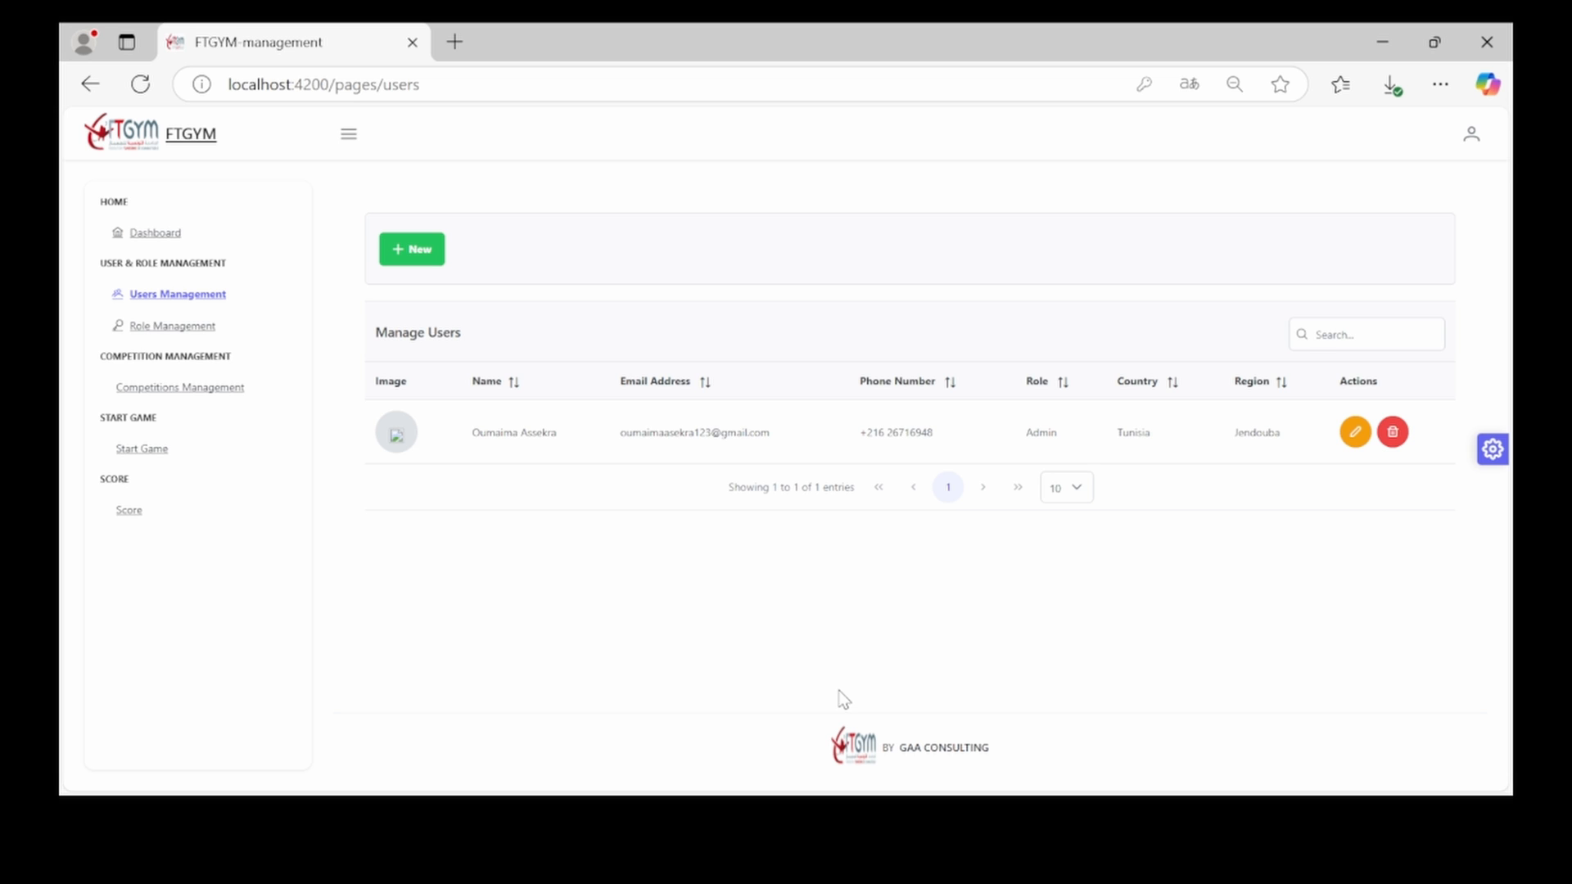
Start a new user, autofill the name and phone, and assign the Admin role
{"action": "left_click", "coordinate": [416, 247]}
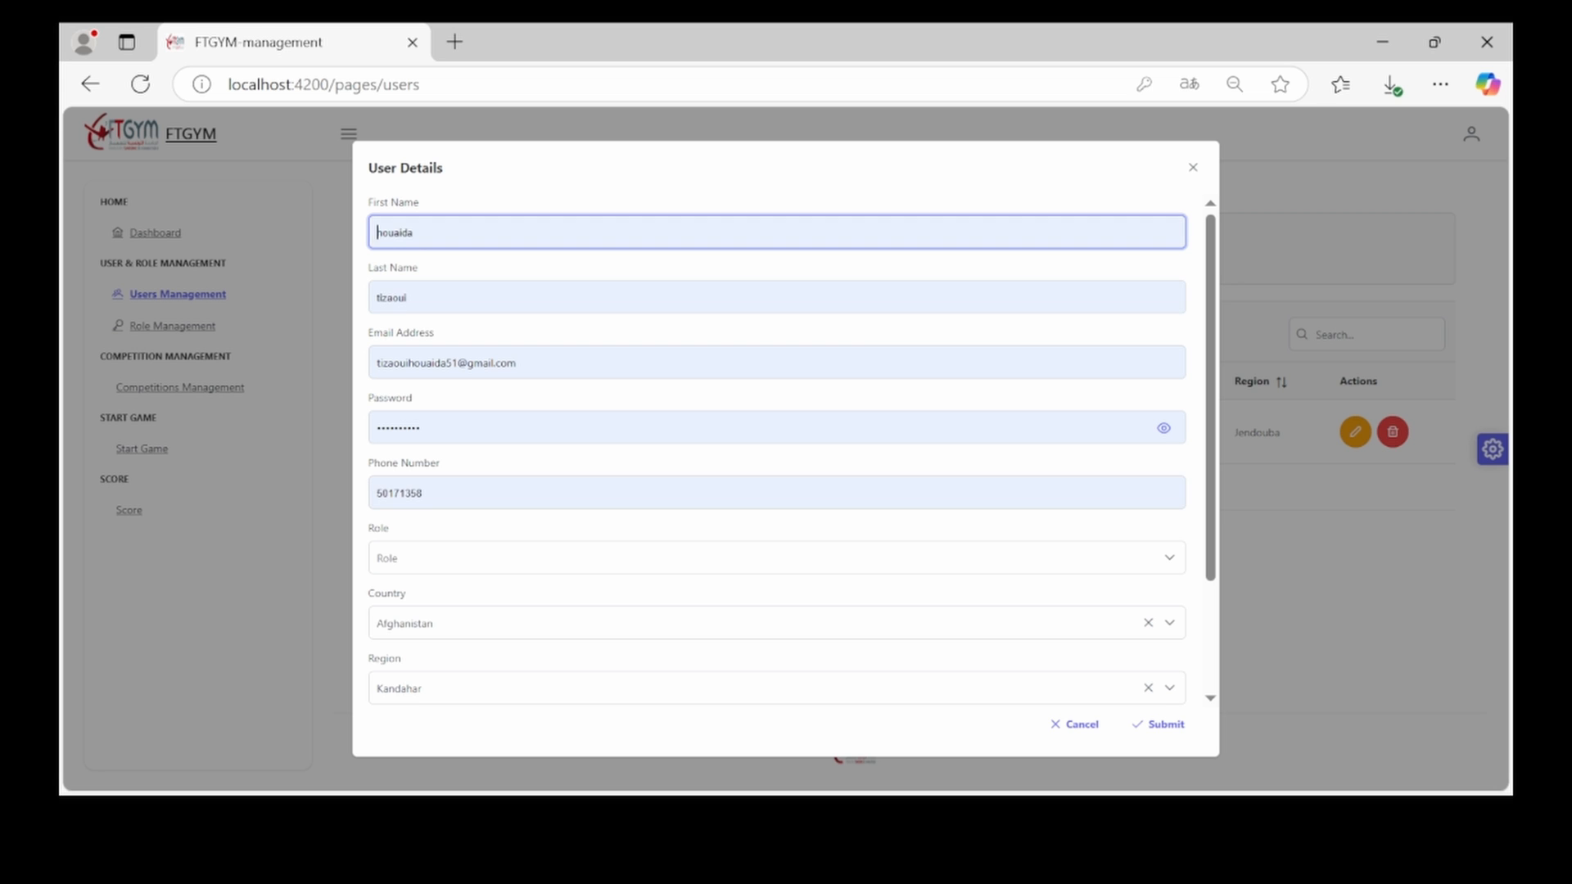
{"action": "left_click", "coordinate": [463, 315]}
{"action": "left_click", "coordinate": [434, 565]}
{"action": "left_click", "coordinate": [434, 565]}
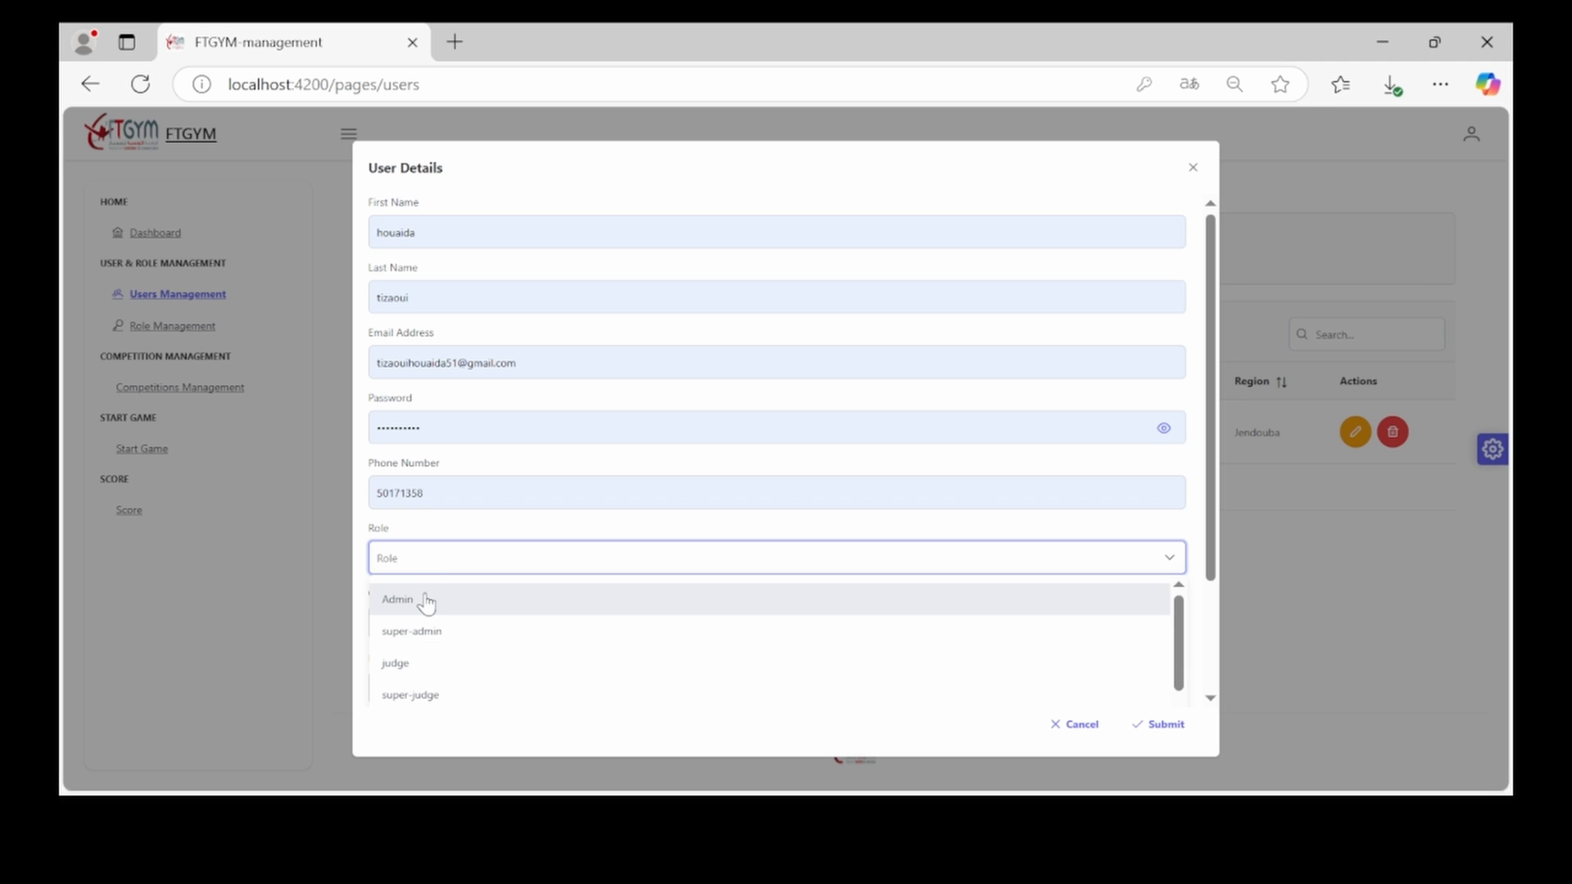
{"action": "left_click", "coordinate": [425, 602]}
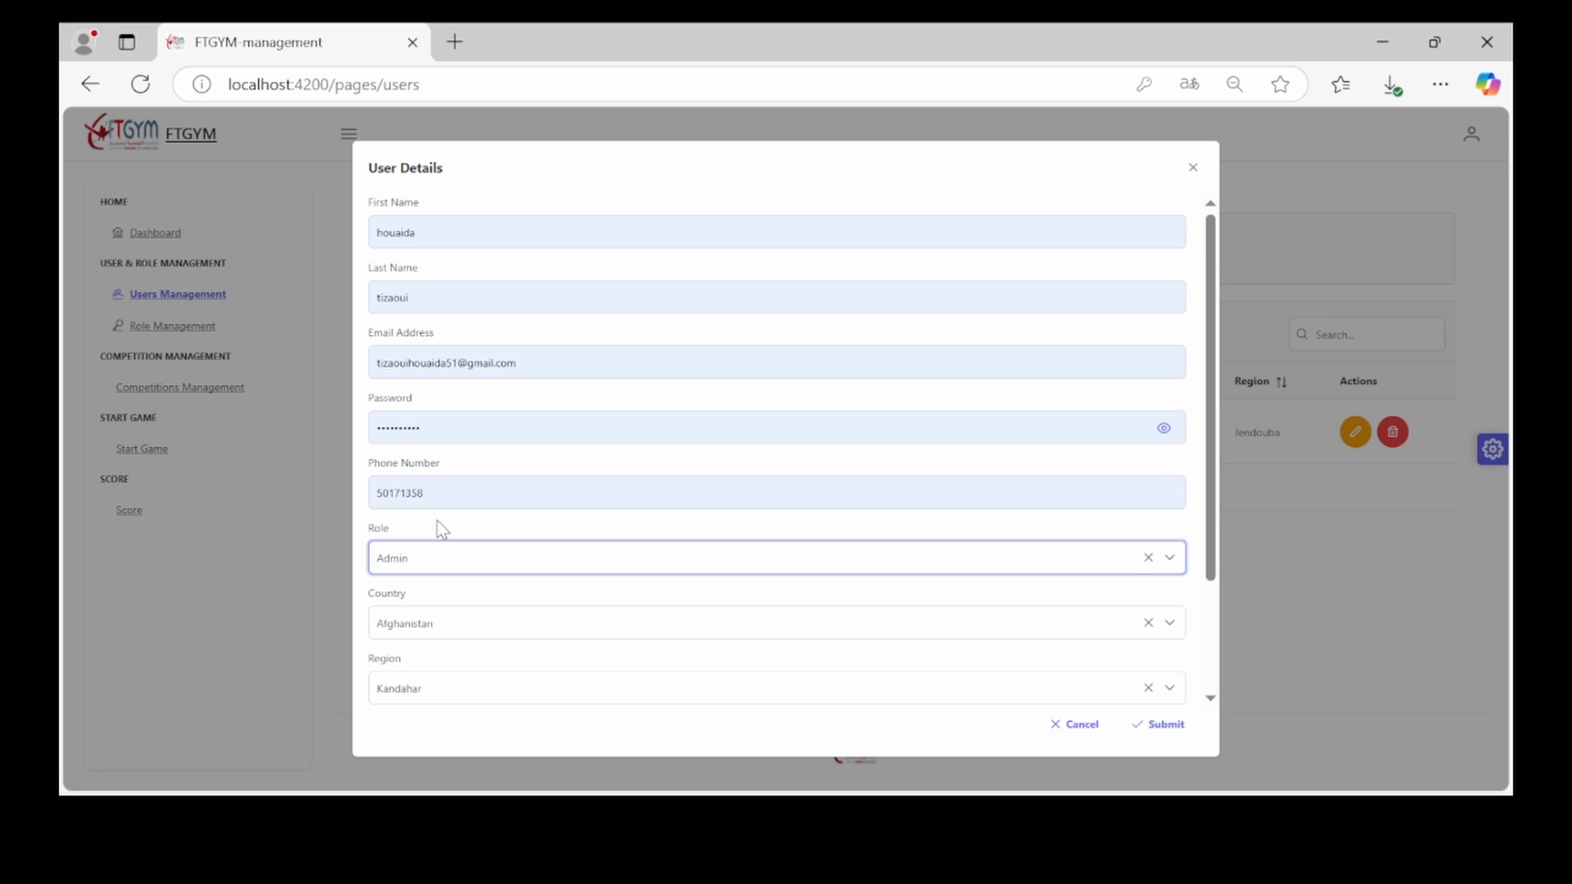
Choose a profile photo and submit the new Admin user from Kandahar, Afghanistan
{"action": "scroll", "coordinate": [437, 522], "scroll_direction": "down", "scroll_amount": 1}
{"action": "scroll", "coordinate": [438, 528], "scroll_direction": "down", "scroll_amount": 1}
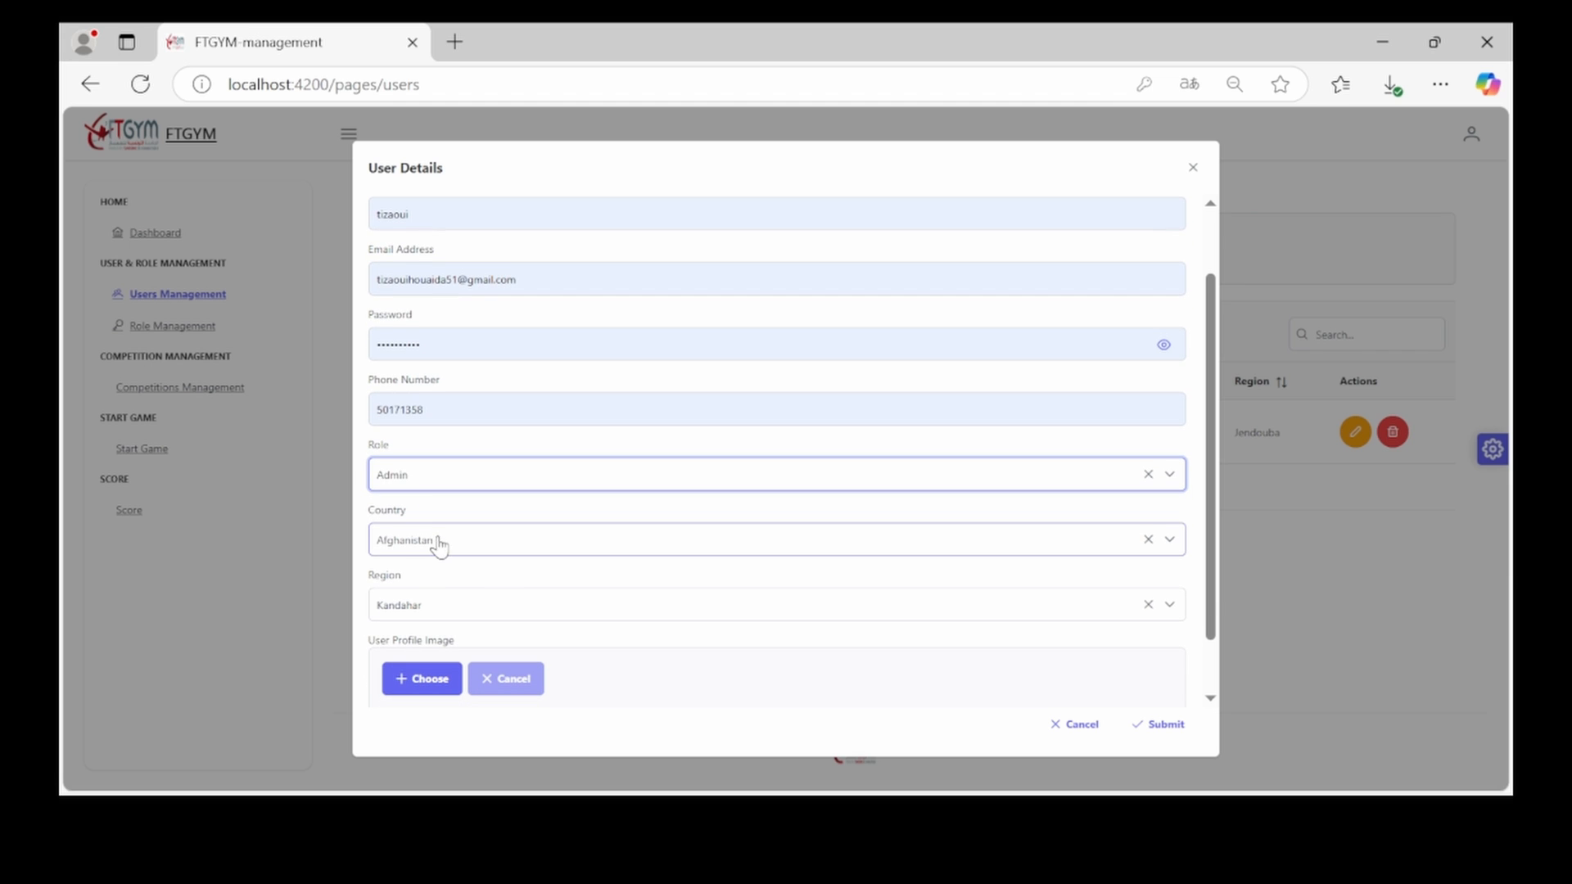
{"action": "left_click", "coordinate": [415, 691]}
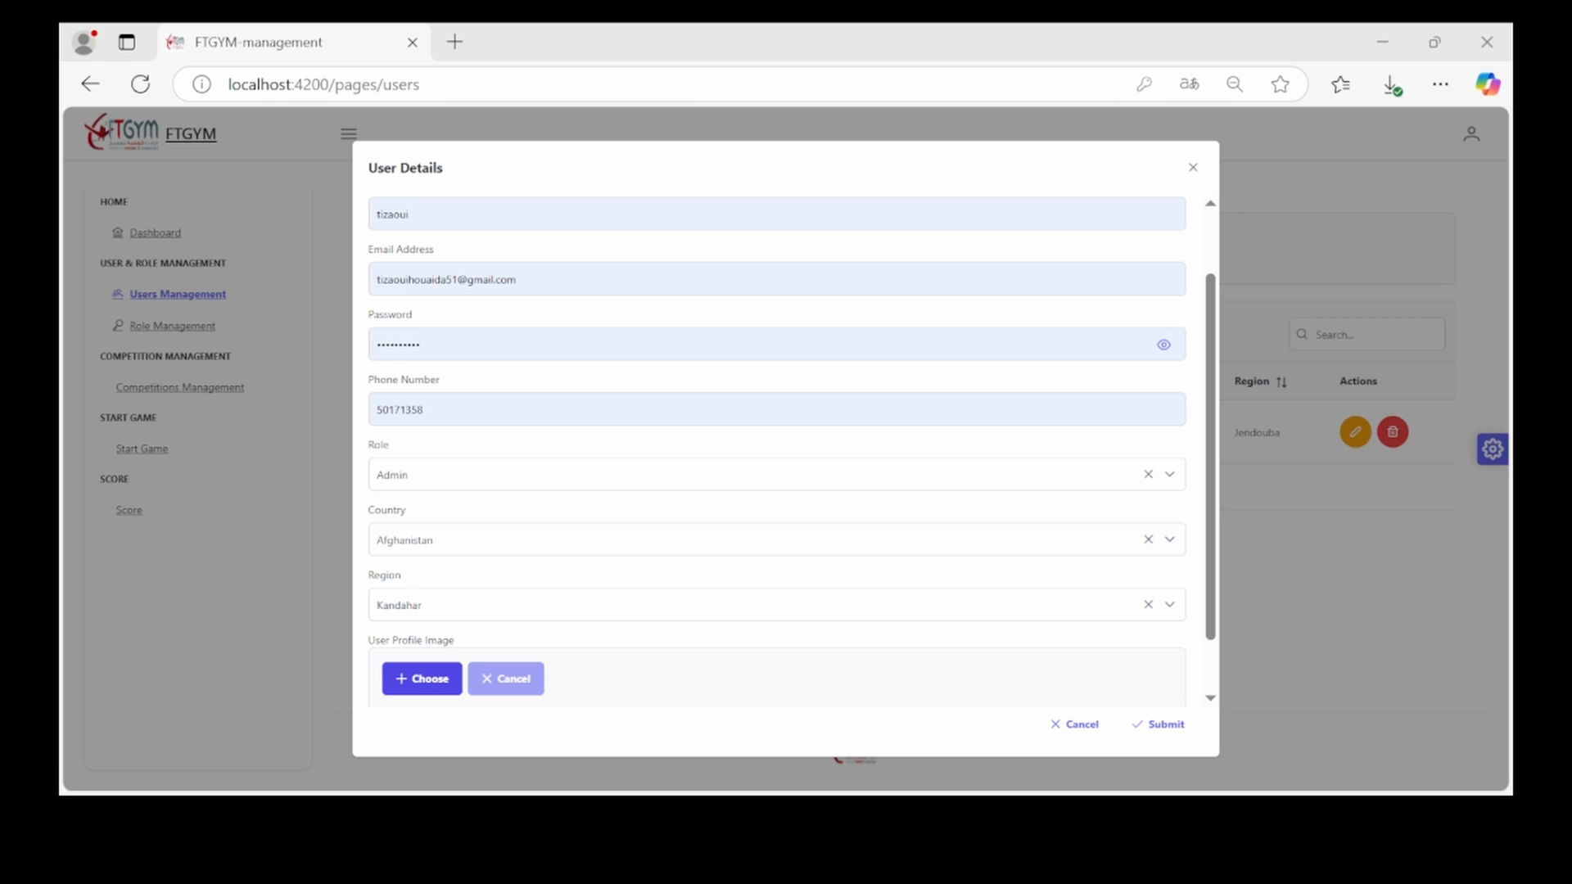
{"action": "double_click", "coordinate": [412, 303]}
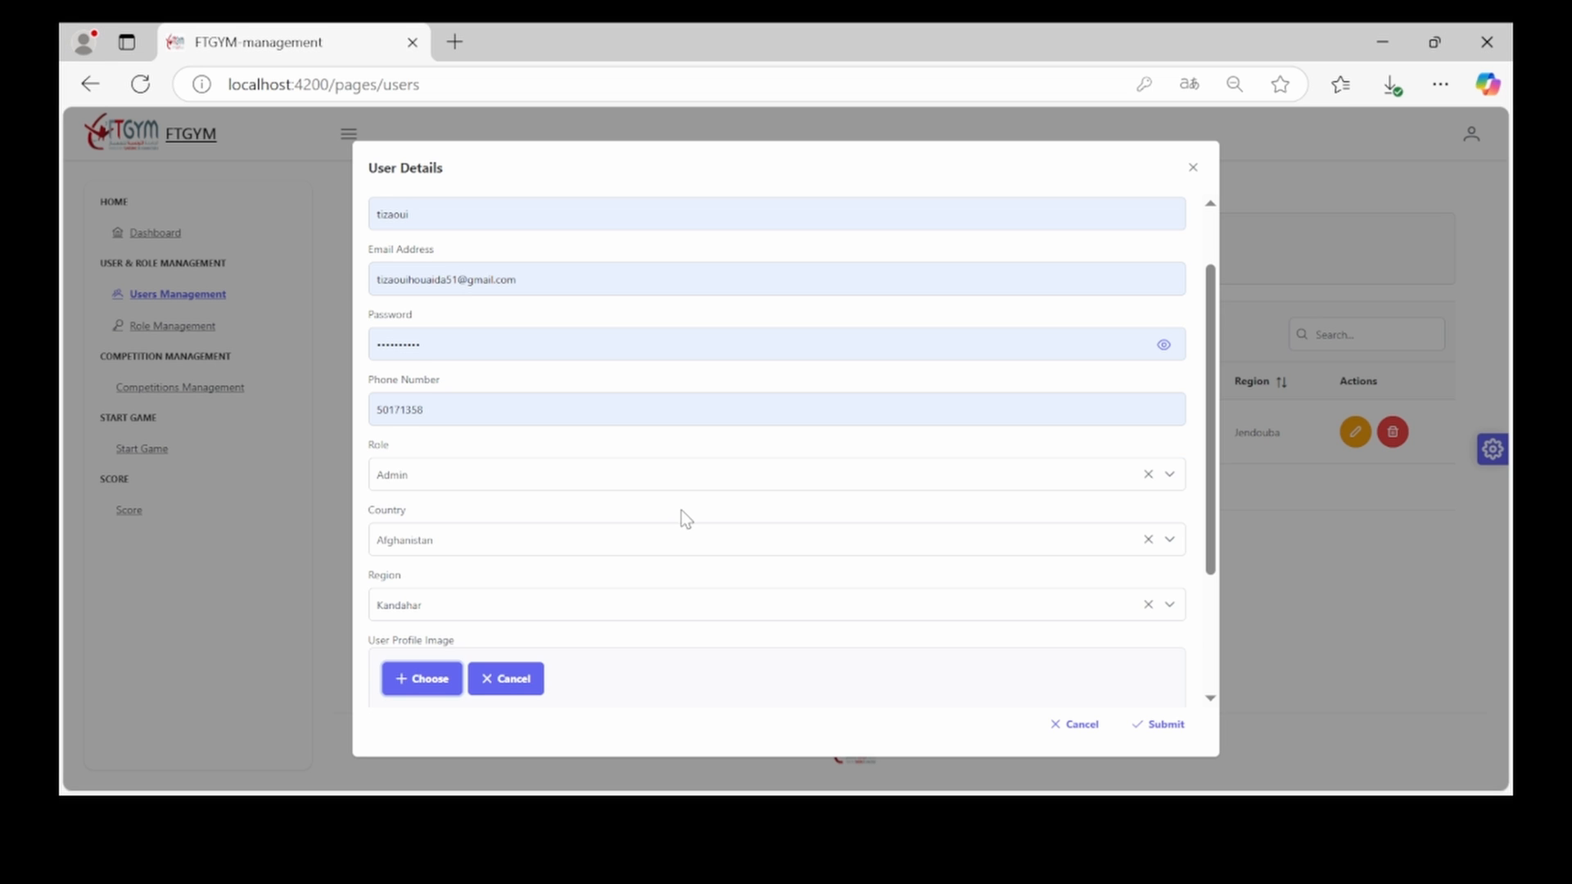
{"action": "scroll", "coordinate": [681, 510], "scroll_direction": "down", "scroll_amount": 2}
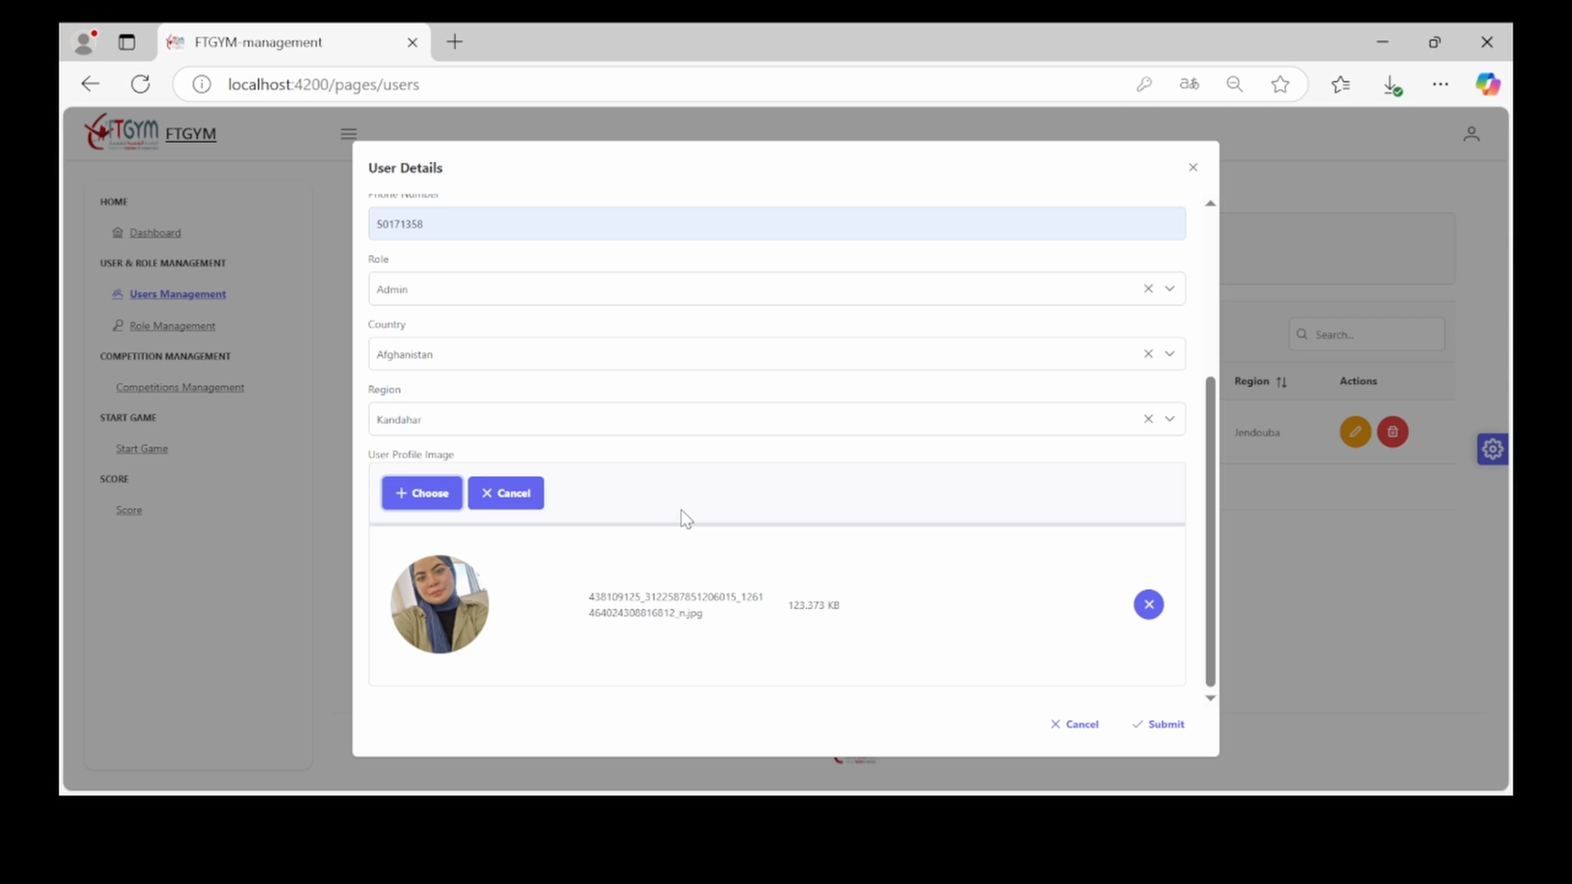
{"action": "left_click", "coordinate": [1175, 724]}
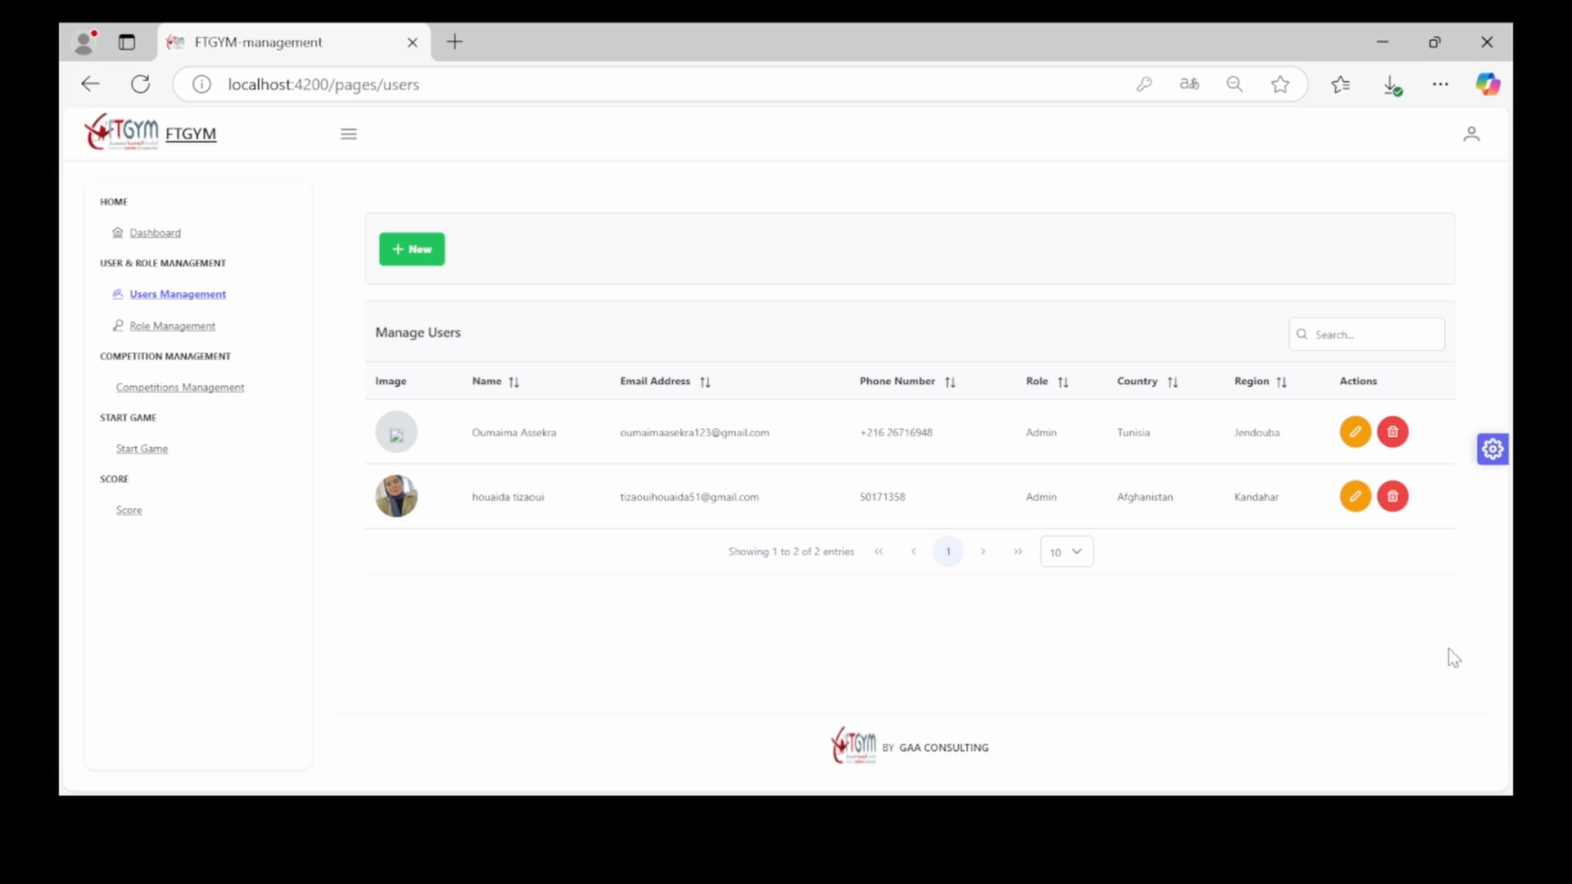
Edit the newly added user and change its role to super-admin
{"action": "left_click", "coordinate": [1357, 501]}
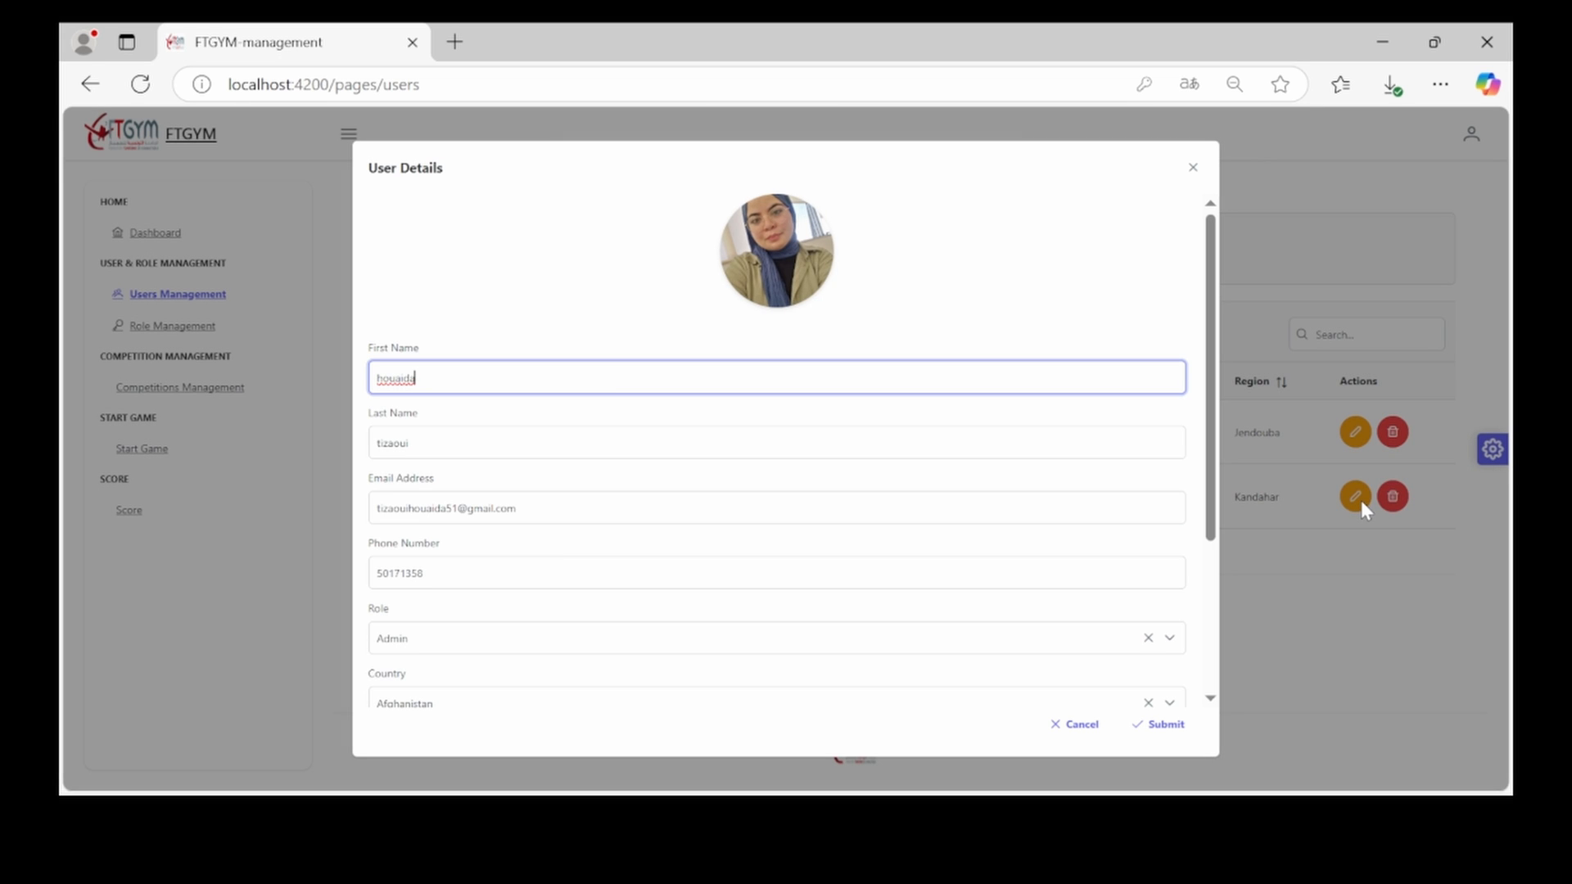
{"action": "left_click", "coordinate": [521, 643]}
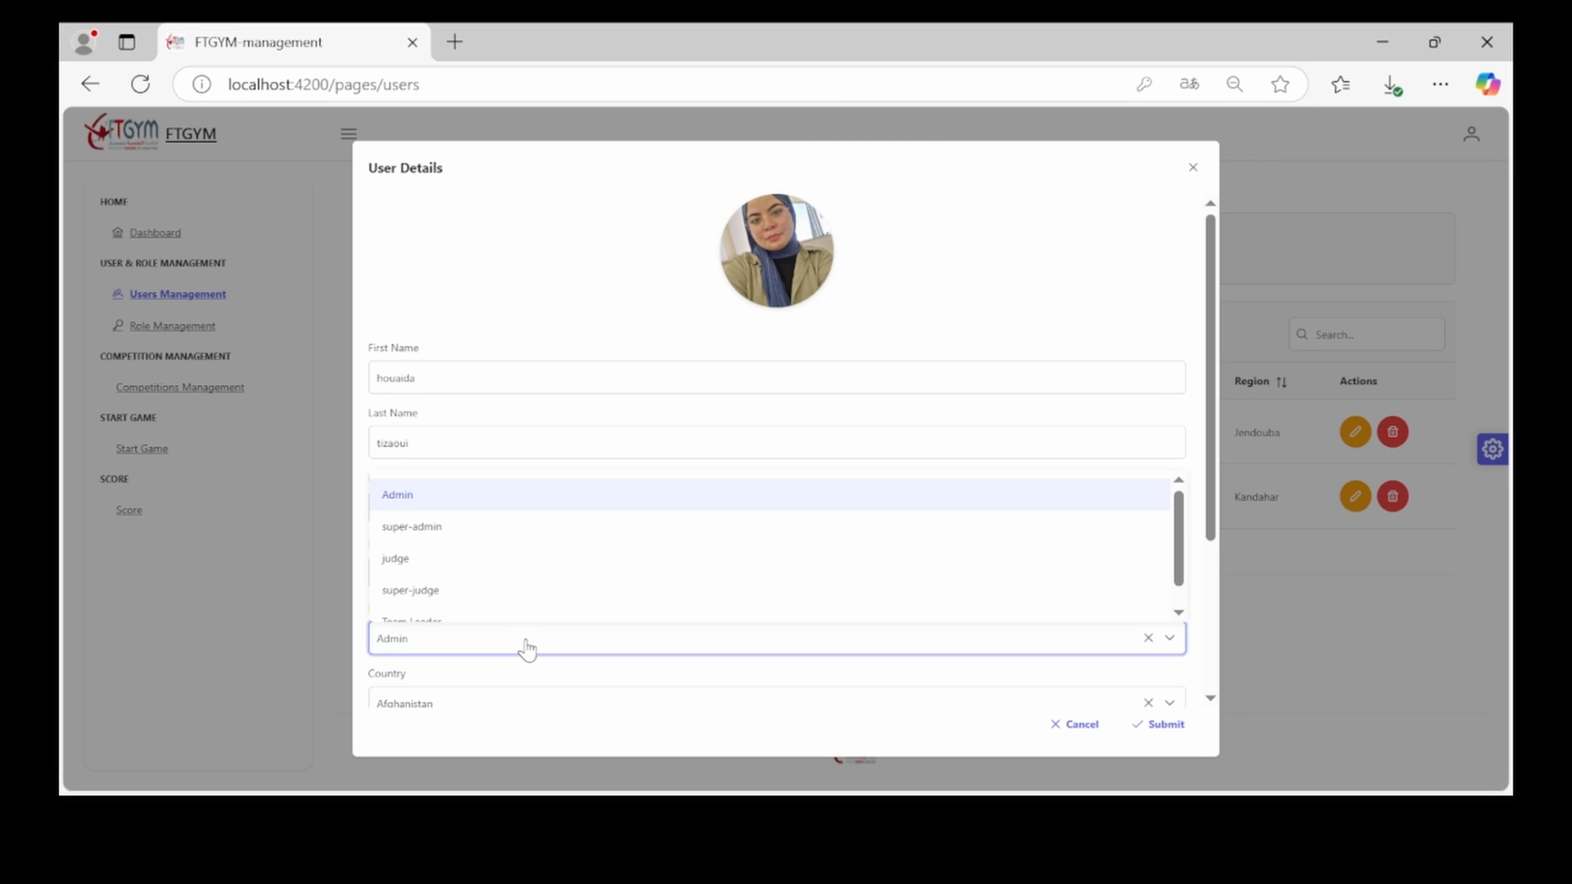
{"action": "left_click", "coordinate": [439, 530]}
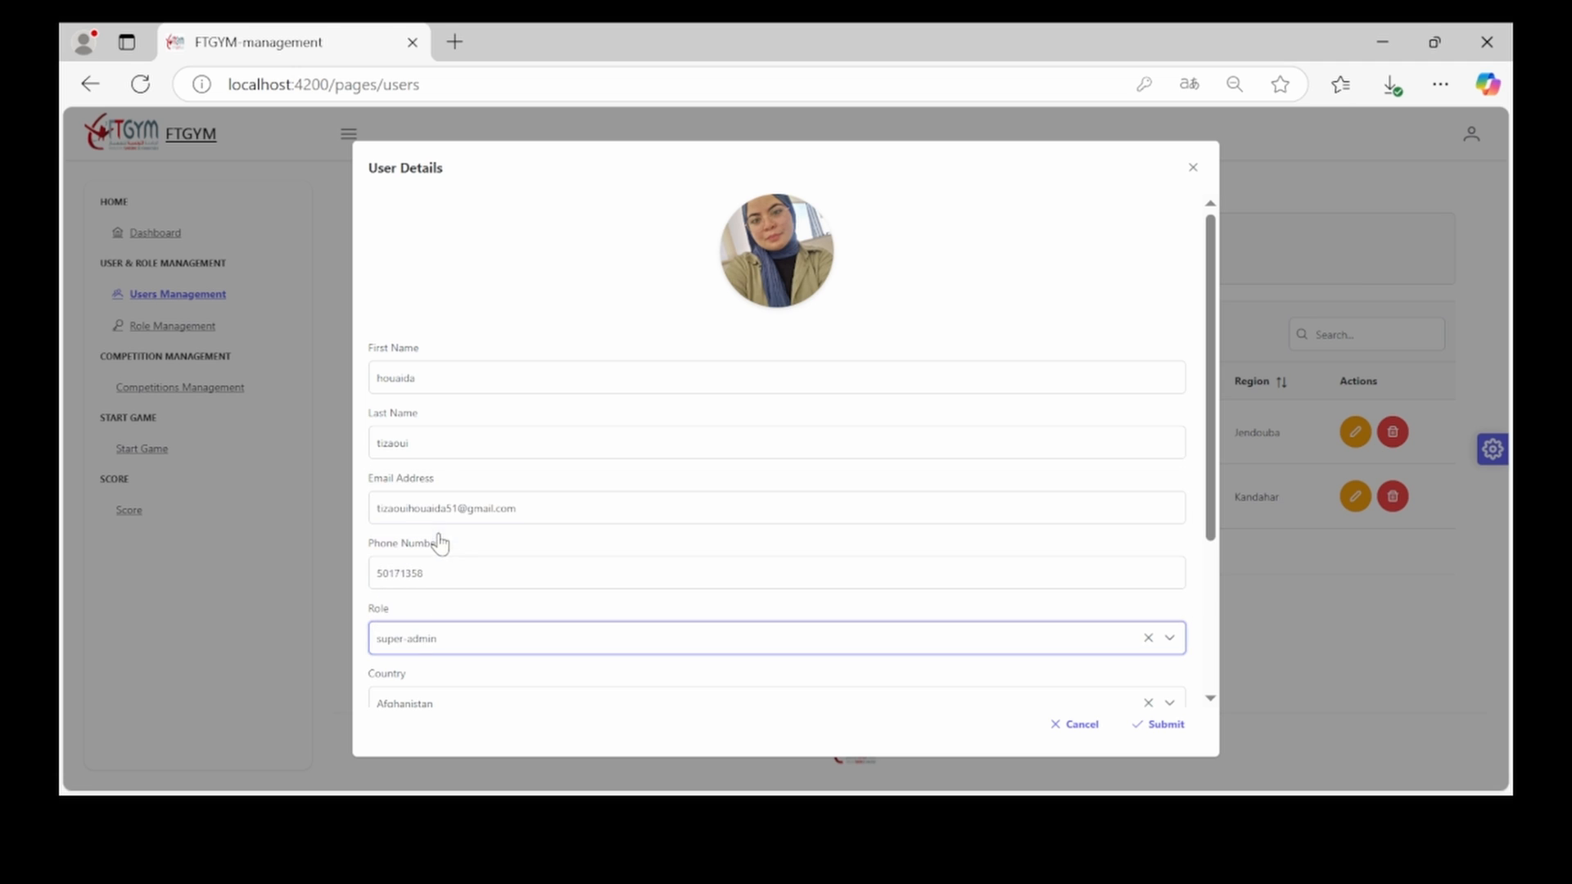
Capitalise the first letters of the user's first and last names
{"action": "left_click", "coordinate": [384, 378]}
{"action": "key", "text": "BackSpace"}
{"action": "key", "text": "BackSpace"}
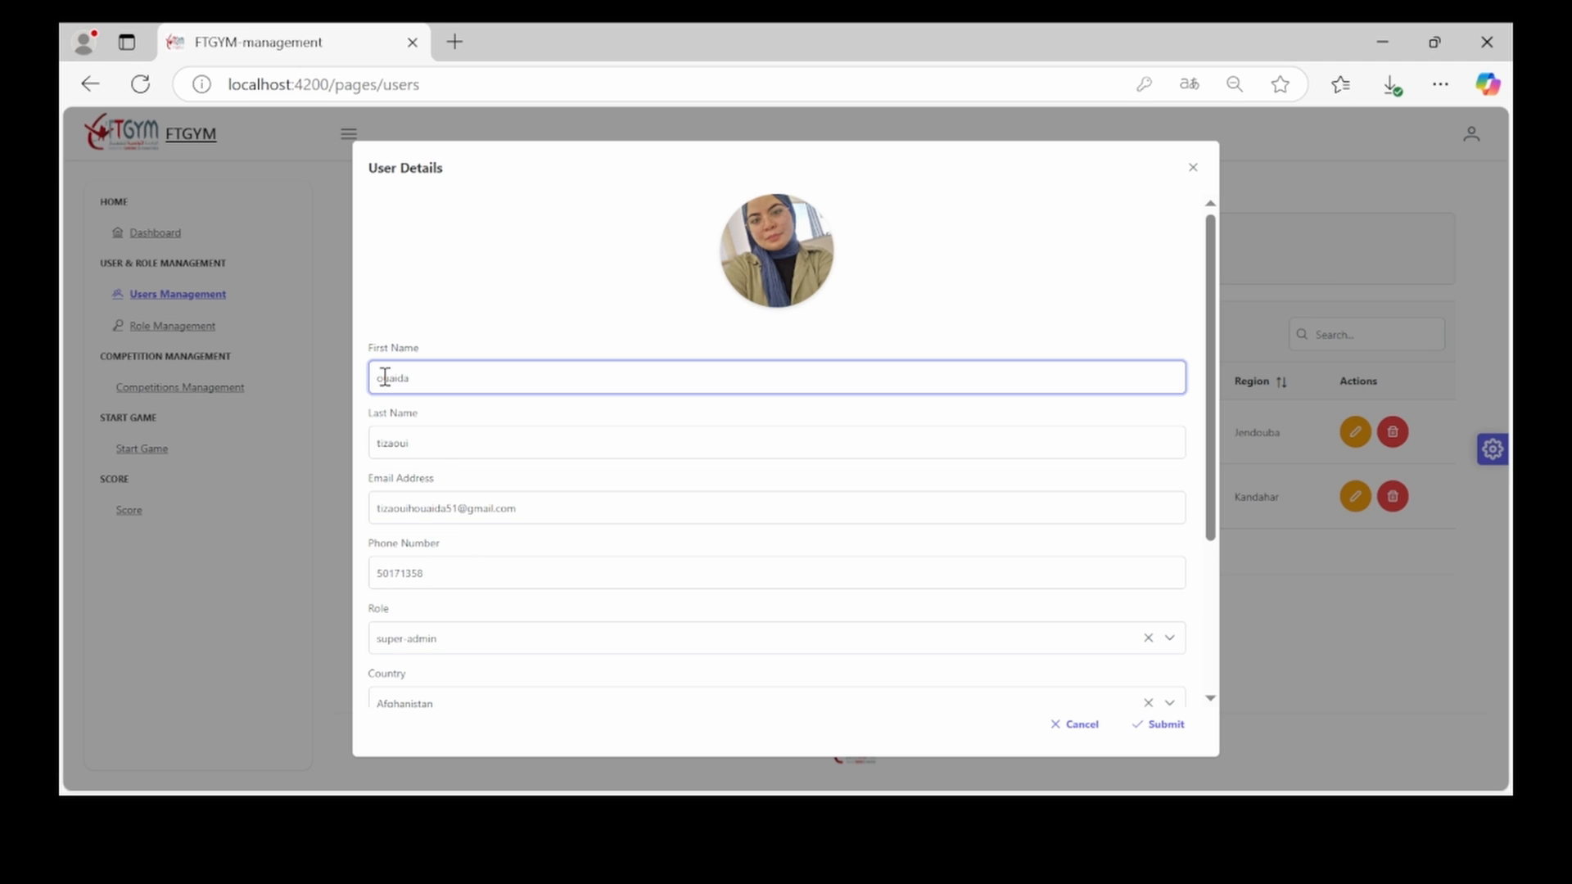
{"action": "type", "text": "H"}
{"action": "left_click", "coordinate": [384, 442]}
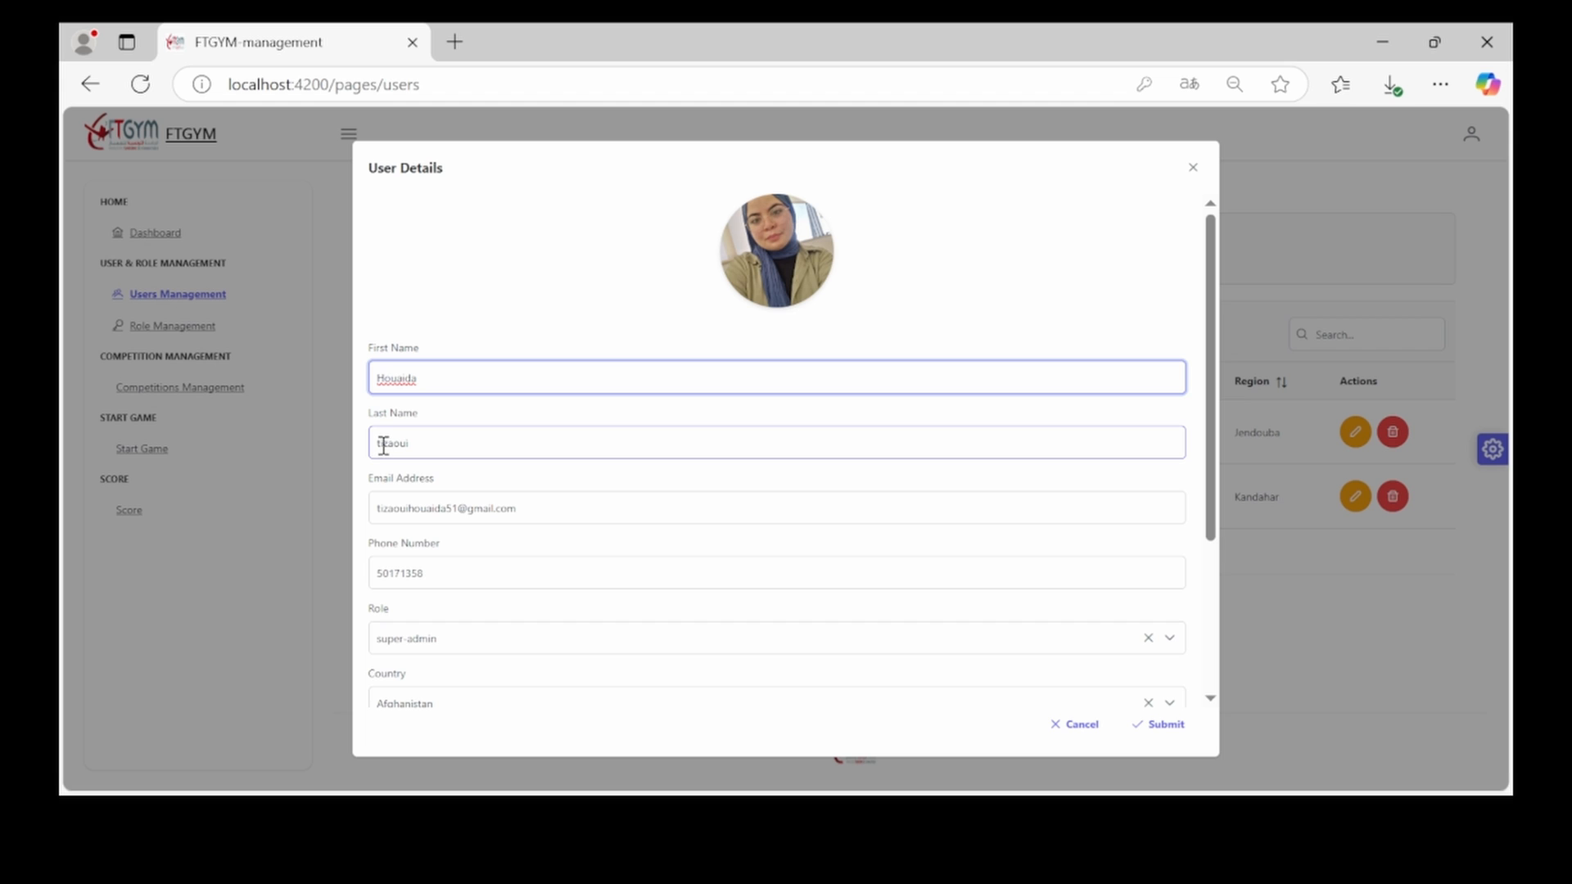
{"action": "key", "text": "BackSpace"}
{"action": "key", "text": "BackSpace"}
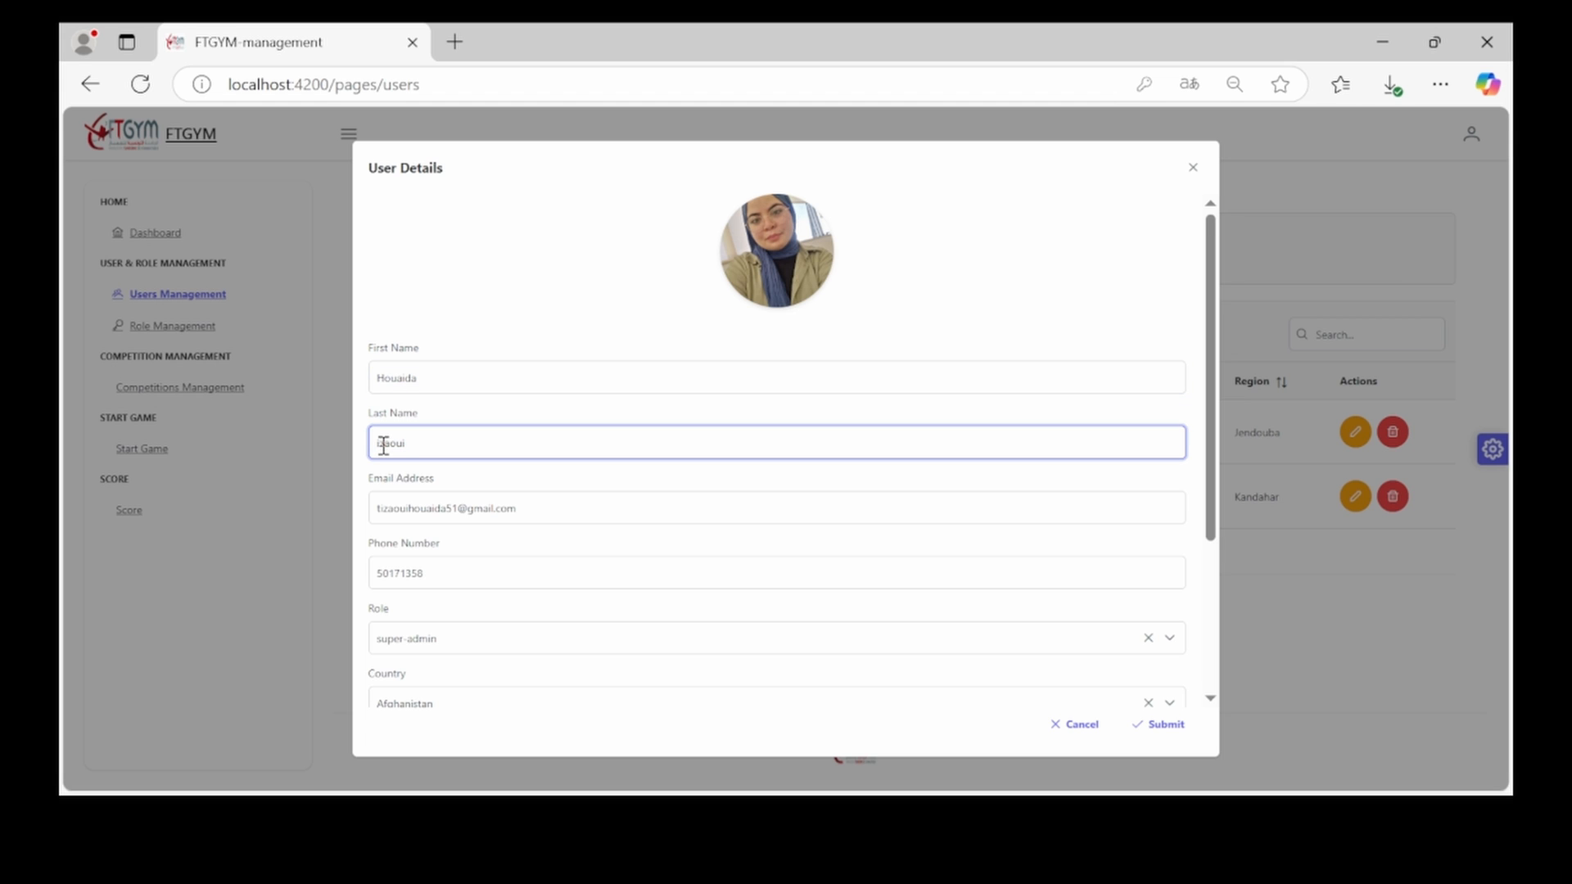
{"action": "type", "text": "Ti"}
Submit the updated user details with the super-admin role
{"action": "left_click", "coordinate": [457, 501]}
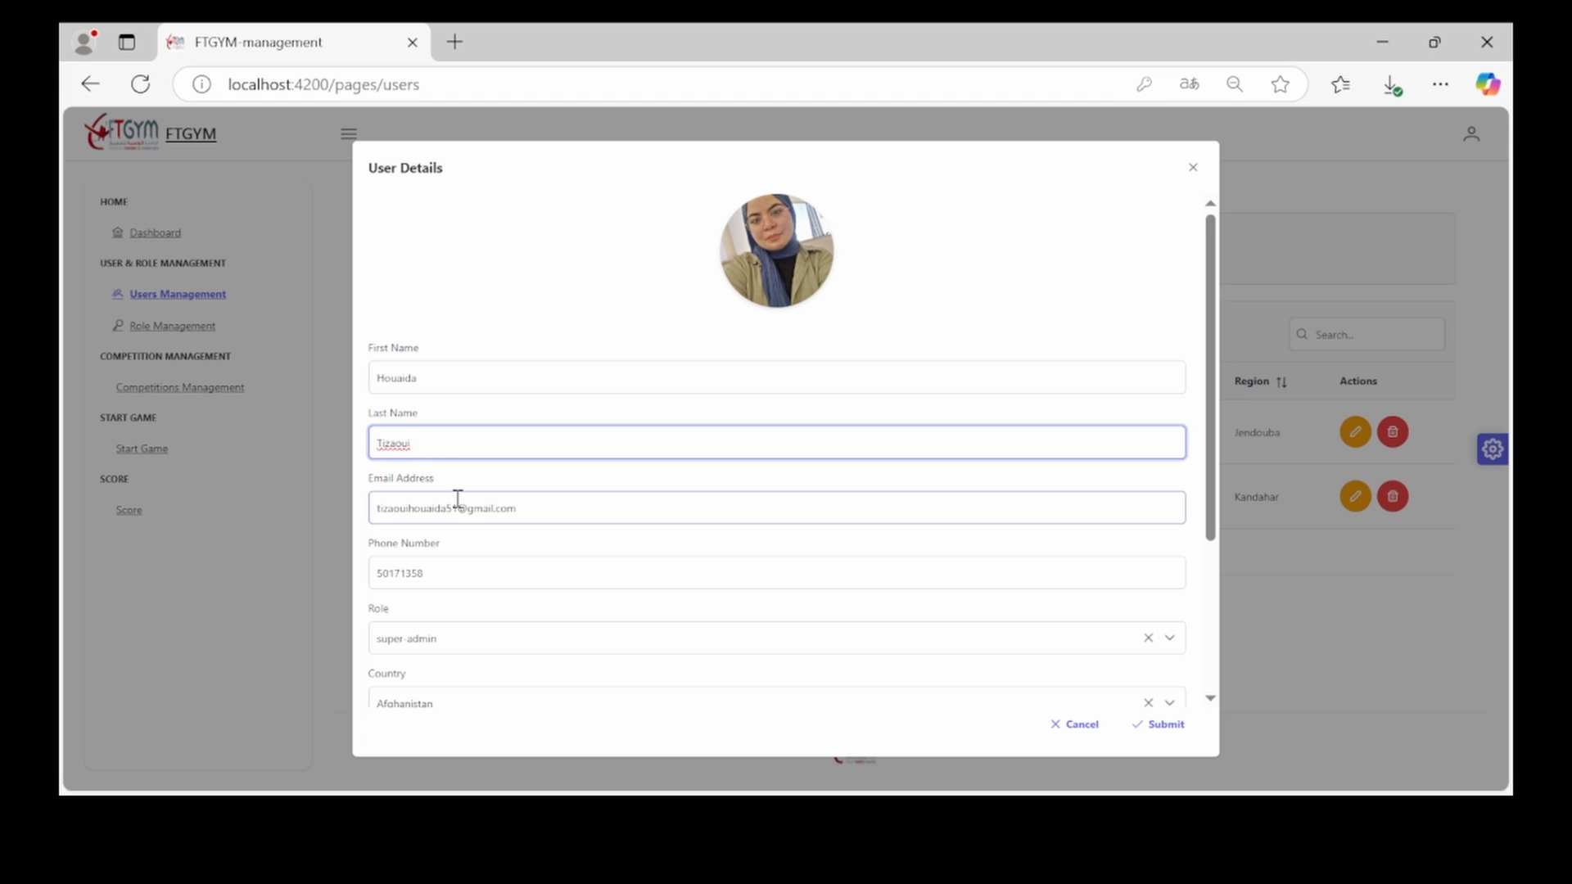
{"action": "scroll", "coordinate": [646, 524], "scroll_direction": "down", "scroll_amount": 5}
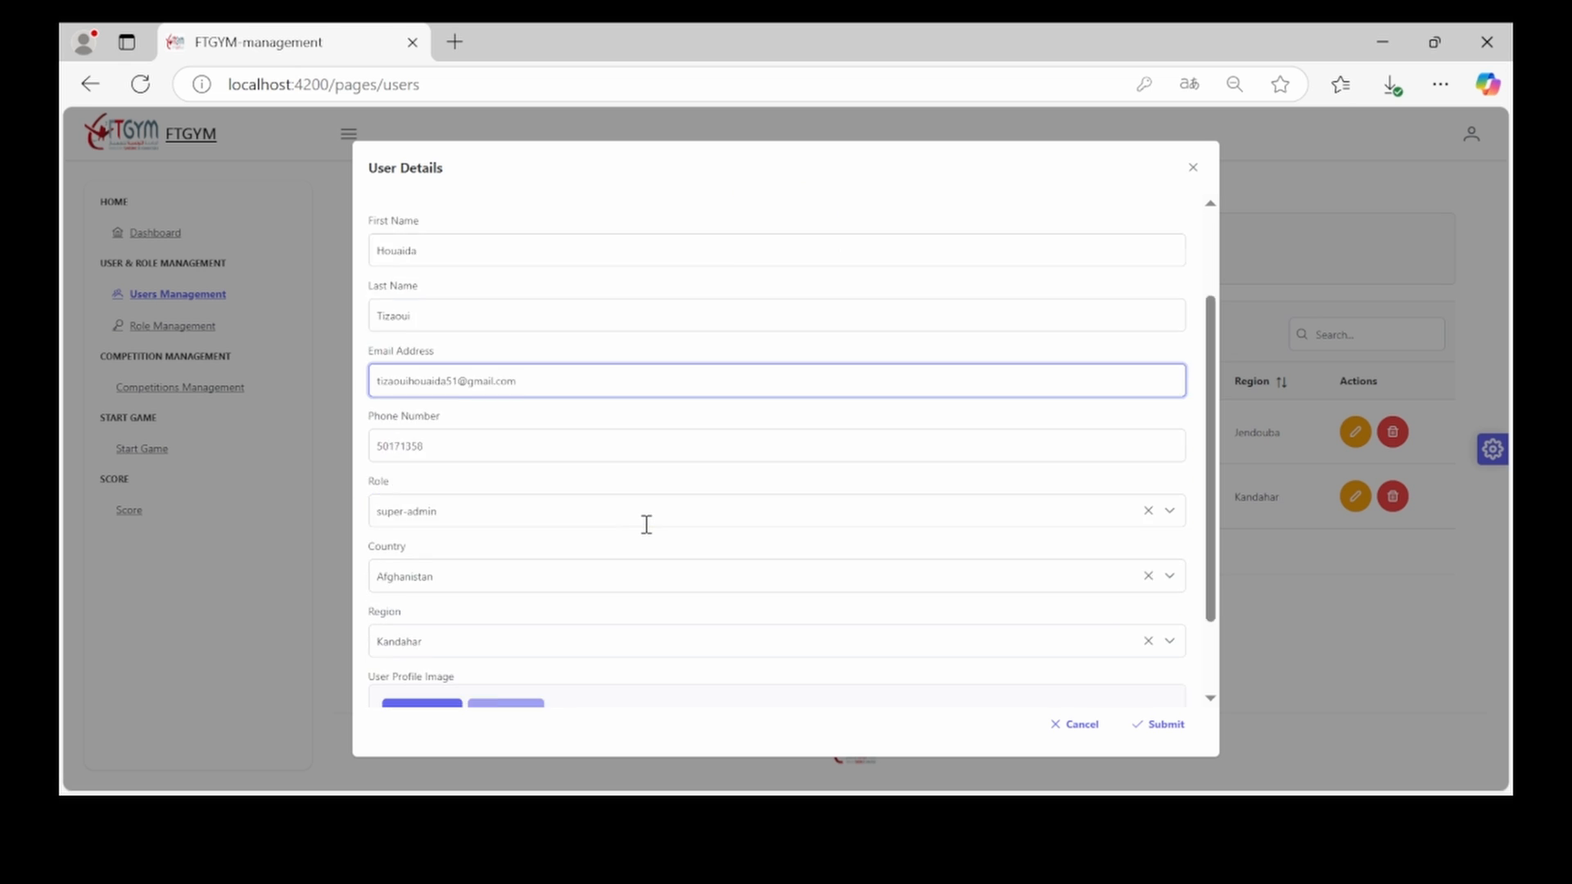
{"action": "scroll", "coordinate": [646, 533], "scroll_direction": "up", "scroll_amount": 5}
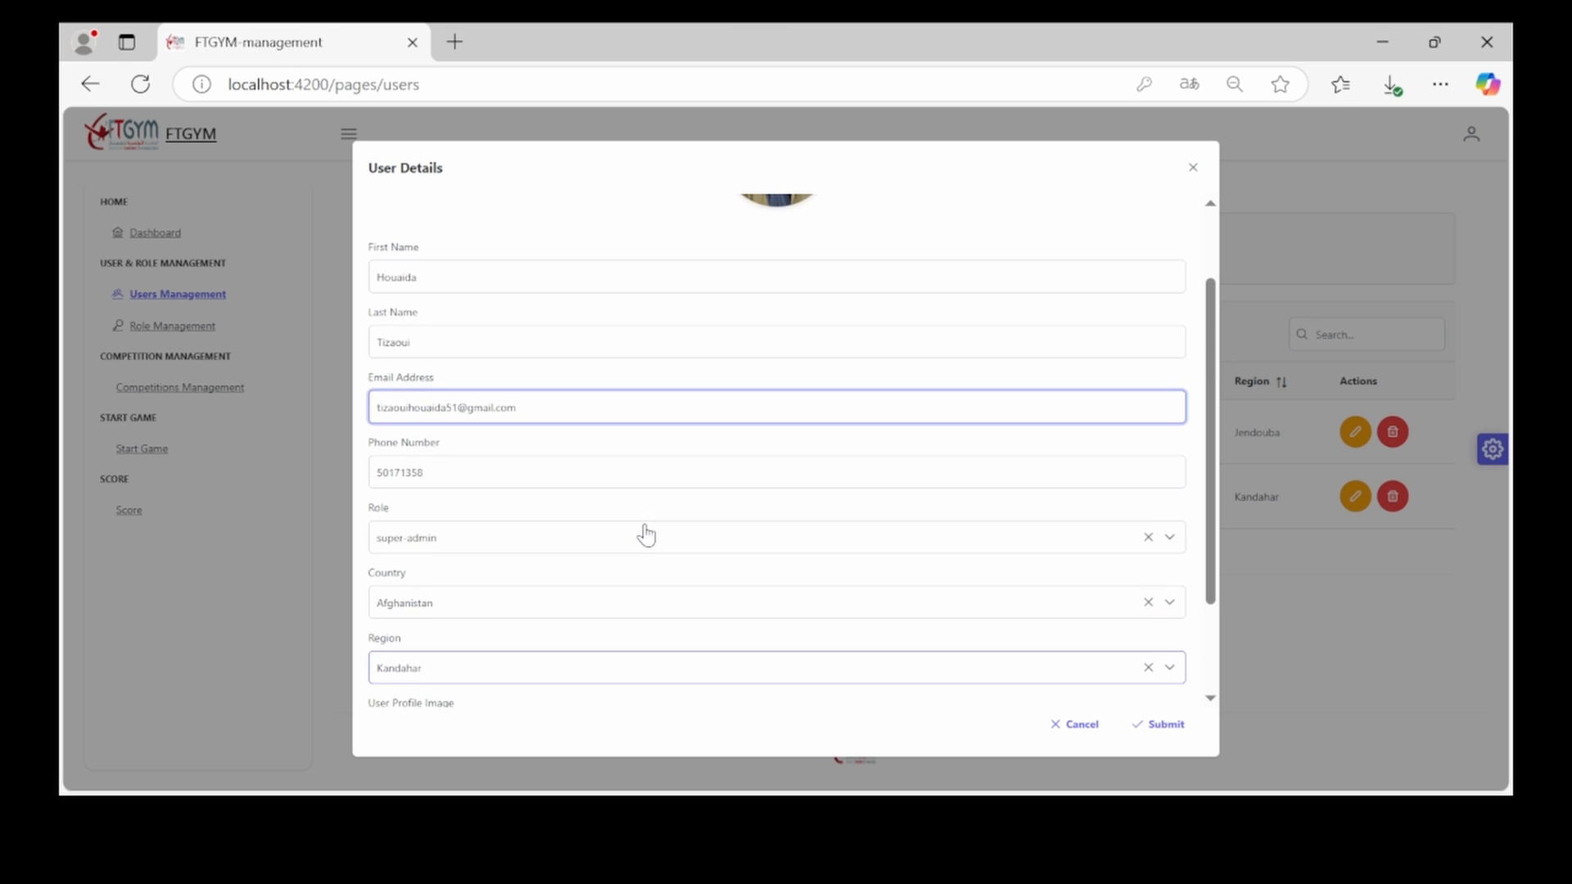
{"action": "scroll", "coordinate": [626, 622], "scroll_direction": "down", "scroll_amount": 5}
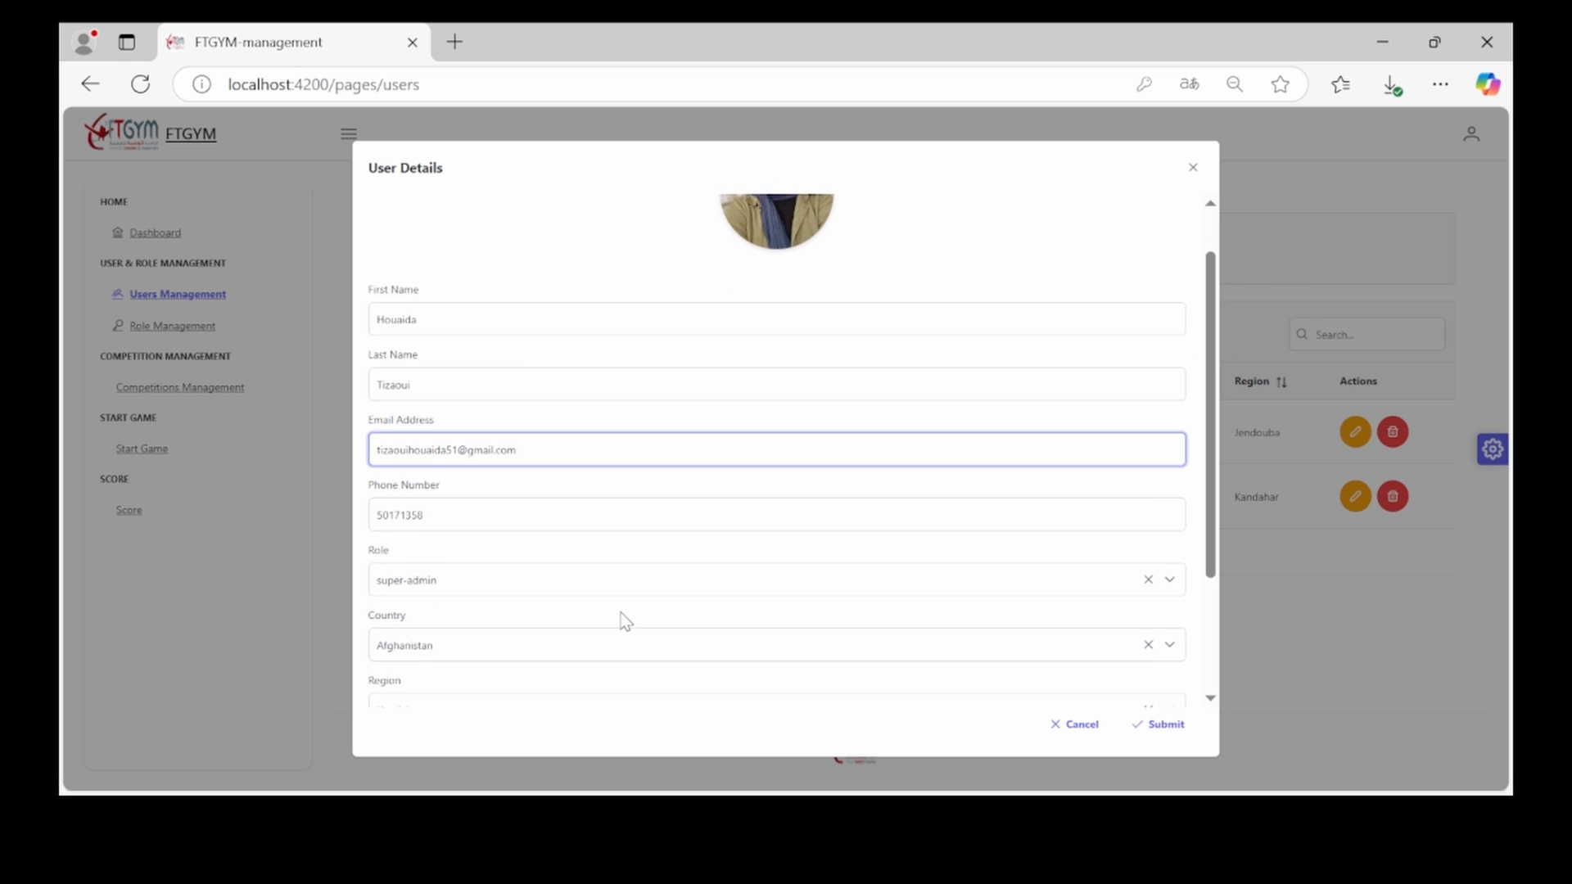
{"action": "left_click", "coordinate": [1168, 725]}
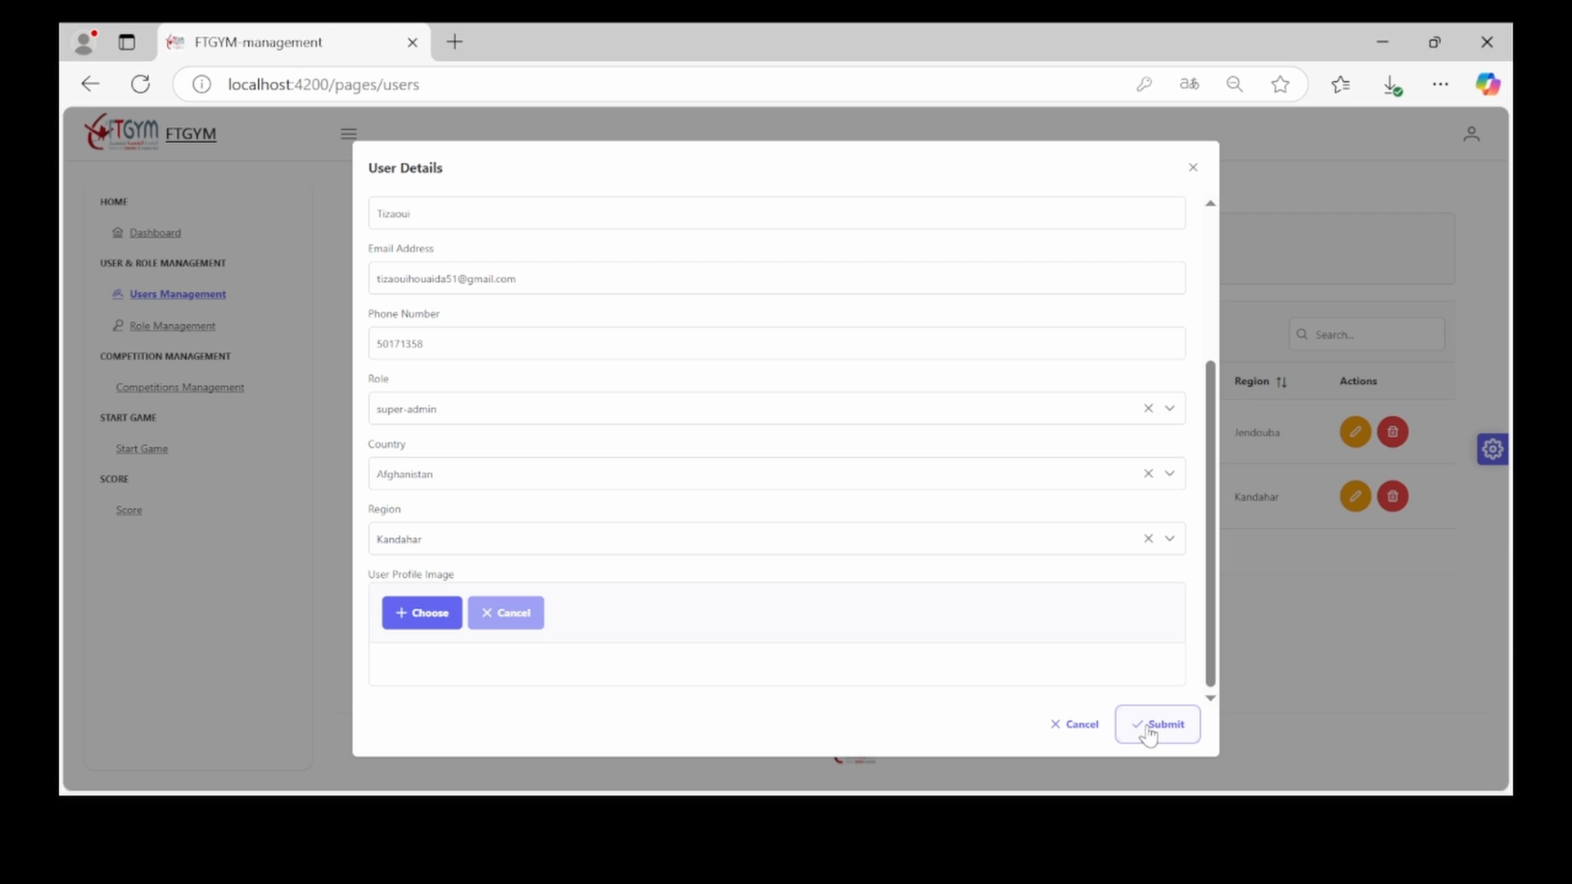
{"action": "left_click", "coordinate": [1148, 727]}
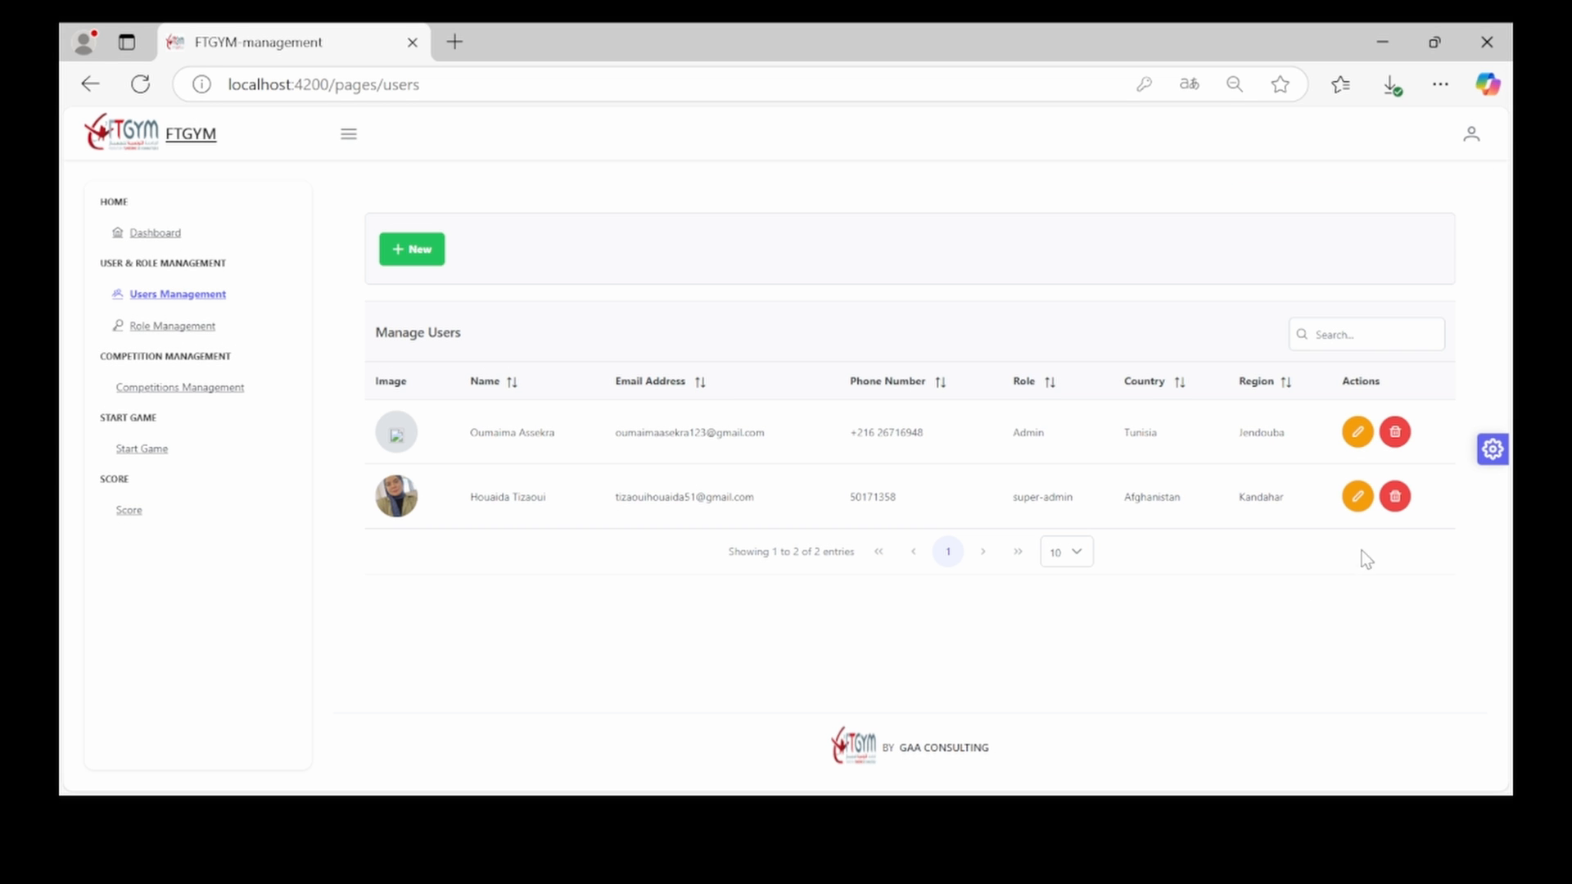
Delete the Afghanistan user, then show the competitions list with 'mag competition 2025'
{"action": "left_click", "coordinate": [1395, 497]}
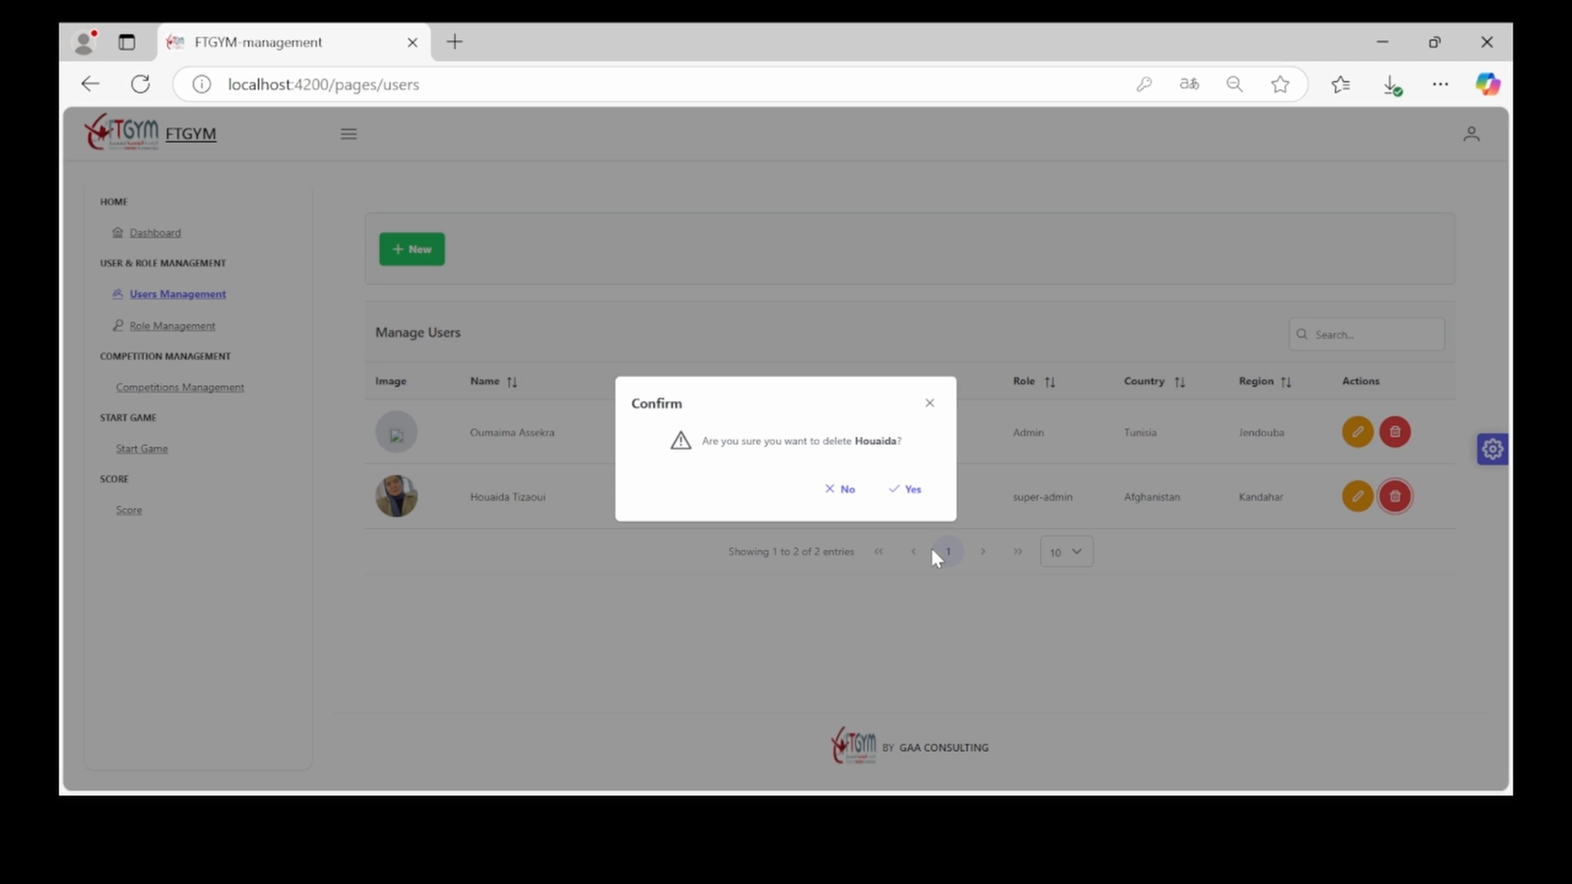
{"action": "left_click", "coordinate": [918, 501]}
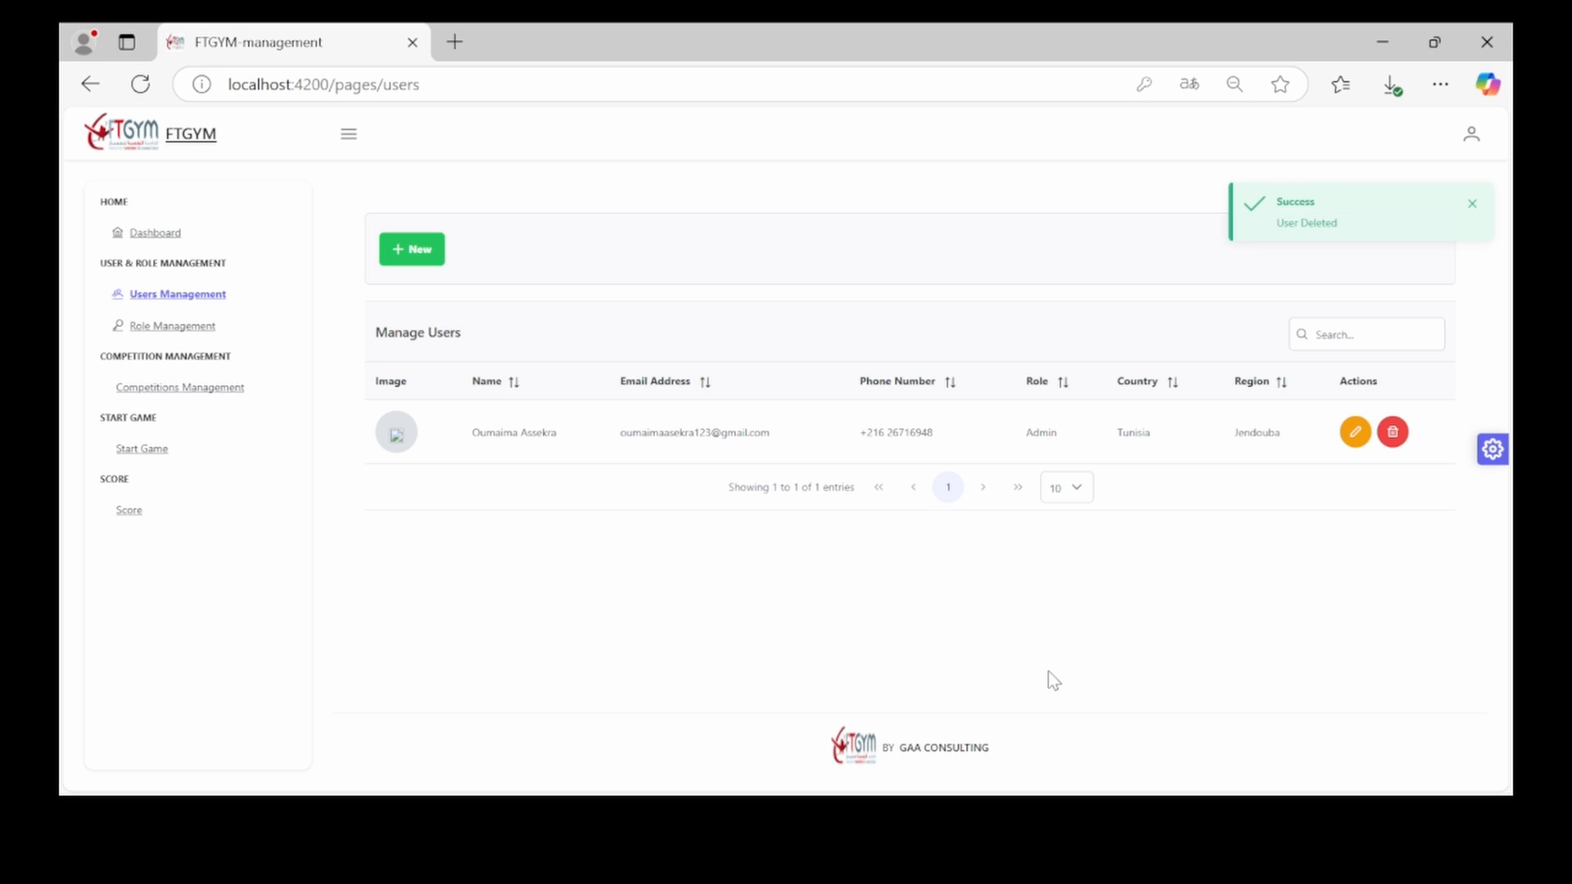
{"action": "left_click", "coordinate": [180, 387]}
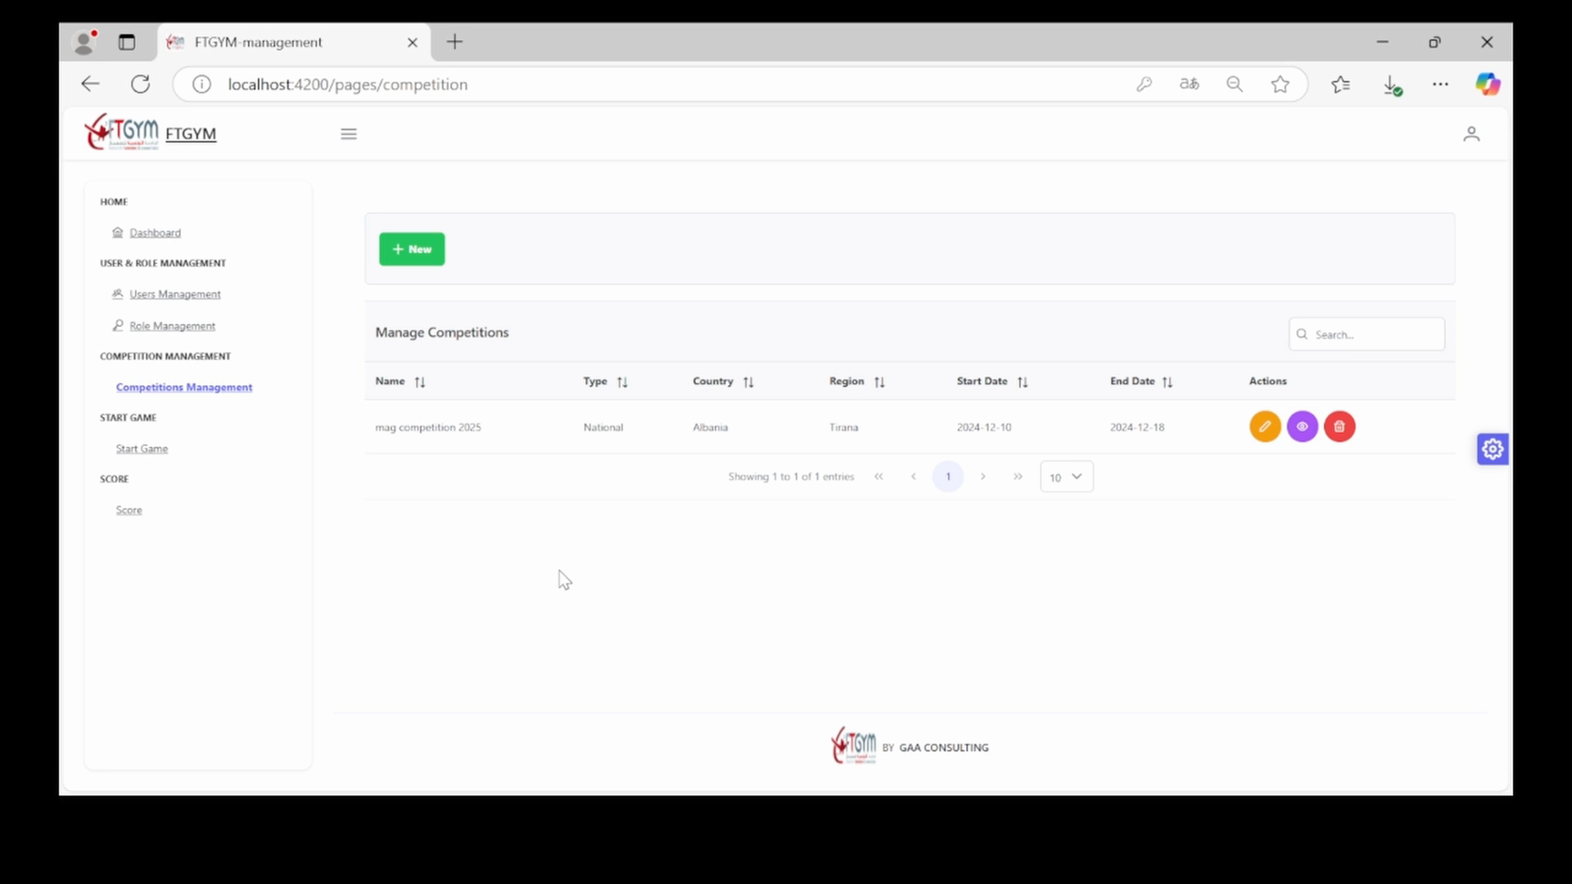
Start competition 'competition 2026' as National, located in Vlorë, Albania
{"action": "left_click", "coordinate": [413, 264]}
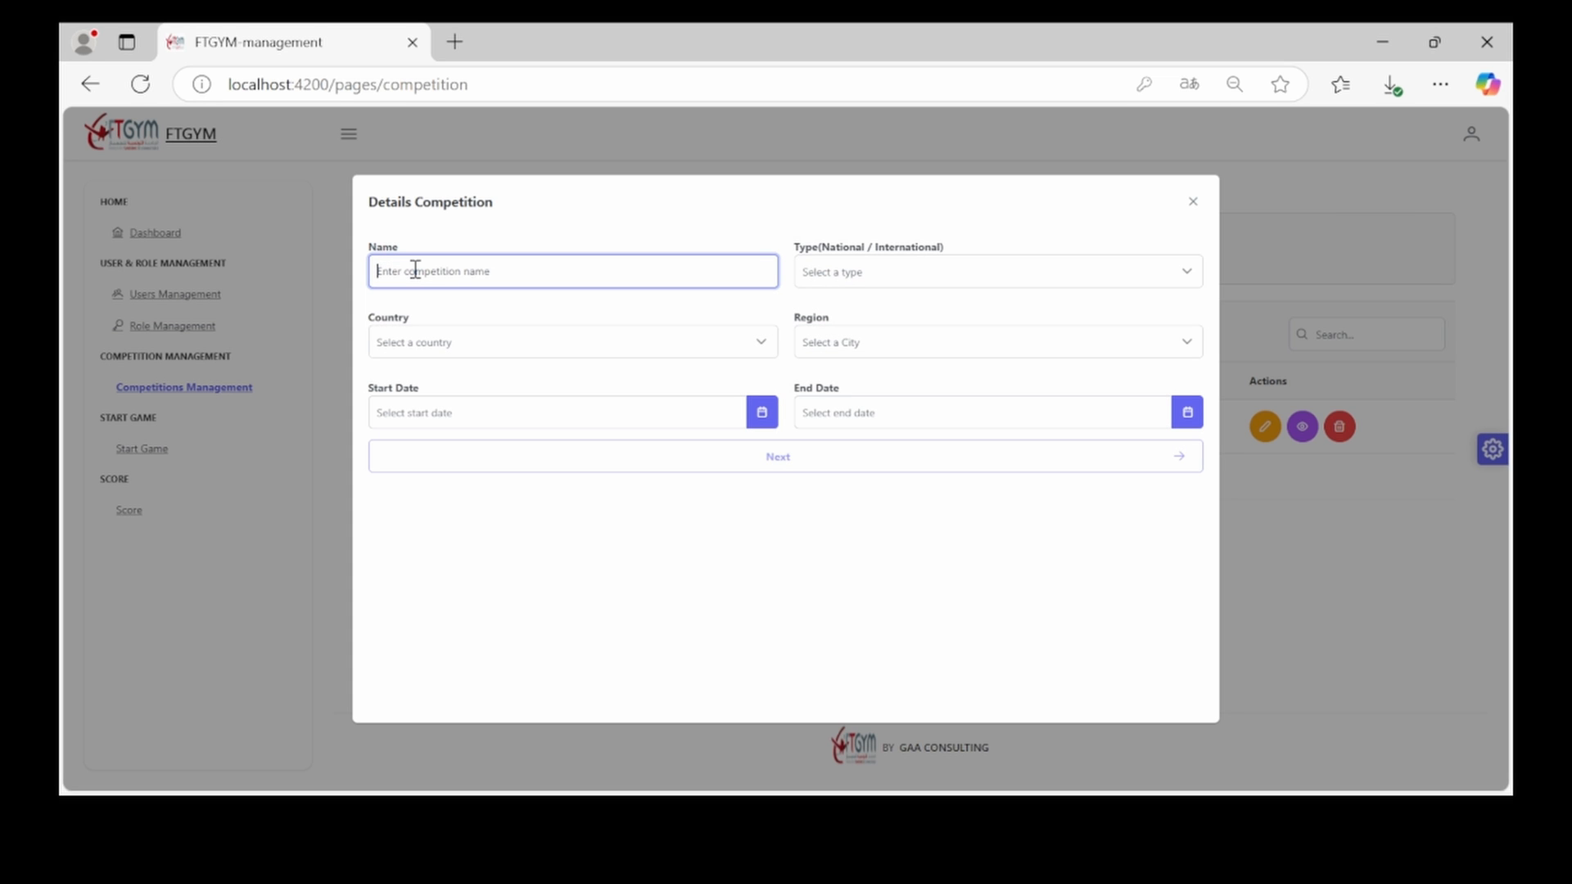
{"action": "type", "text": "competition 2026"}
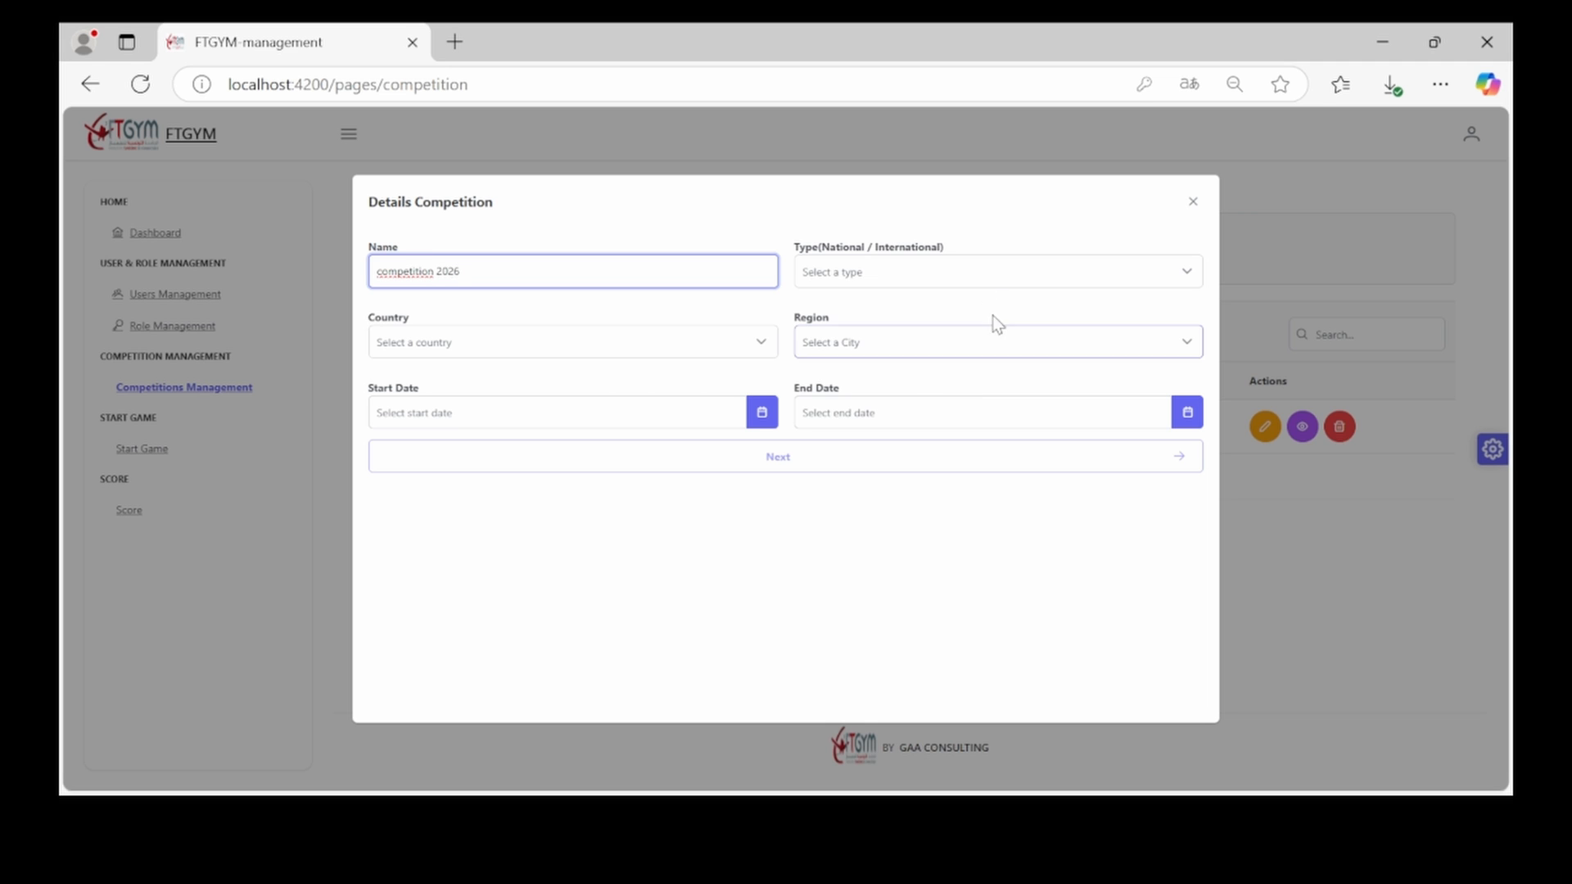
{"action": "left_click", "coordinate": [983, 270]}
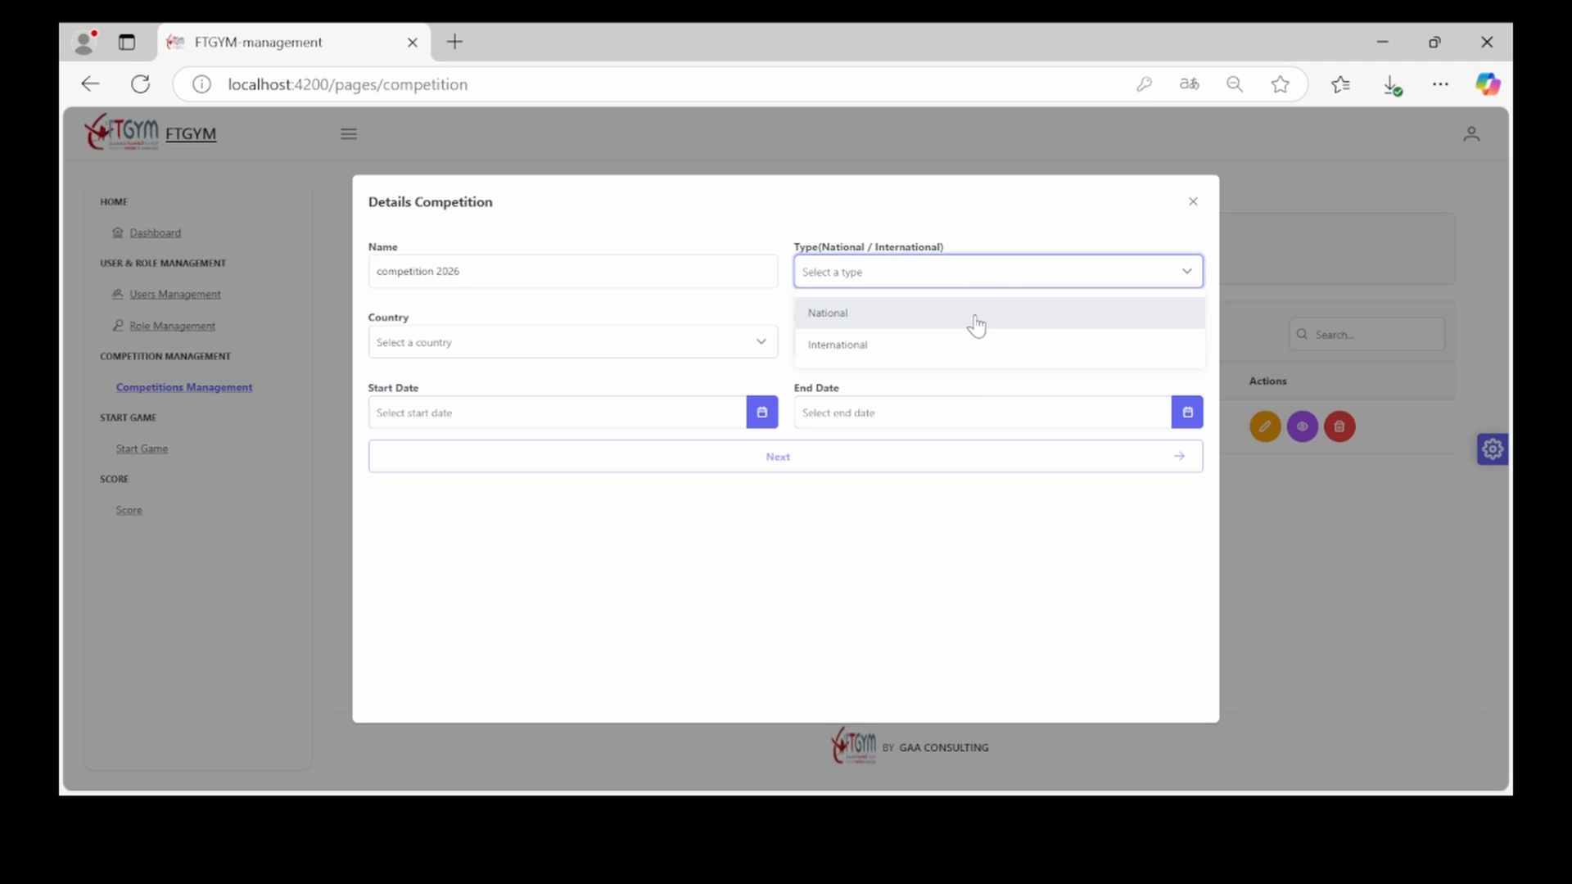
{"action": "left_click", "coordinate": [977, 314]}
{"action": "left_click", "coordinate": [624, 350]}
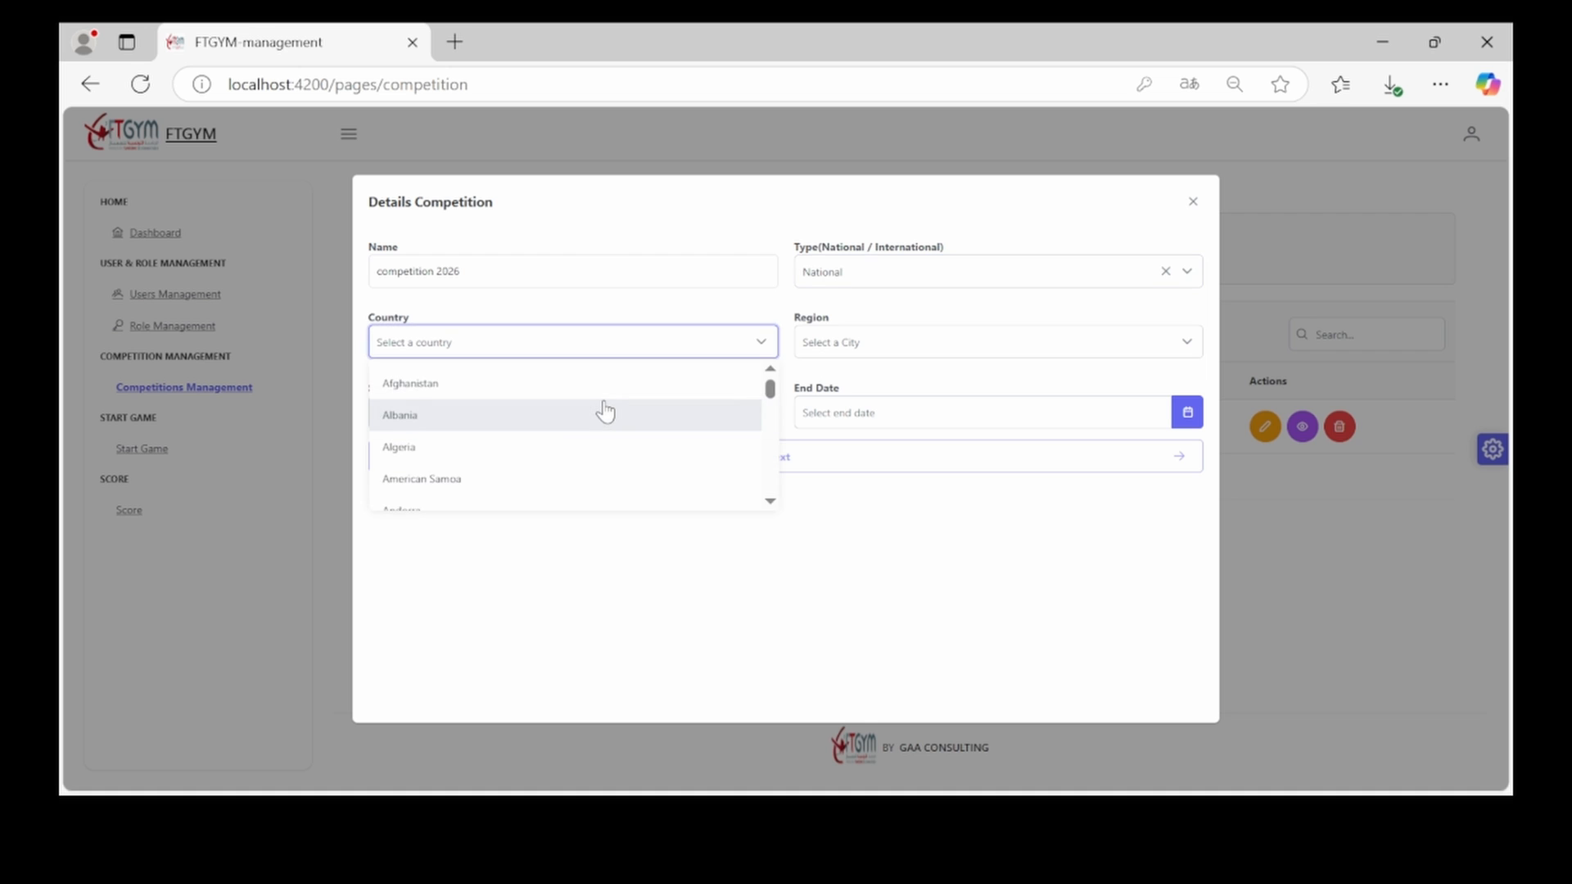
{"action": "left_click", "coordinate": [606, 414]}
{"action": "left_click", "coordinate": [866, 343]}
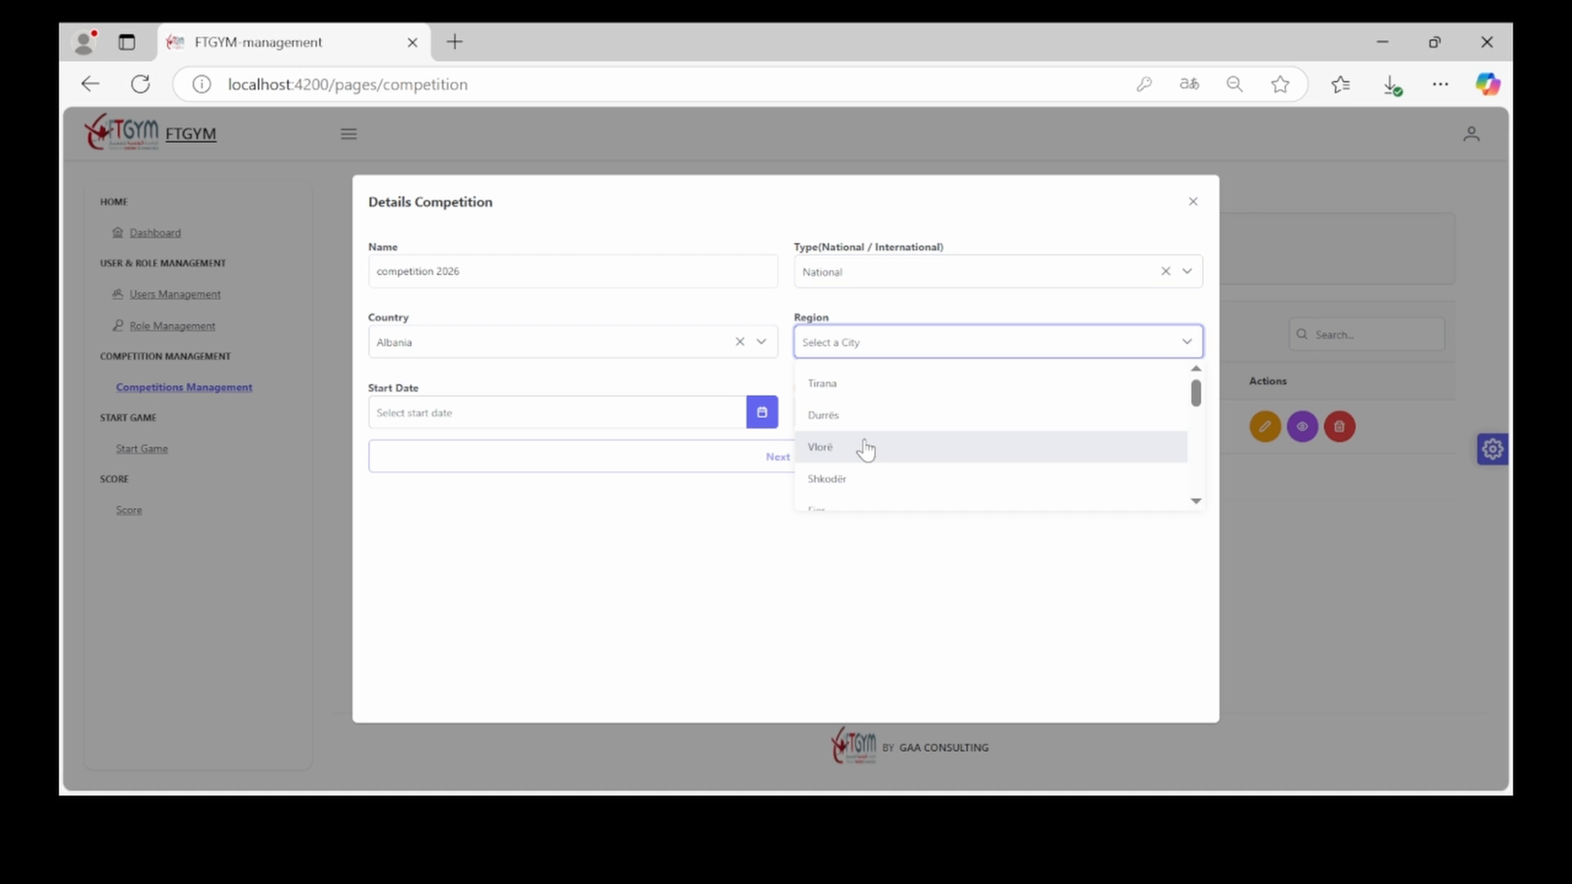
{"action": "left_click", "coordinate": [865, 445]}
Set dates 2024-12-11 to 2024-12-18 and choose the Men's Artistic Gymnastics discipline
{"action": "left_click", "coordinate": [761, 413]}
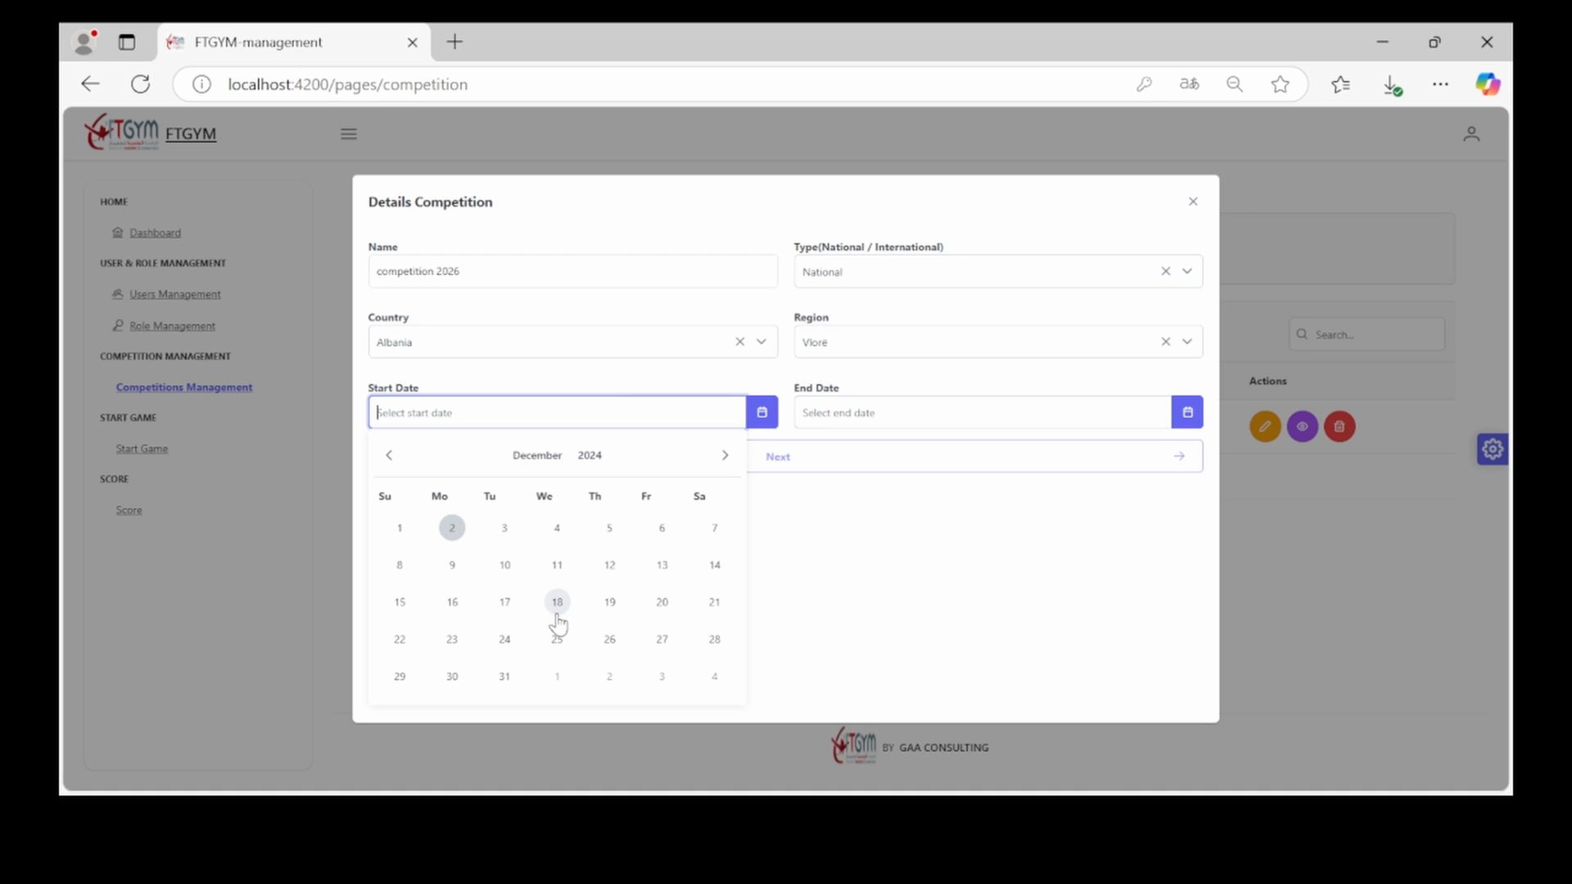
{"action": "left_click", "coordinate": [557, 567]}
{"action": "left_click", "coordinate": [954, 421]}
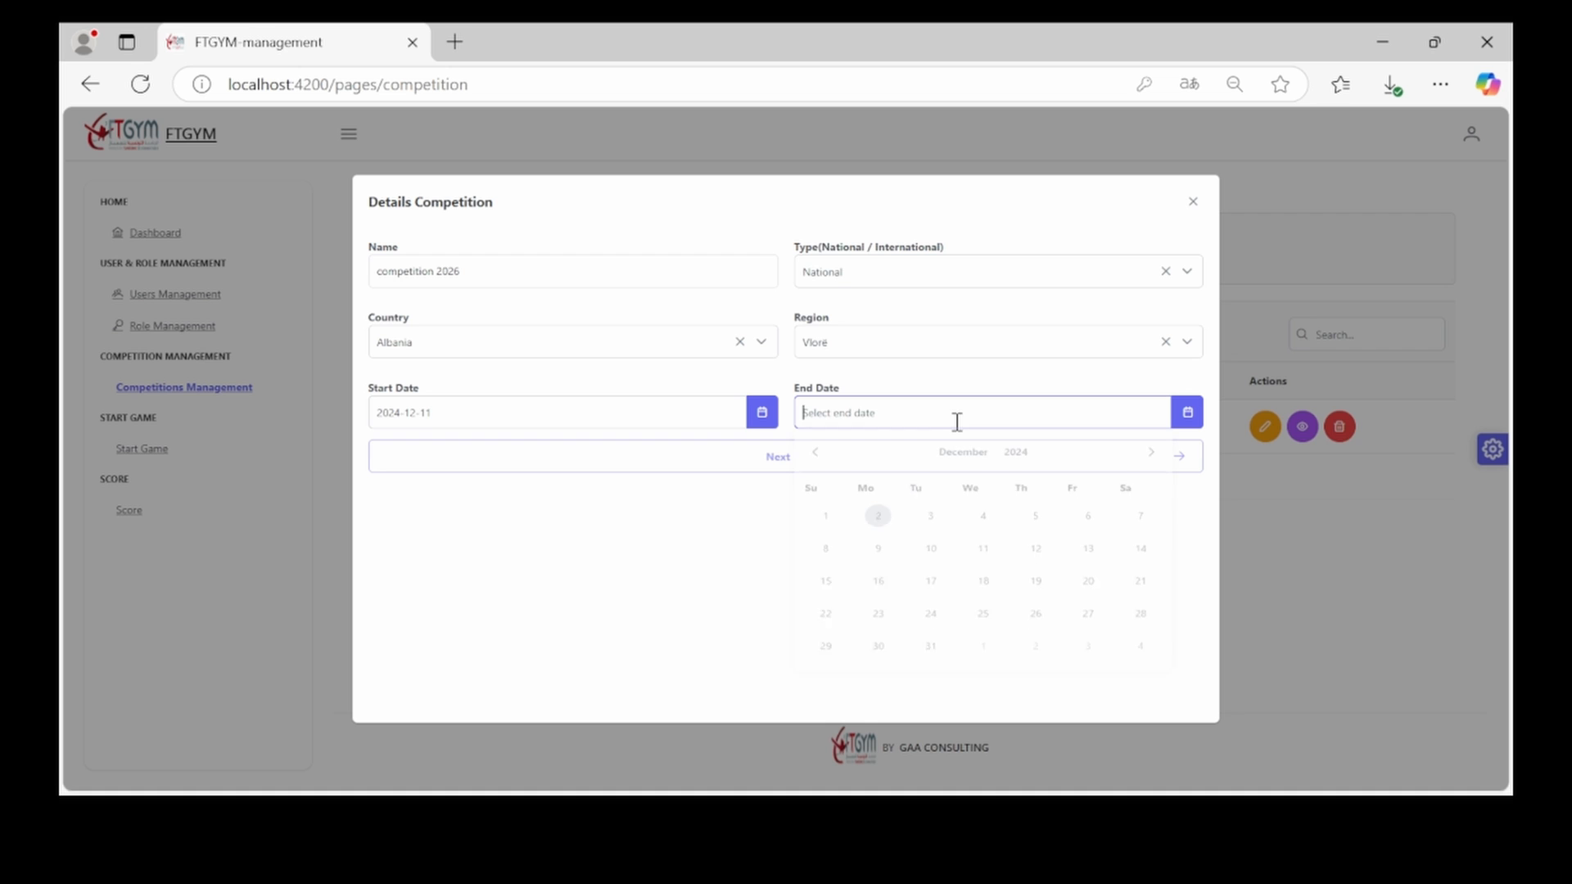
{"action": "left_click", "coordinate": [985, 602]}
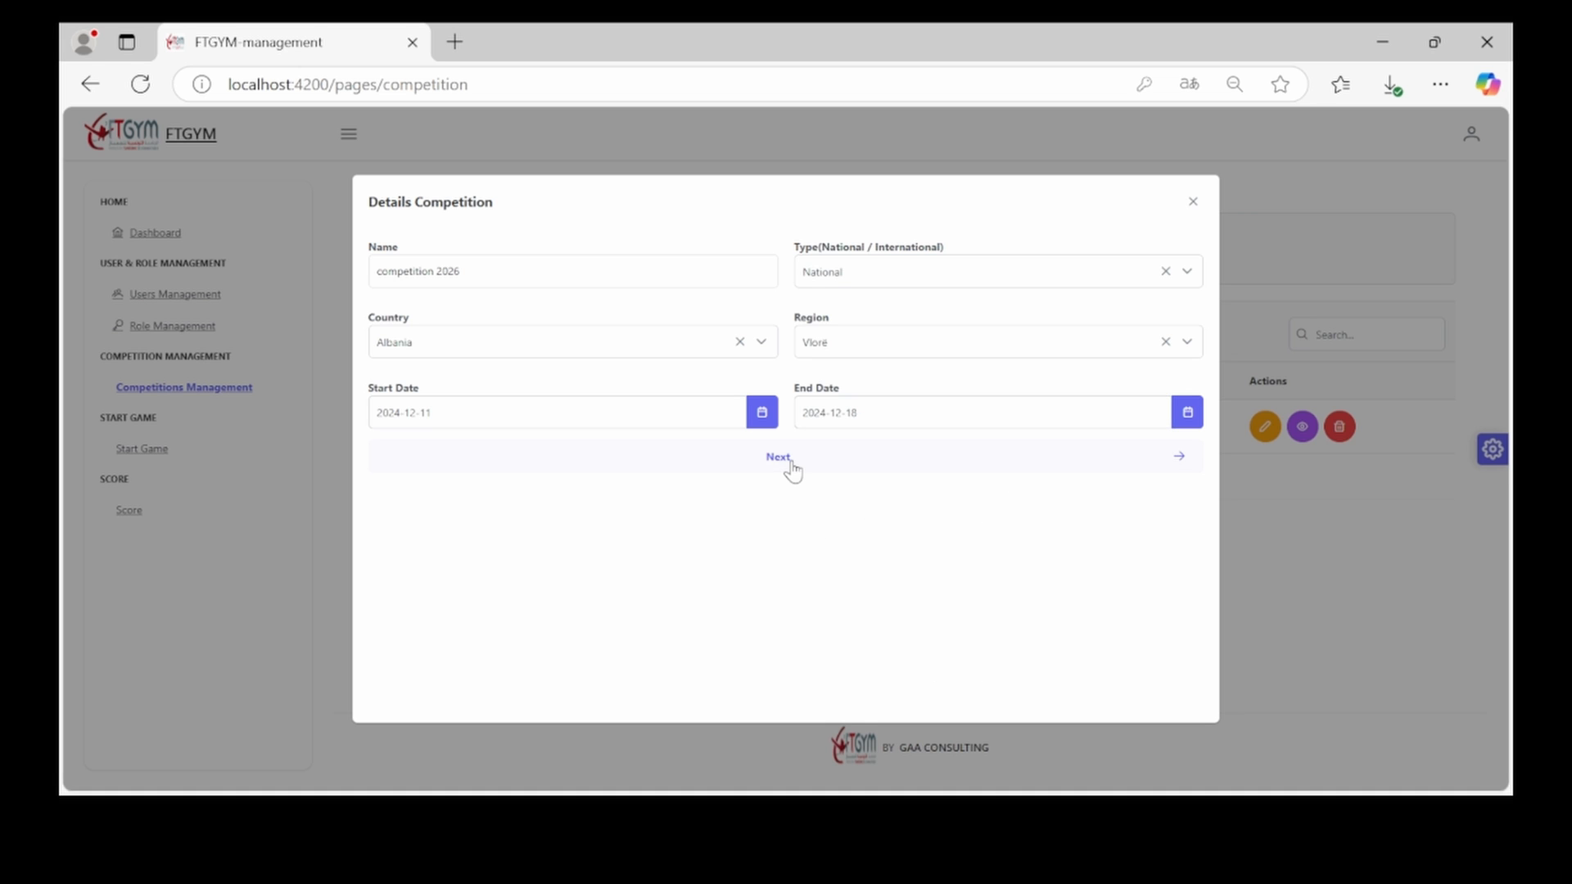
{"action": "left_click", "coordinate": [791, 464]}
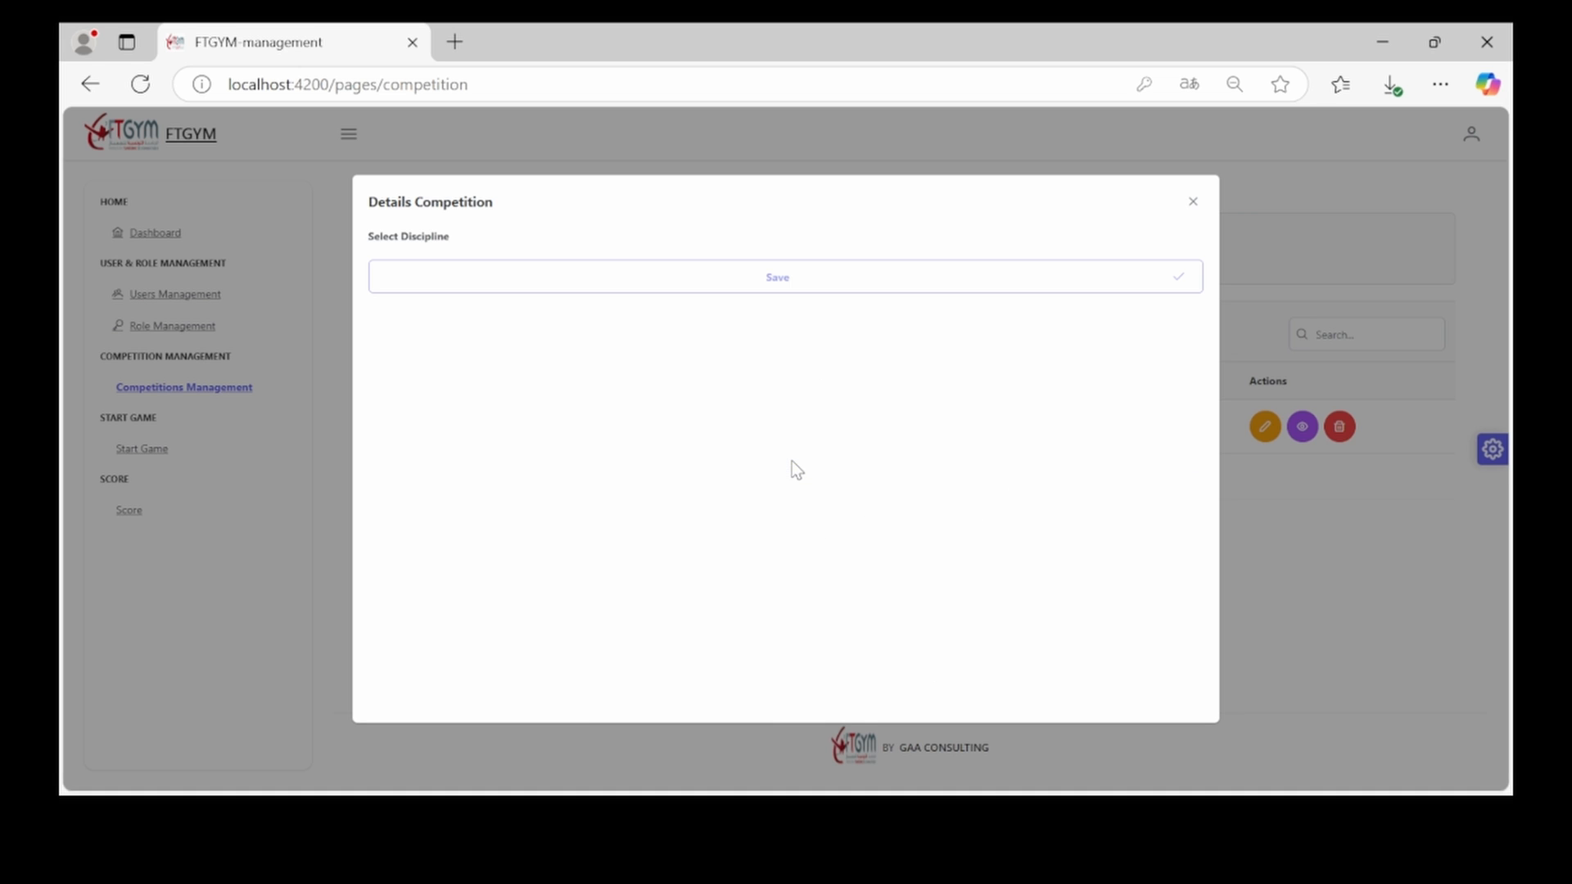
{"action": "left_click", "coordinate": [425, 337]}
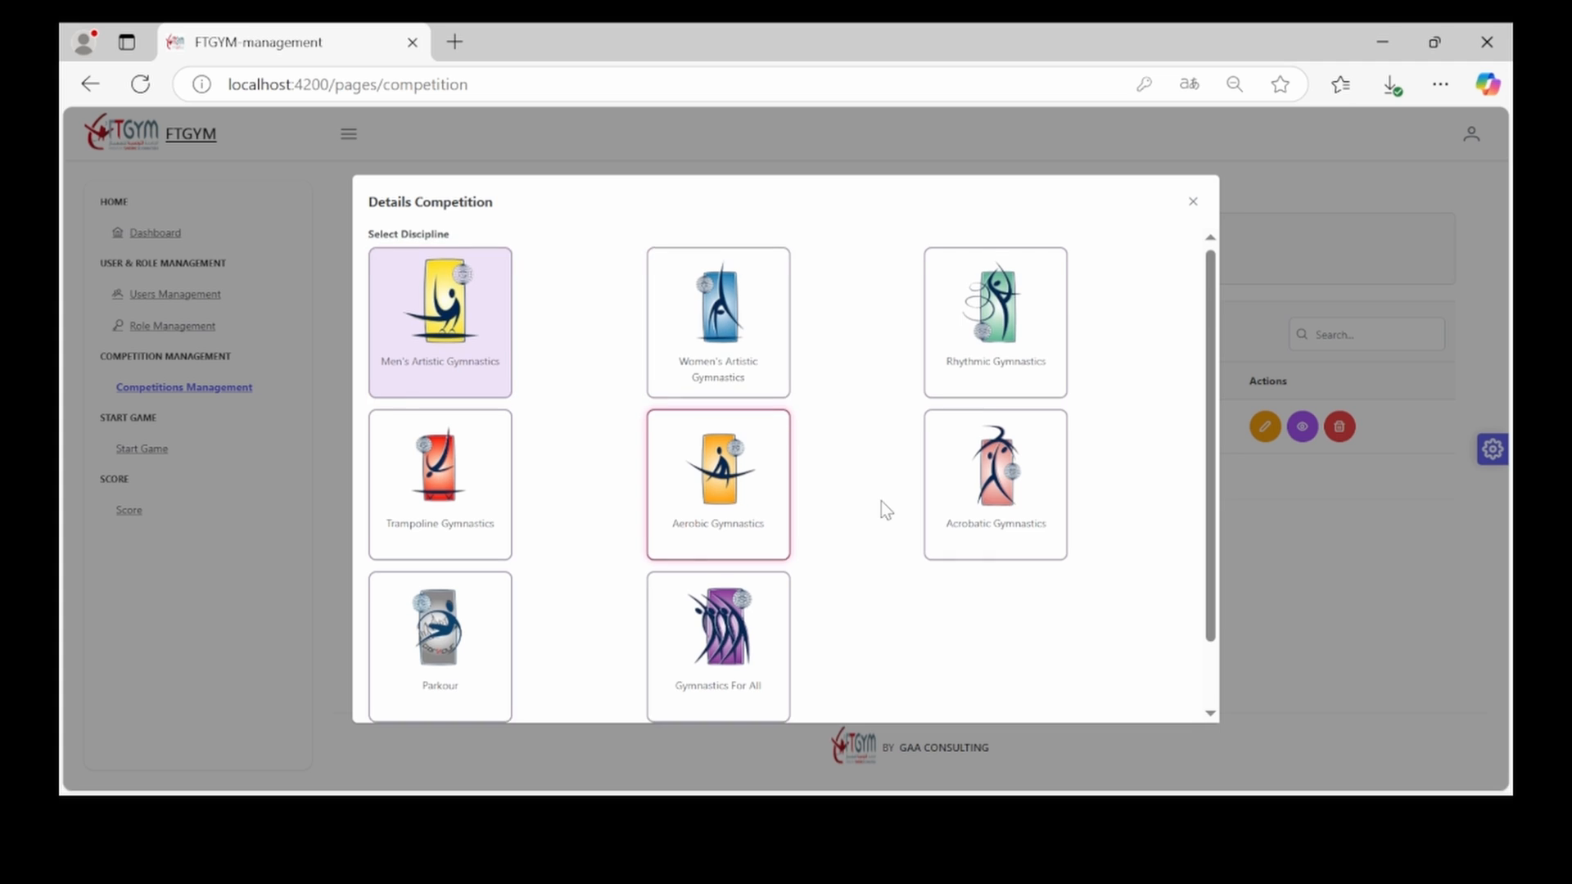
{"action": "scroll", "coordinate": [881, 501], "scroll_direction": "down", "scroll_amount": 1}
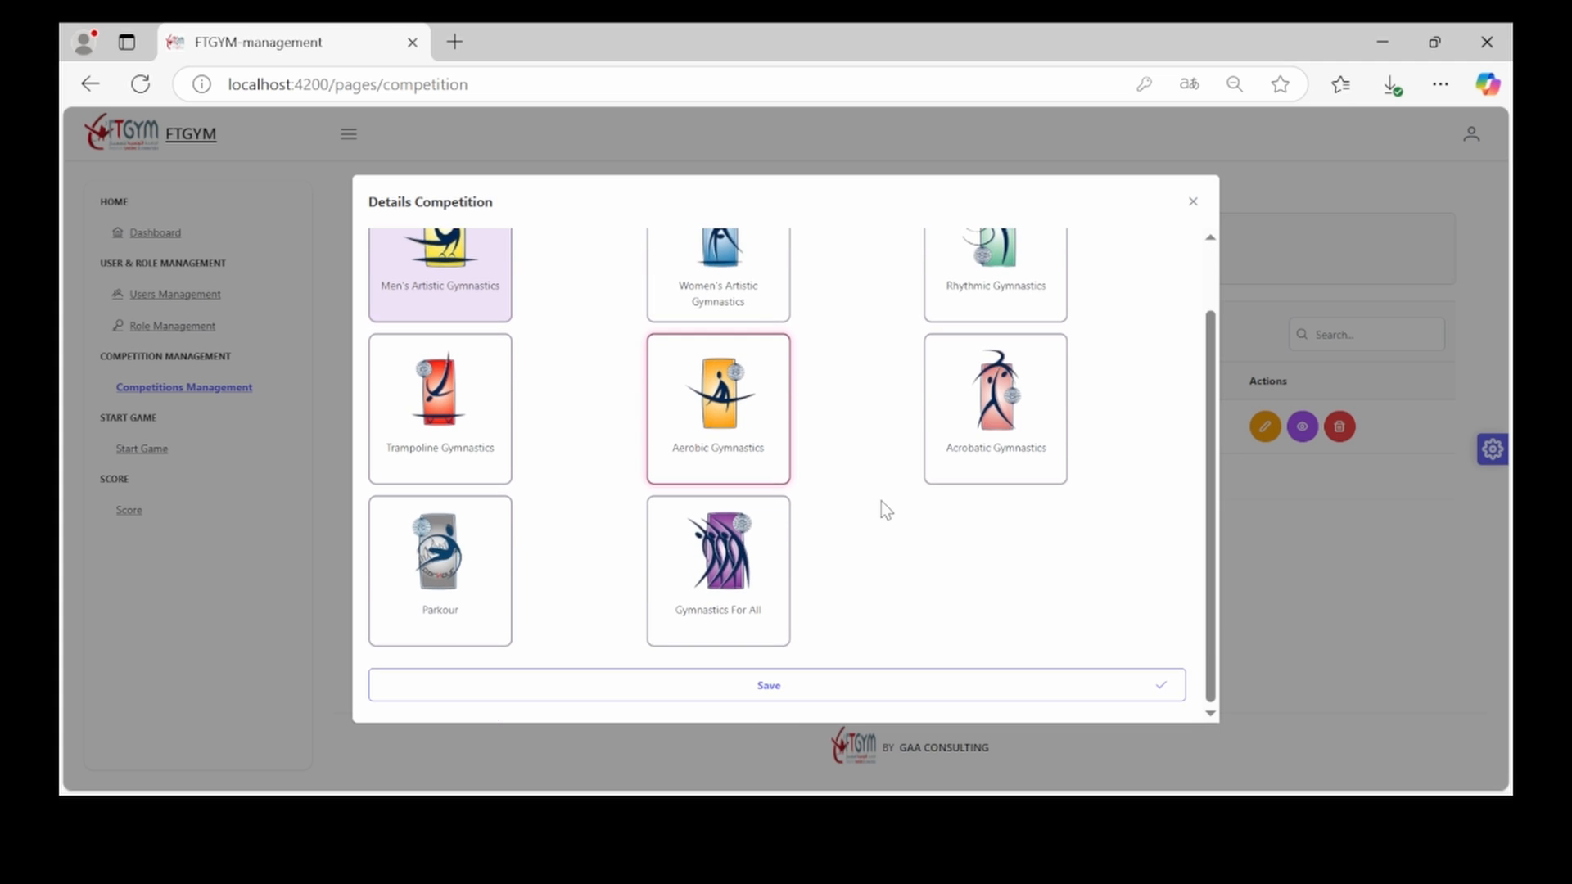
Save the new Vlorë competition, then rename competition 2026 to 'competition 2027'
{"action": "left_click", "coordinate": [869, 696]}
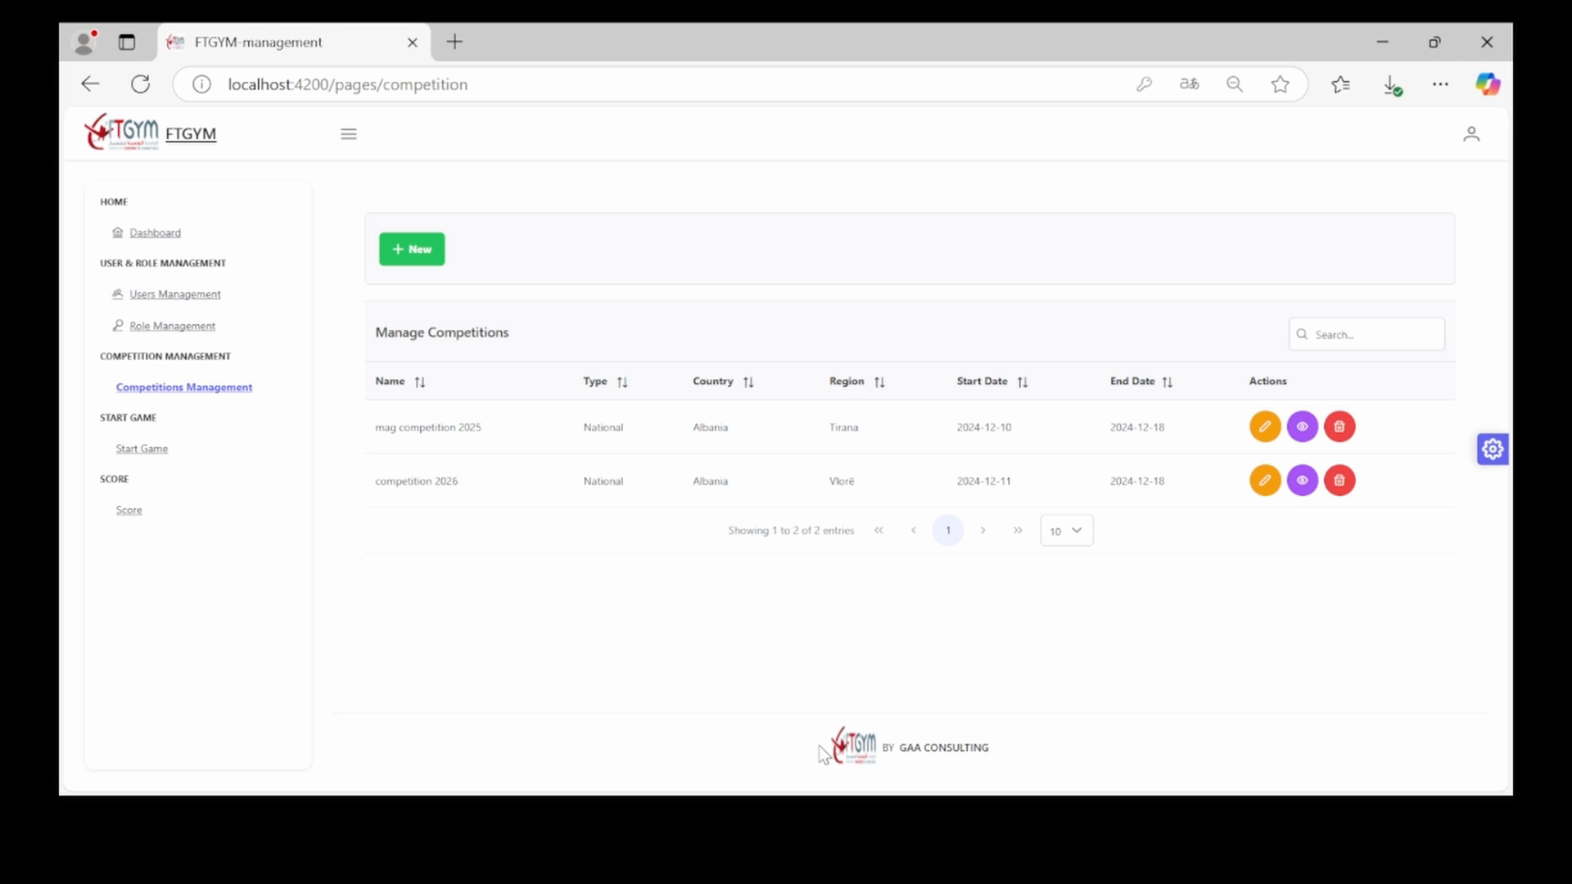
{"action": "left_click", "coordinate": [1265, 481]}
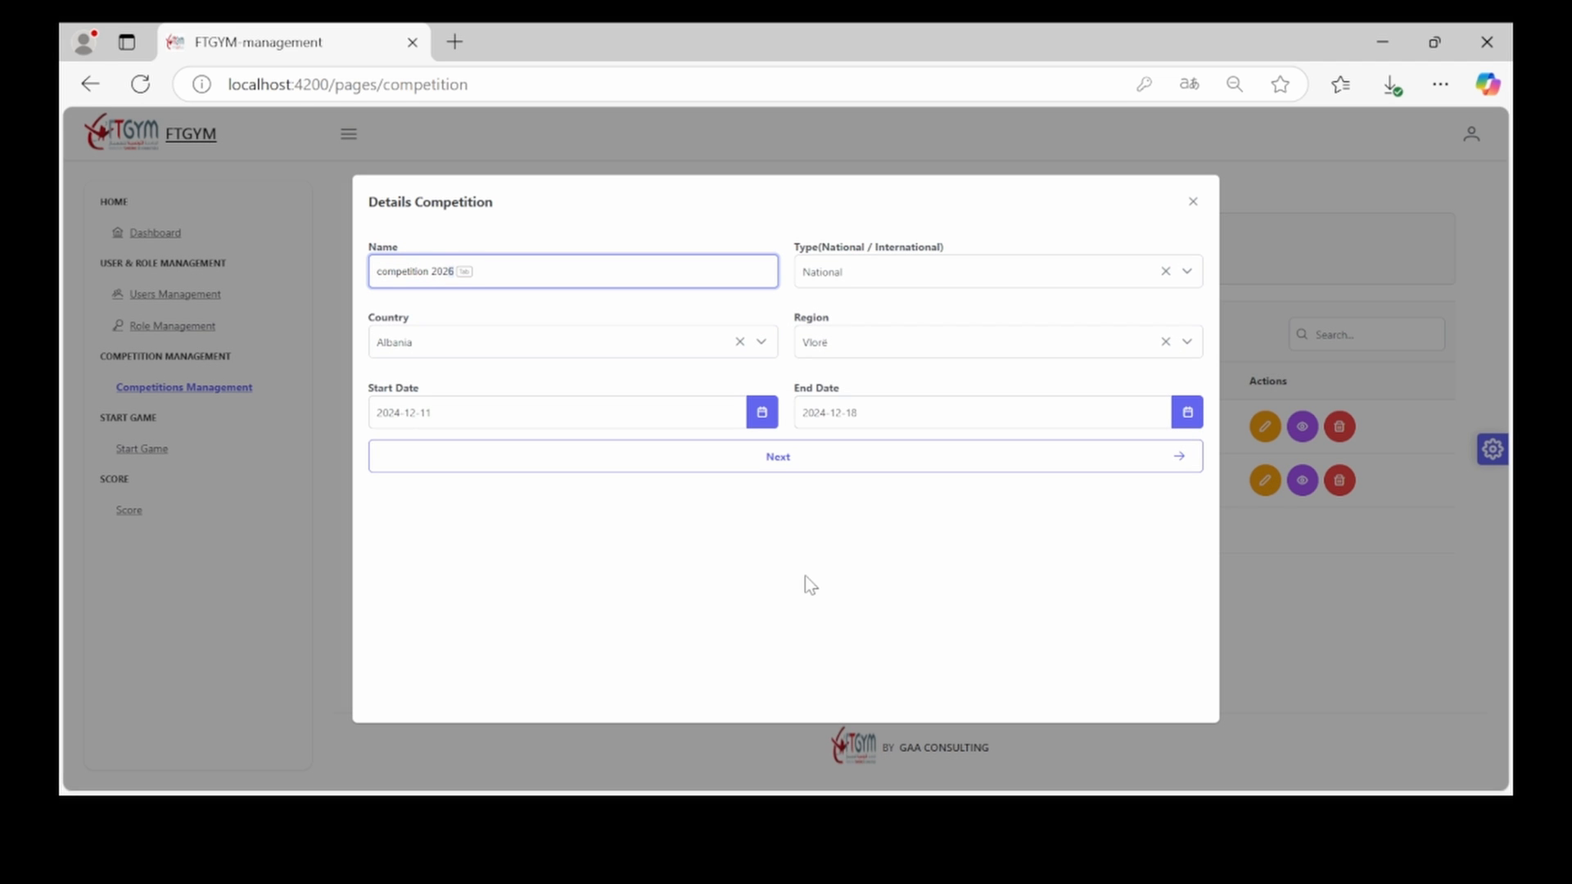
{"action": "left_click", "coordinate": [780, 452]}
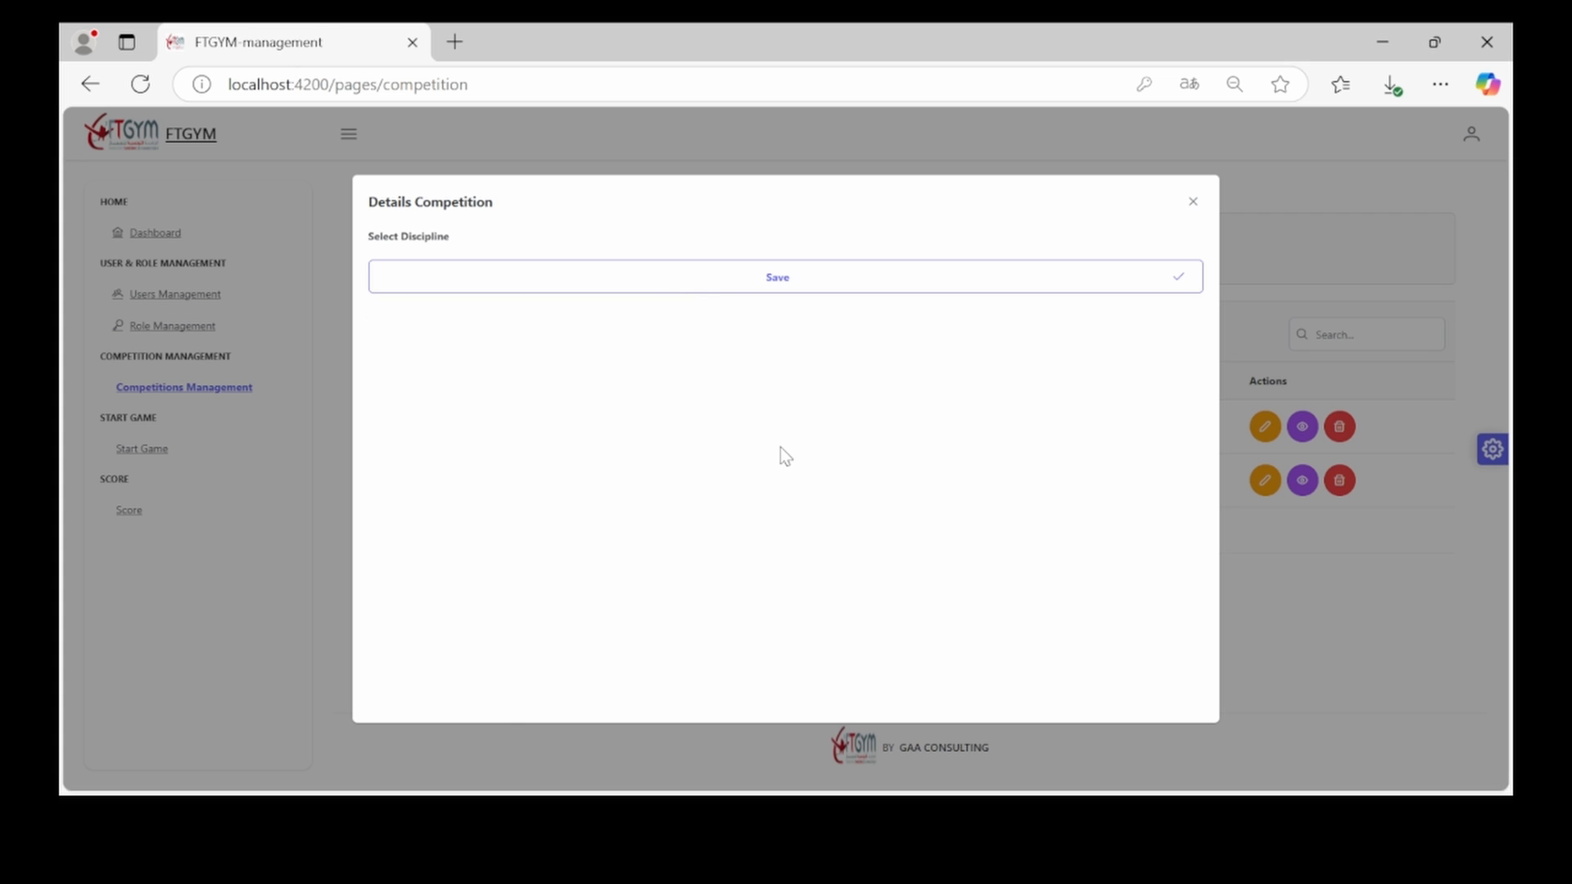
{"action": "scroll", "coordinate": [945, 563], "scroll_direction": "down", "scroll_amount": 2}
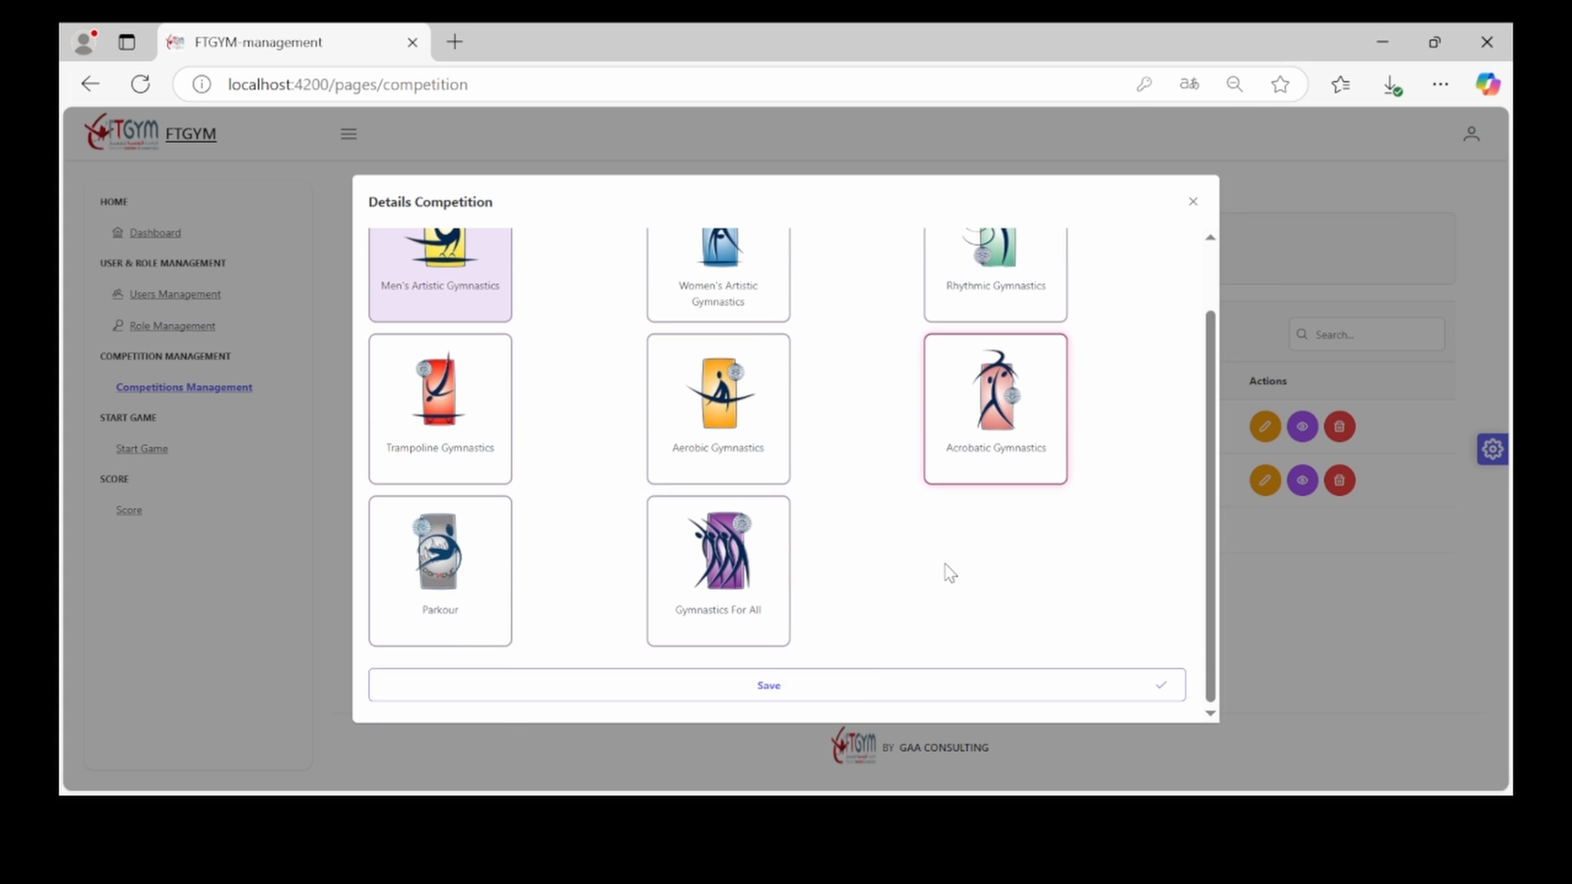
{"action": "left_click", "coordinate": [868, 691]}
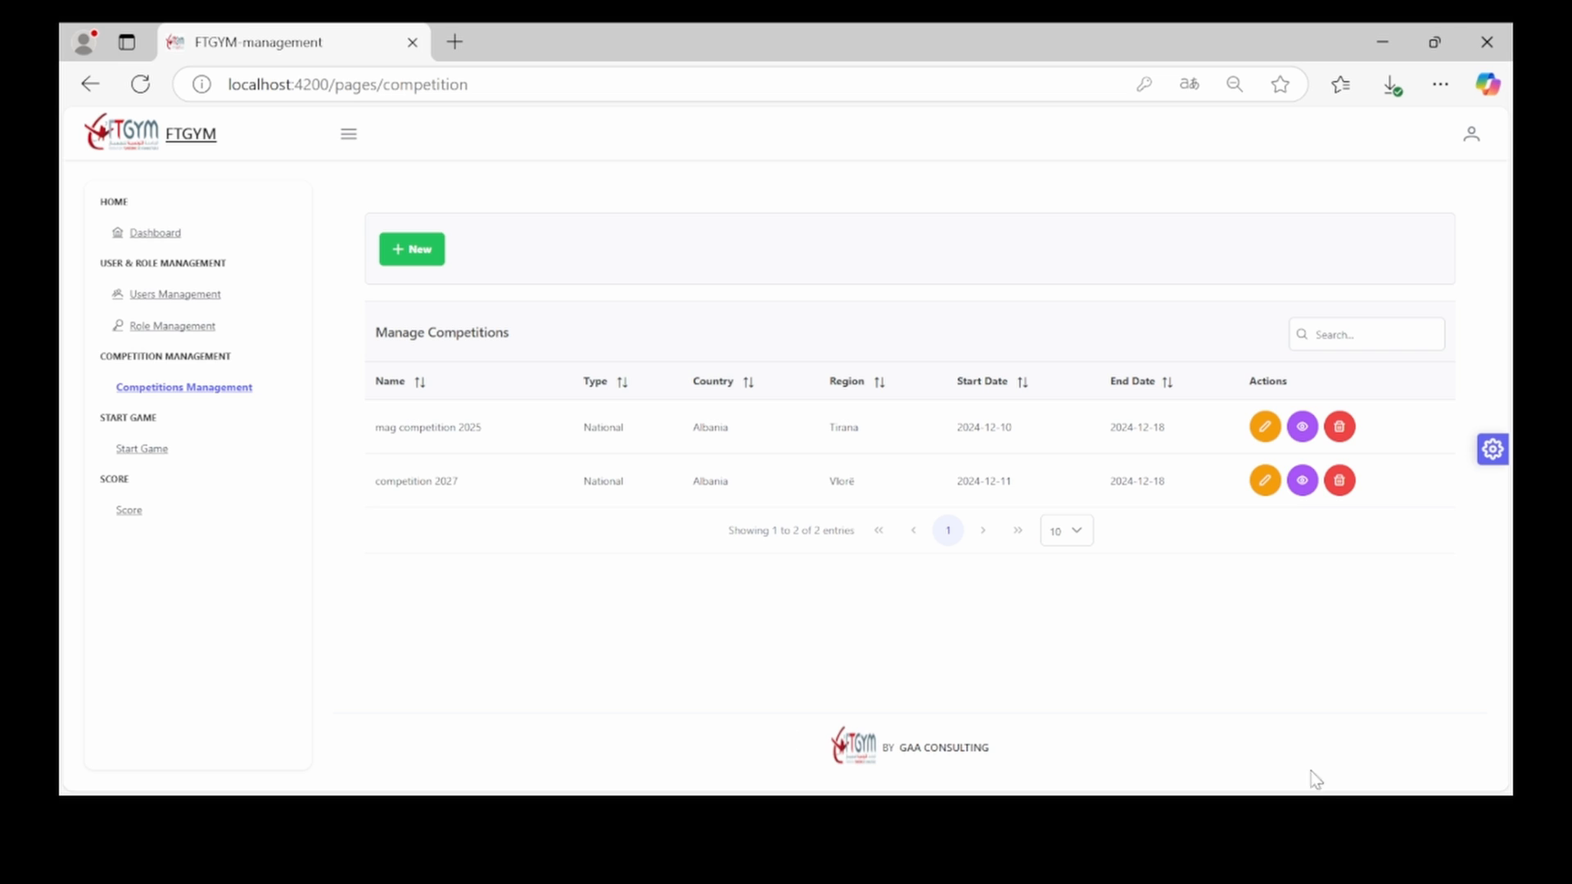
Delete 'mag competition 2025' and confirm the removal
{"action": "left_click", "coordinate": [1337, 429]}
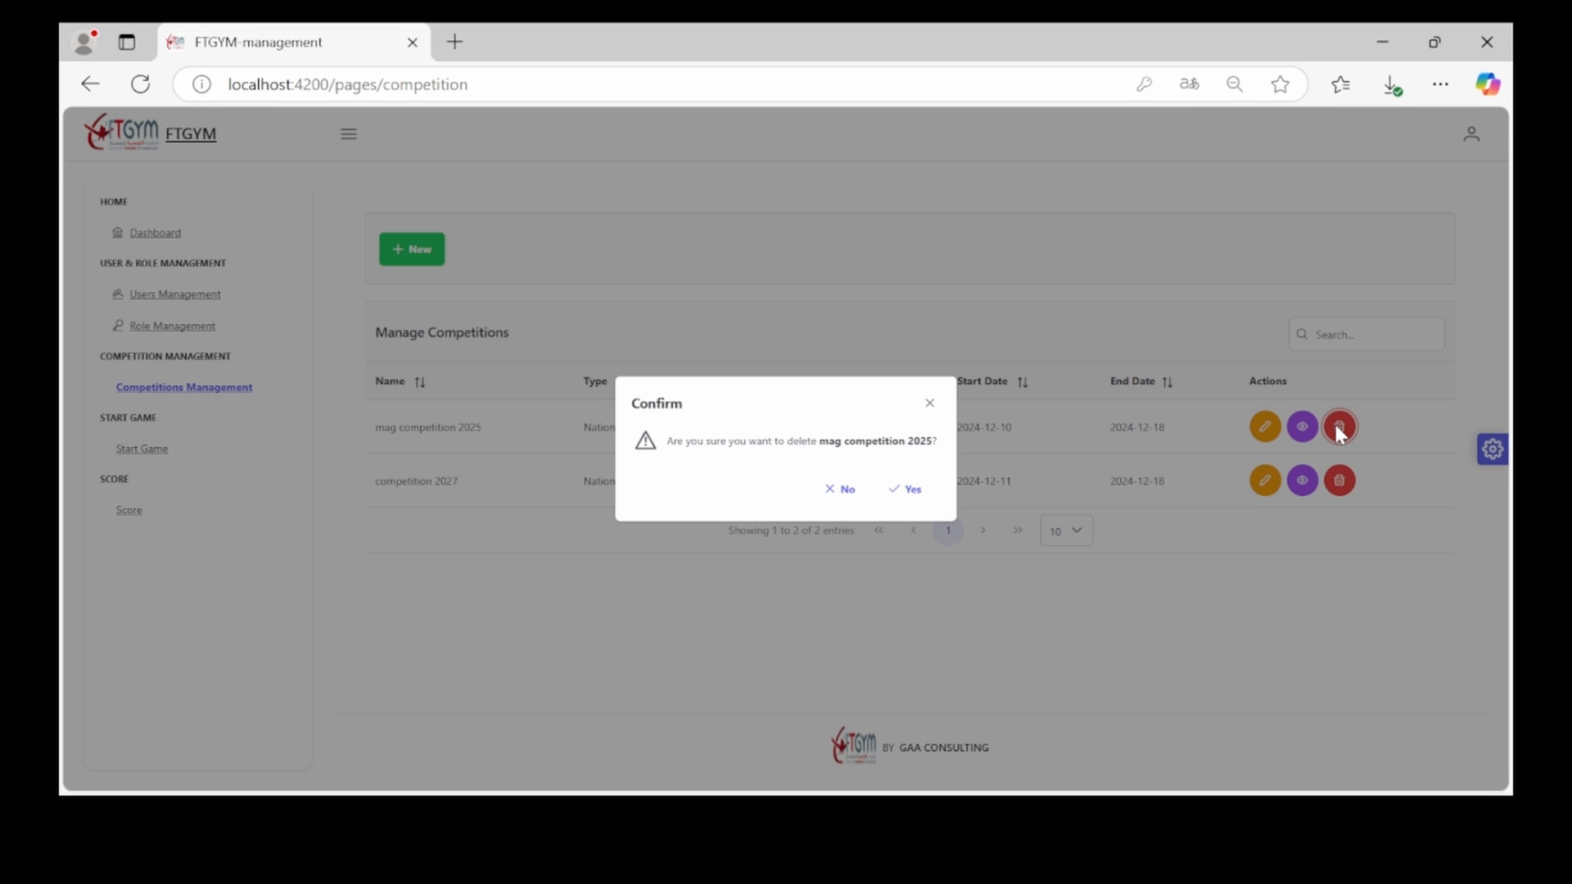
{"action": "left_click", "coordinate": [911, 491]}
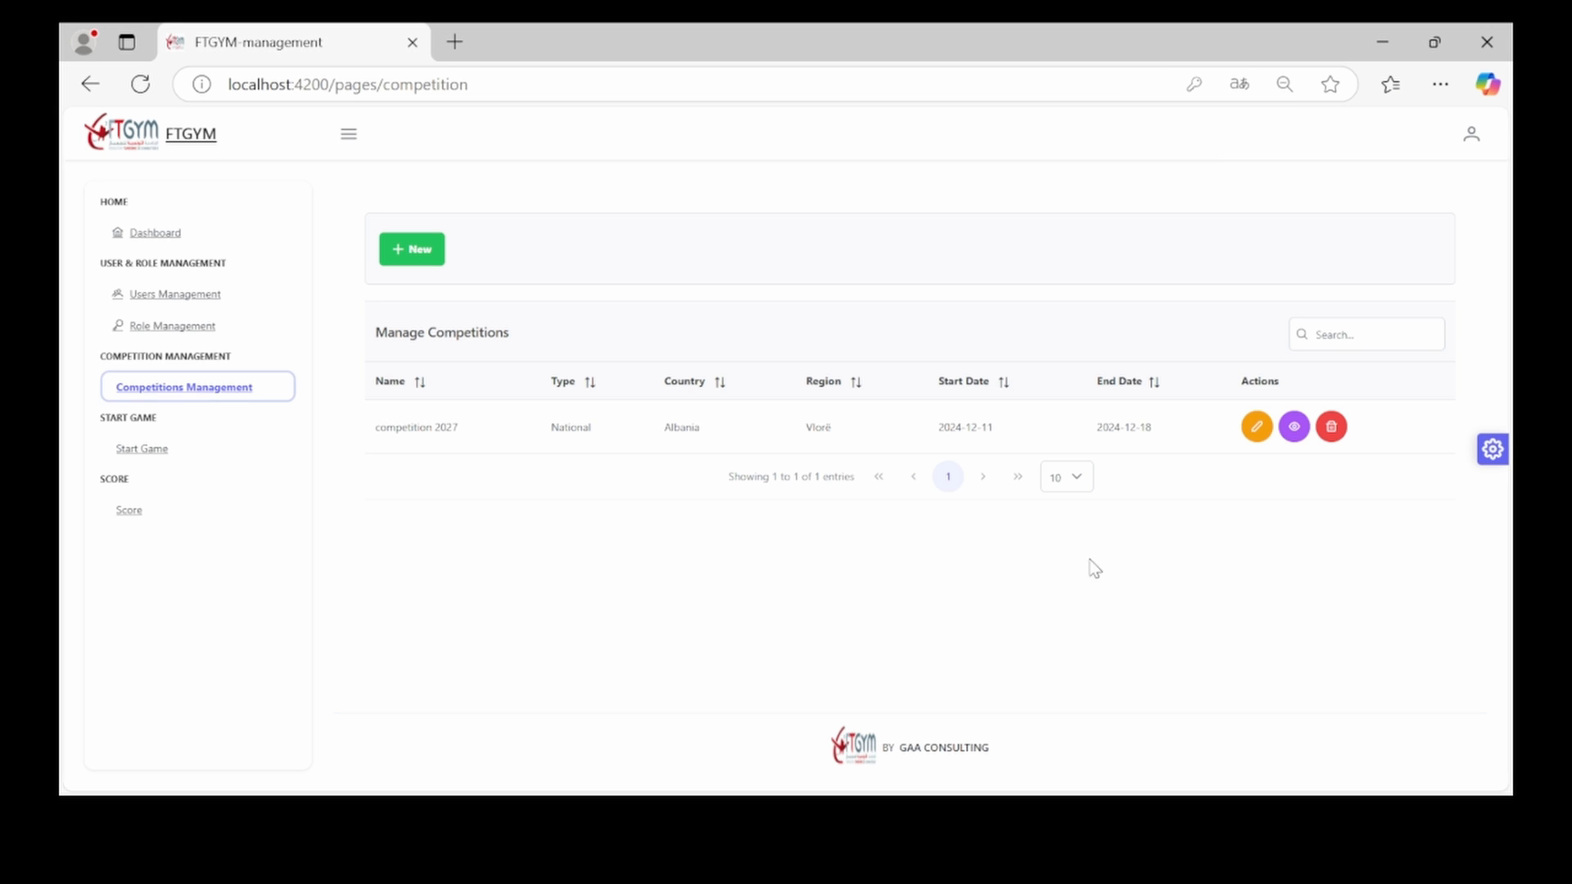
Open competition 2027's disciplines and enter the Men's Artistic Gymnastics settings
{"action": "left_click", "coordinate": [1294, 427]}
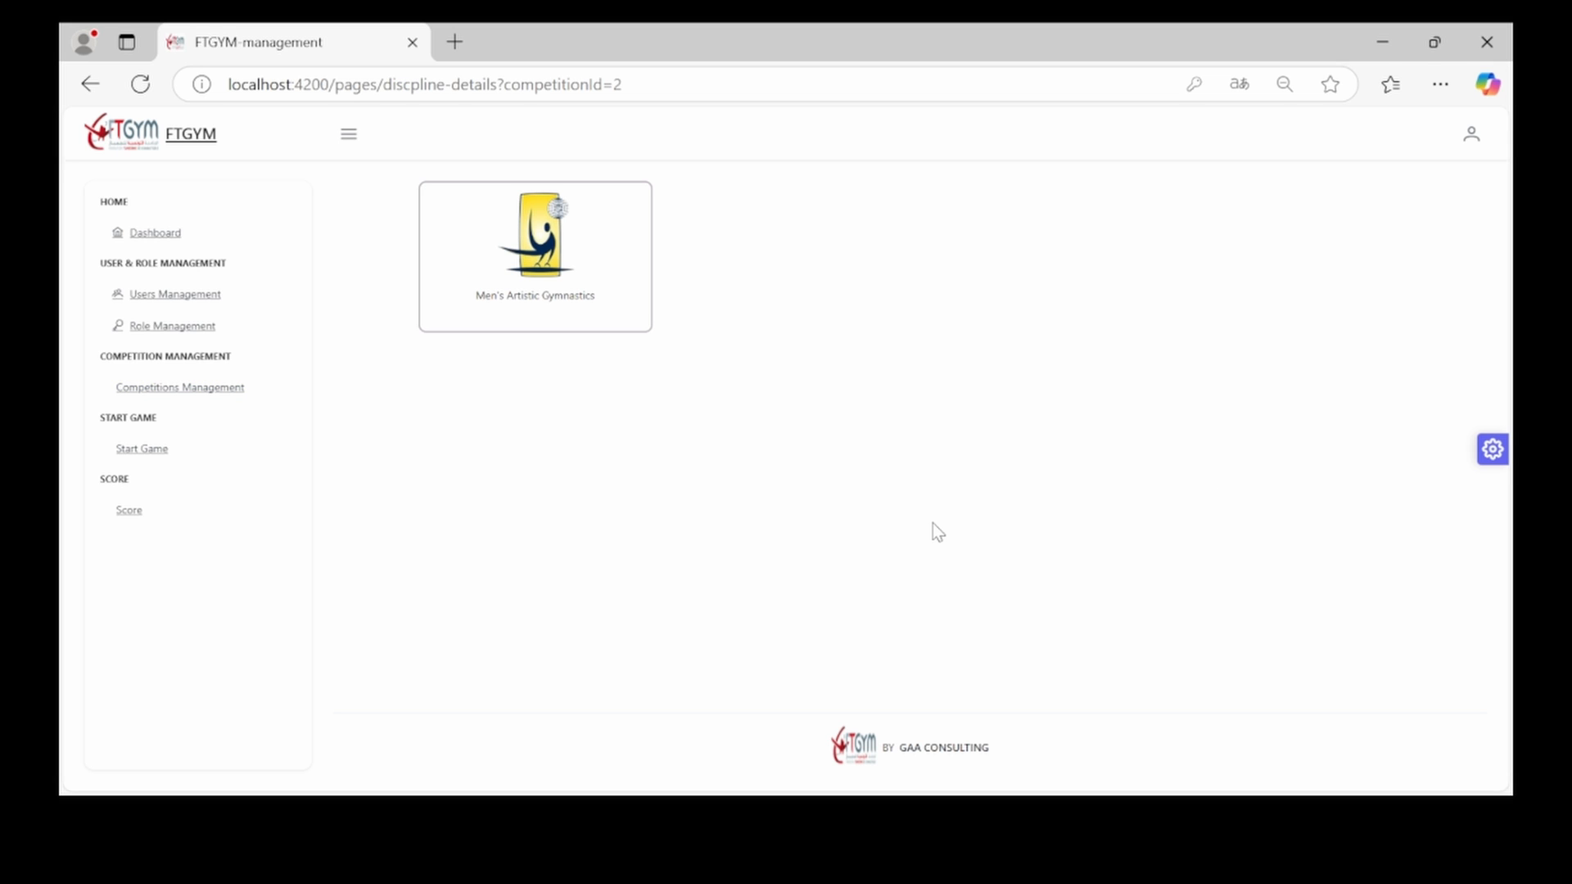
{"action": "left_click", "coordinate": [568, 280]}
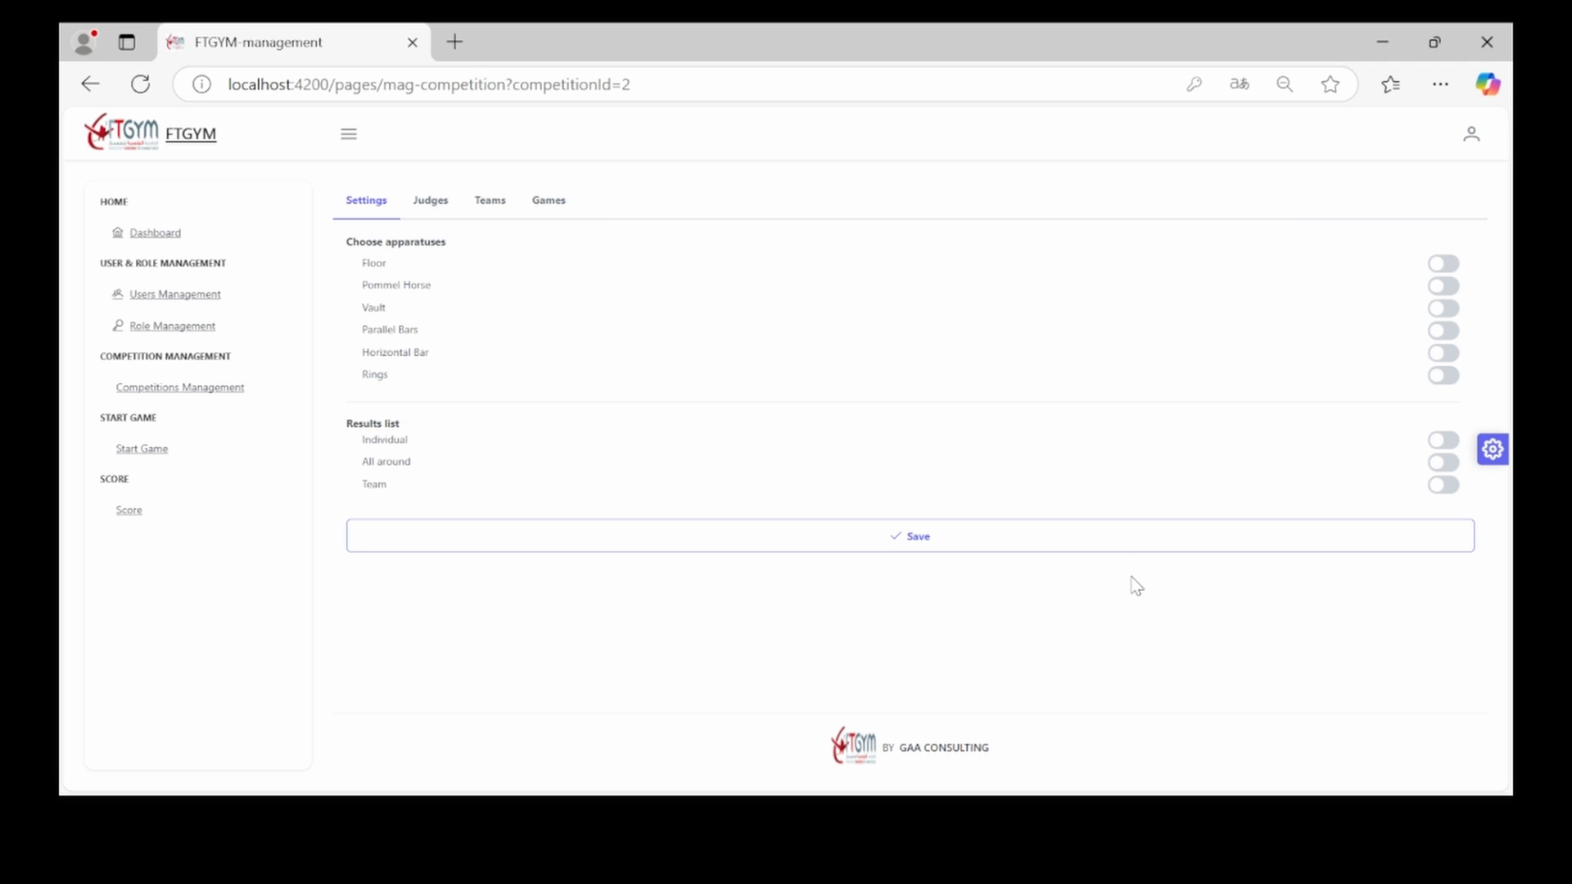
Enable Floor, Pommel Horse and Horizontal Bar plus Individual, All around and Team results, then save
{"action": "left_click", "coordinate": [1442, 265]}
{"action": "left_click", "coordinate": [1444, 286]}
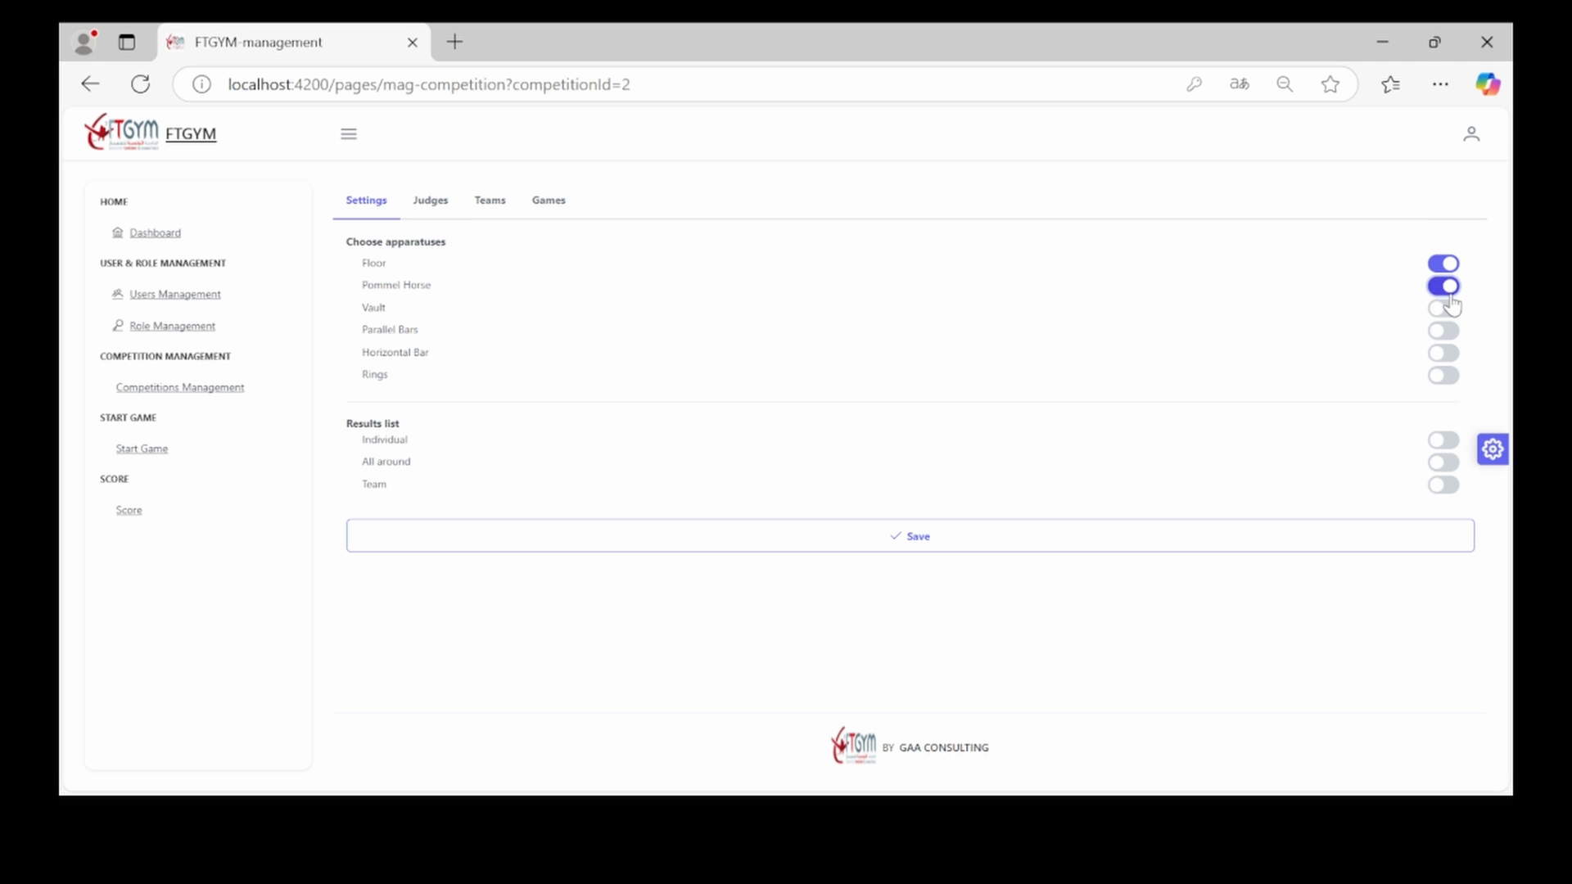
{"action": "left_click", "coordinate": [1443, 356]}
{"action": "left_click", "coordinate": [1443, 442]}
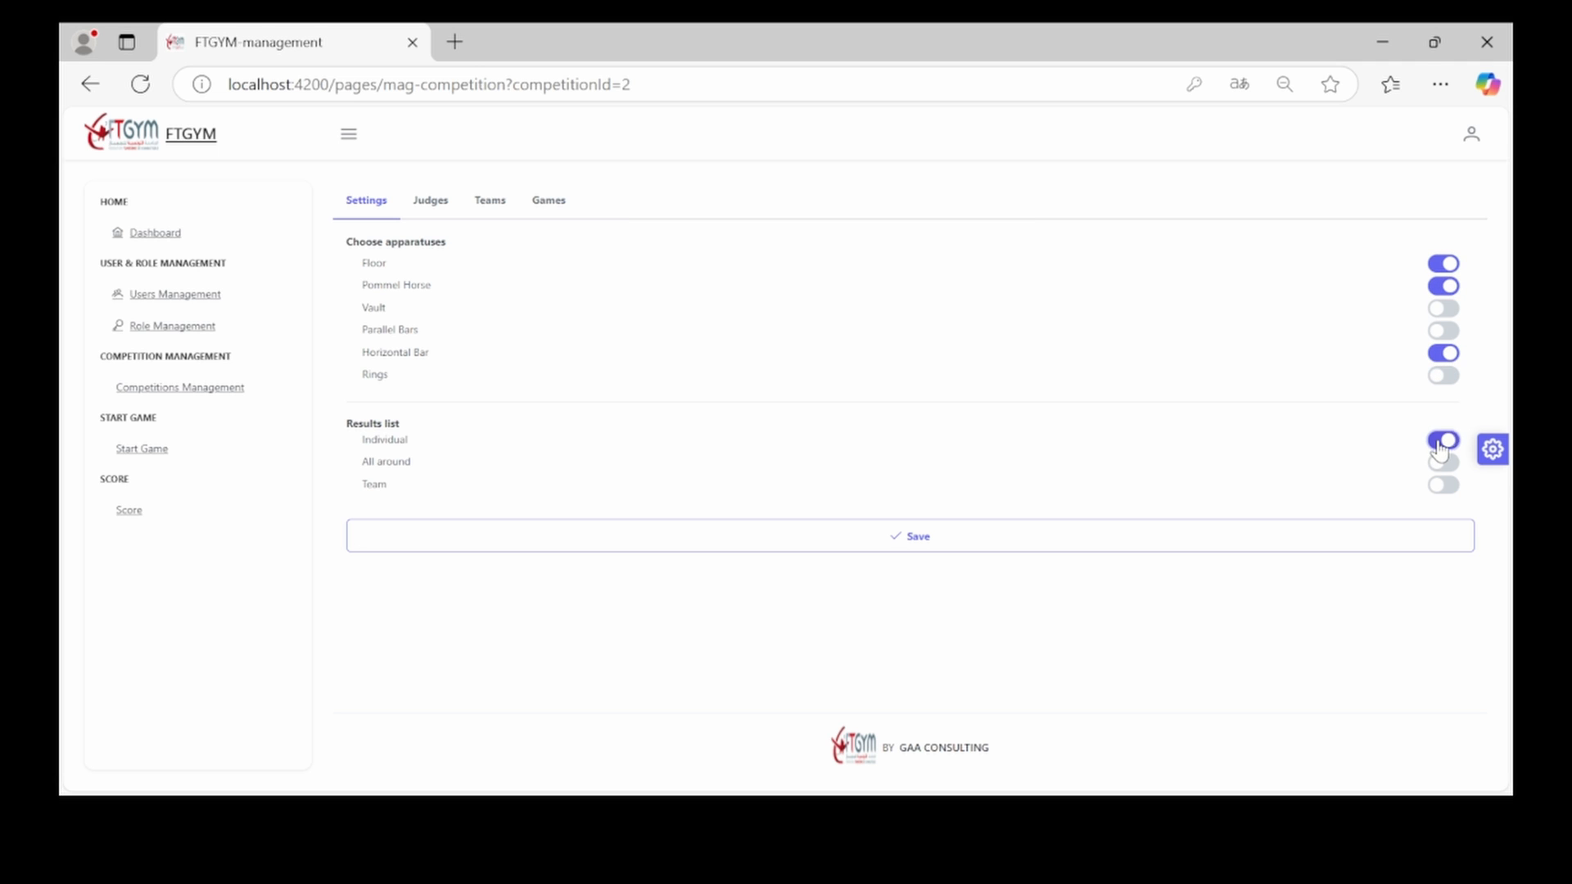
{"action": "left_click", "coordinate": [1445, 464]}
{"action": "left_click", "coordinate": [1444, 485]}
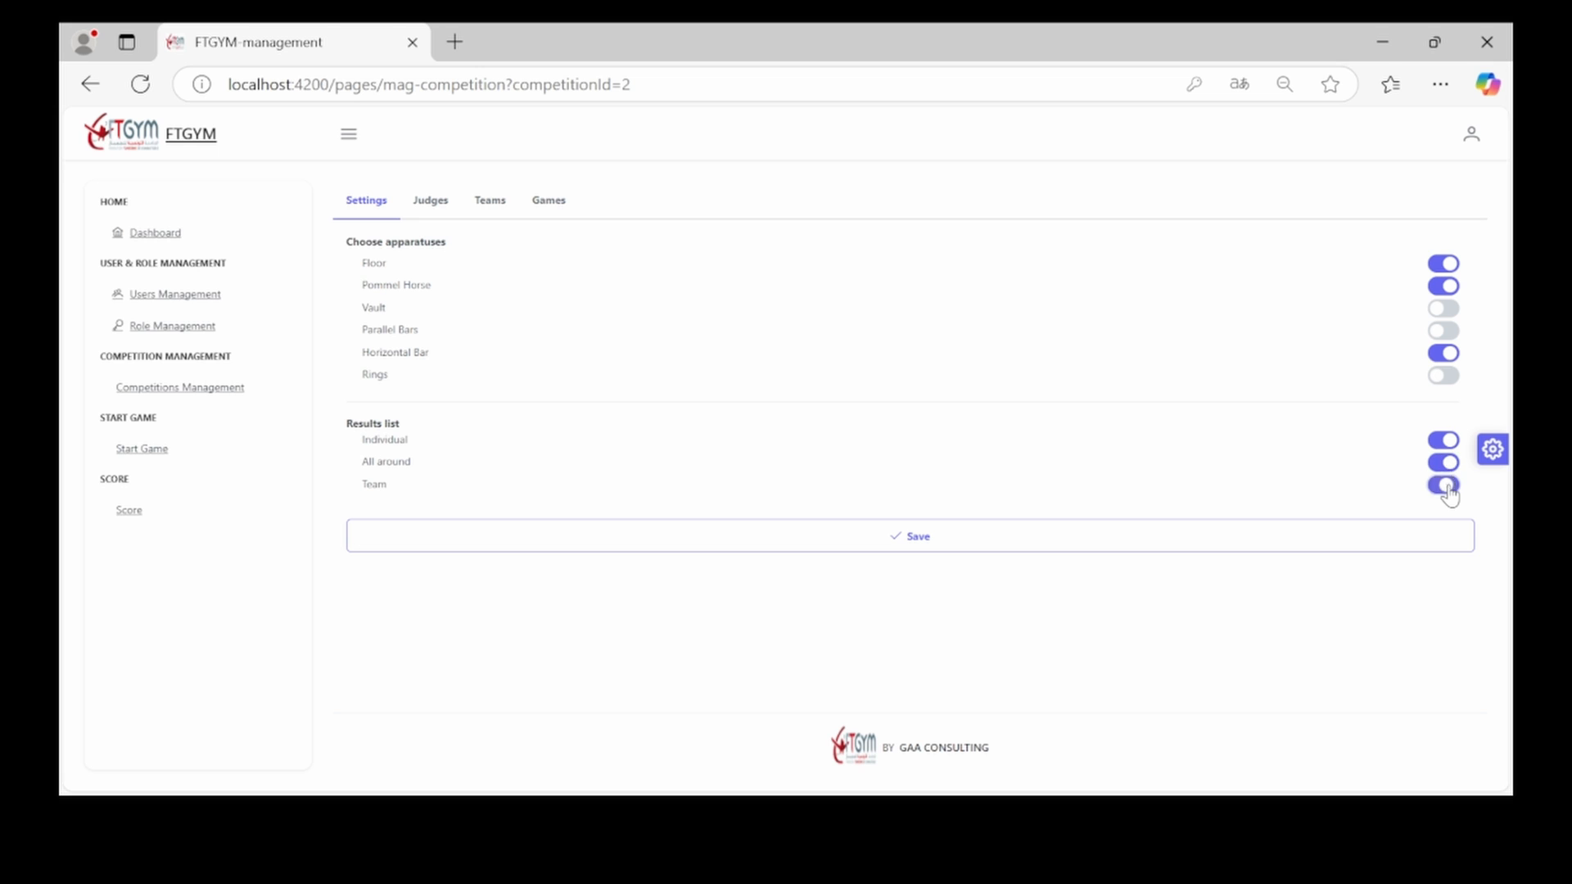
{"action": "left_click", "coordinate": [1349, 547]}
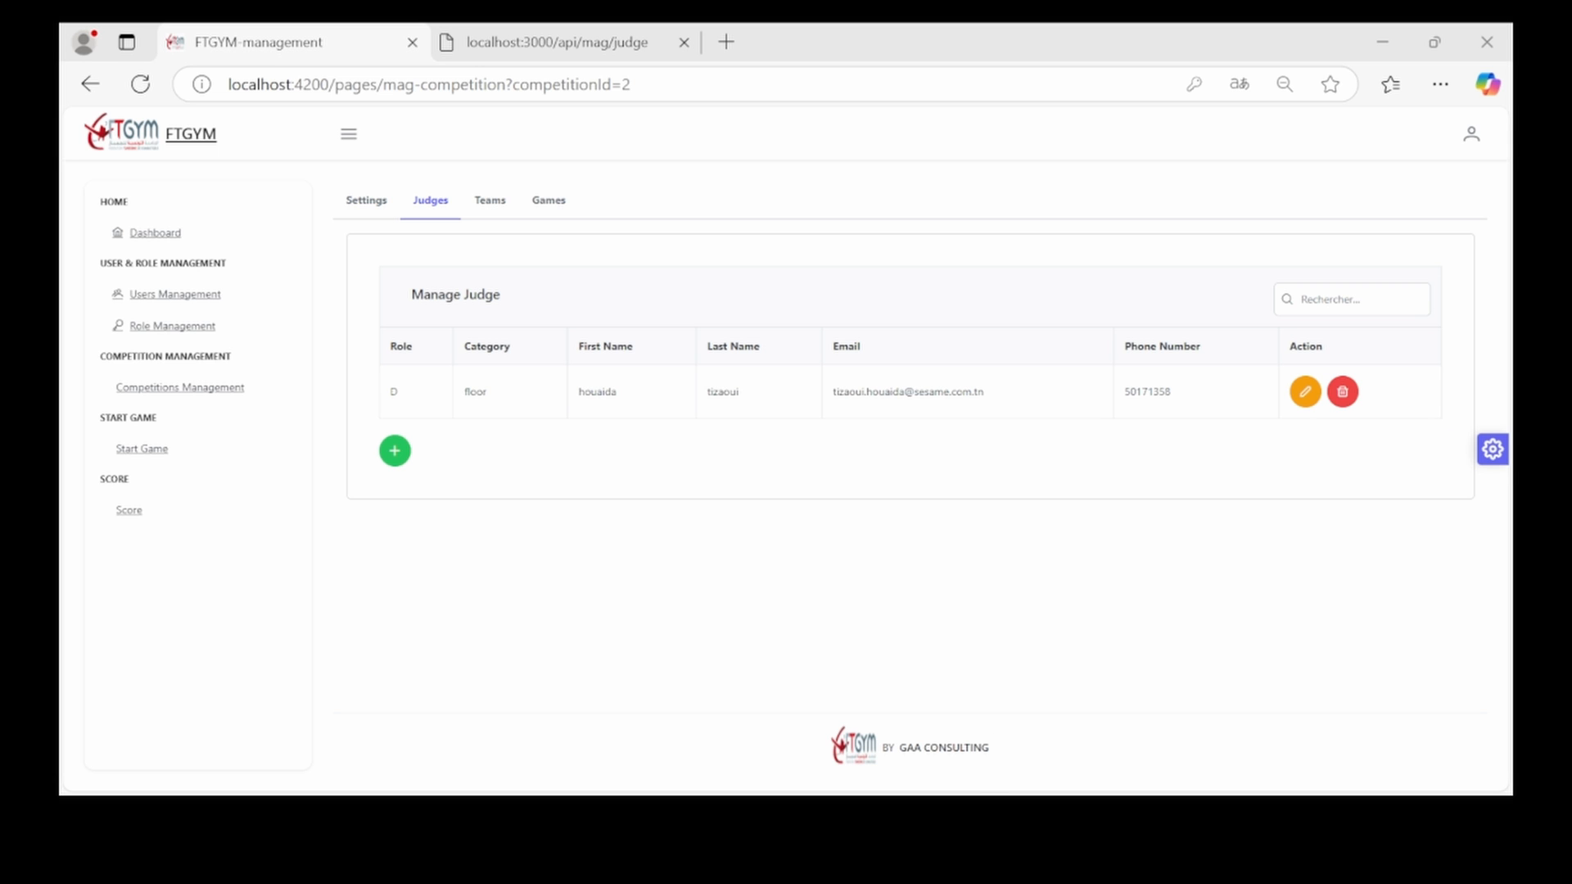
Add a pommelhorse judge, filling in name and contact details from saved entries
{"action": "left_click", "coordinate": [700, 712]}
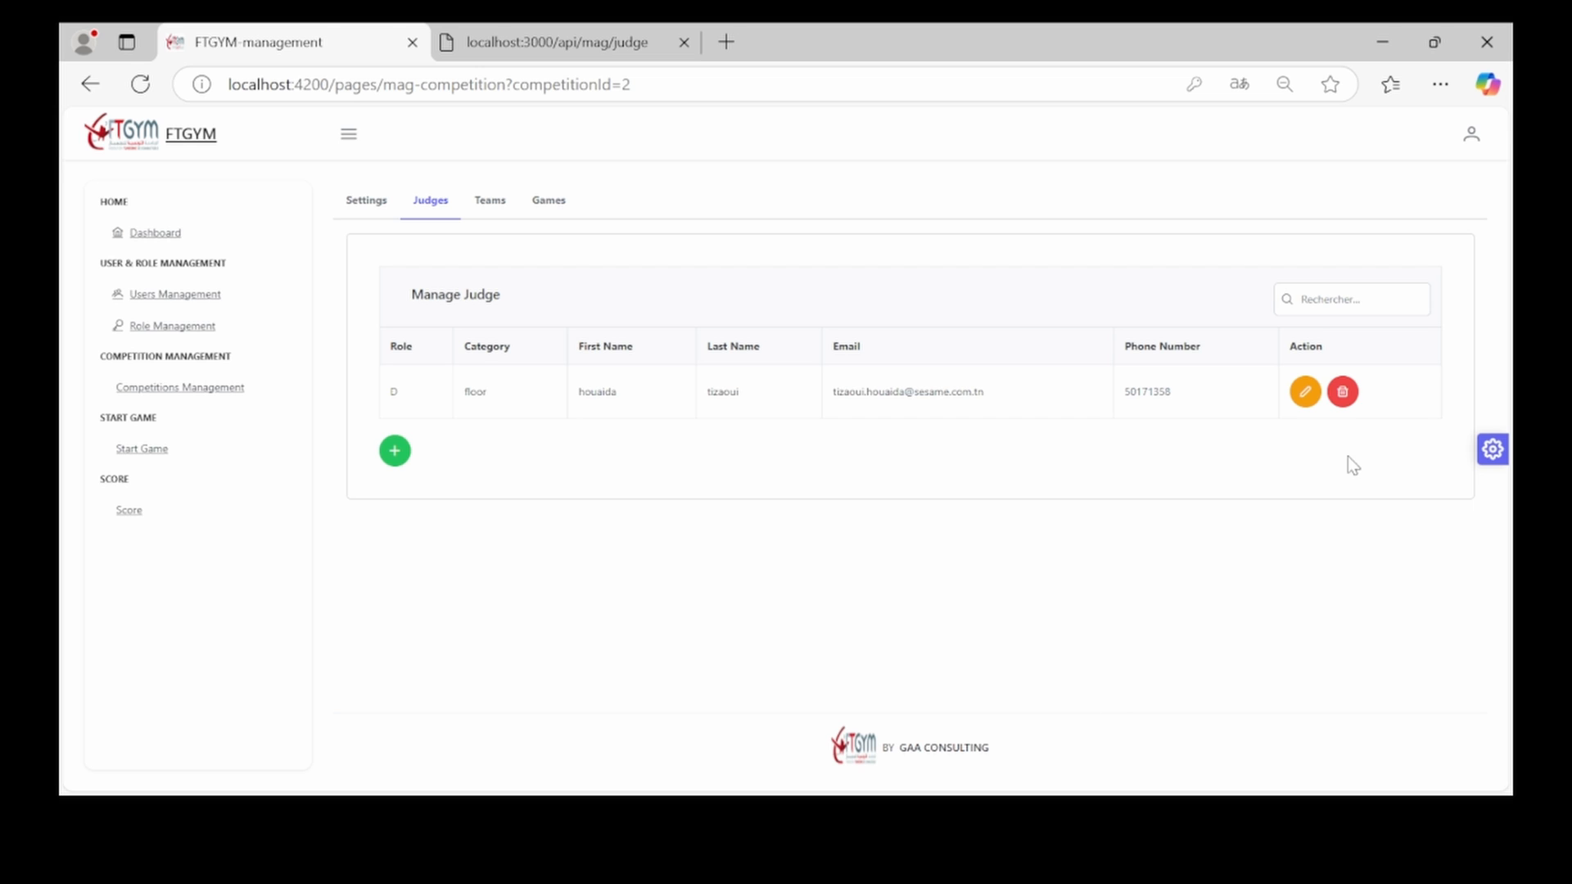
{"action": "left_click", "coordinate": [394, 451]}
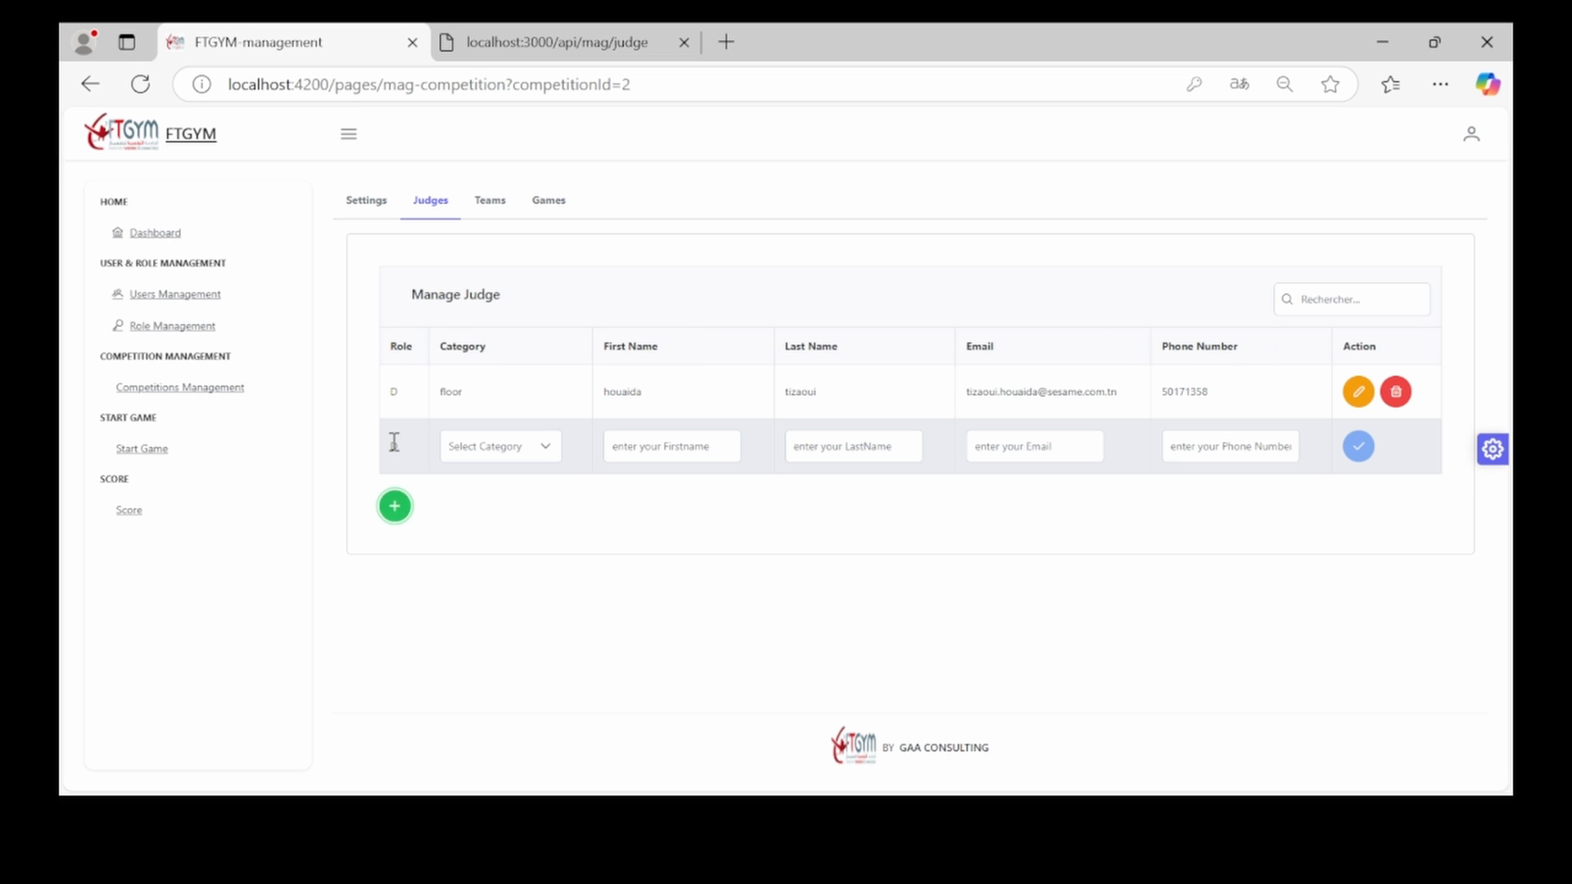
{"action": "left_click", "coordinate": [485, 451]}
{"action": "key", "text": "Down"}
{"action": "key", "text": "Down"}
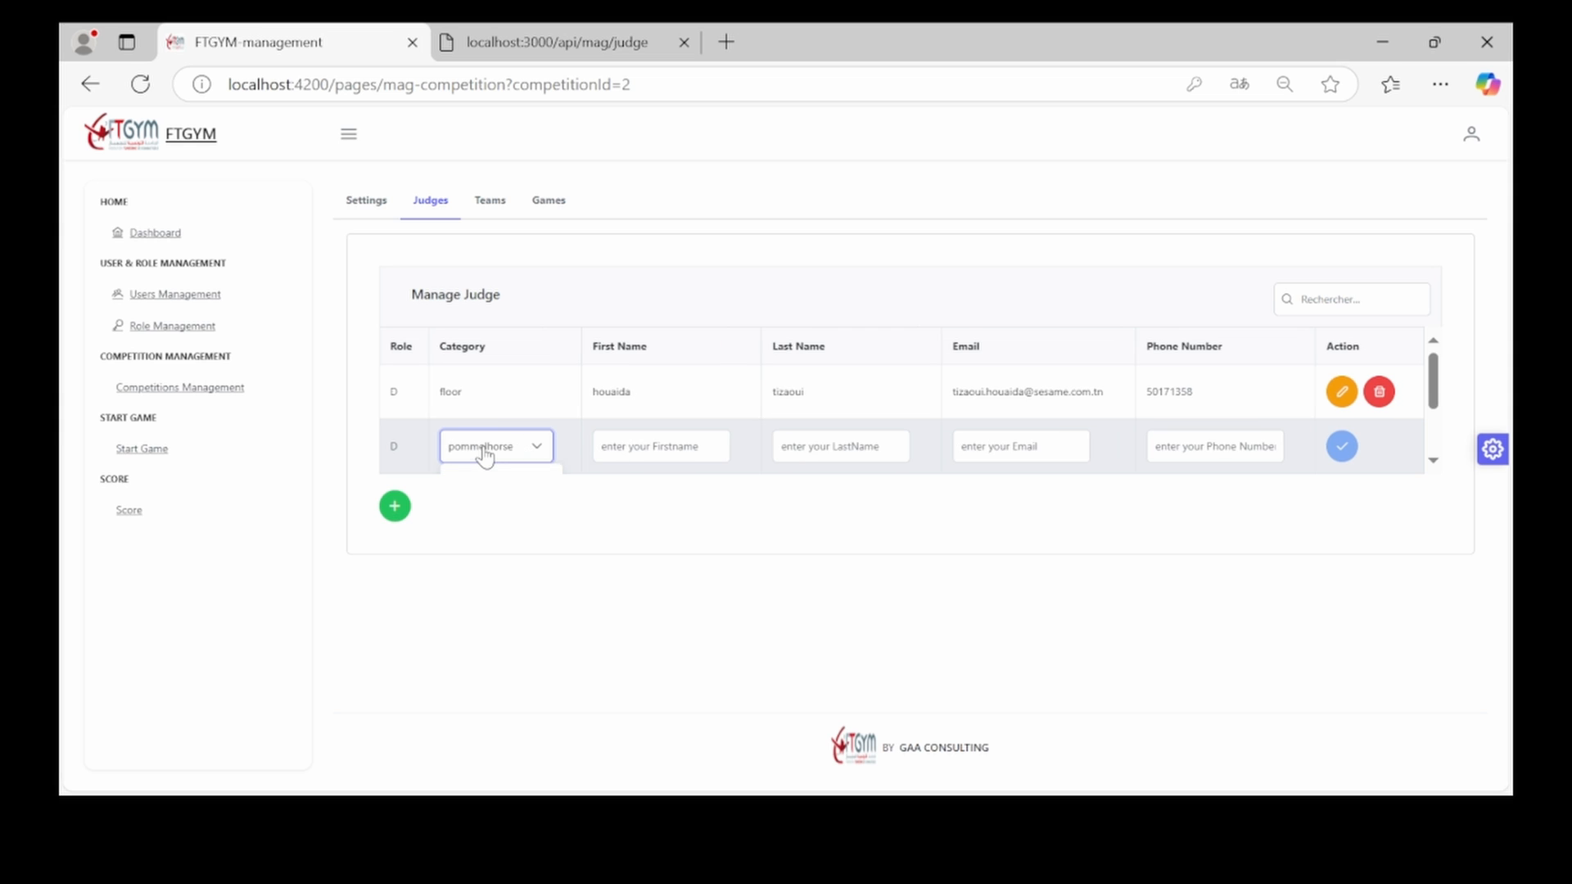
{"action": "key", "text": "Return"}
{"action": "left_click", "coordinate": [642, 446]}
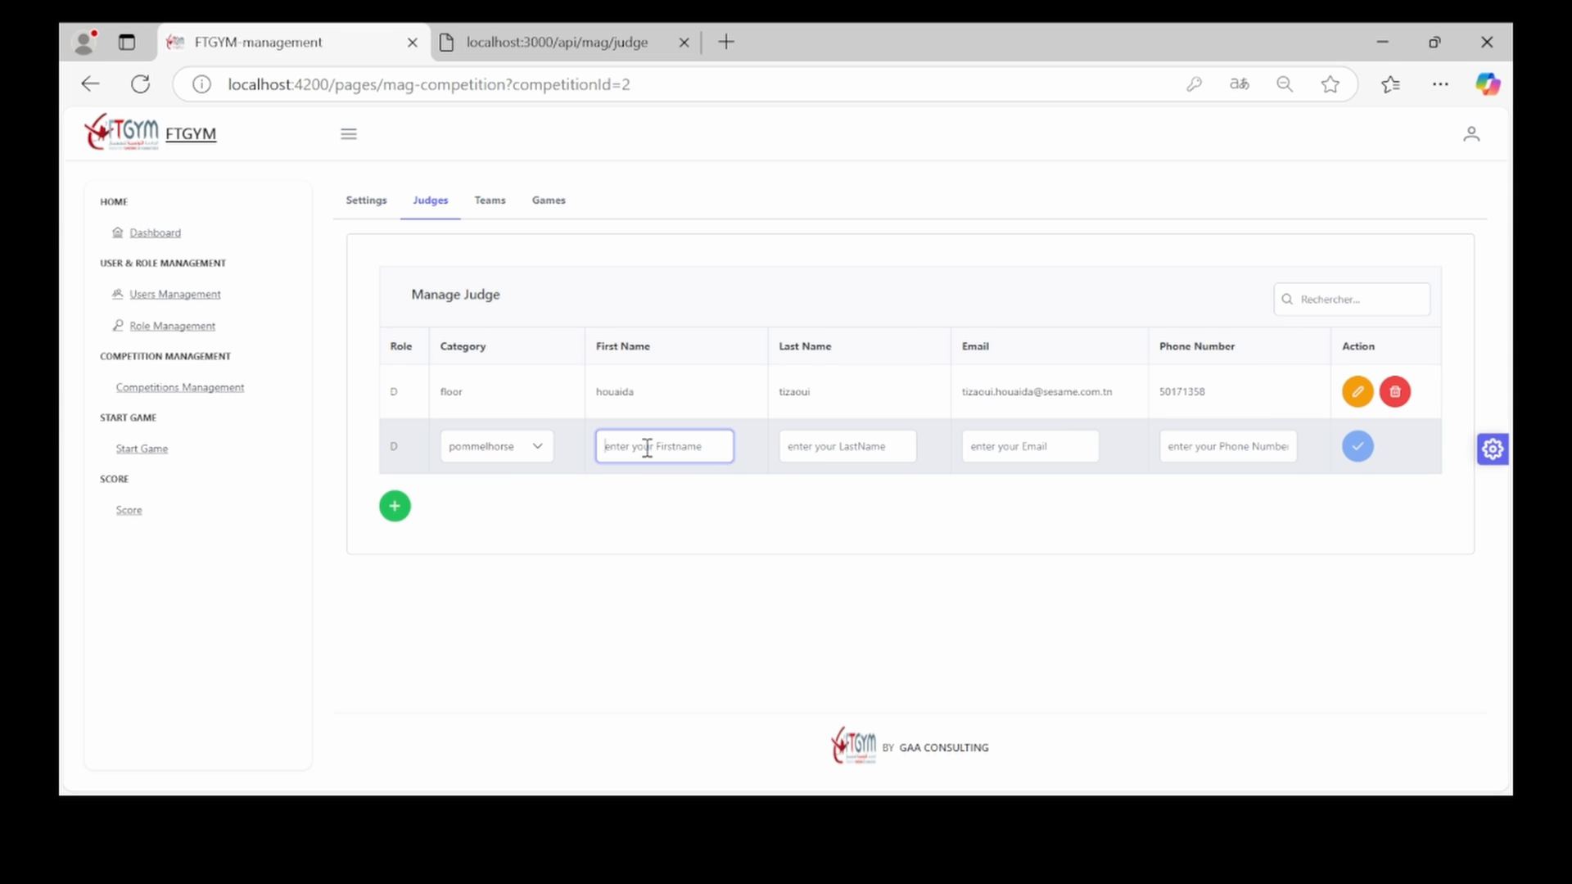
{"action": "left_click", "coordinate": [670, 497]}
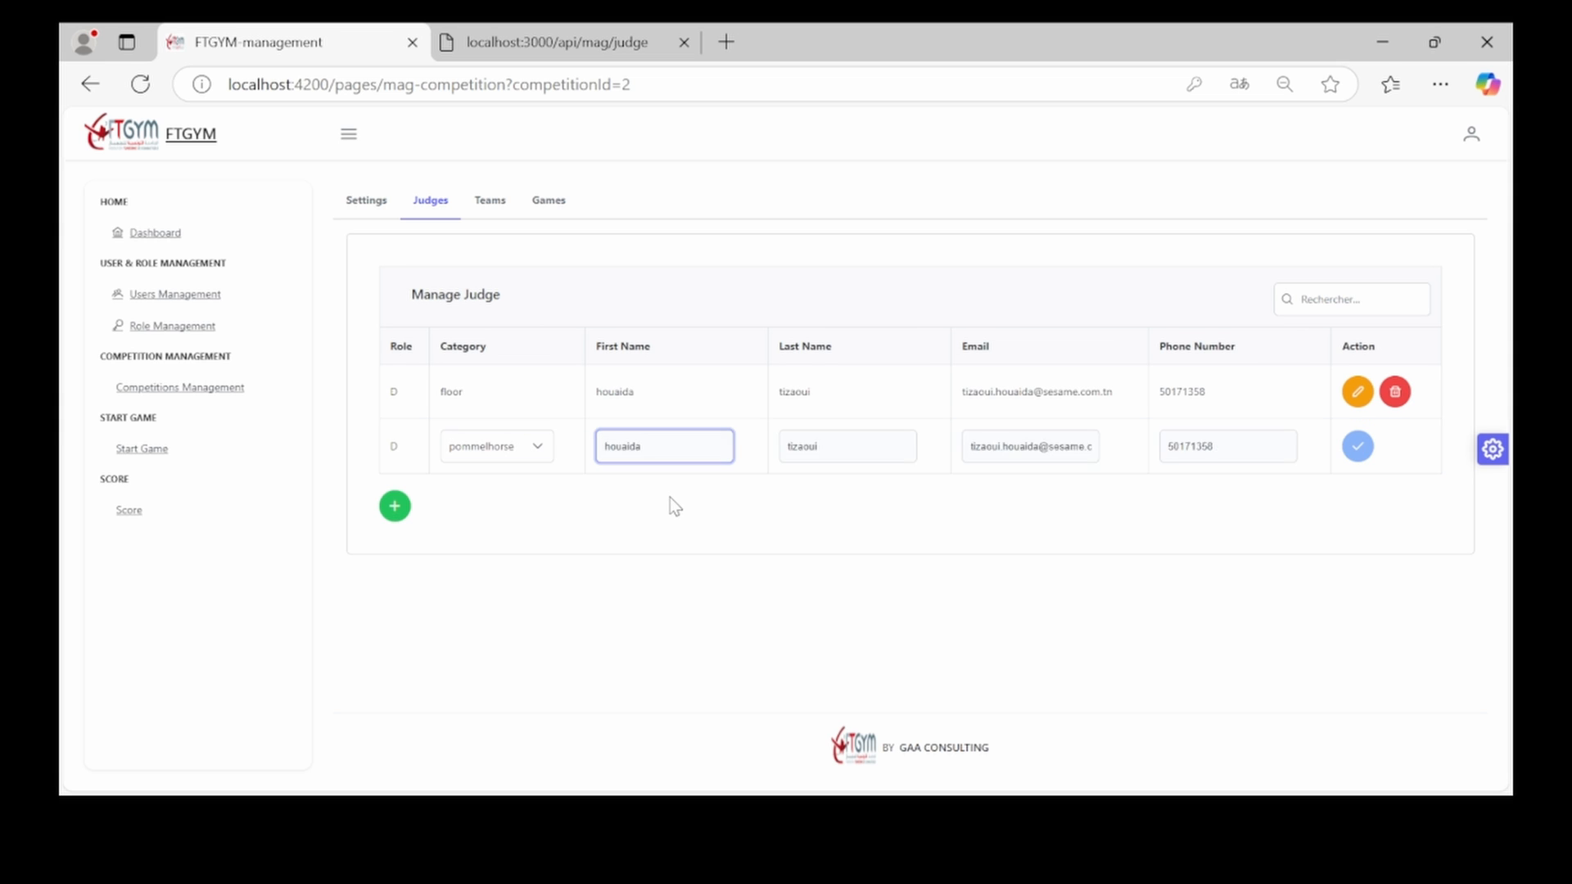
{"action": "left_click", "coordinate": [696, 436]}
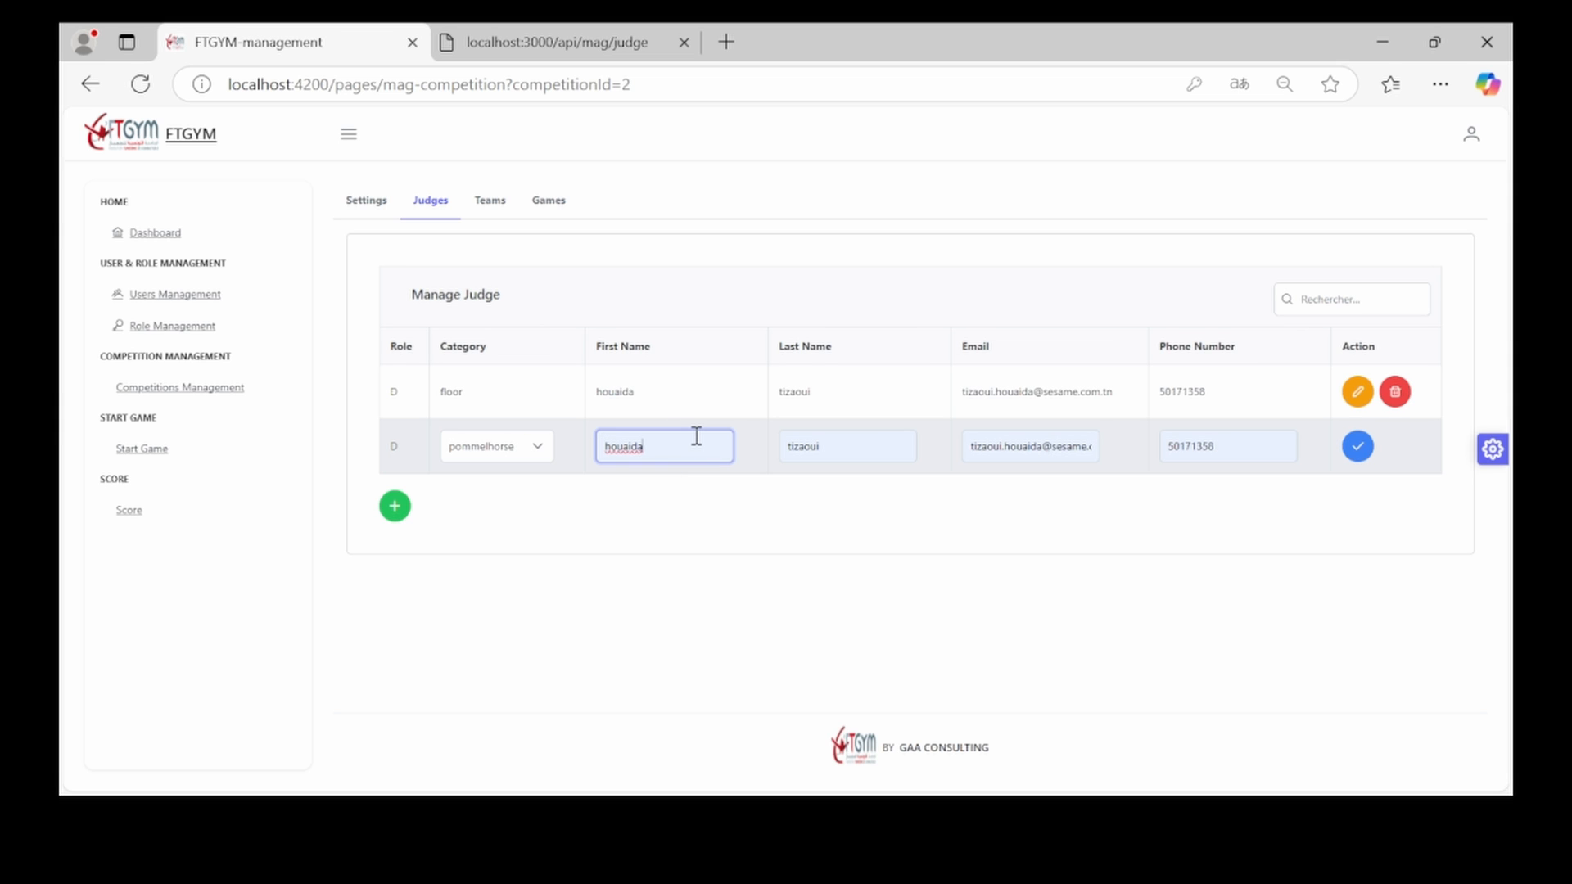
{"action": "left_click", "coordinate": [1365, 454]}
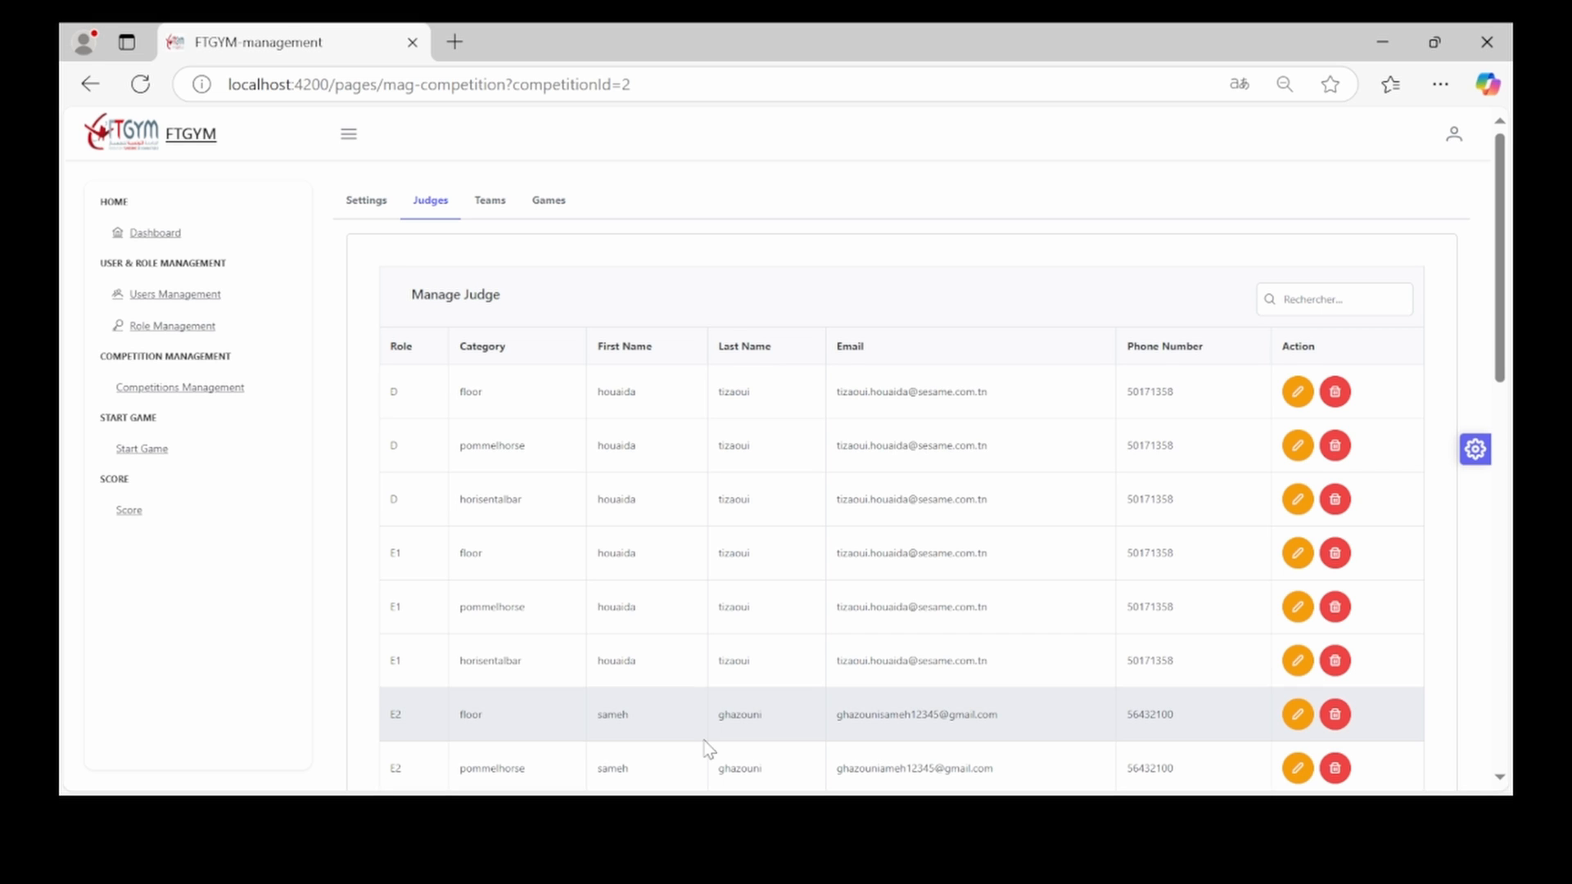
Append 'aa' to the first judge's first name, then delete the top D-role judge
{"action": "left_click", "coordinate": [1298, 393]}
{"action": "left_click", "coordinate": [659, 388]}
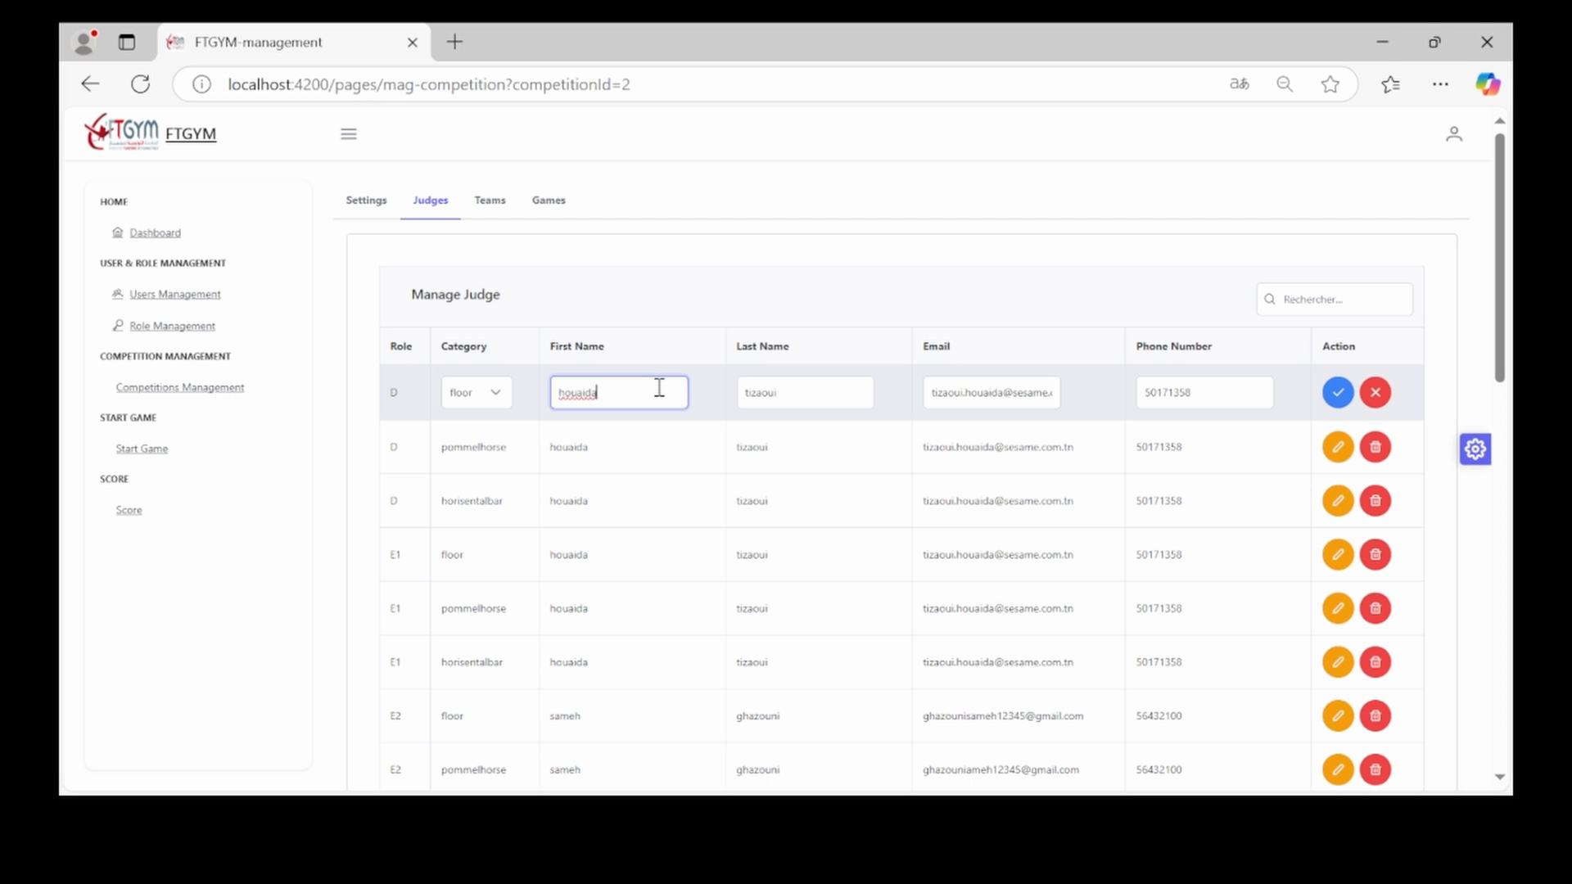
{"action": "type", "text": "aa"}
{"action": "left_click", "coordinate": [1338, 392]}
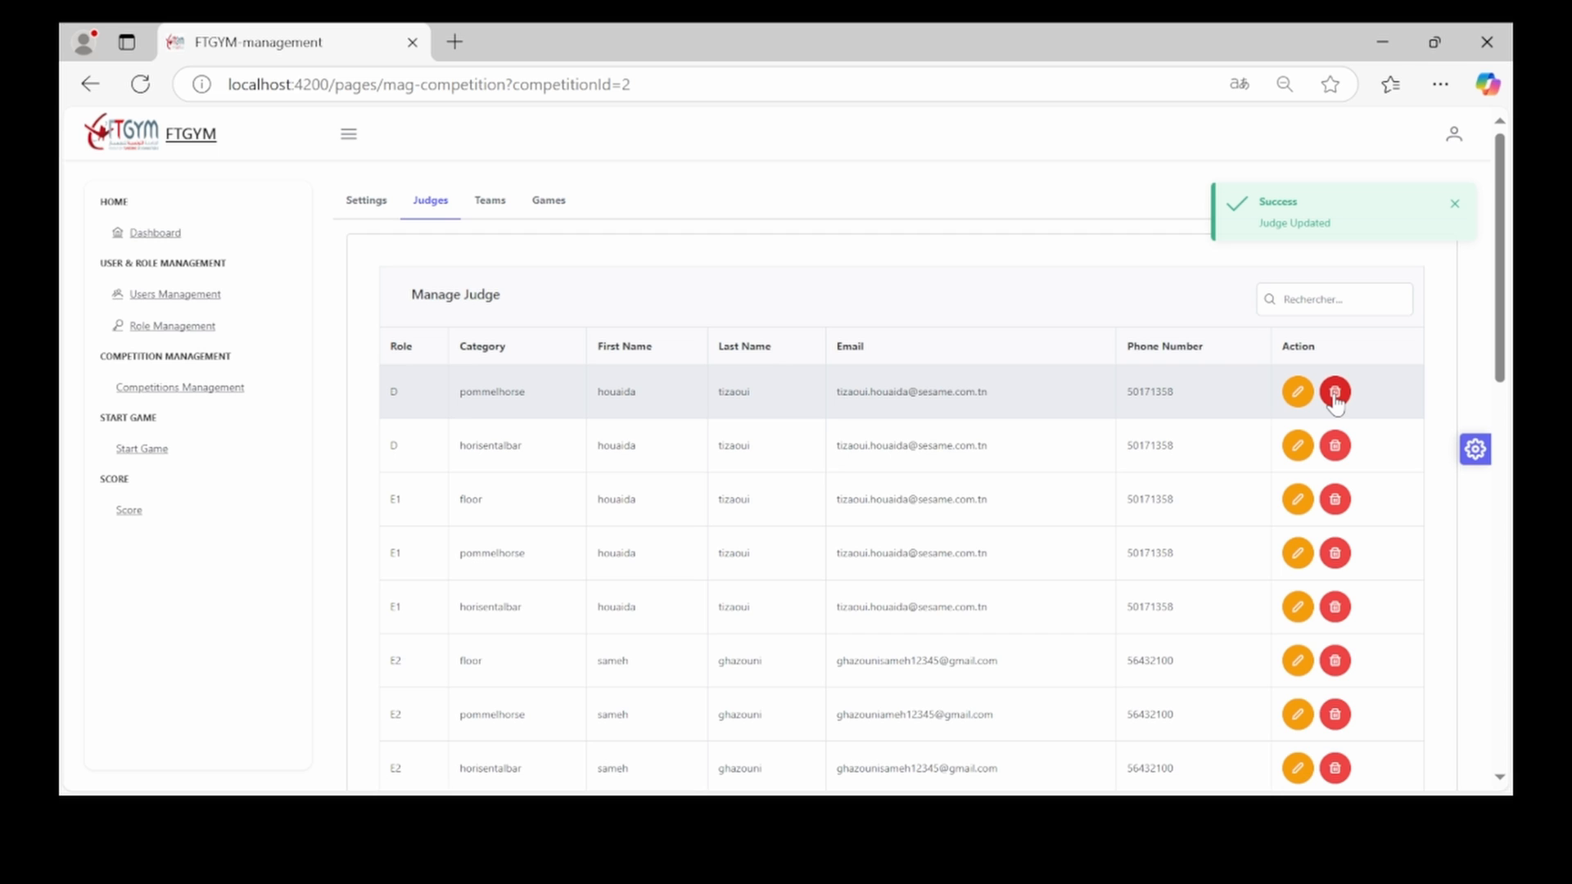
{"action": "left_click", "coordinate": [1334, 393]}
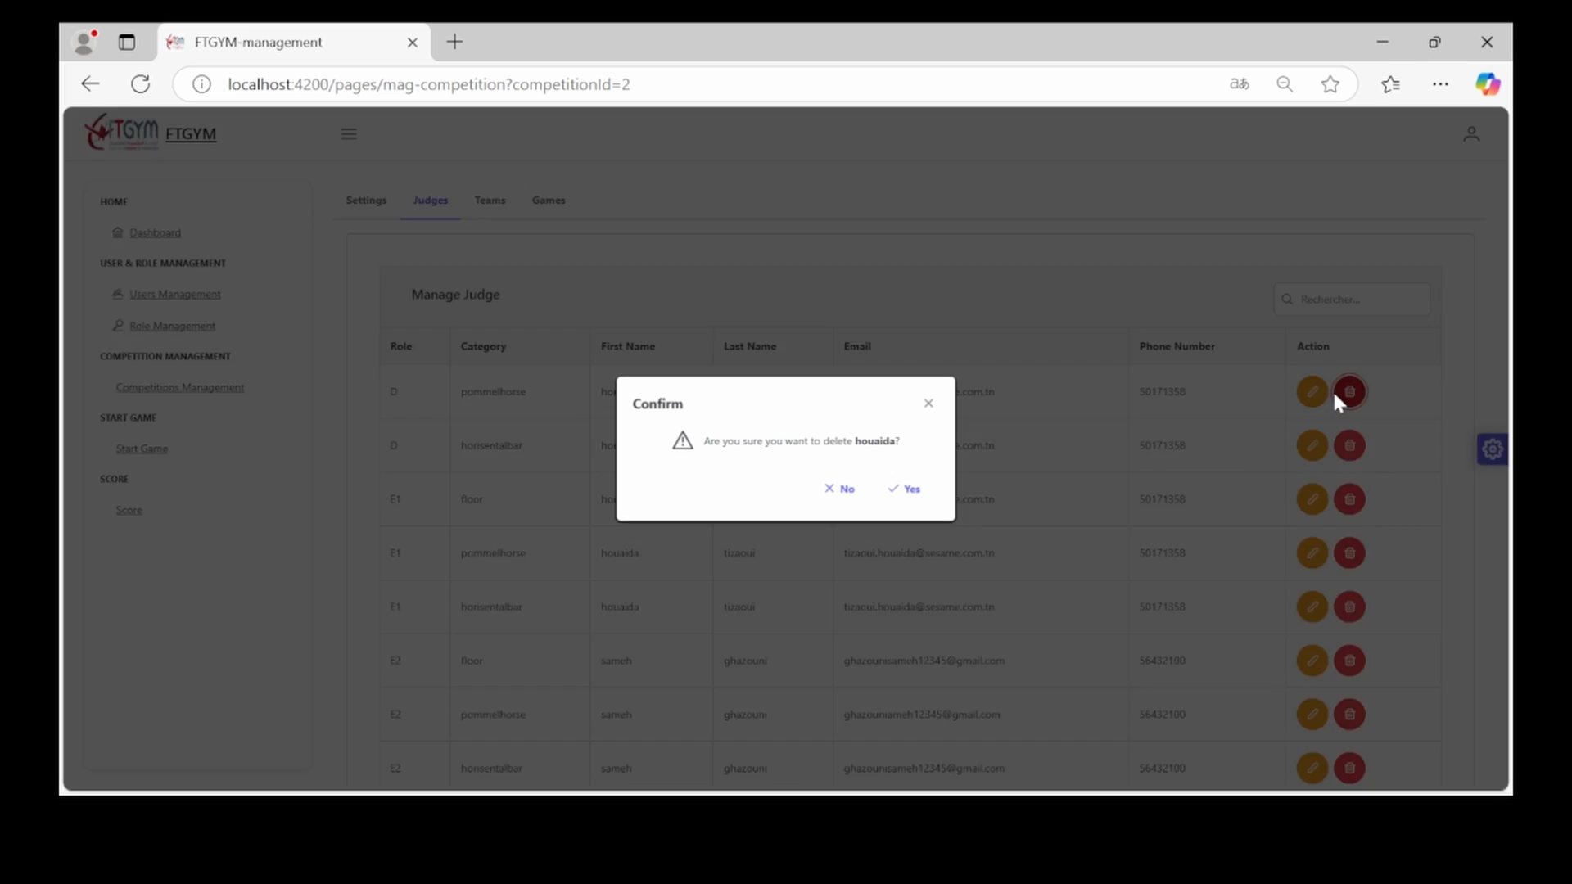
{"action": "left_click", "coordinate": [910, 490]}
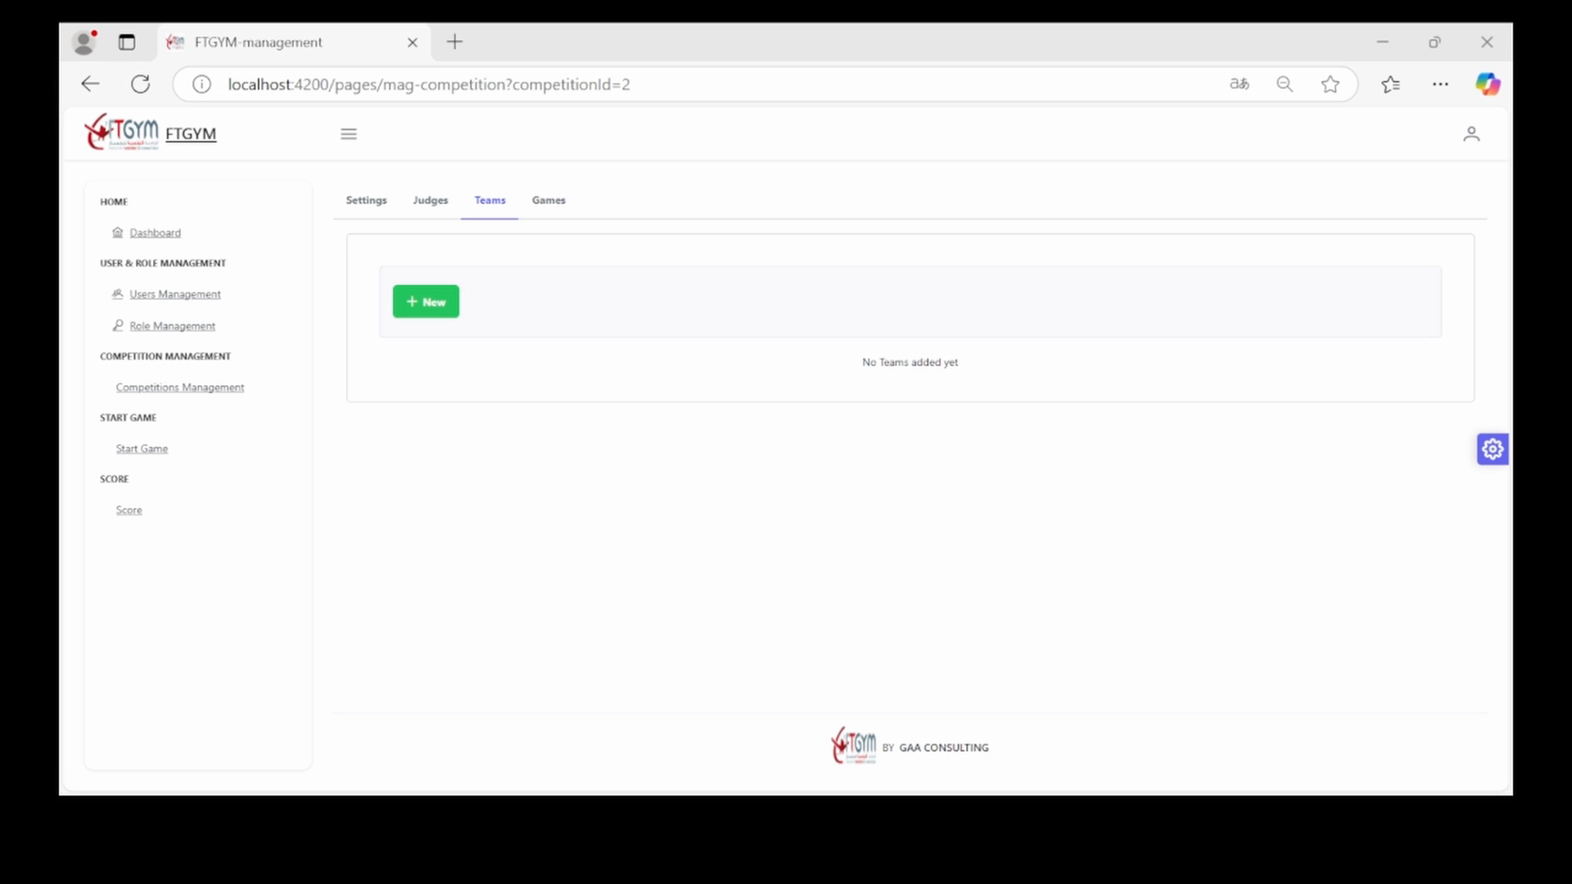
Start a new team named 'manzah' with Tunisia as its country
{"action": "left_click", "coordinate": [434, 305]}
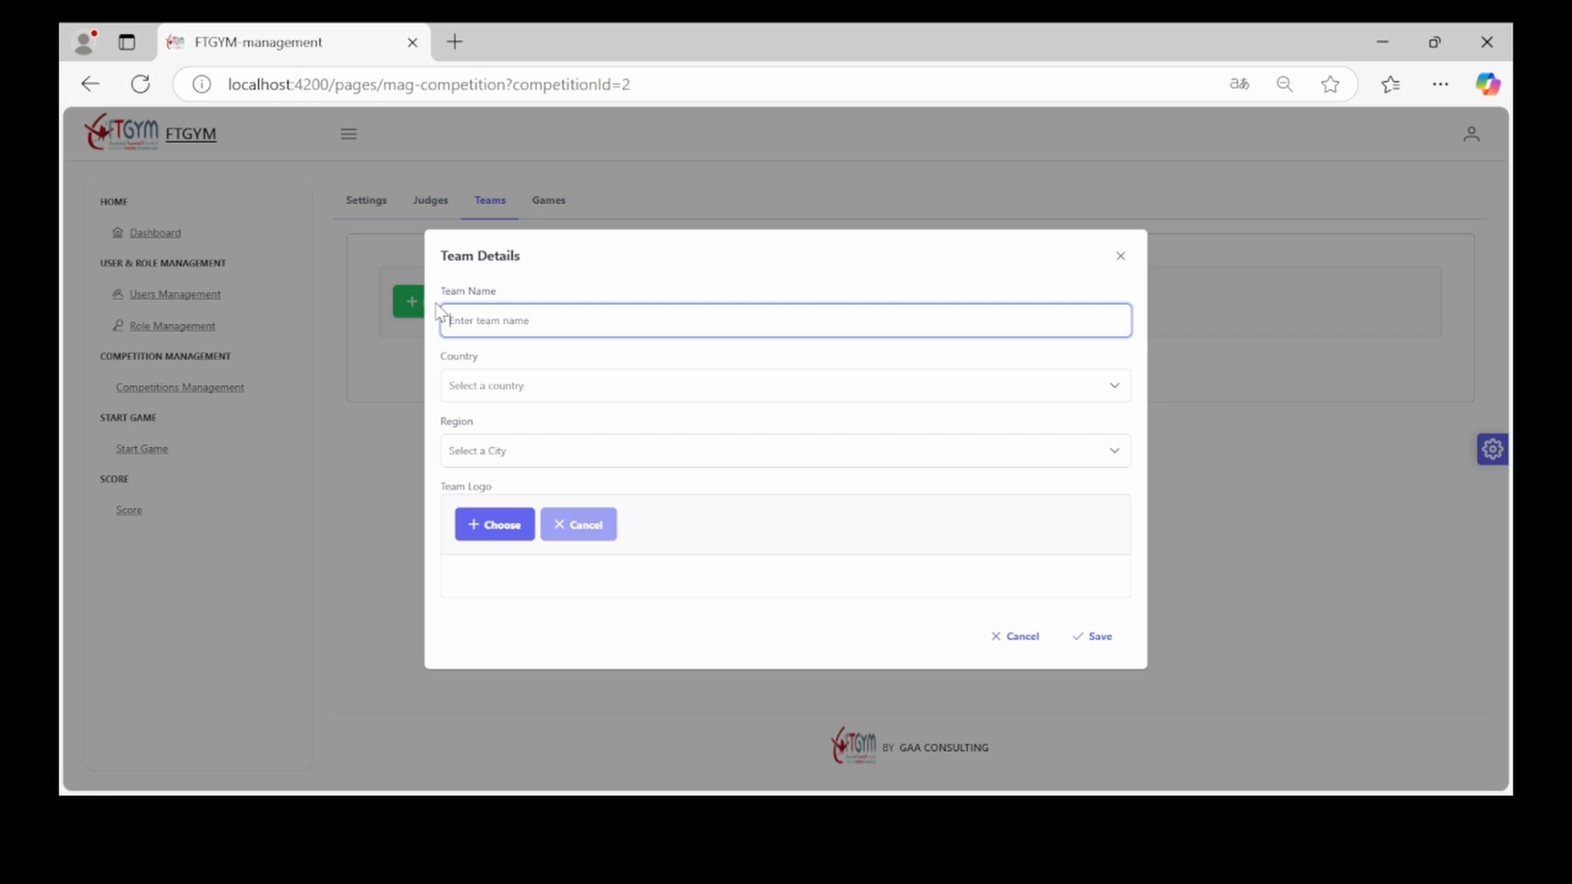
{"action": "type", "text": "manzah"}
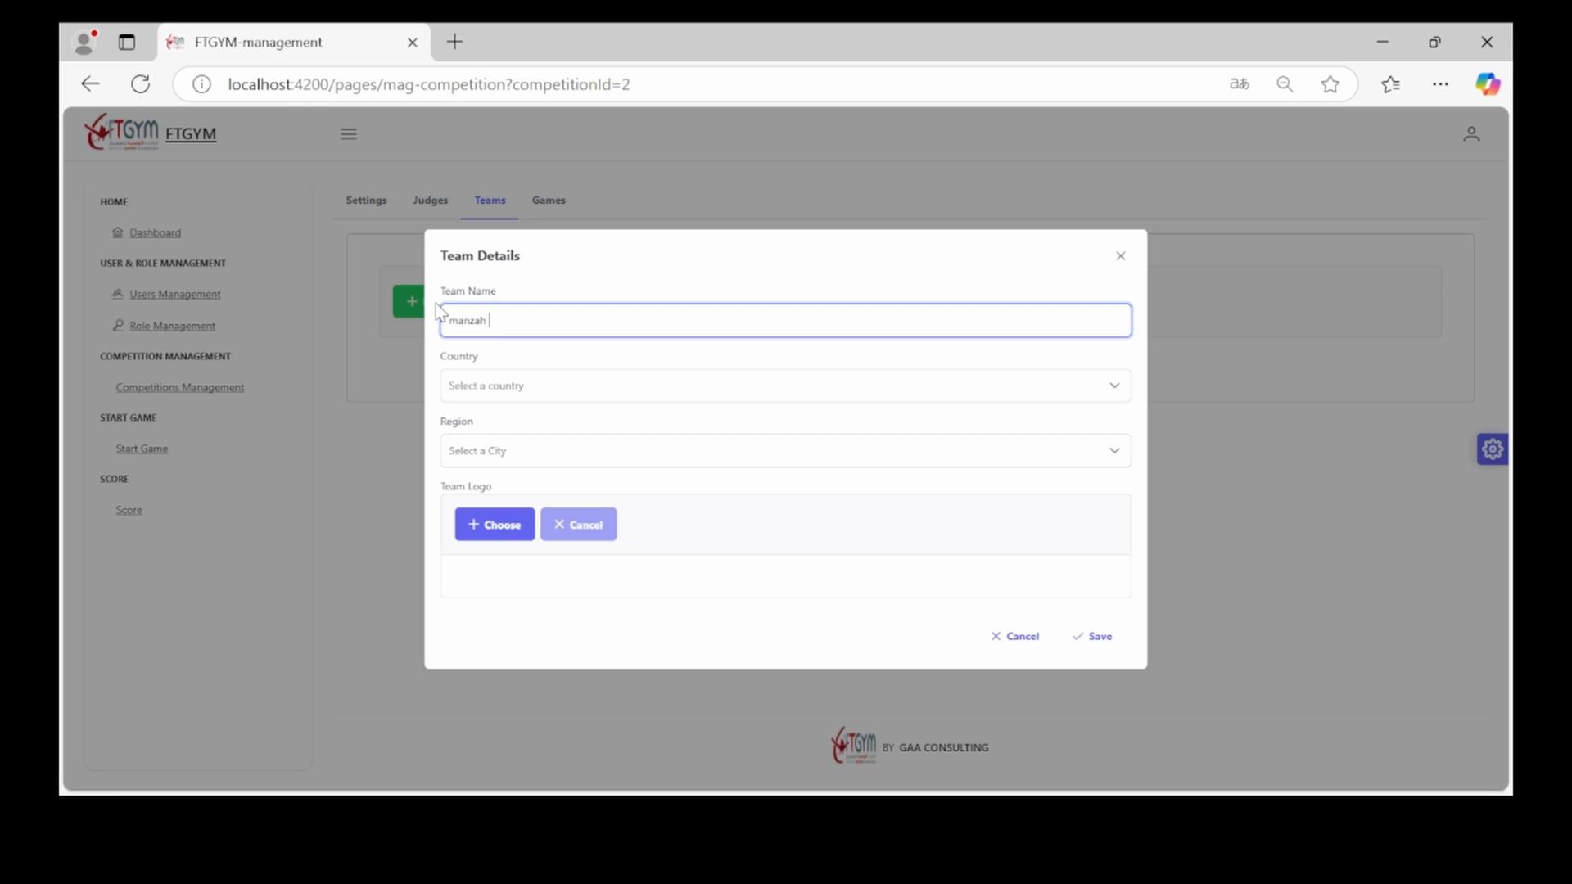
{"action": "left_click", "coordinate": [480, 386]}
{"action": "left_click", "coordinate": [480, 389]}
{"action": "type", "text": "tu"}
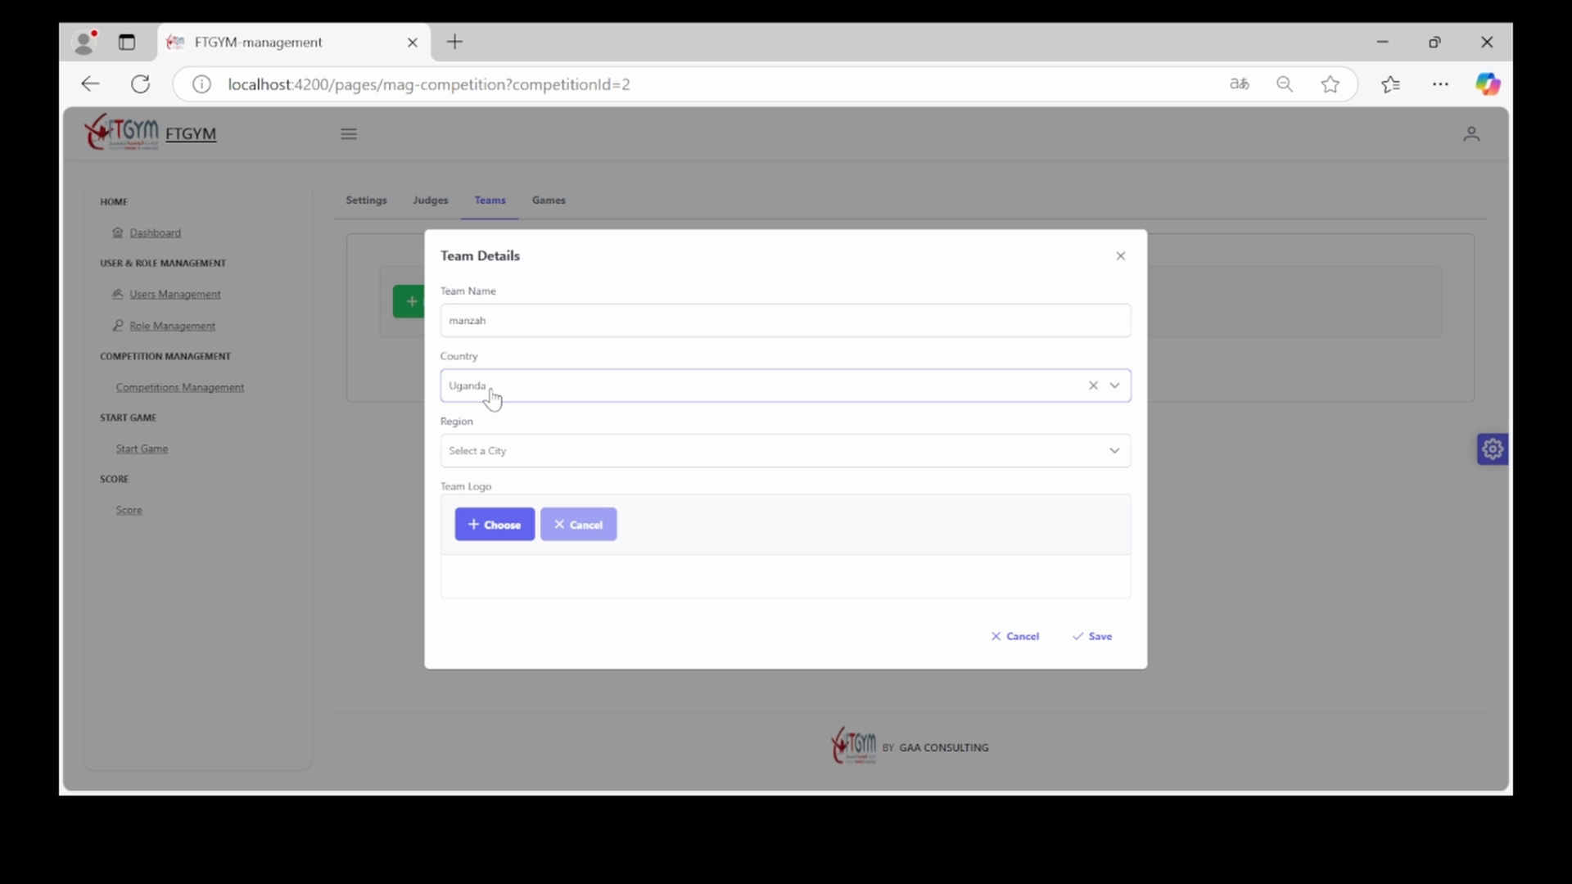
{"action": "left_click", "coordinate": [492, 398]}
{"action": "scroll", "coordinate": [508, 479], "scroll_direction": "down", "scroll_amount": 3}
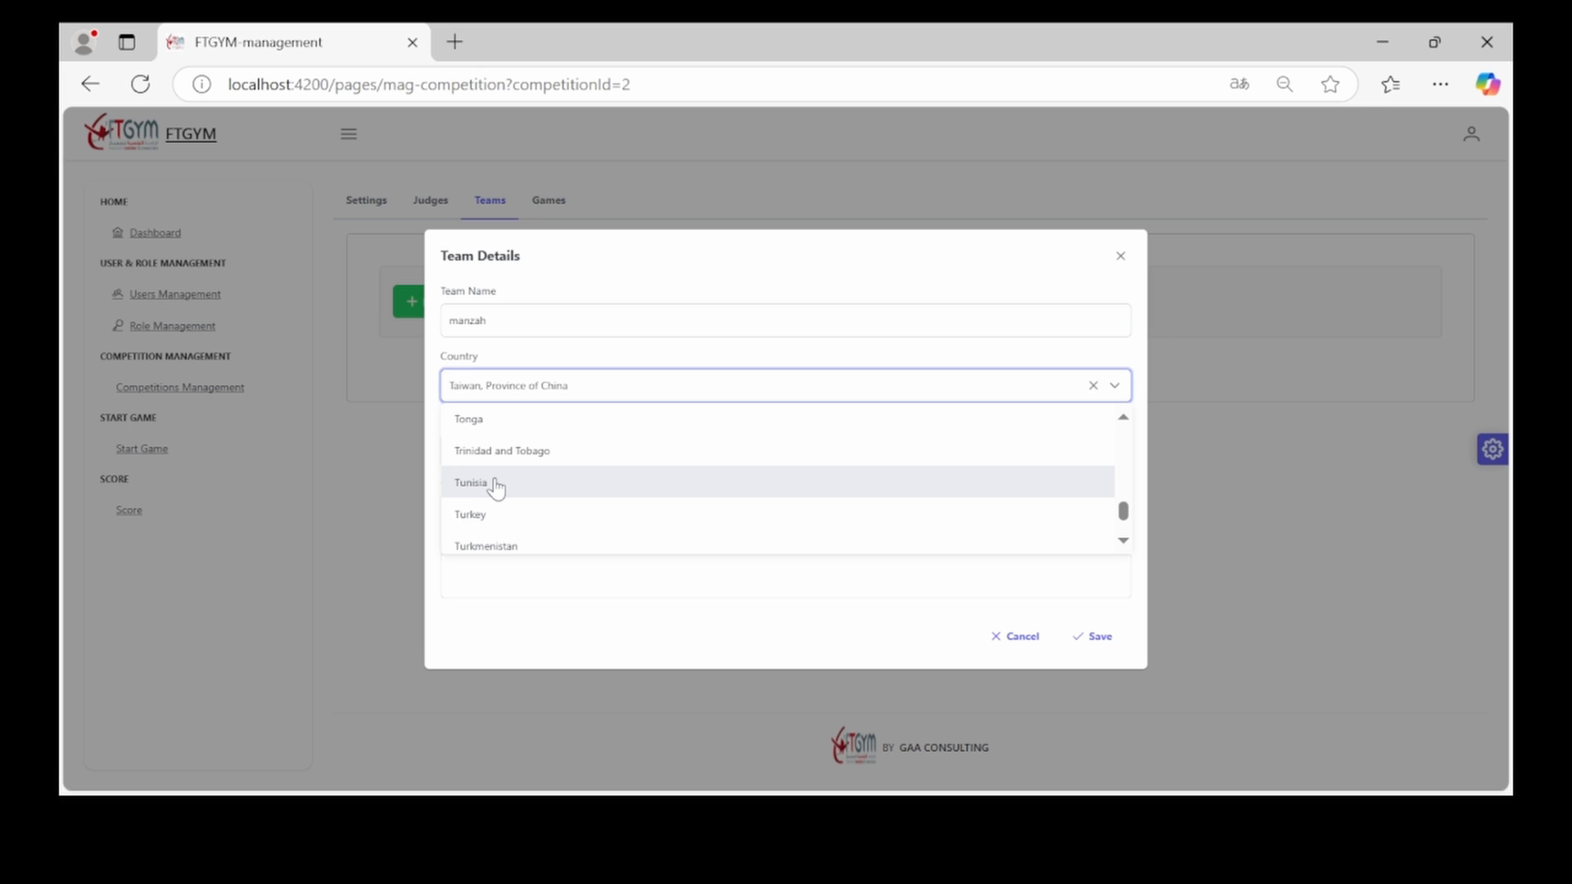
{"action": "left_click", "coordinate": [492, 484]}
Set the team's region to Tunis, pick a logo image, and save the team
{"action": "left_click", "coordinate": [491, 457]}
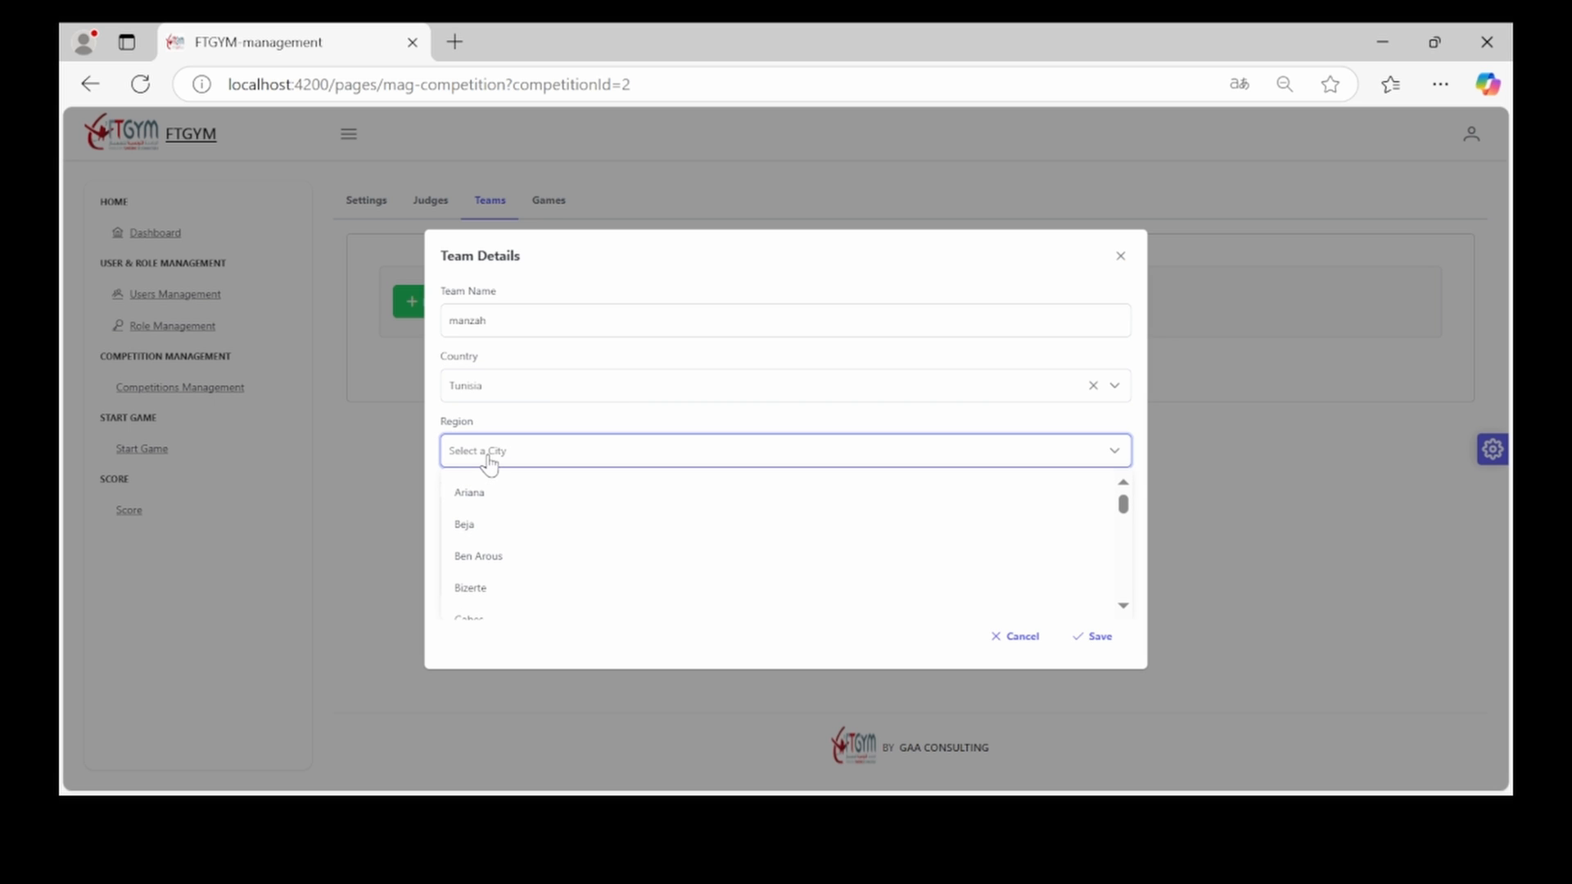
{"action": "key", "text": "t"}
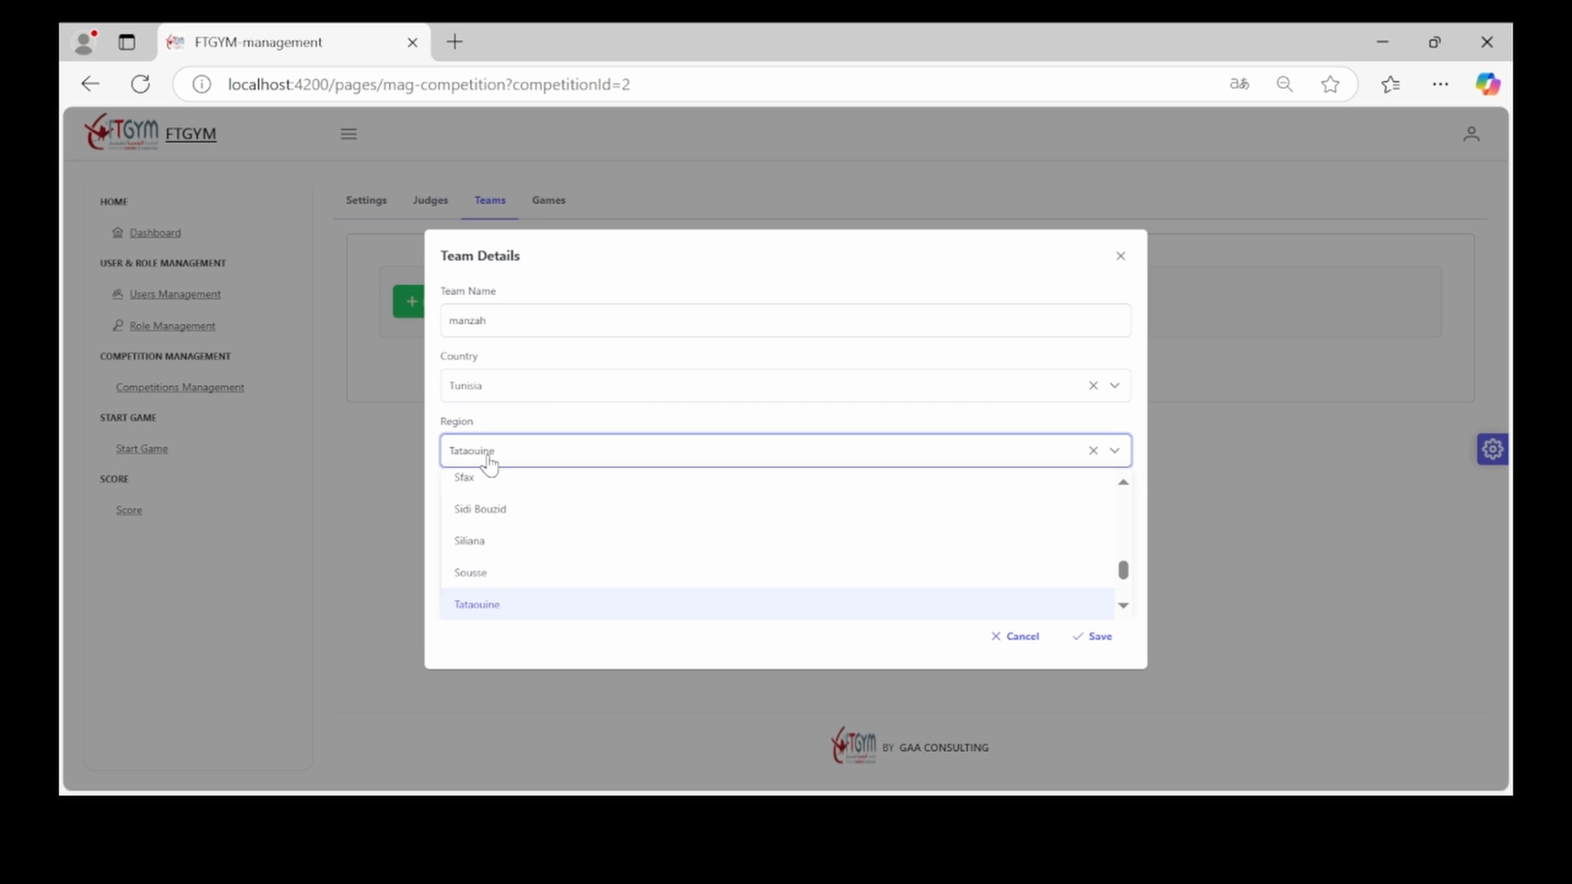
{"action": "scroll", "coordinate": [484, 572], "scroll_direction": "down", "scroll_amount": 2}
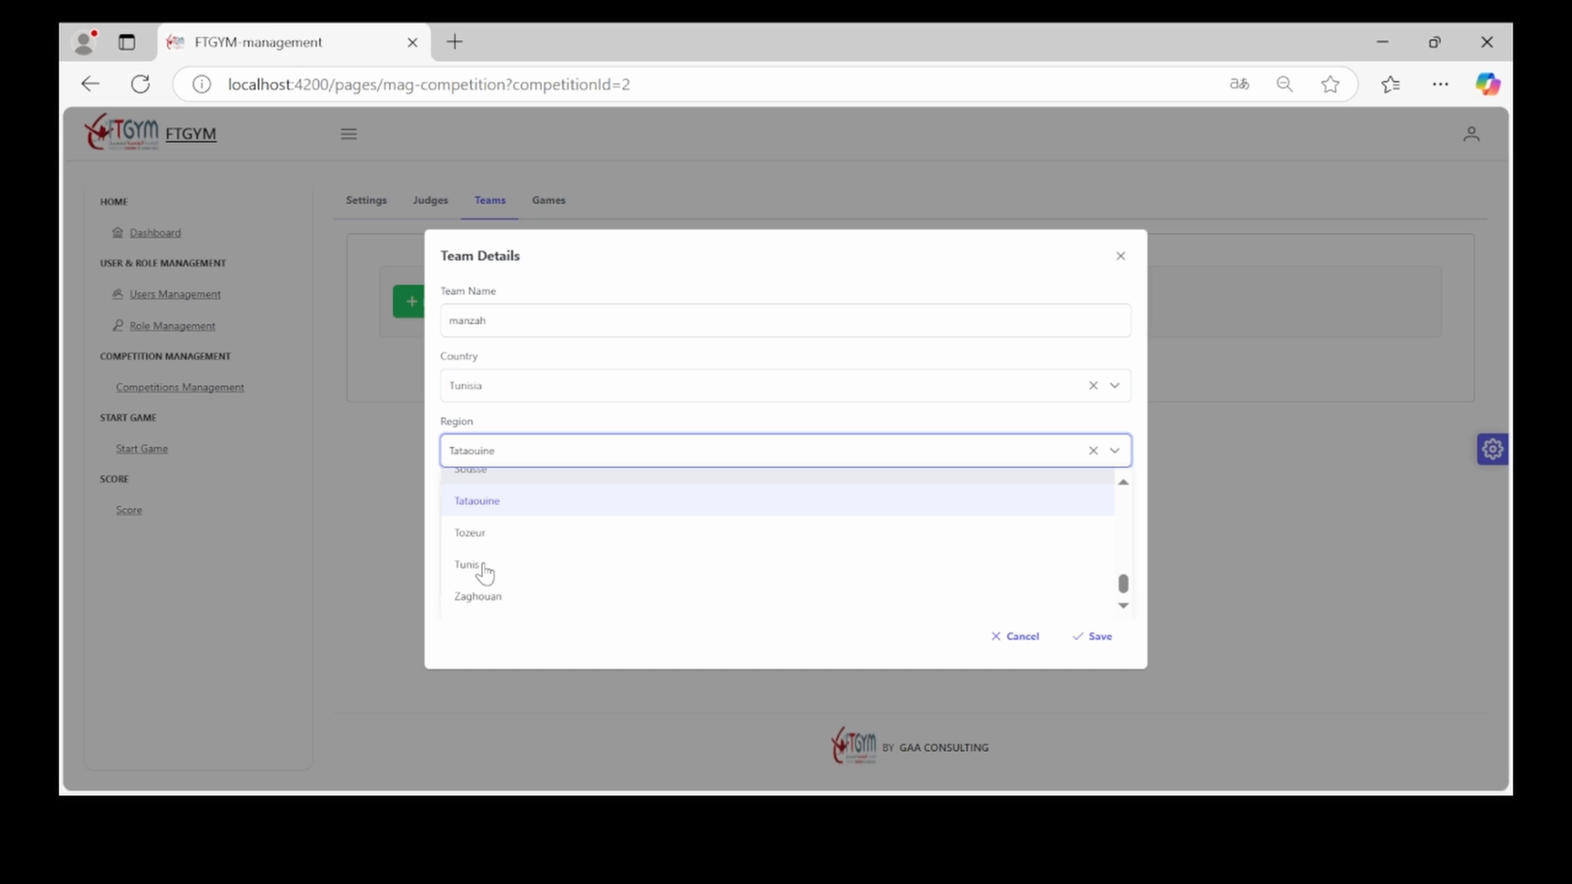
{"action": "left_click", "coordinate": [484, 567]}
{"action": "left_click", "coordinate": [492, 525]}
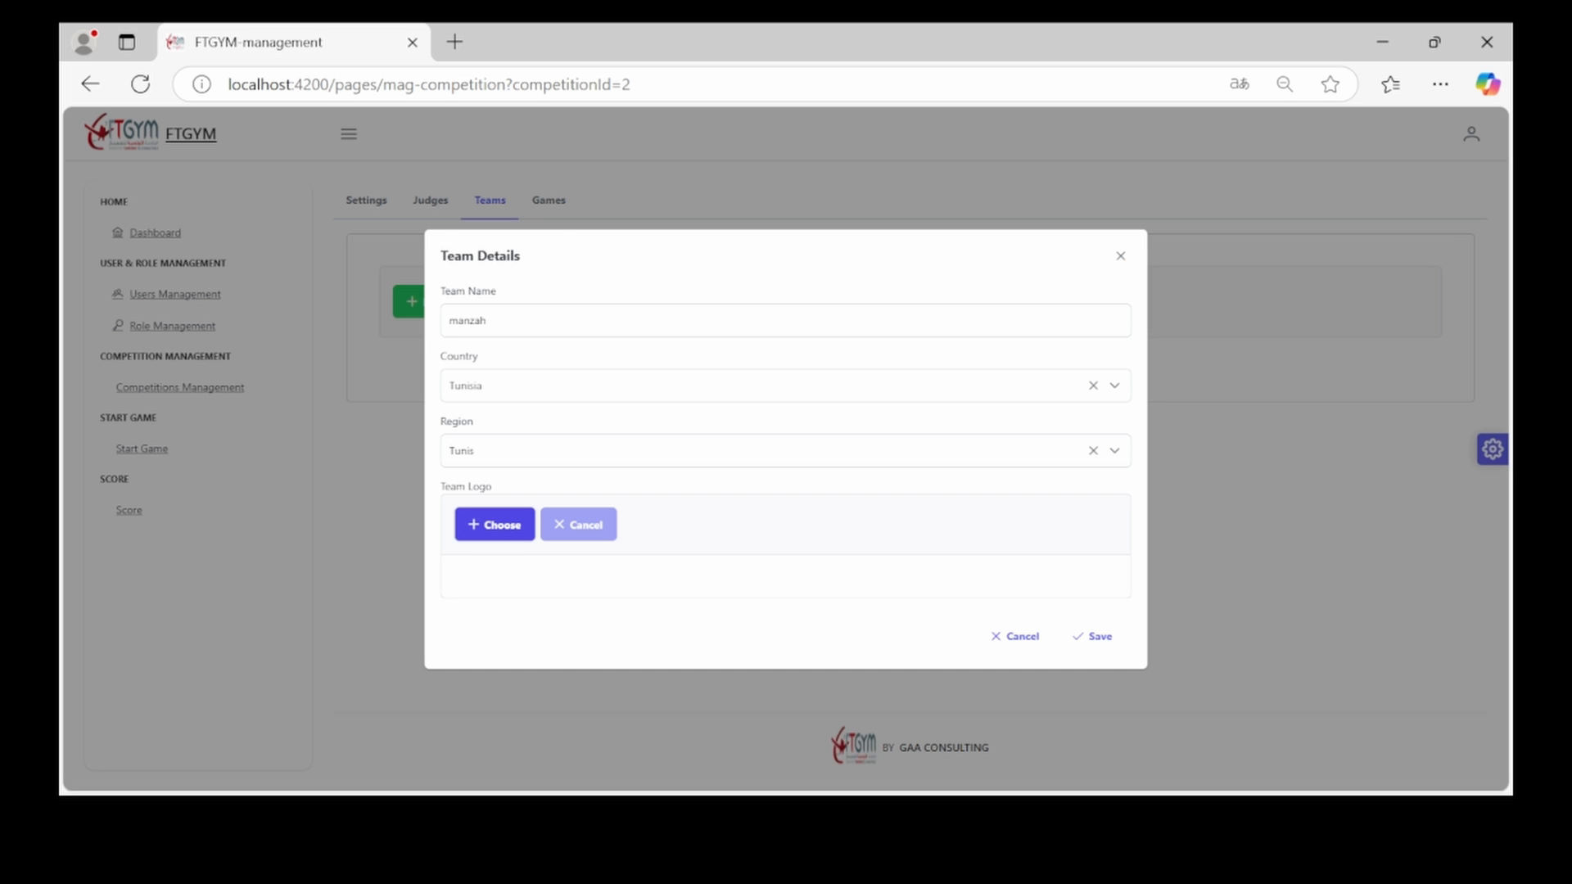
{"action": "left_click", "coordinate": [1100, 666]}
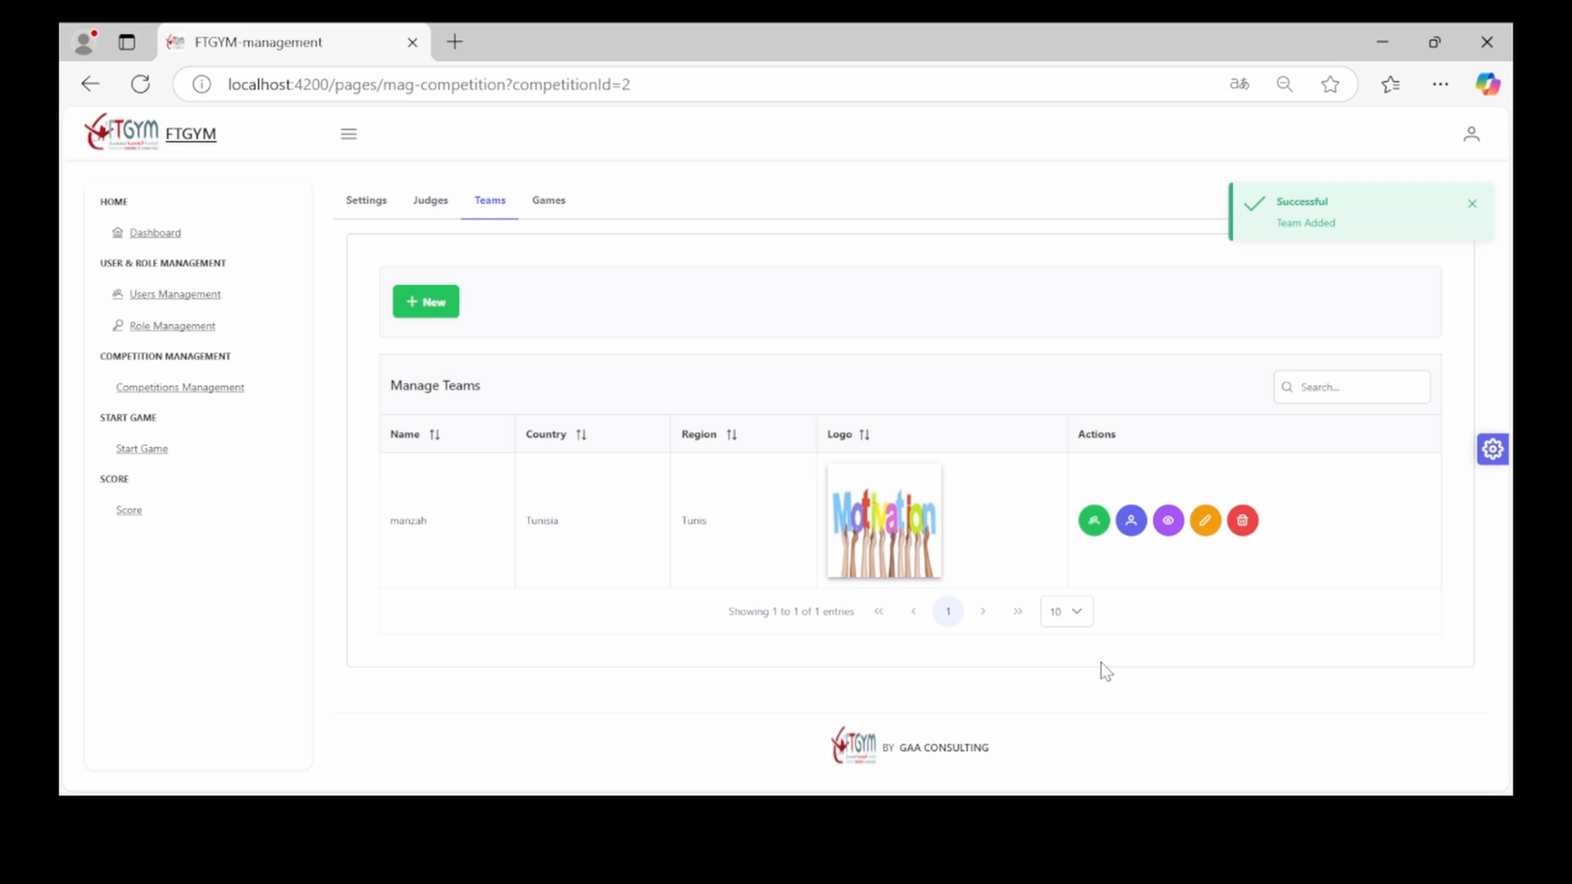
Append 'equipe' to the manzah team's name and save it
{"action": "left_click", "coordinate": [1204, 522]}
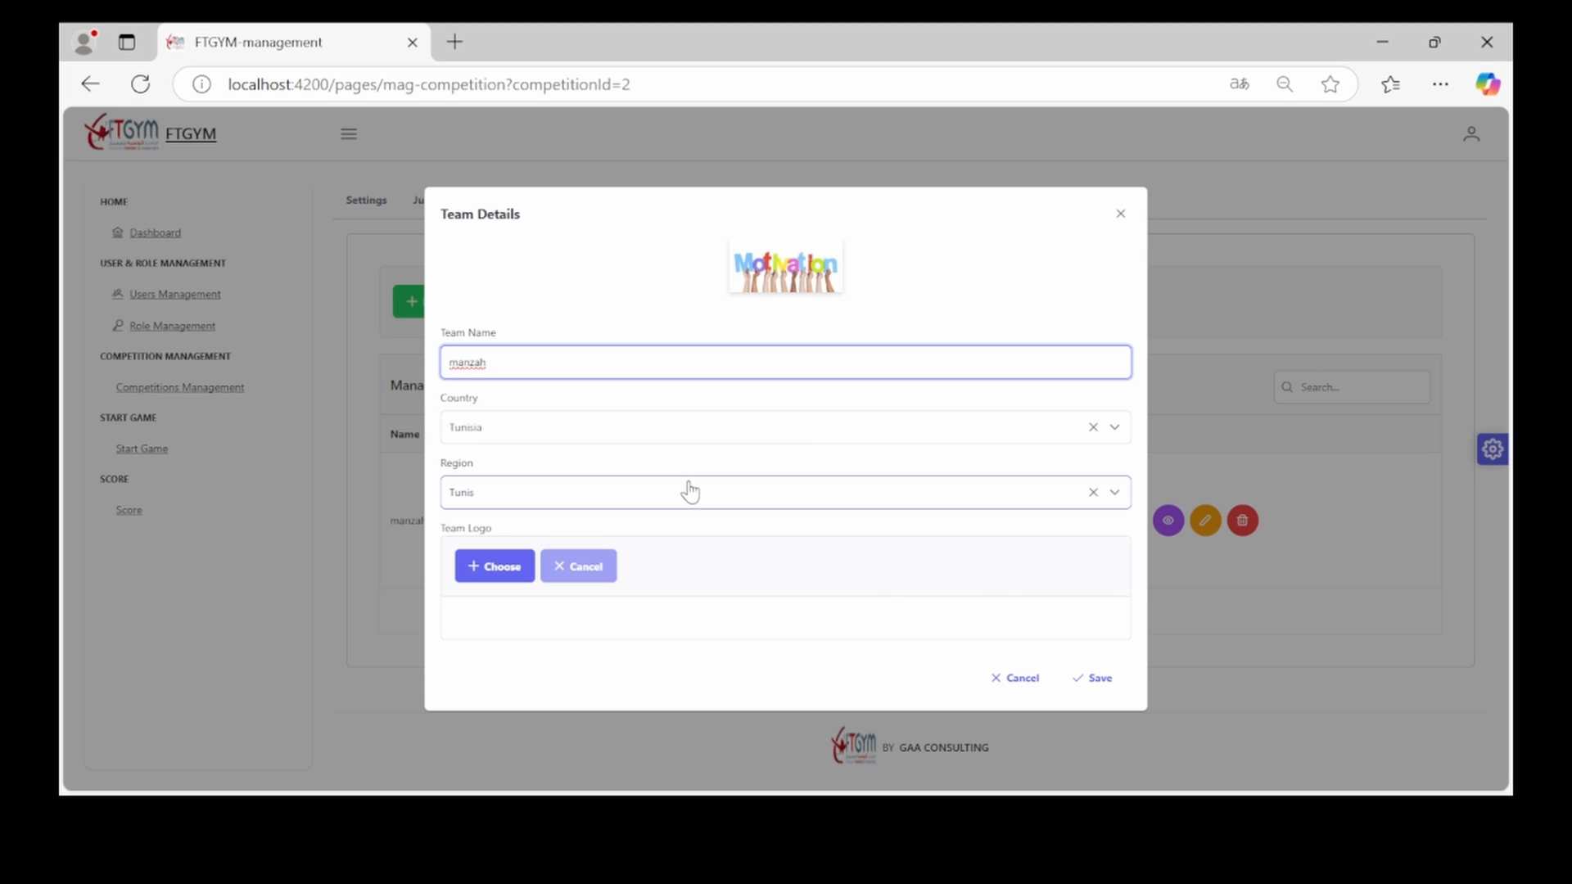
{"action": "type", "text": "equipe"}
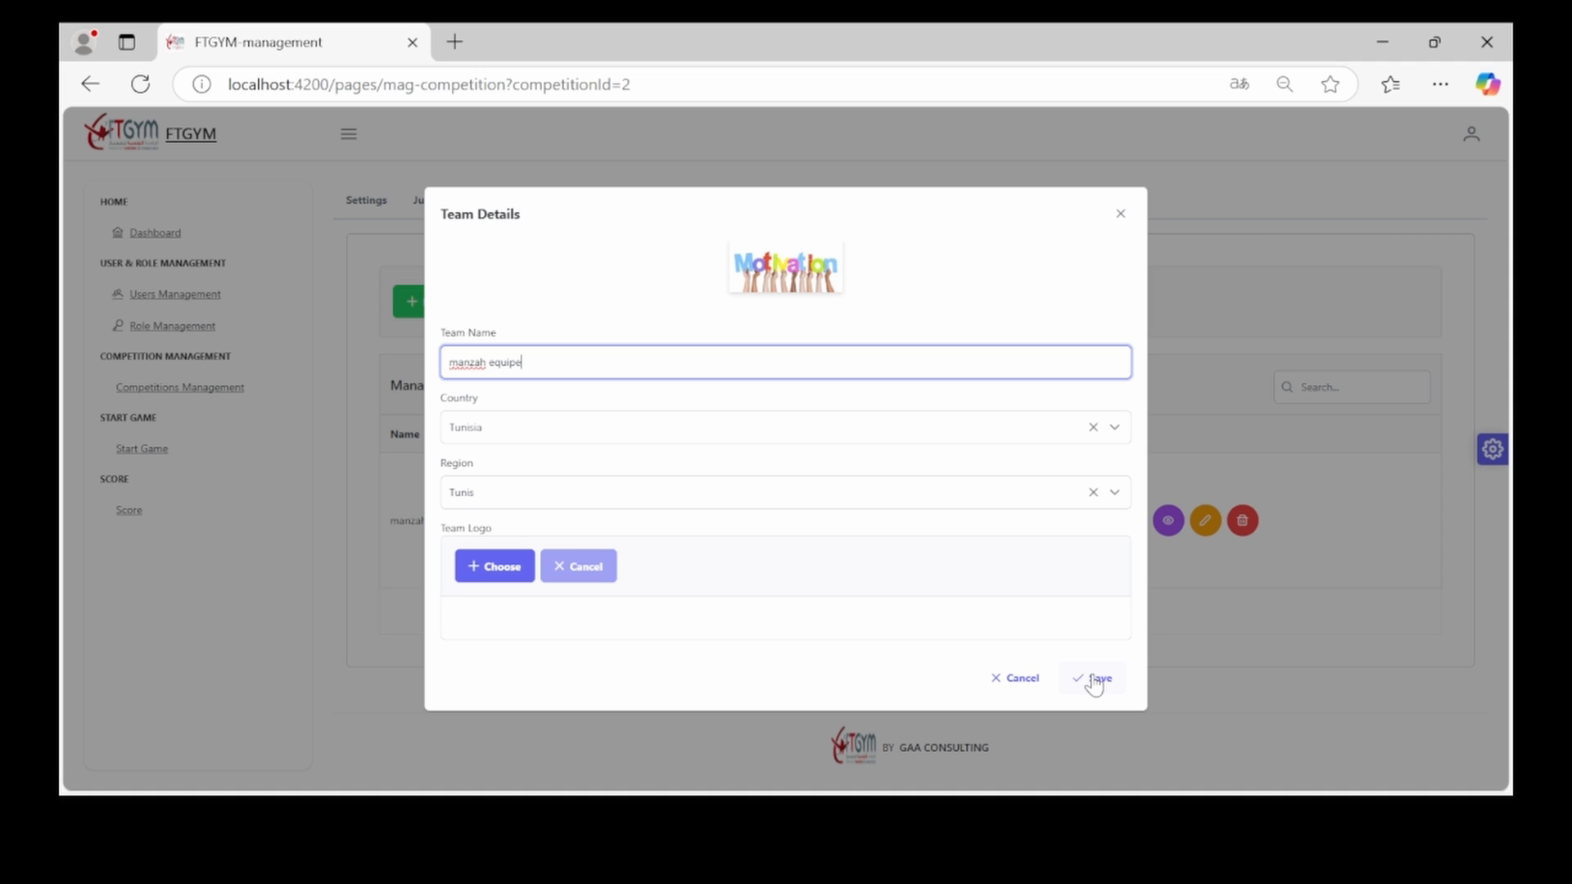
{"action": "left_click", "coordinate": [1094, 679]}
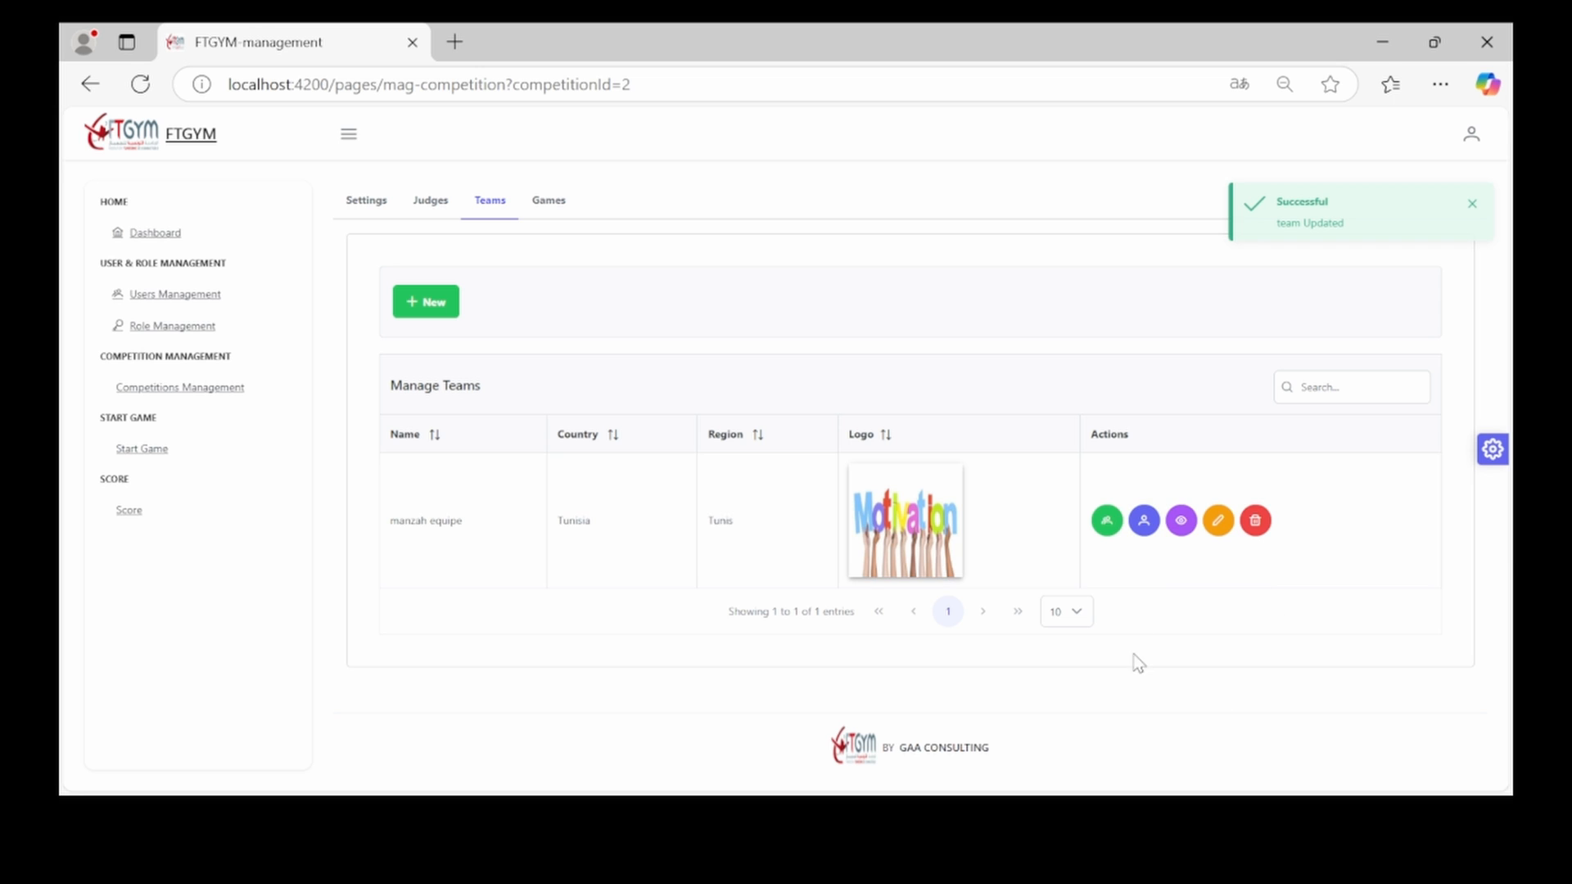
Go through deleting the manzah equipe team, then return to the Teams list showing 'manzah equipes'
{"action": "left_click", "coordinate": [1255, 522]}
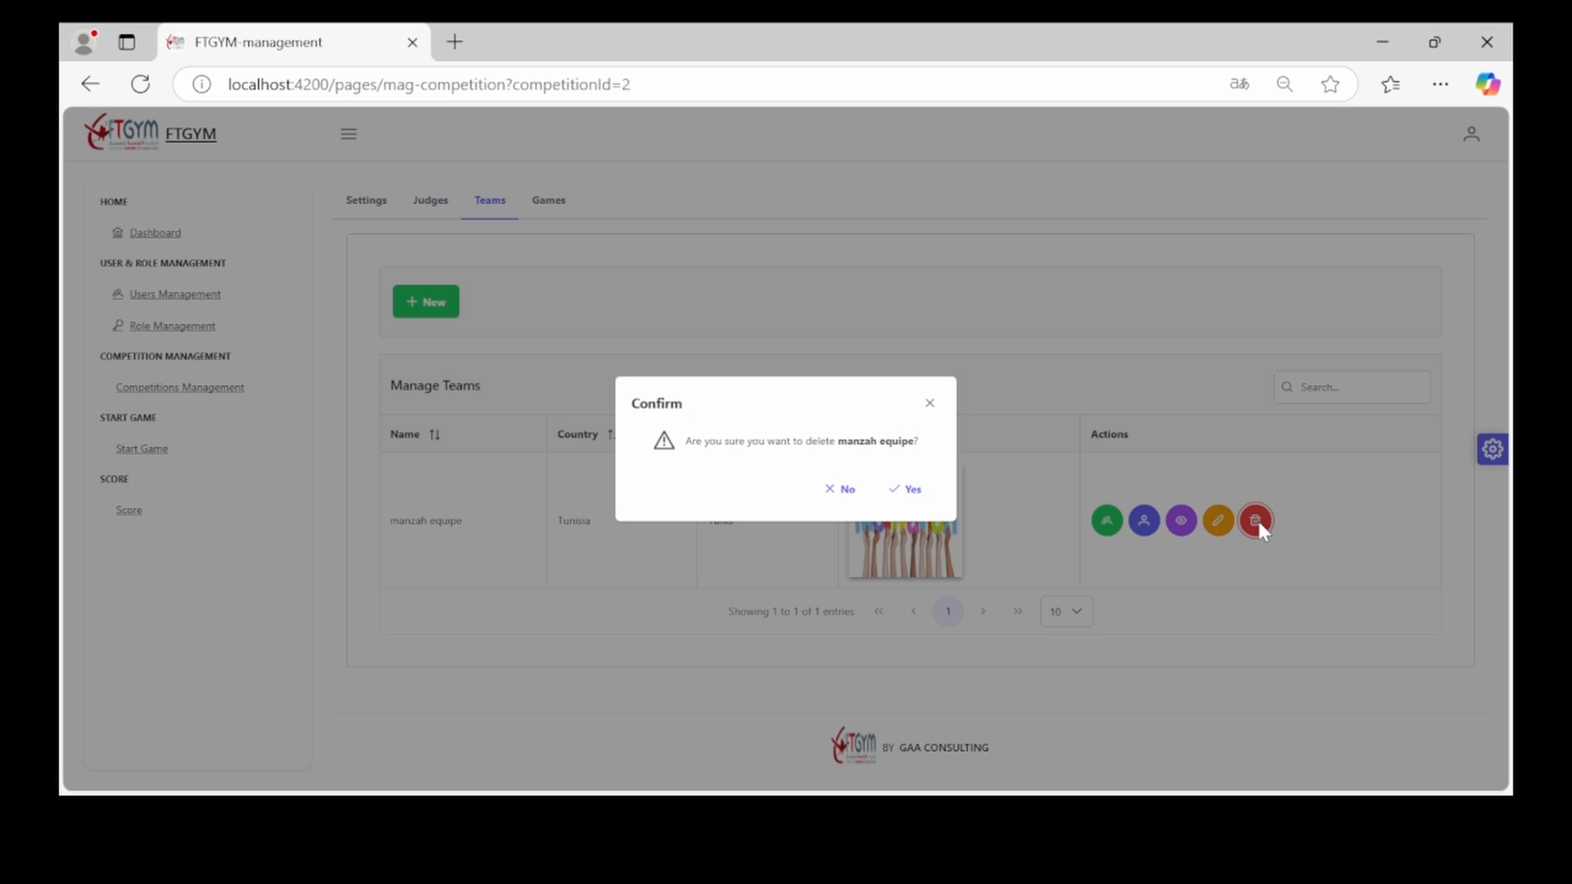
{"action": "left_click", "coordinate": [913, 494]}
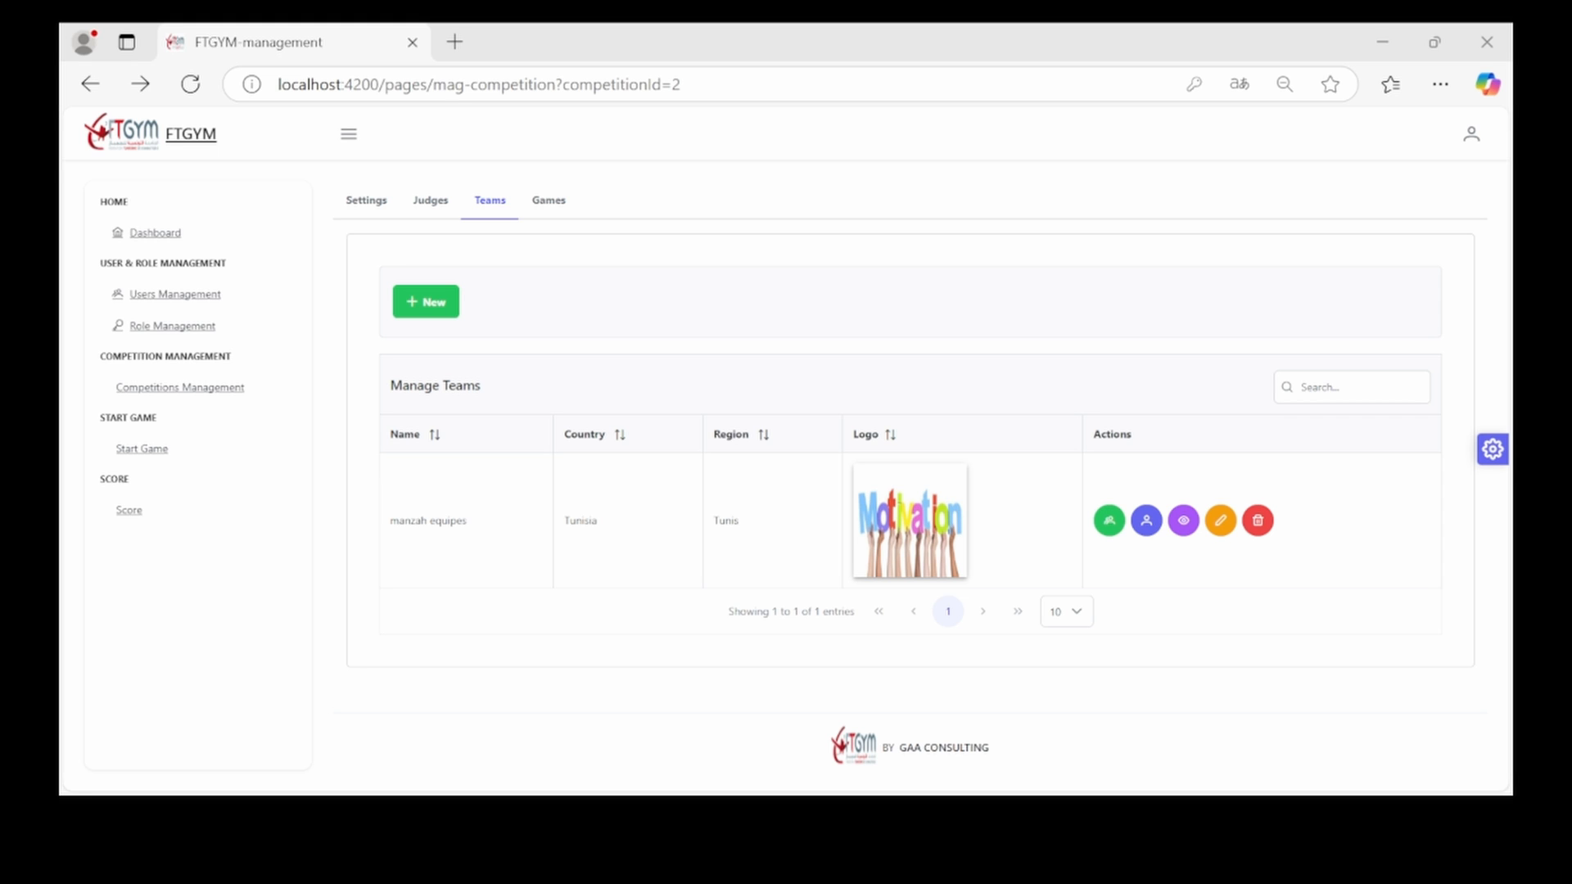
{"action": "left_click", "coordinate": [687, 735]}
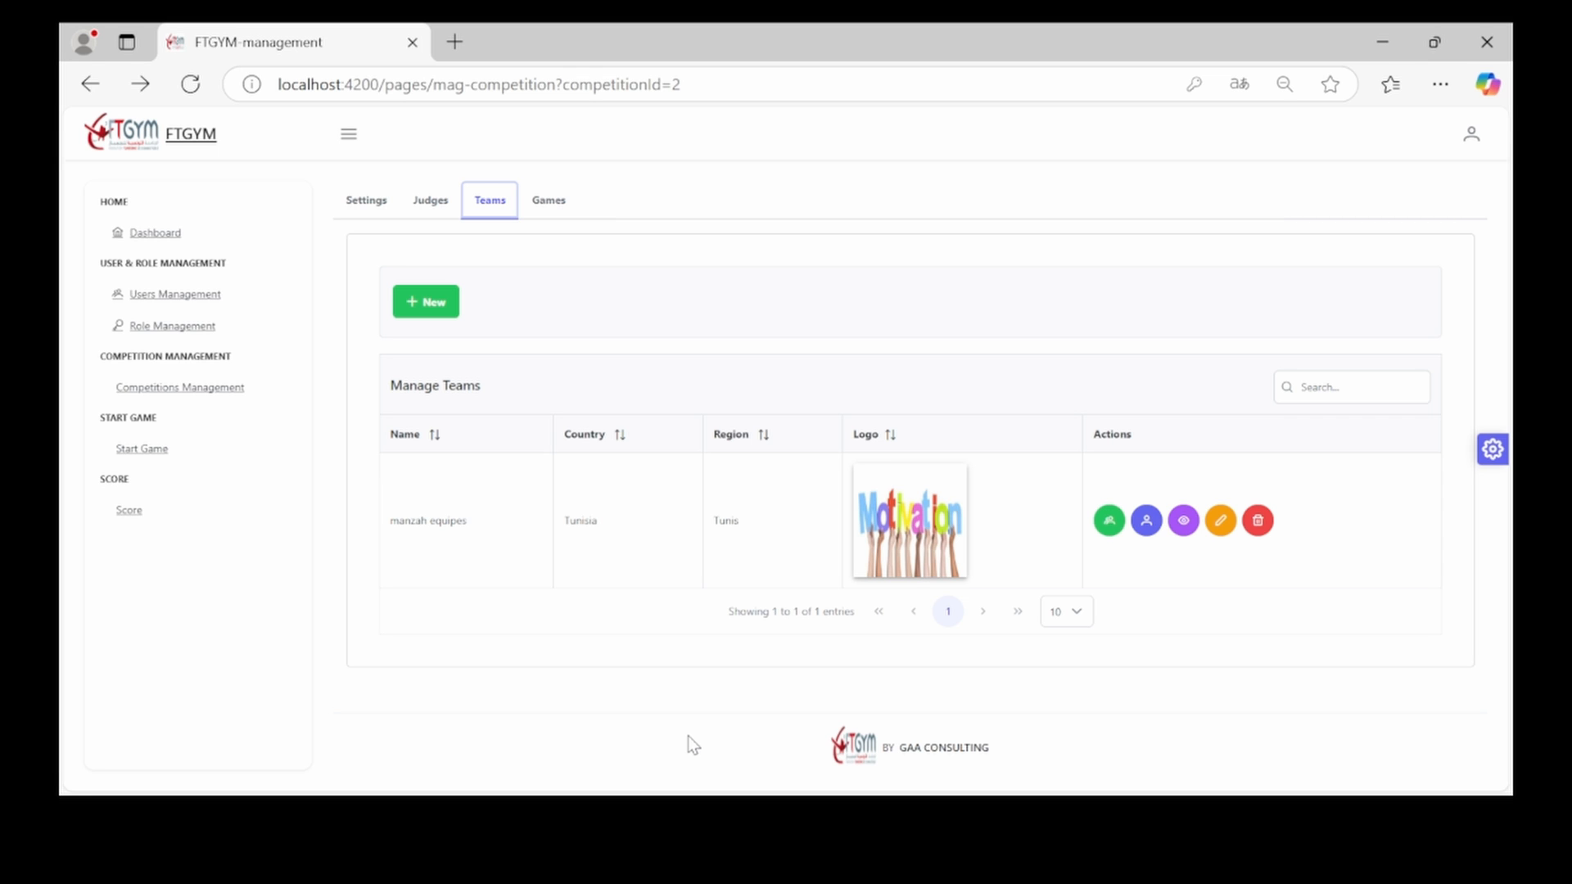
{"action": "key", "text": "alt+Tab"}
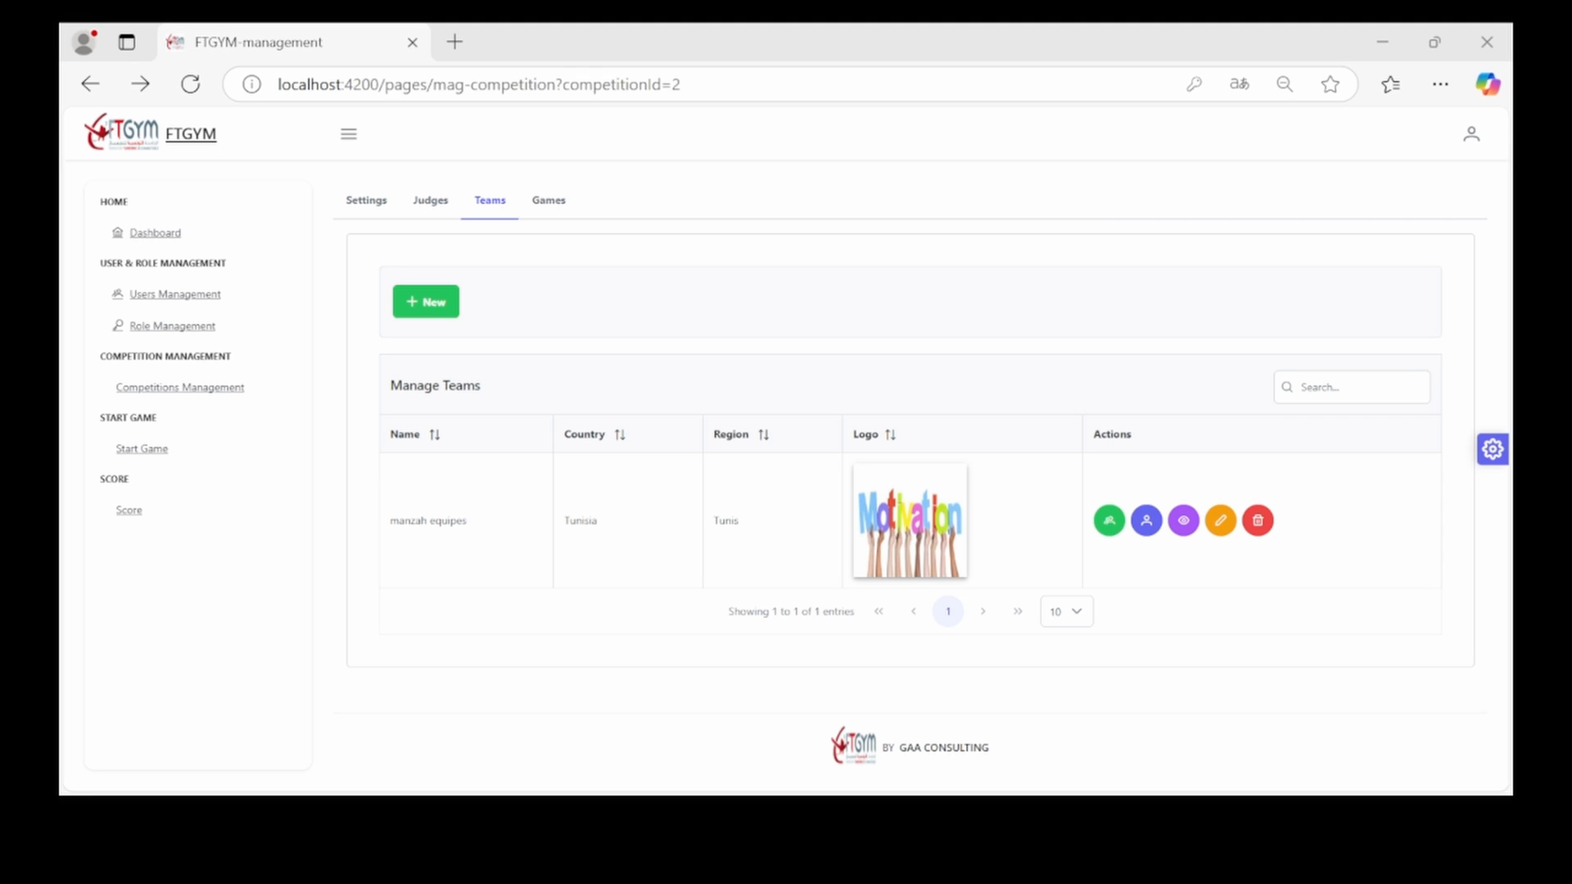
{"action": "left_click", "coordinate": [849, 55]}
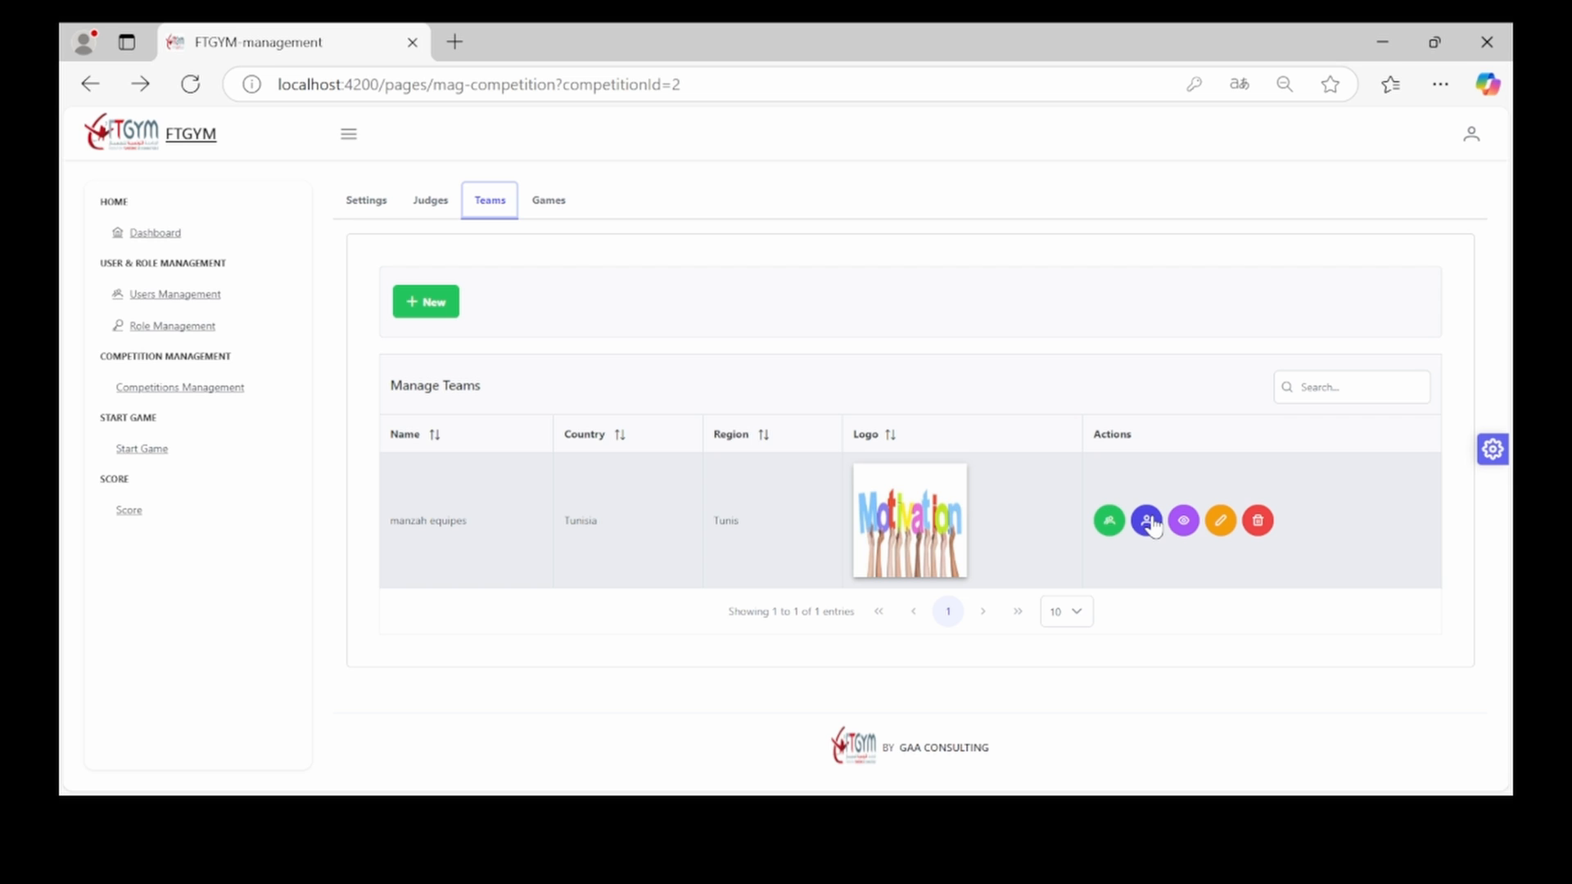
Open the manzah equipes leaders page, start a new leader and retype the password
{"action": "left_click", "coordinate": [1147, 521]}
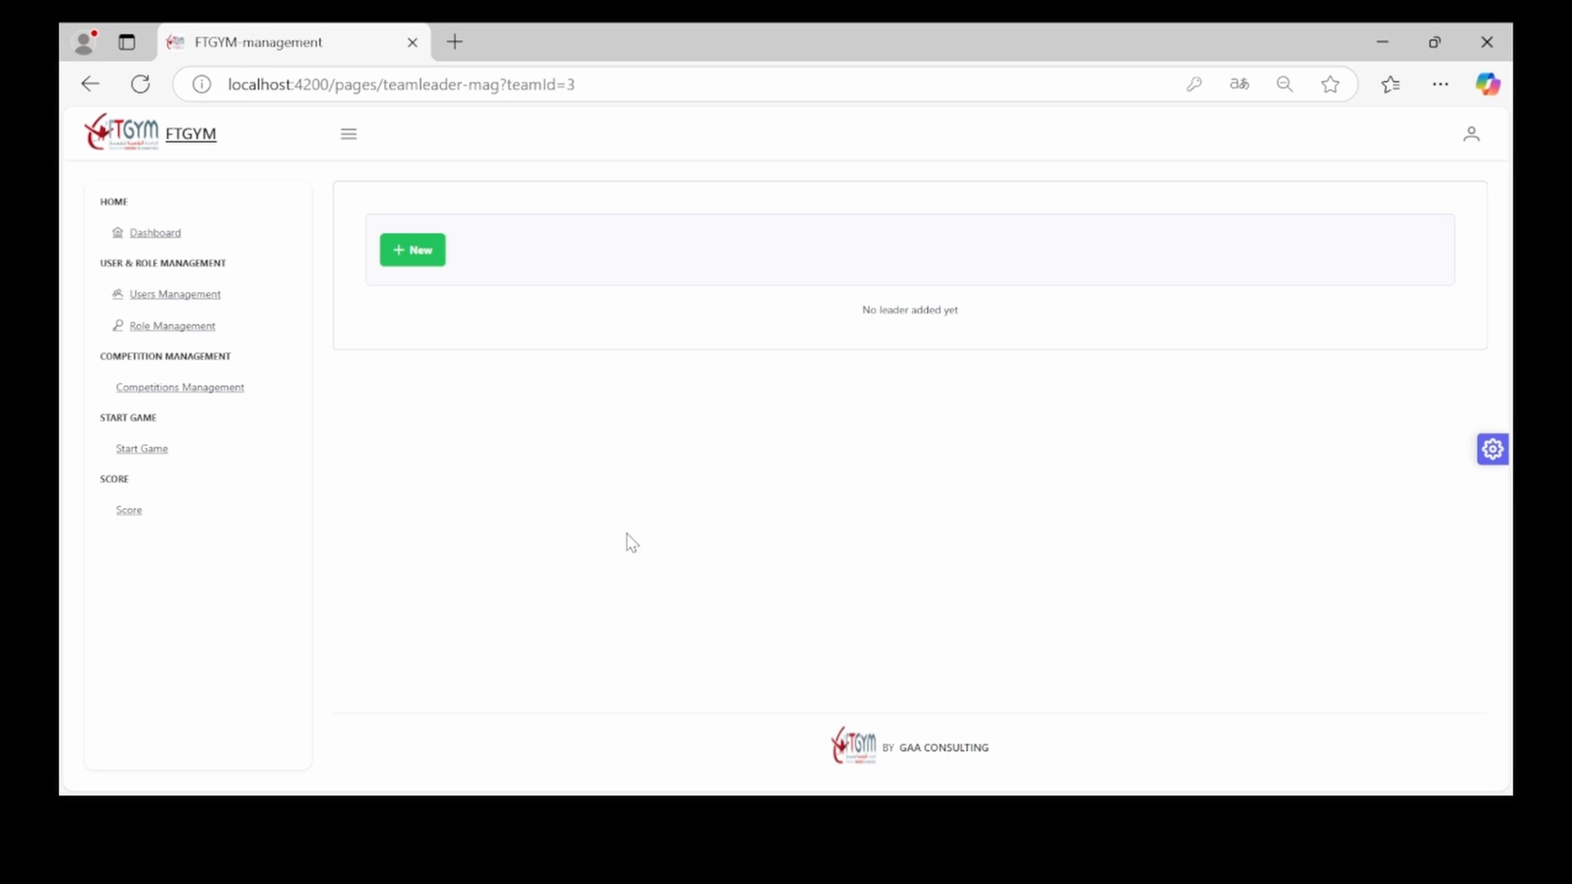
{"action": "left_click", "coordinate": [437, 258]}
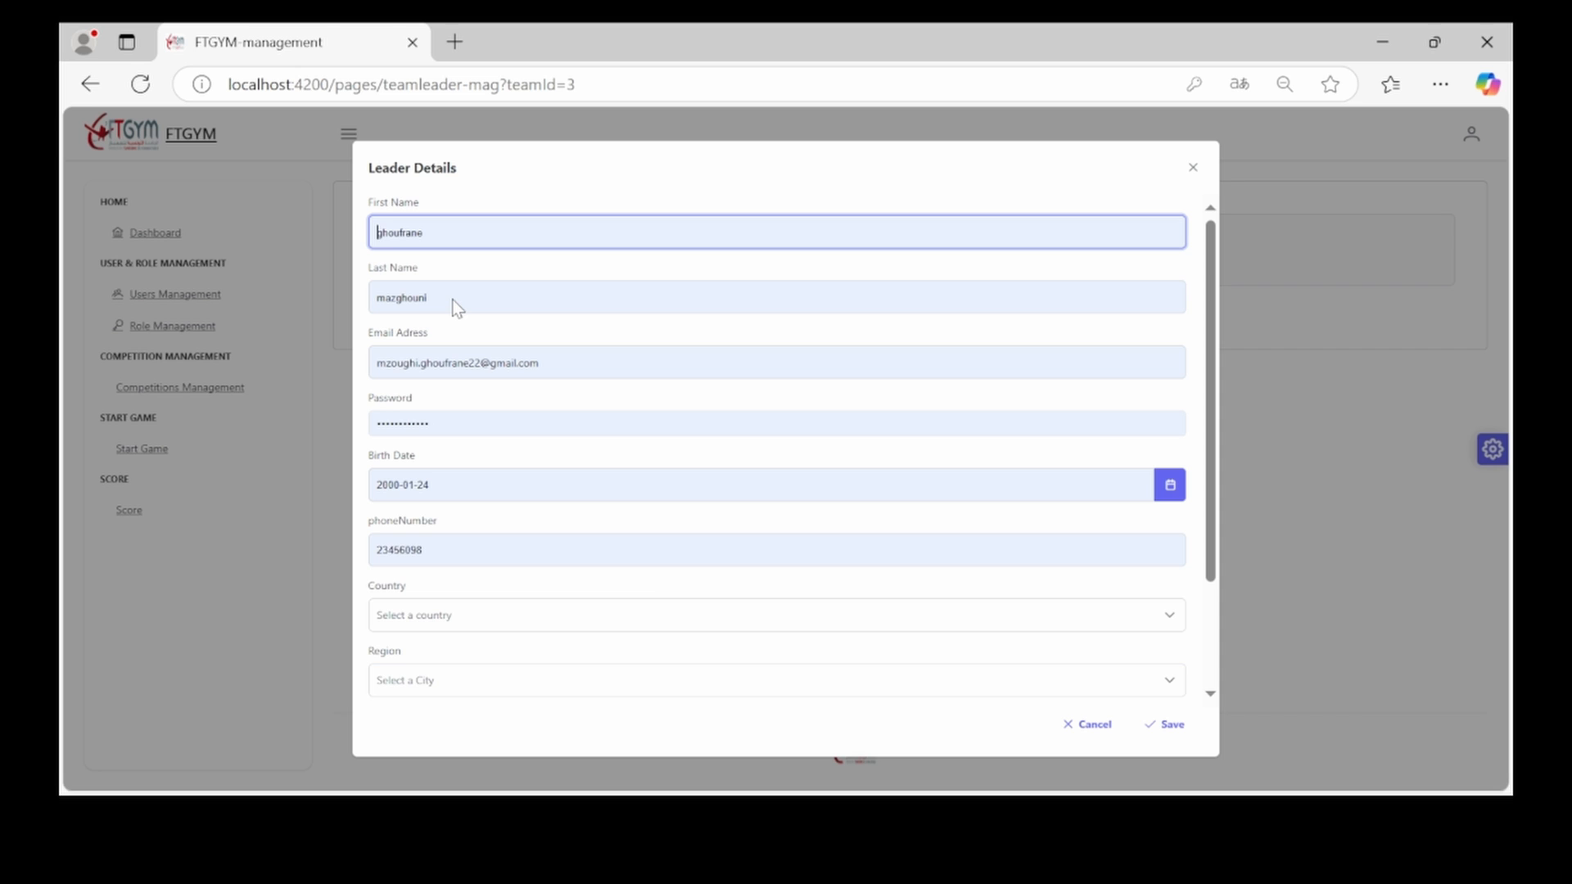
{"action": "double_click", "coordinate": [462, 421]}
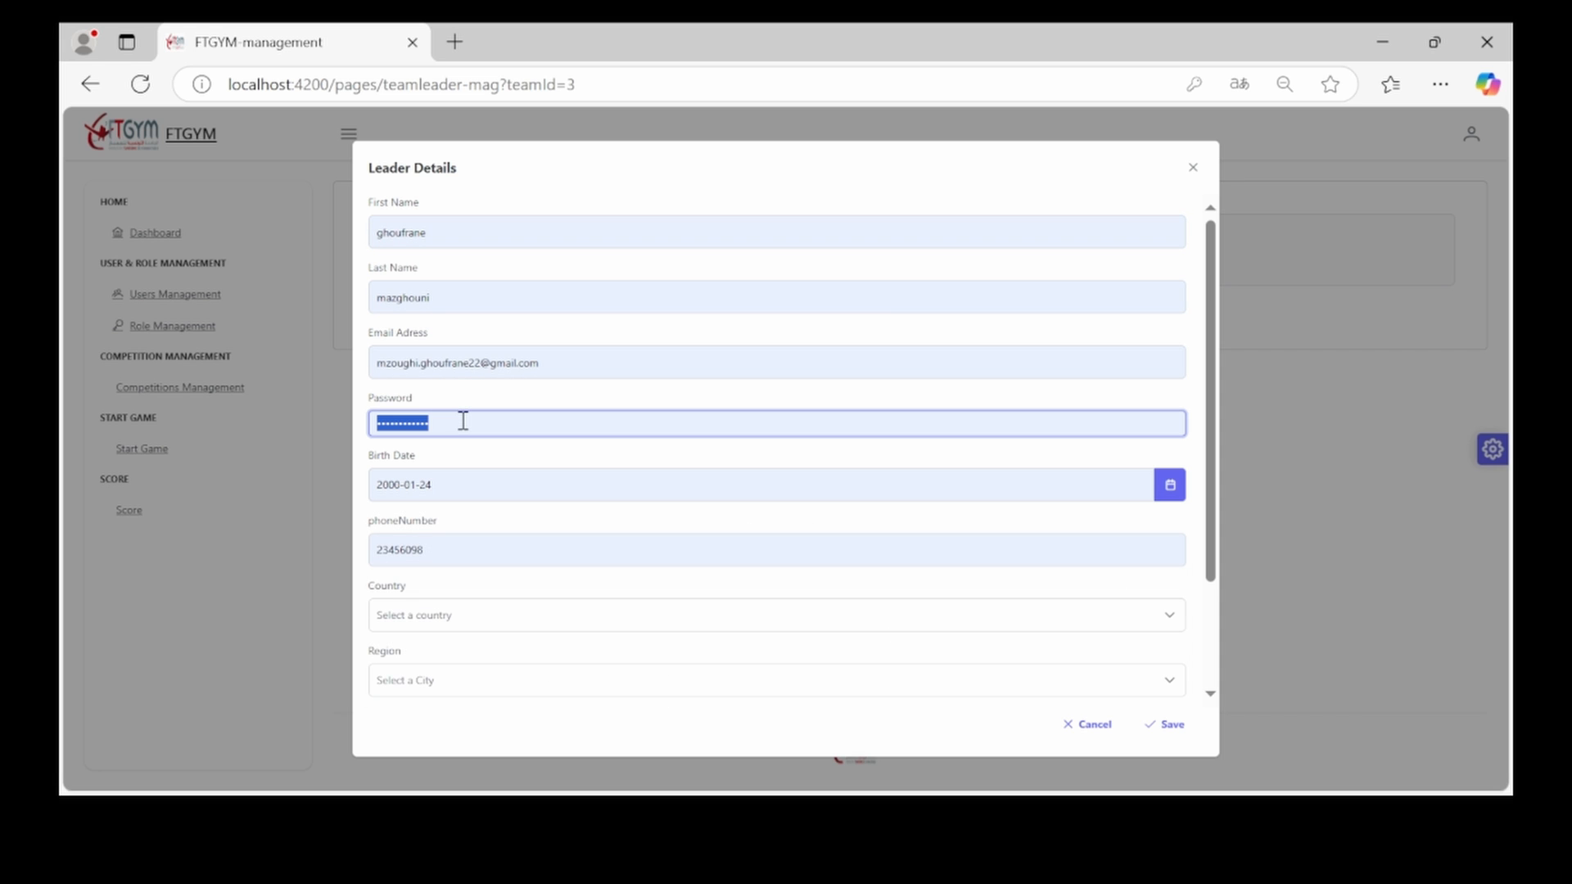
{"action": "type", "text": "•••••••"}
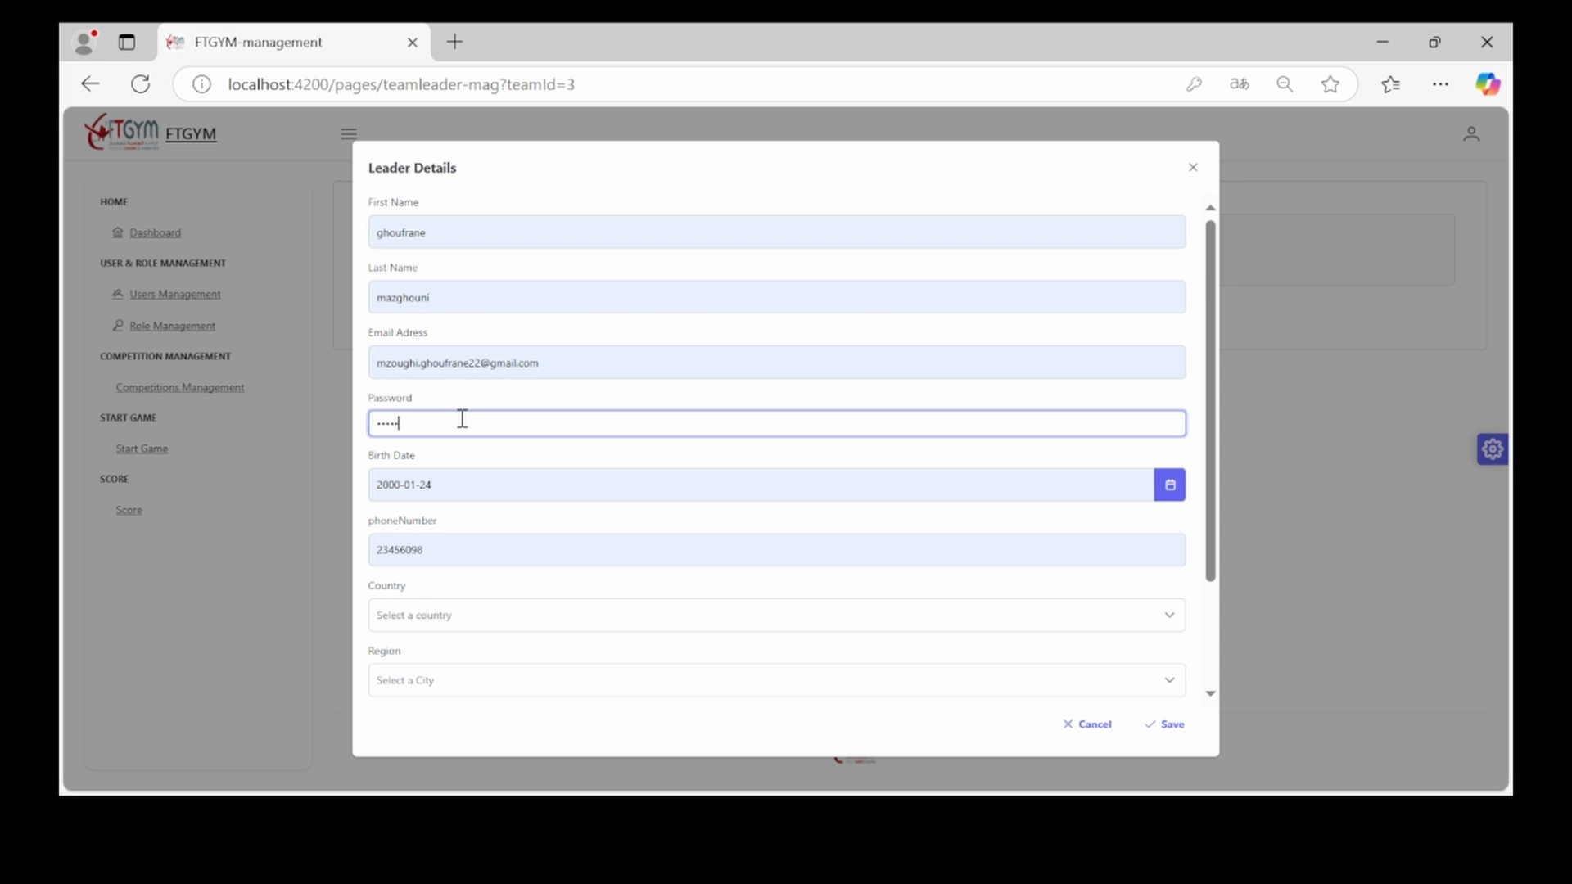
{"action": "type", "text": "••"}
Set the new leader's country to Tunisia and region to Ariana
{"action": "left_click", "coordinate": [426, 615]}
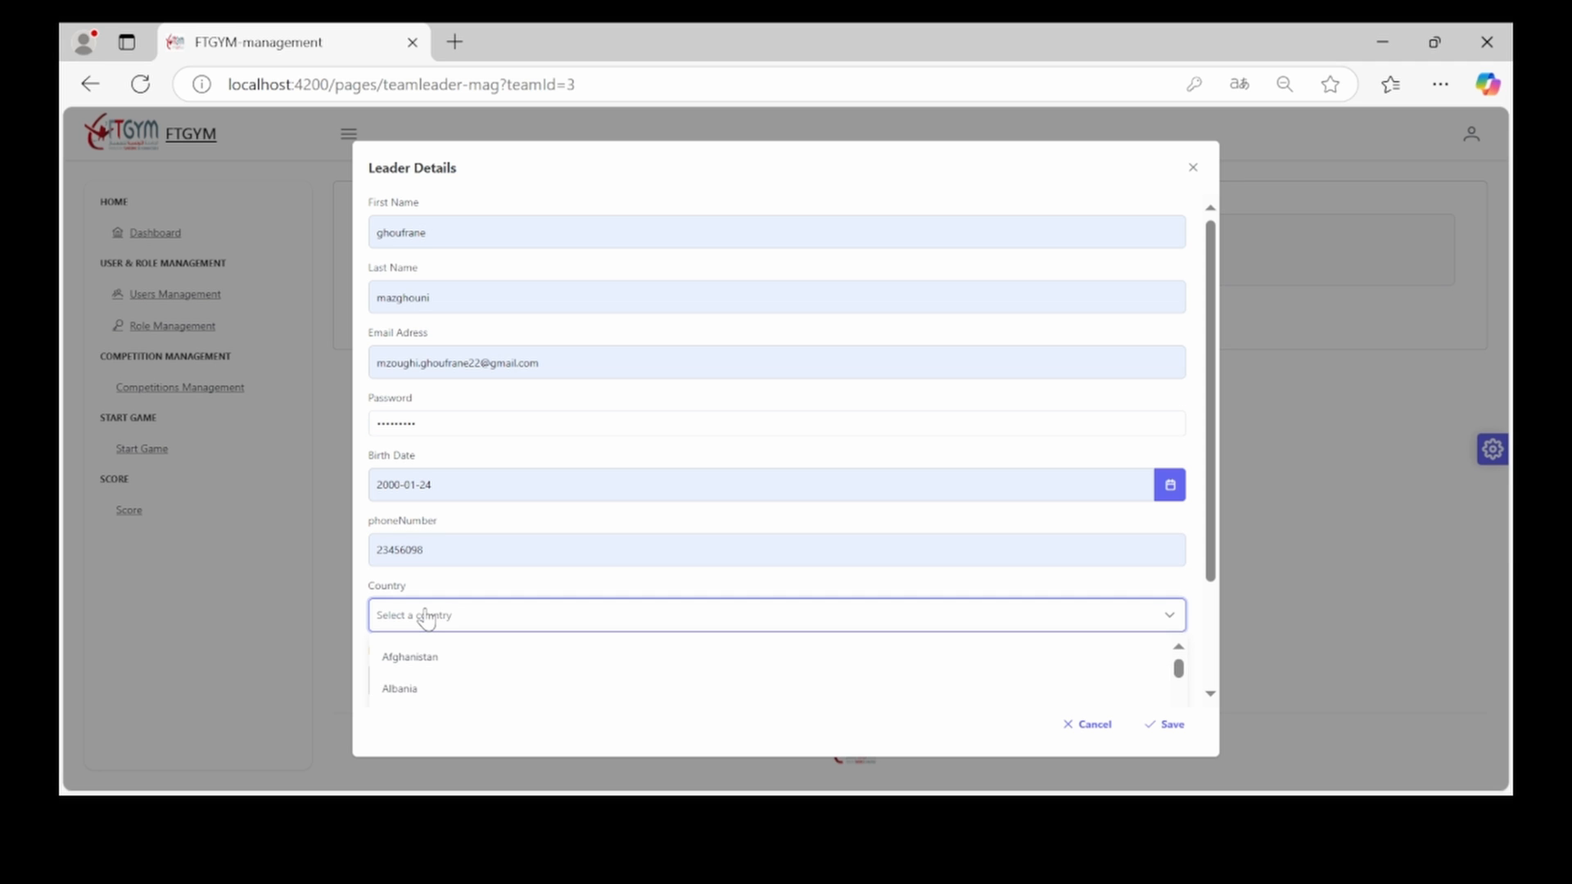
{"action": "key", "text": "u"}
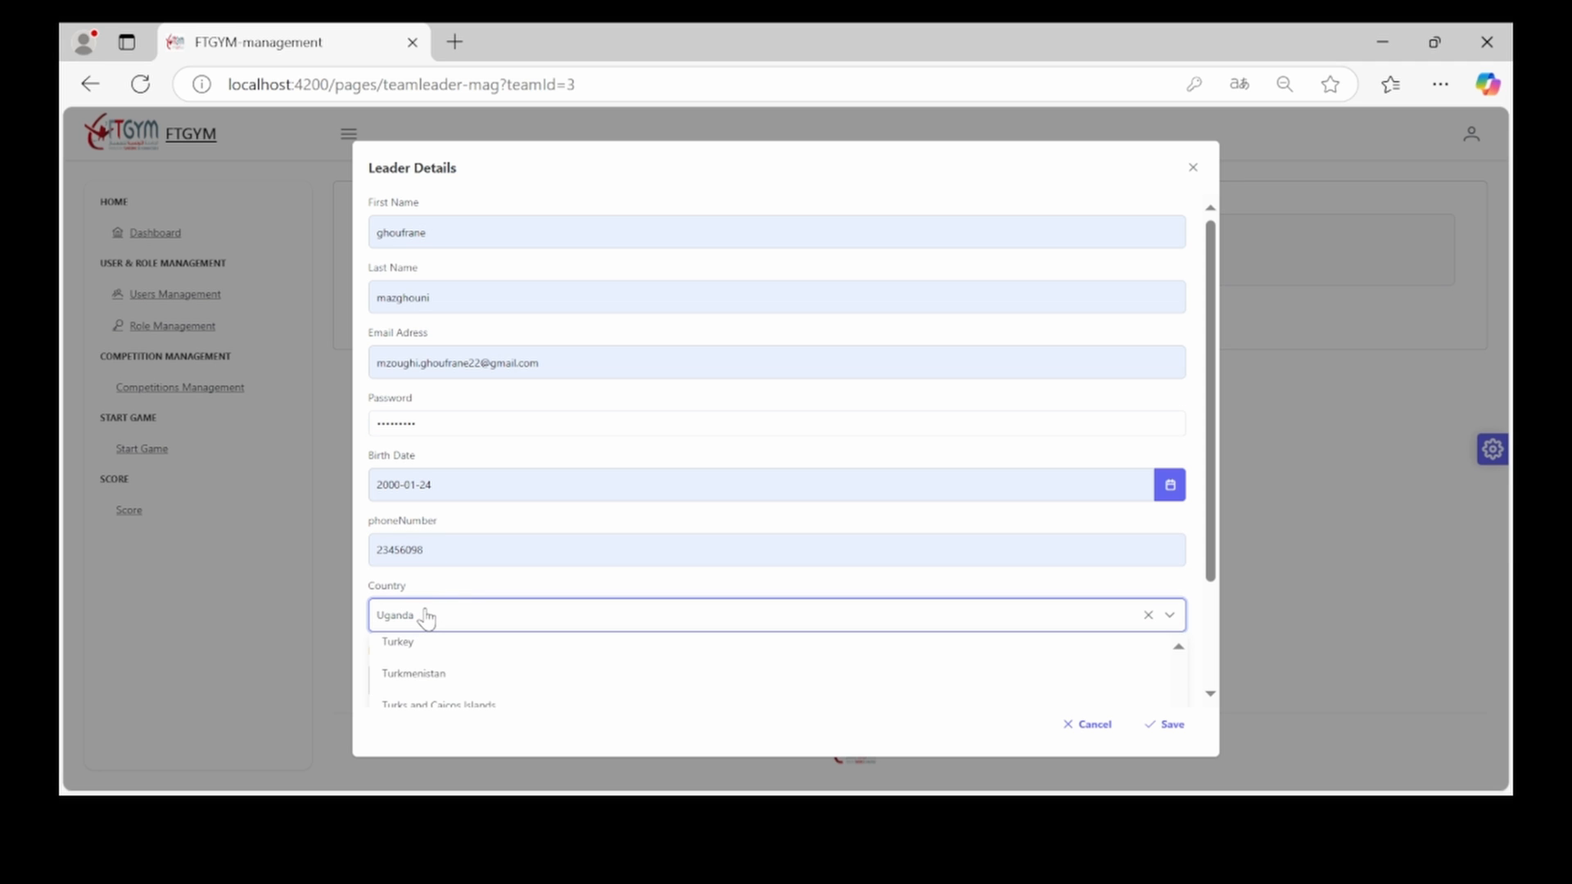
{"action": "key", "text": "t"}
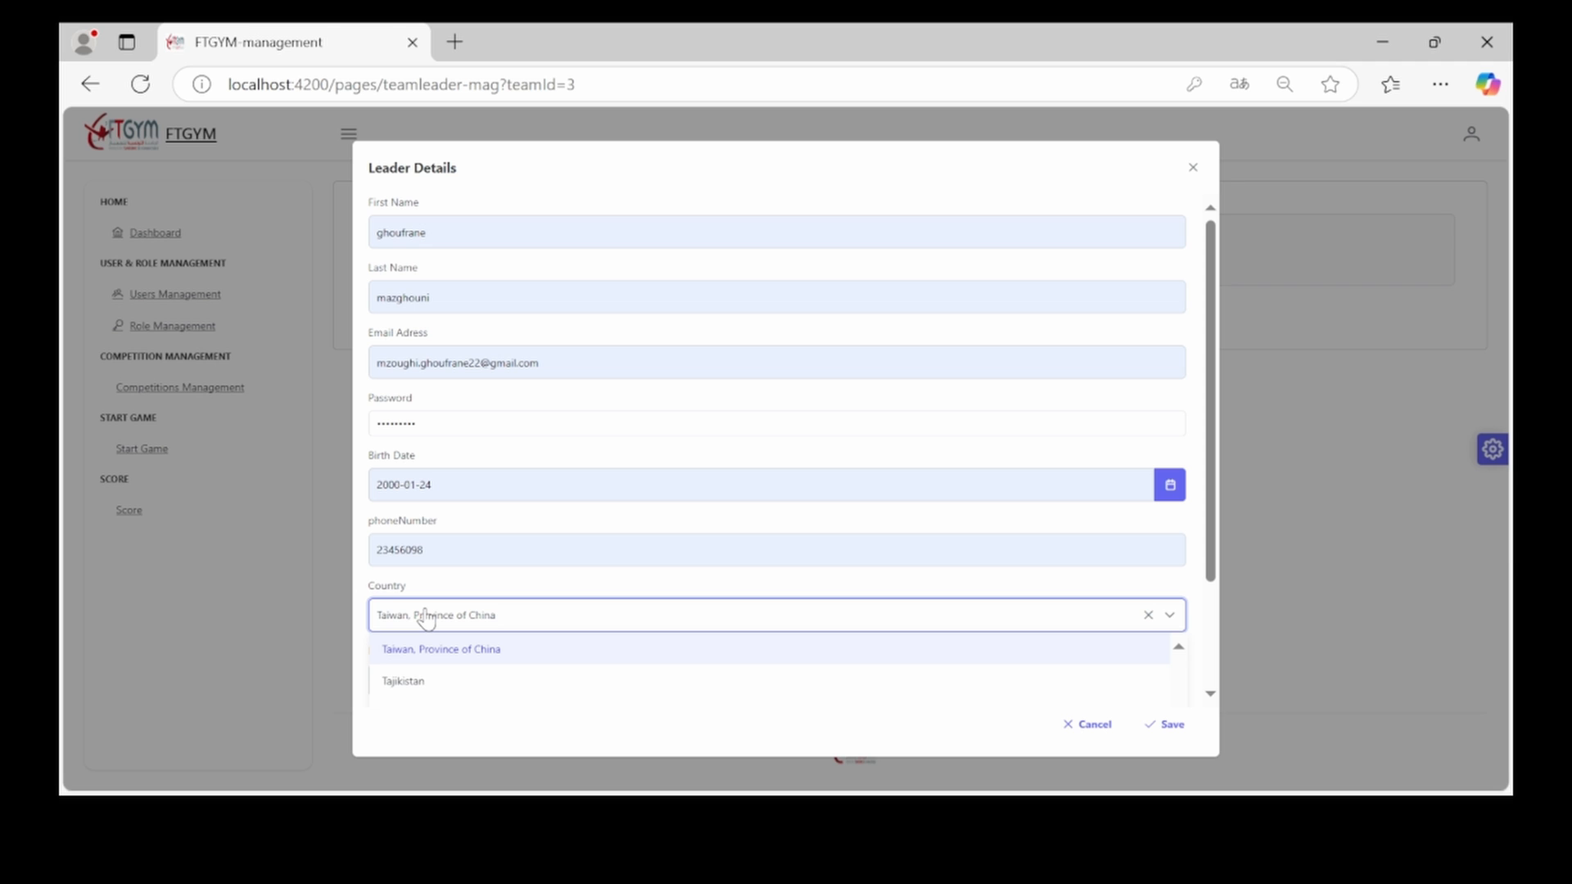
{"action": "scroll", "coordinate": [436, 661], "scroll_direction": "down", "scroll_amount": 3}
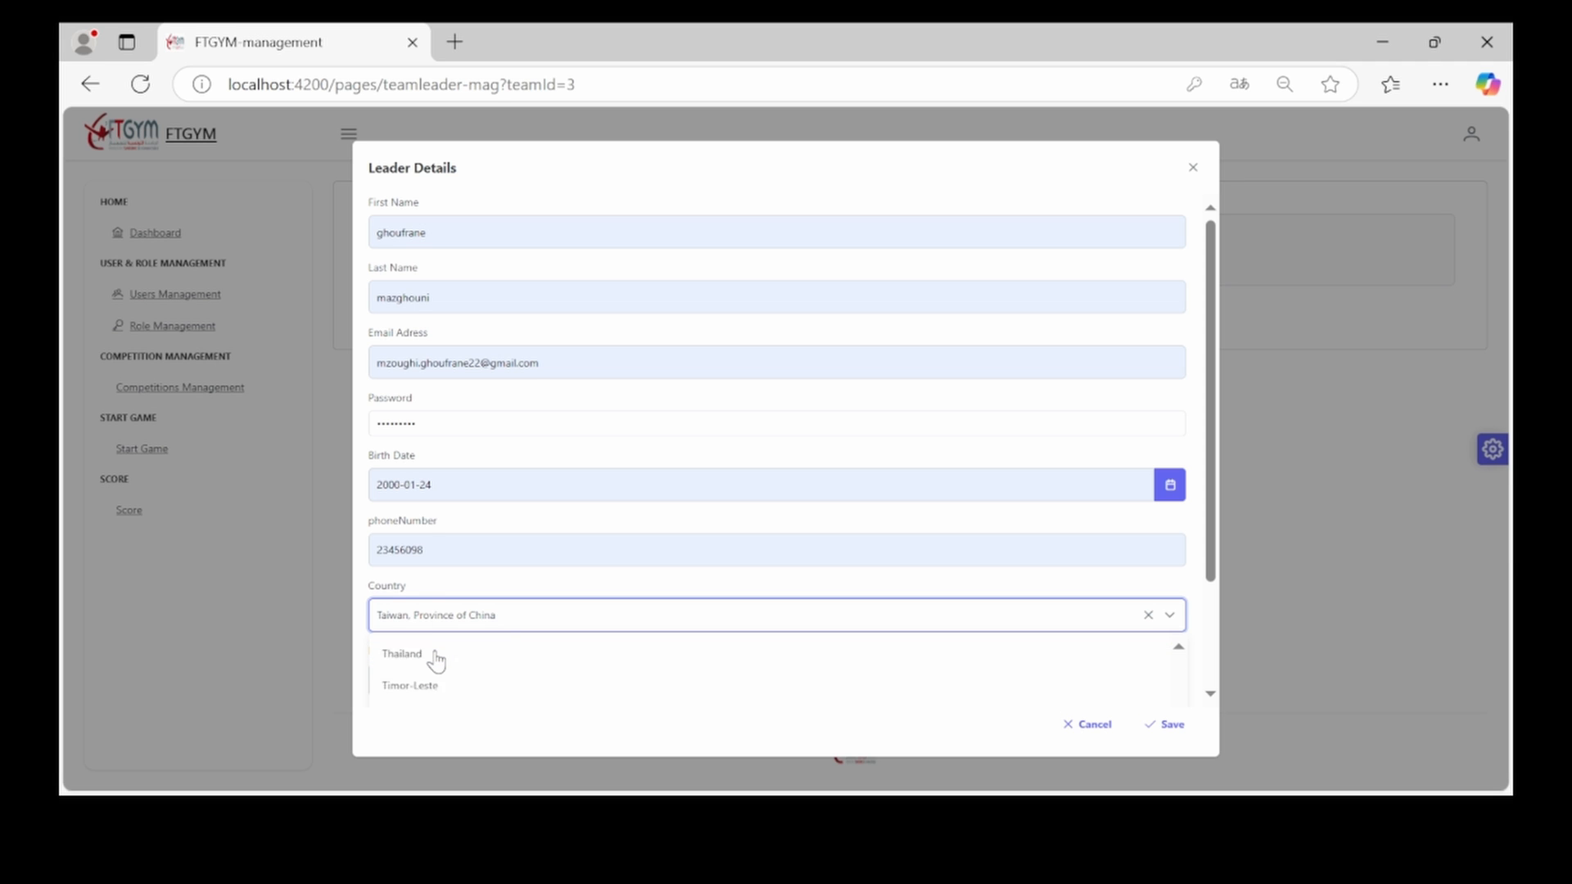
{"action": "scroll", "coordinate": [436, 661], "scroll_direction": "down", "scroll_amount": 5}
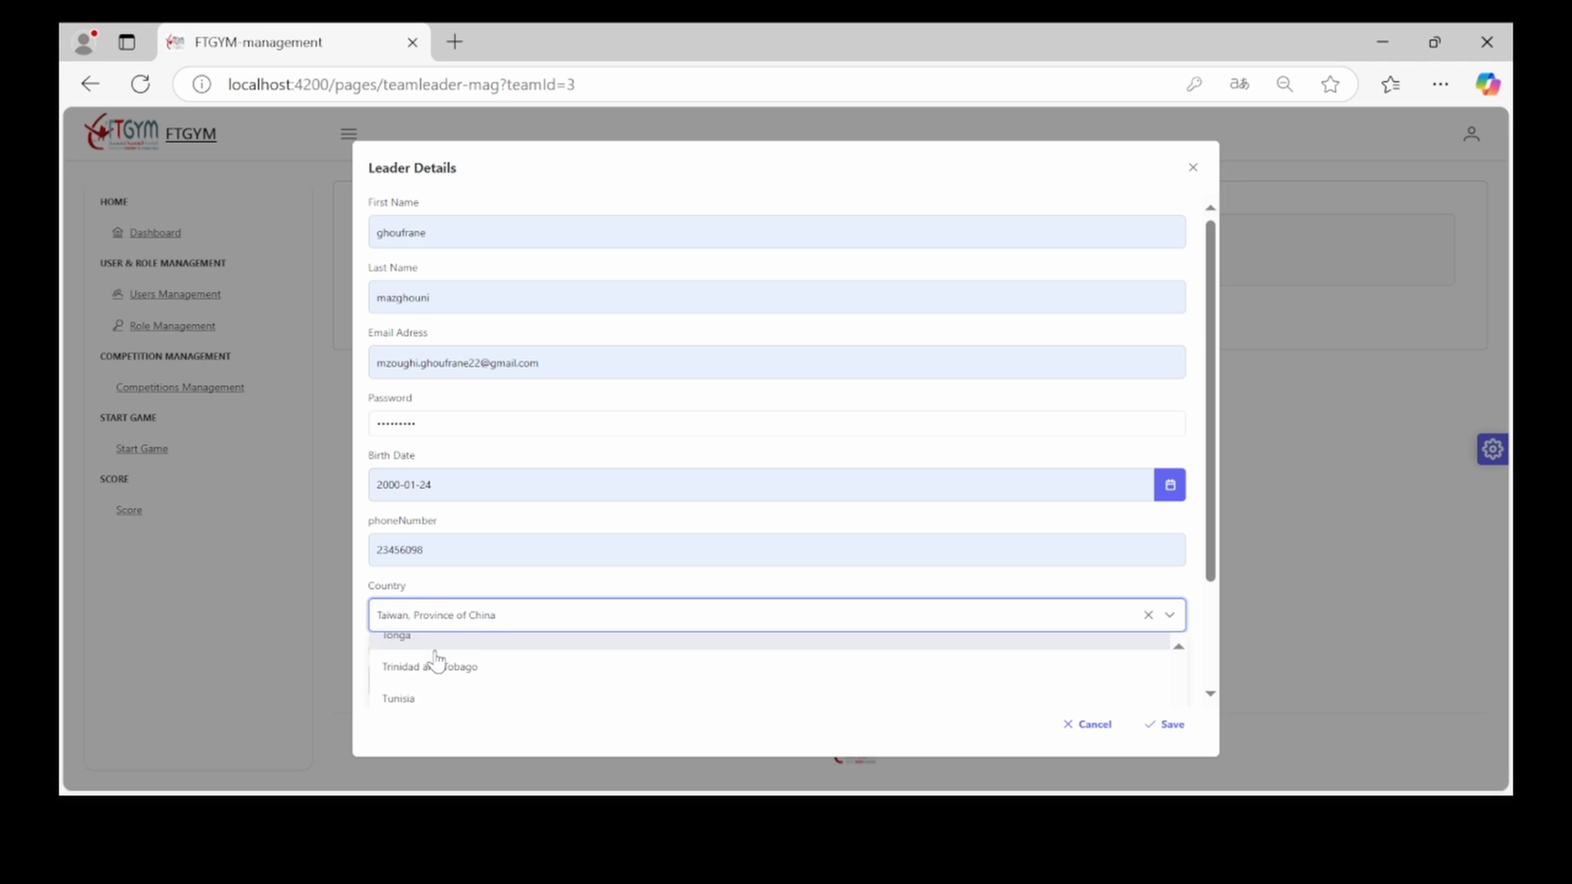
{"action": "scroll", "coordinate": [437, 661], "scroll_direction": "up", "scroll_amount": 1}
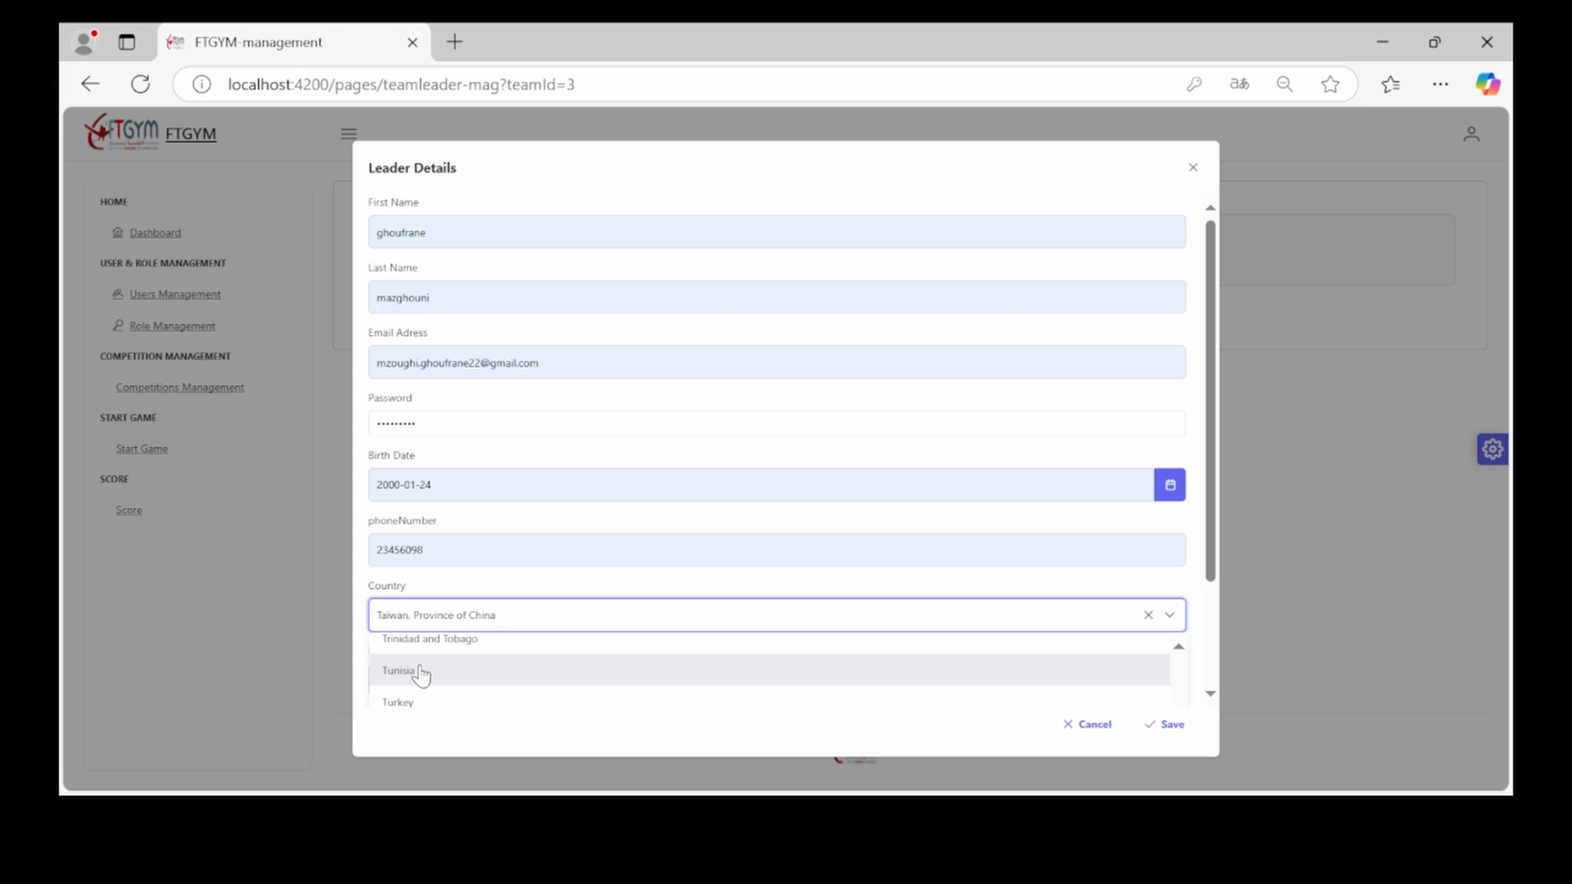
{"action": "left_click", "coordinate": [420, 667]}
{"action": "left_click", "coordinate": [401, 686]}
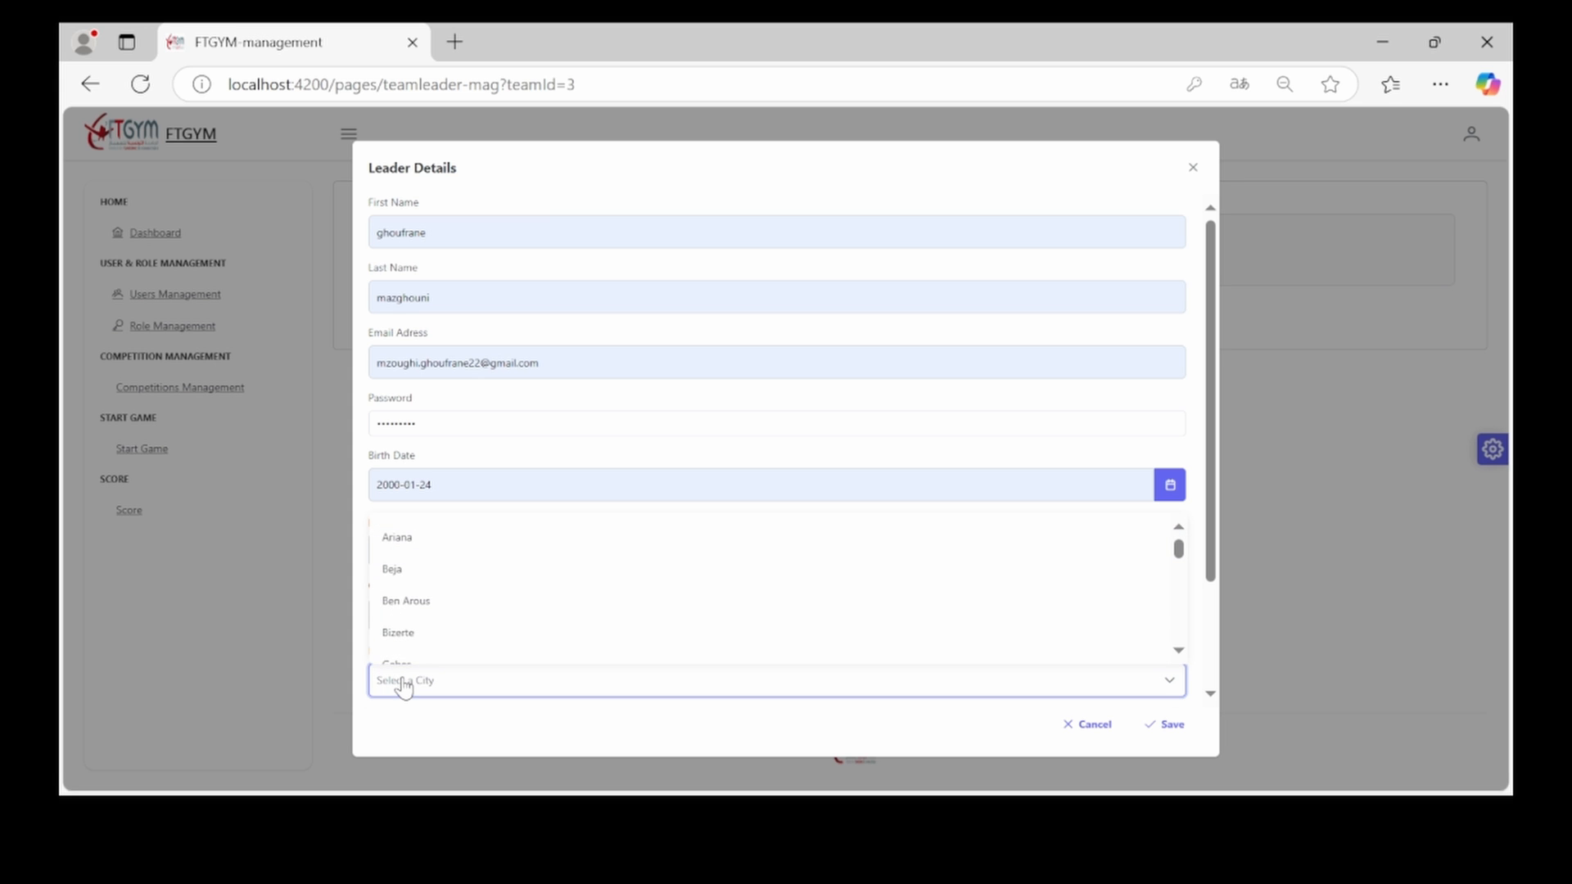
{"action": "left_click", "coordinate": [401, 539]}
{"action": "scroll", "coordinate": [406, 535], "scroll_direction": "down", "scroll_amount": 2}
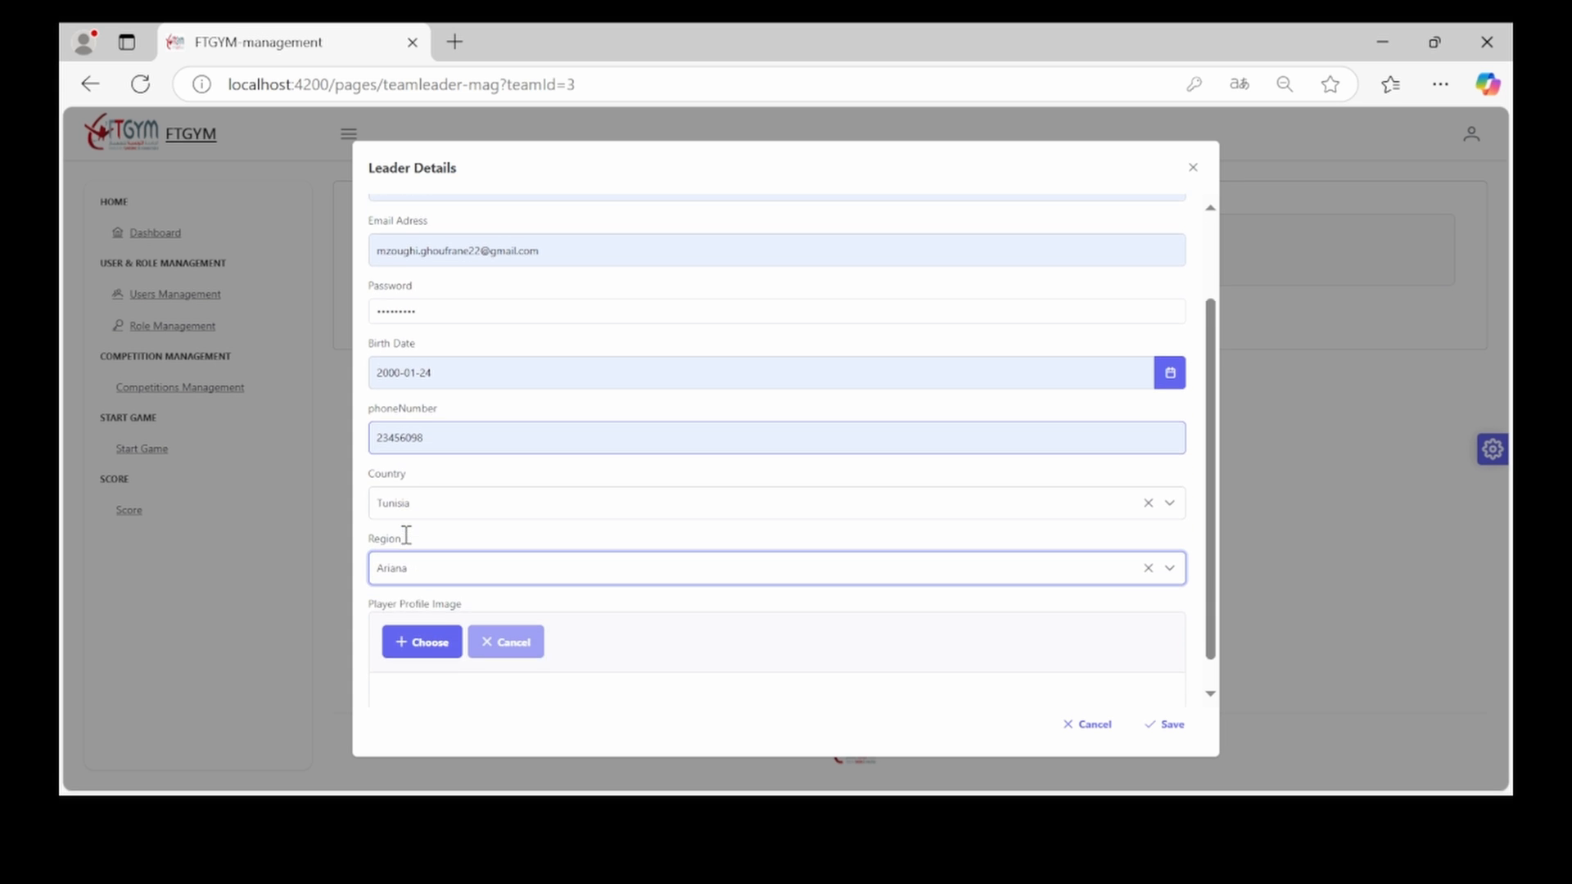
{"action": "left_click", "coordinate": [417, 619]}
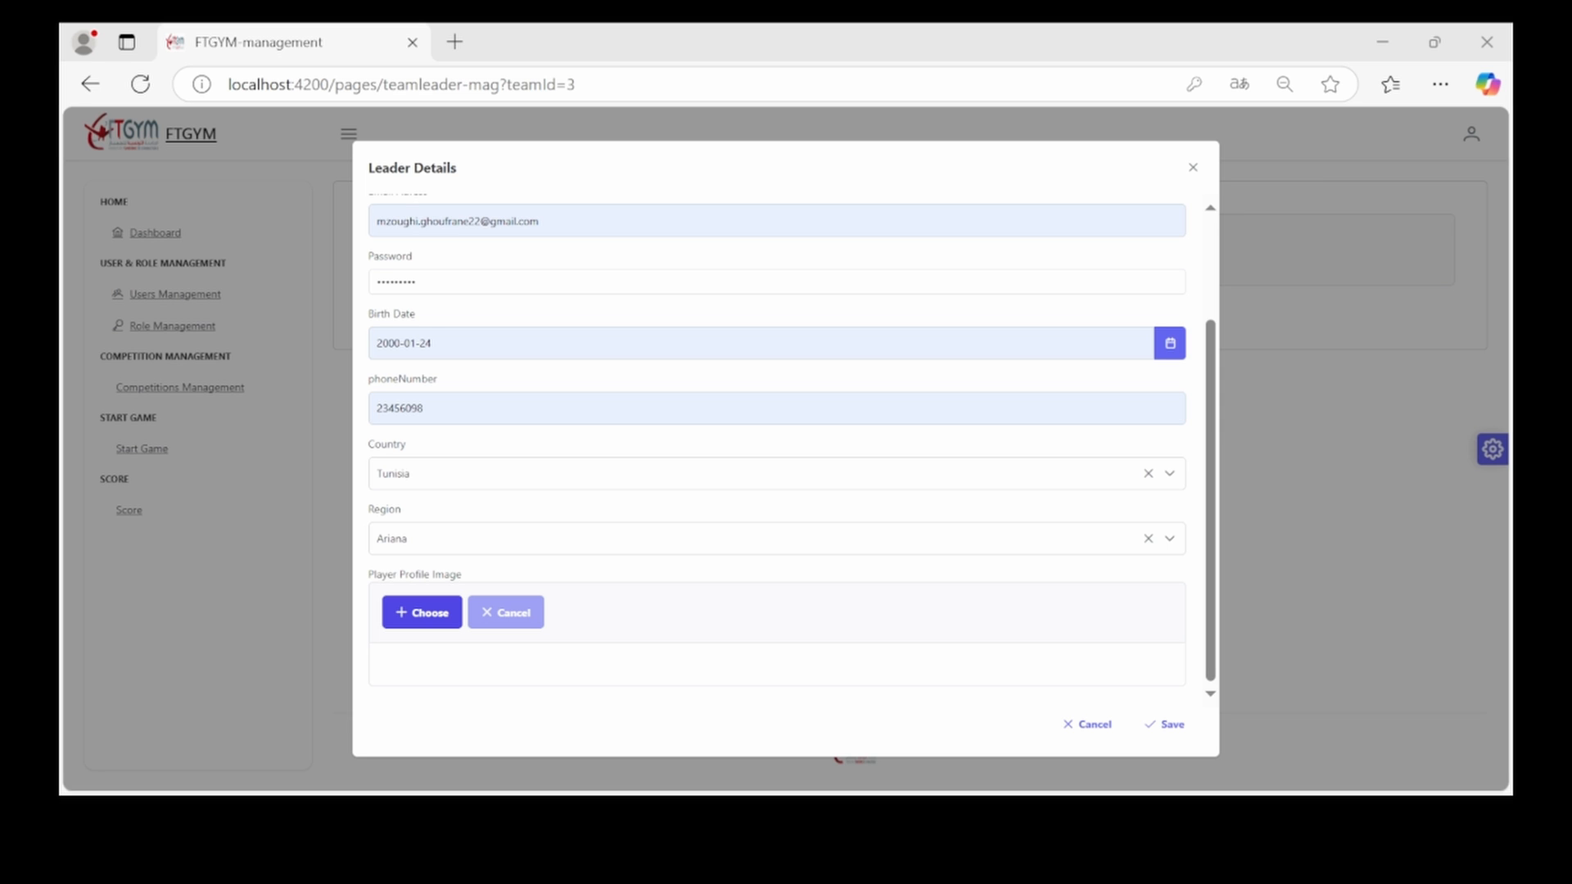
{"action": "double_click", "coordinate": [416, 331]}
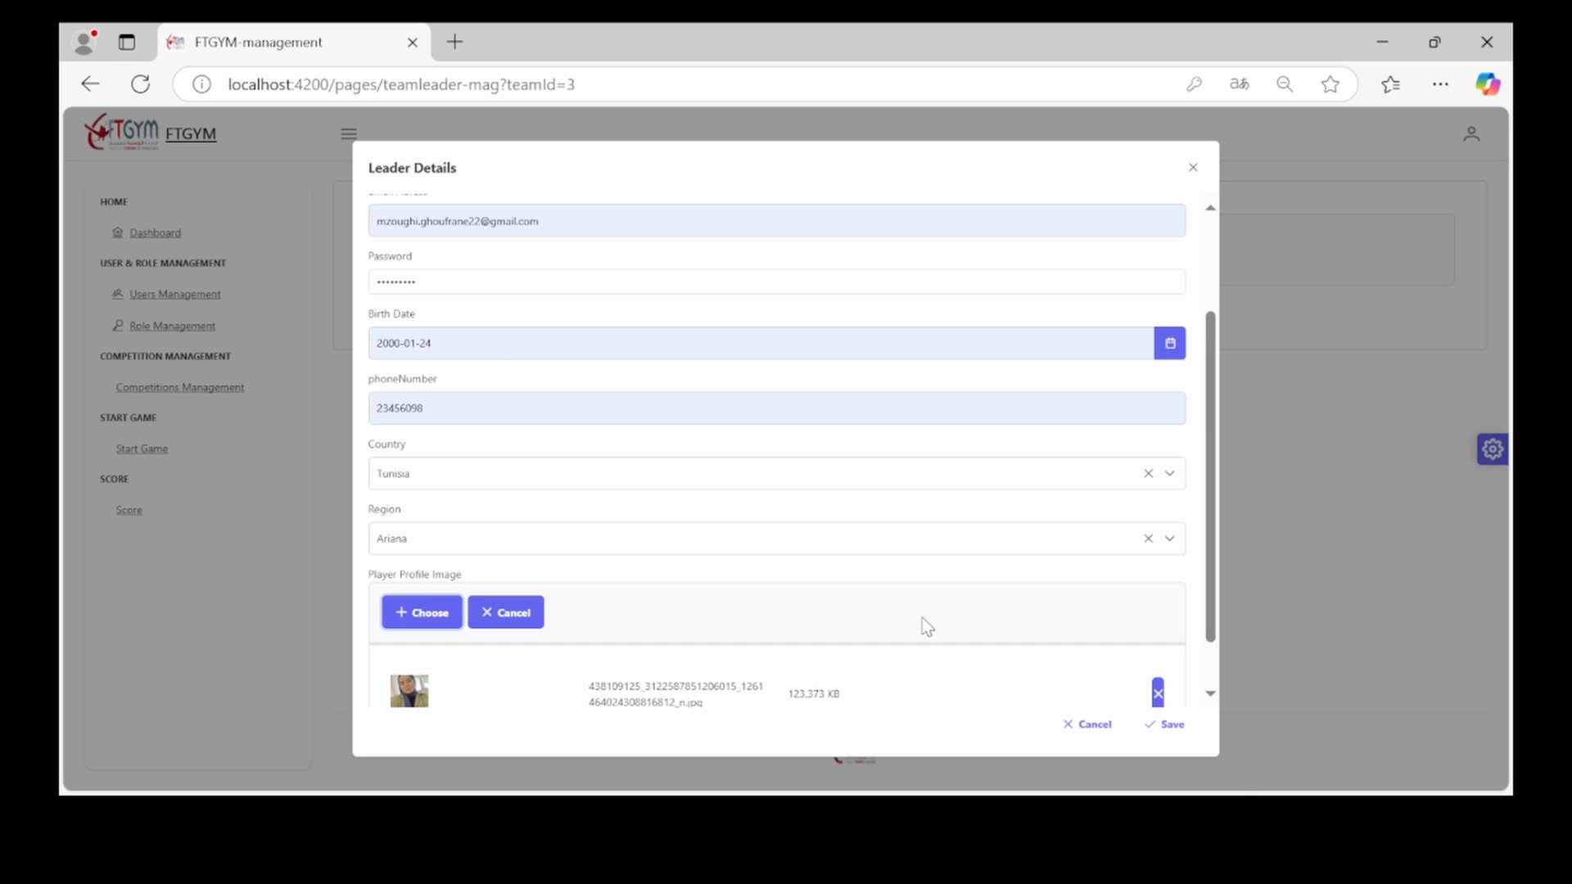
{"action": "left_click", "coordinate": [1154, 731]}
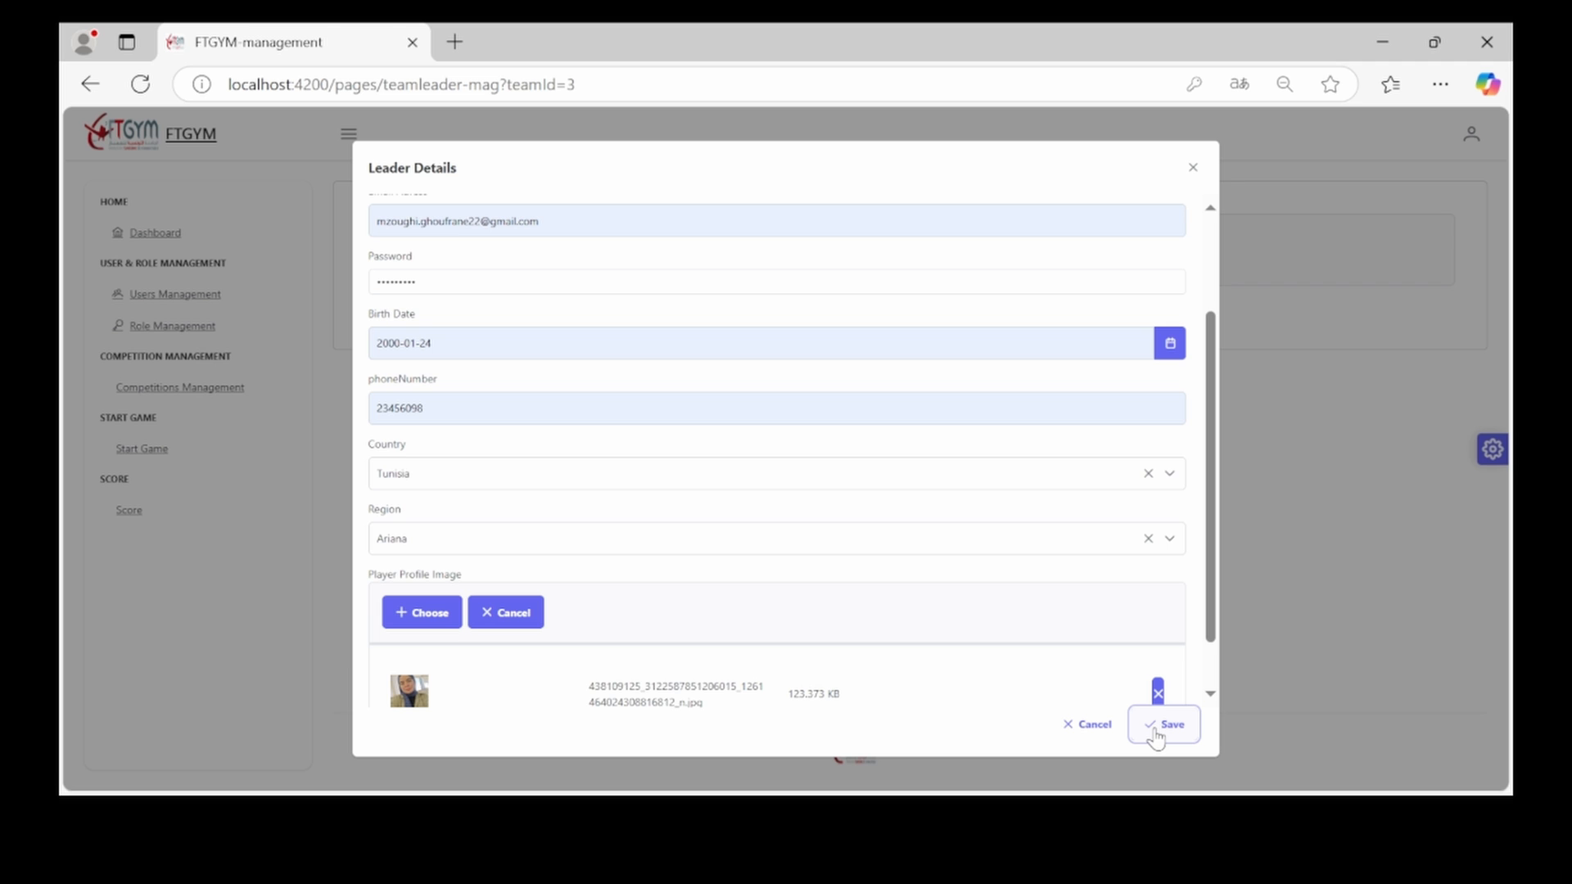
{"action": "left_click", "coordinate": [1161, 725]}
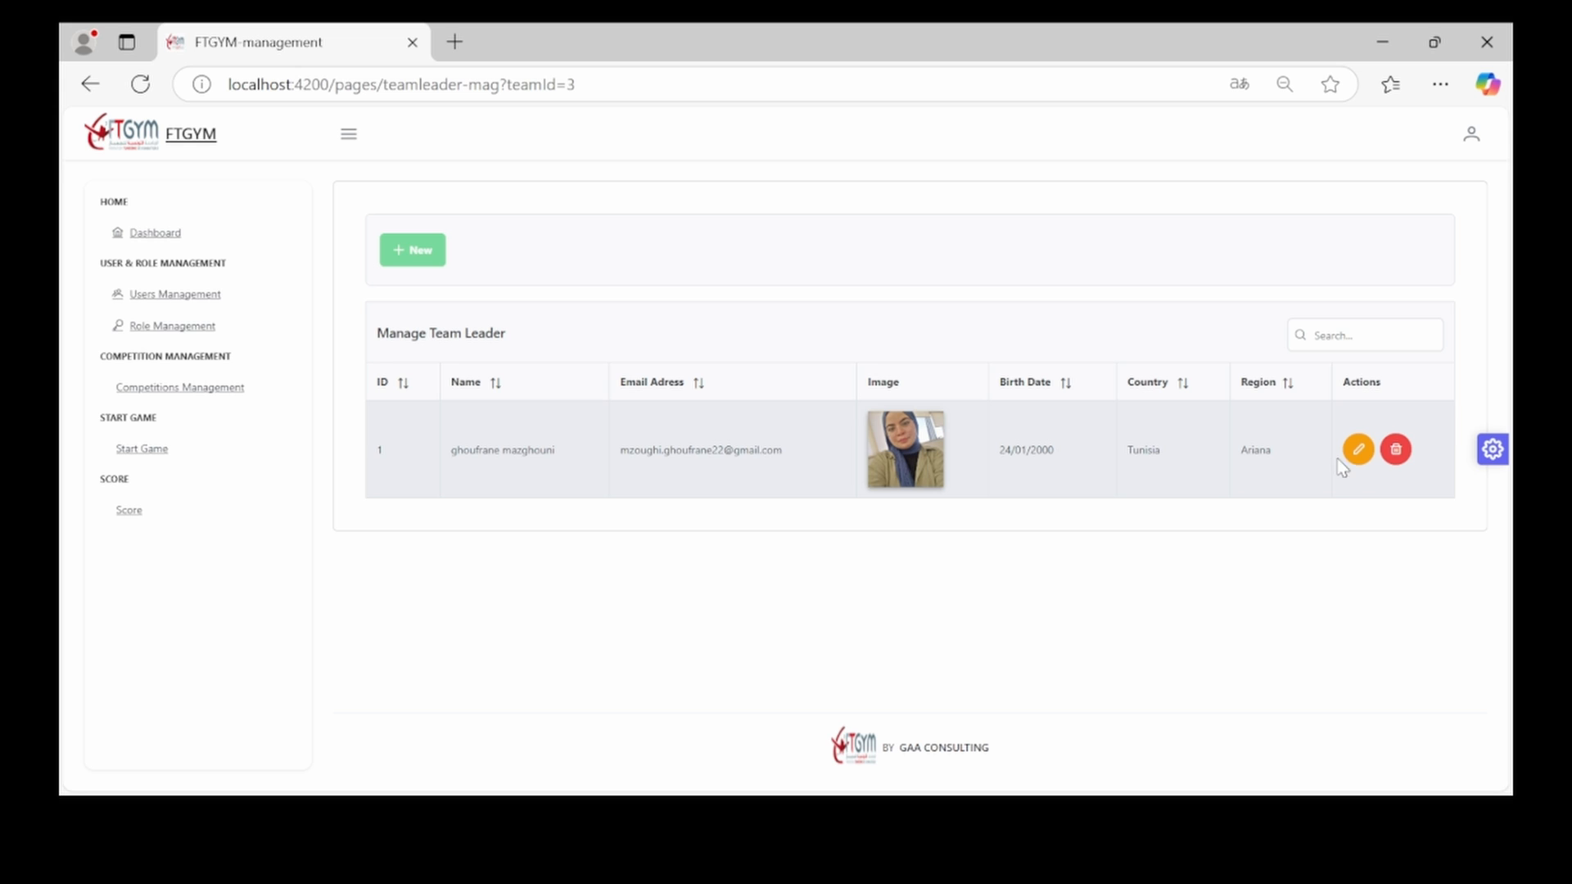
Drop the final letter from the team leader's first name and save the update
{"action": "left_click", "coordinate": [1357, 449]}
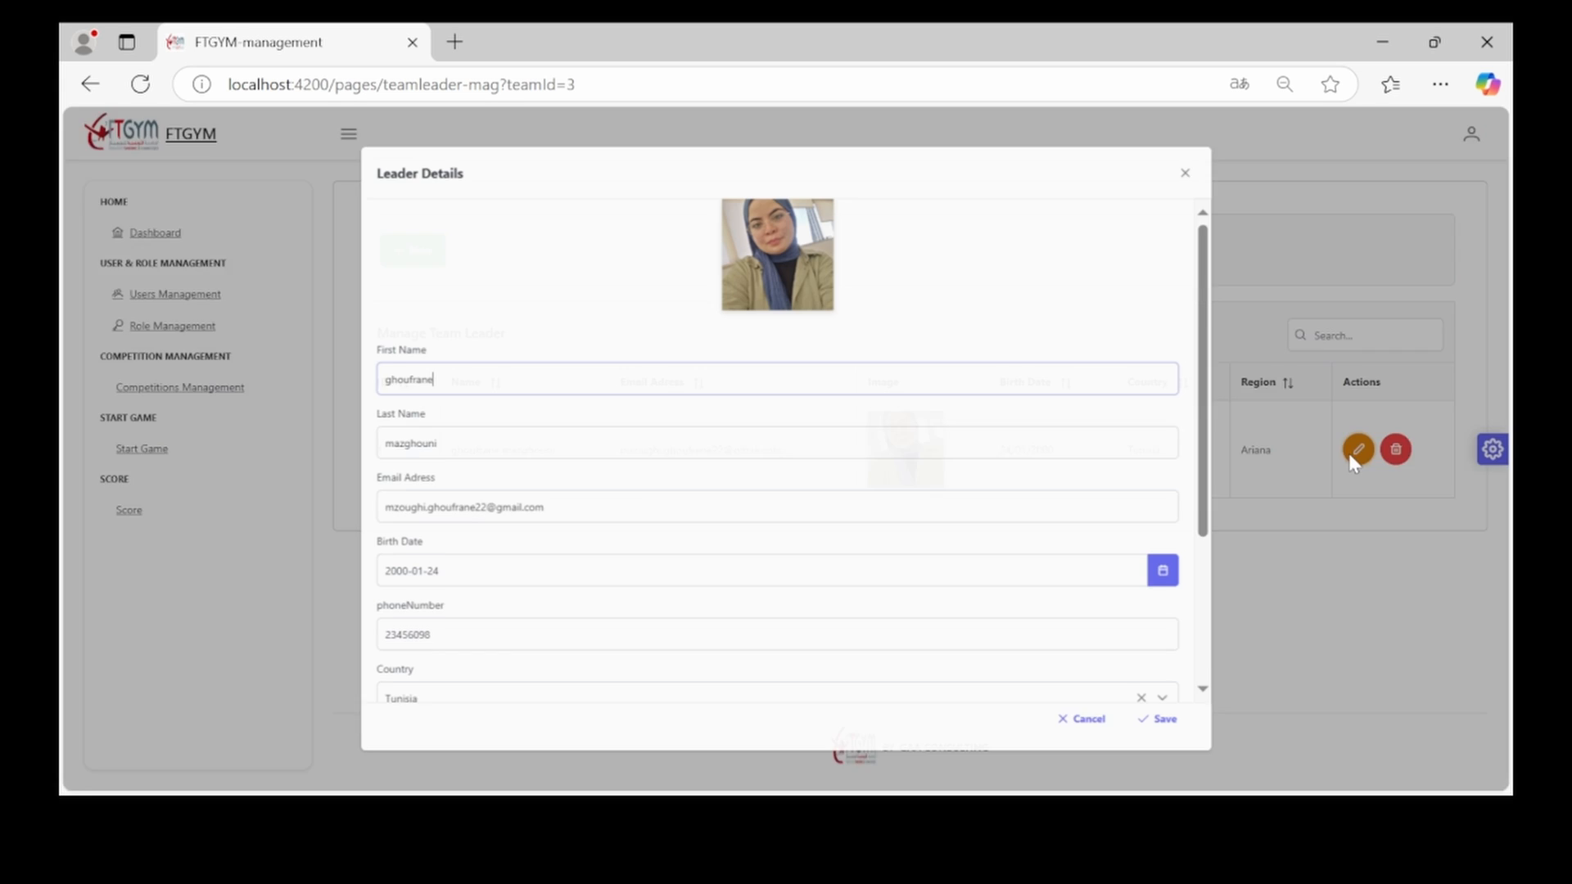
{"action": "key", "text": "BackSpace"}
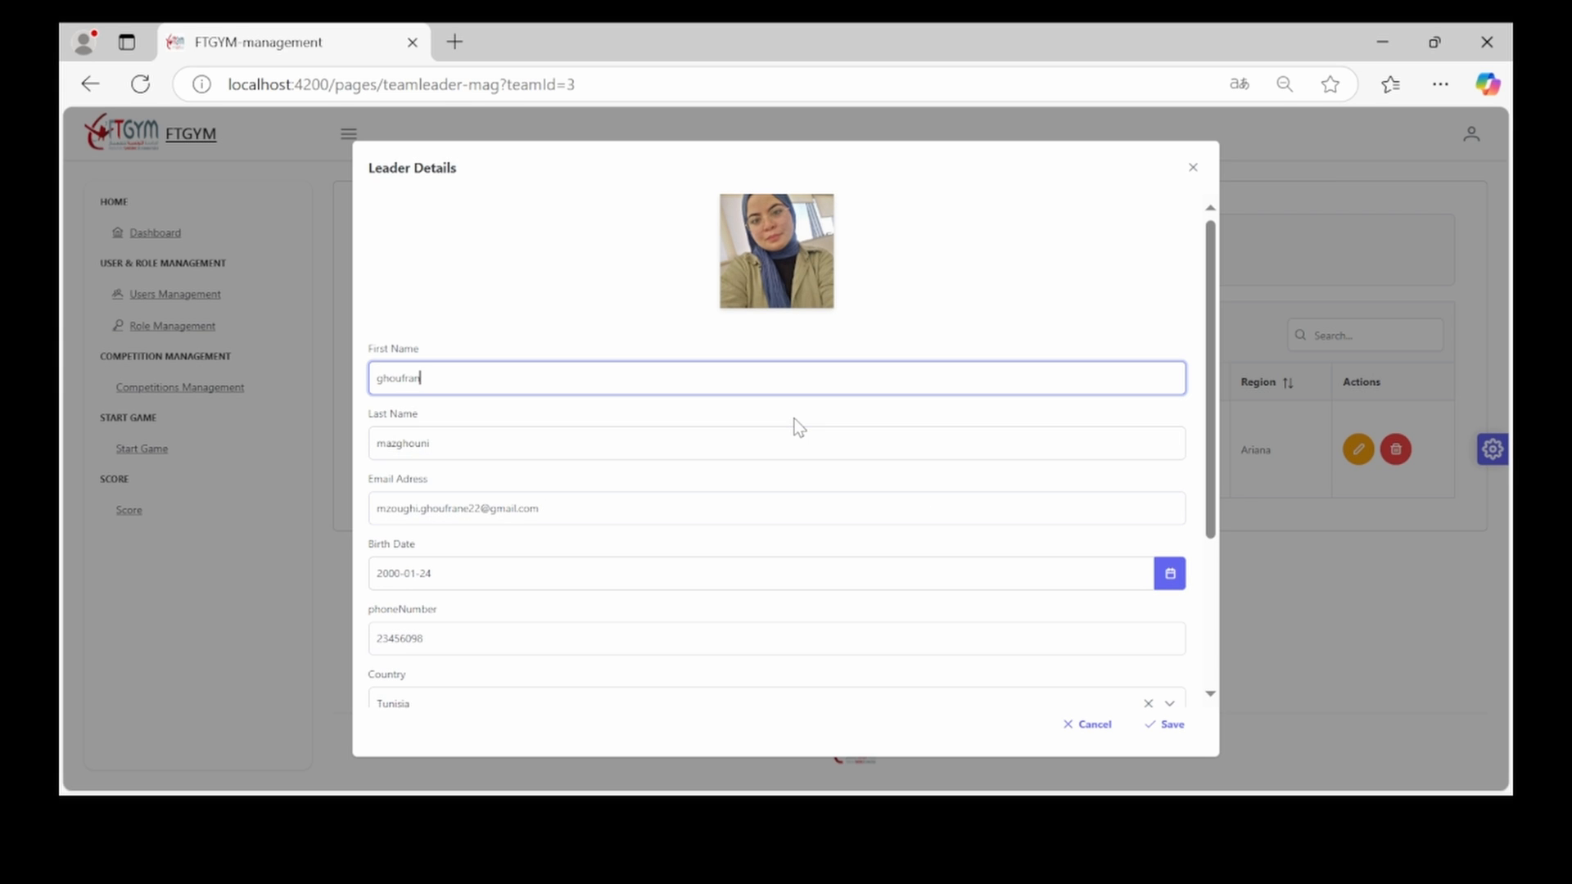
{"action": "left_click", "coordinate": [1169, 728]}
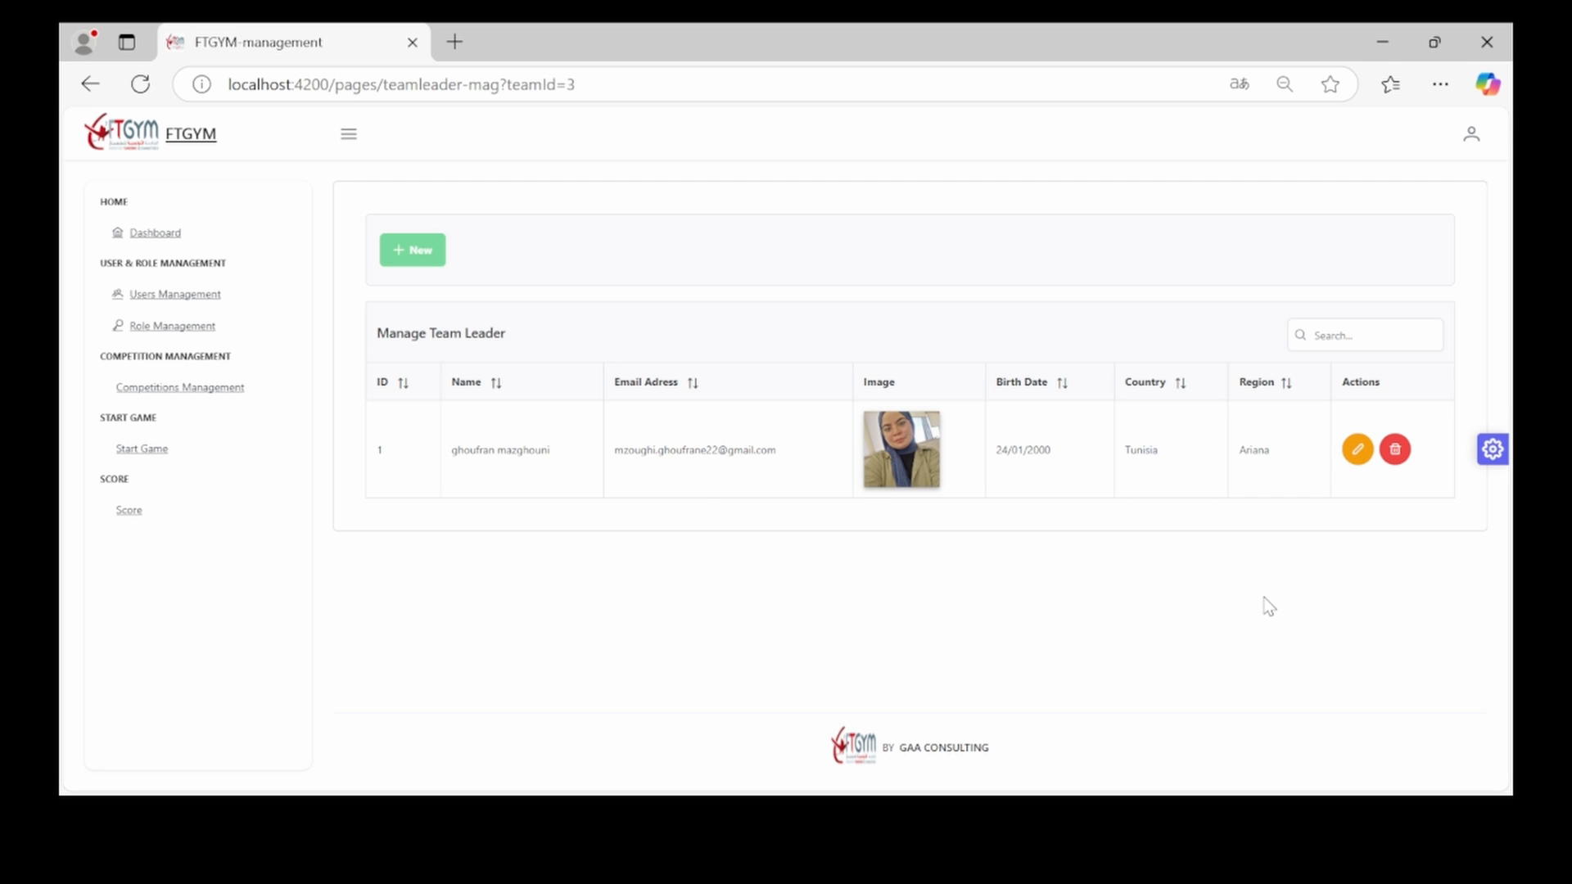
Delete the team leader record and confirm the deletion
{"action": "left_click", "coordinate": [1396, 453]}
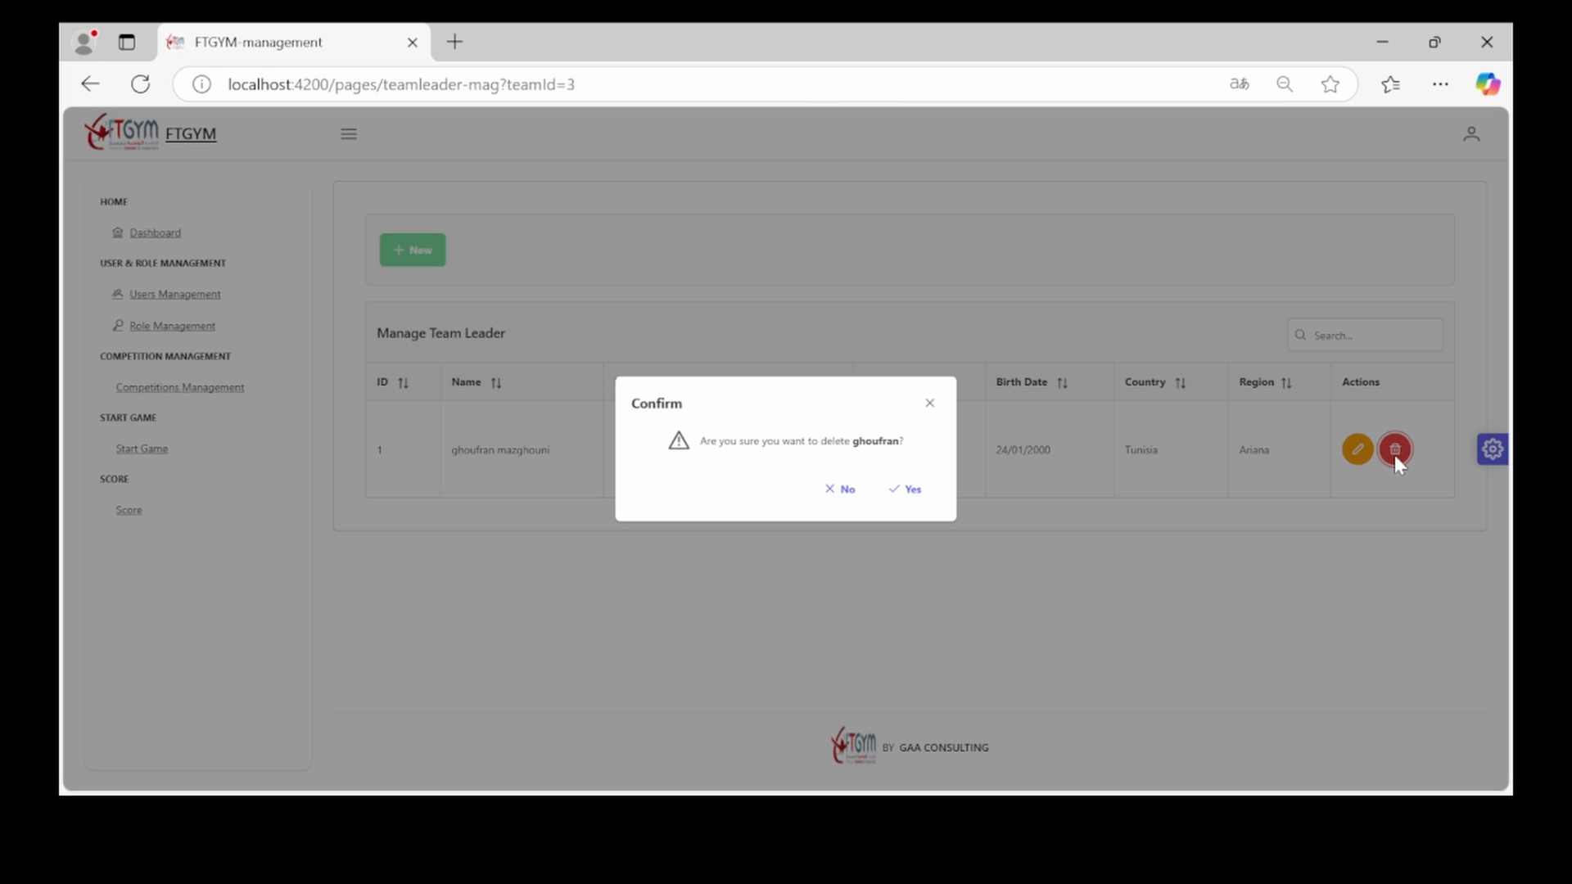
{"action": "left_click", "coordinate": [909, 489]}
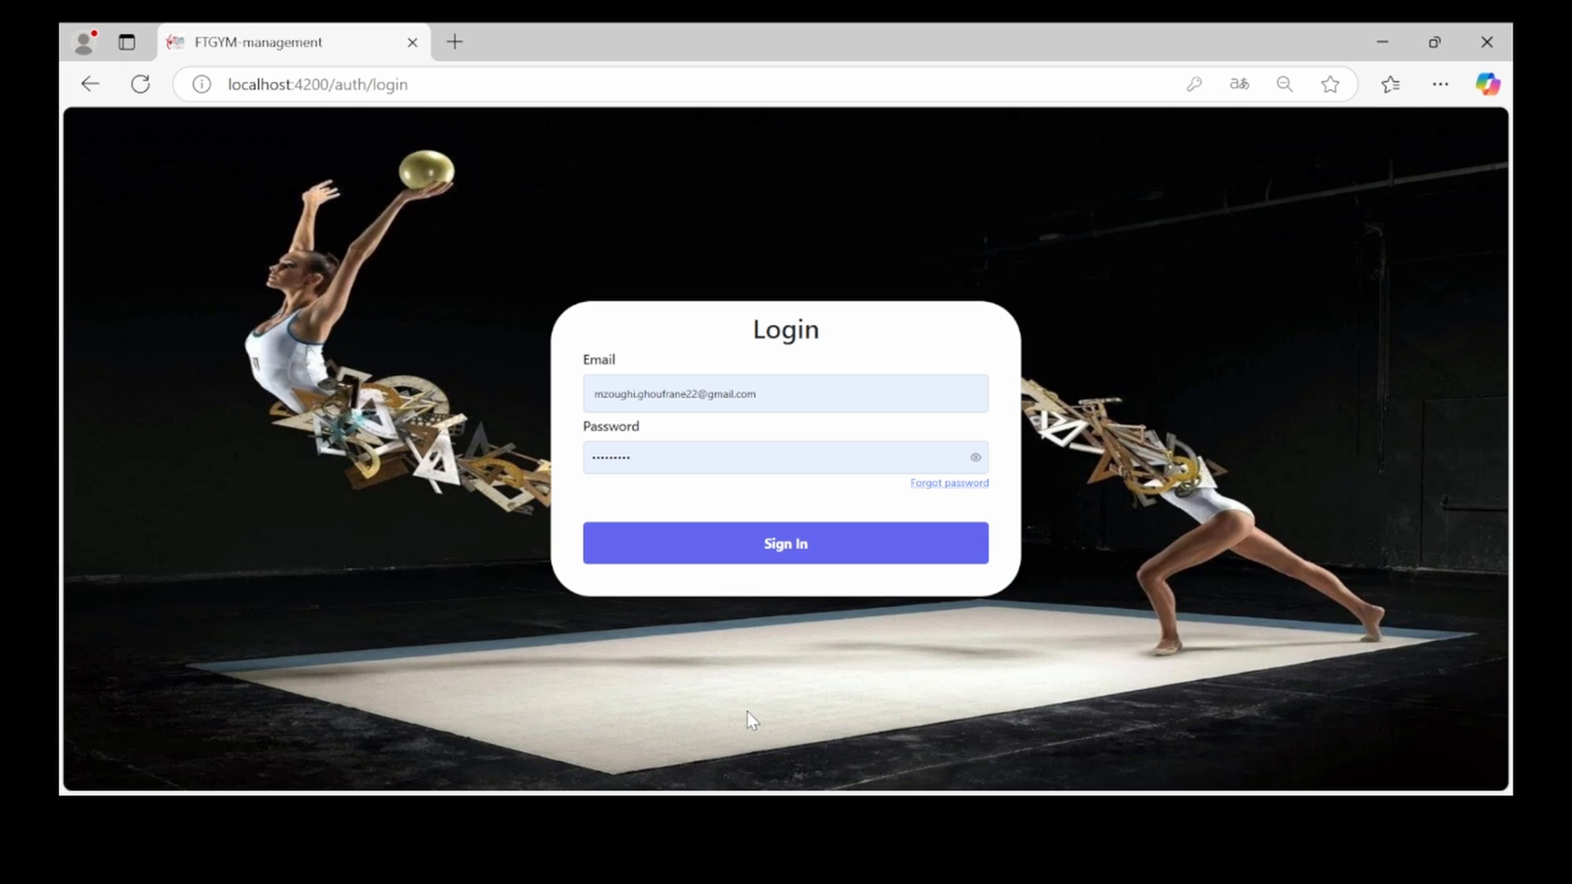
Sign in and open competition 2027's Men's Artistic Gymnastics Teams list
{"action": "left_click", "coordinate": [806, 551]}
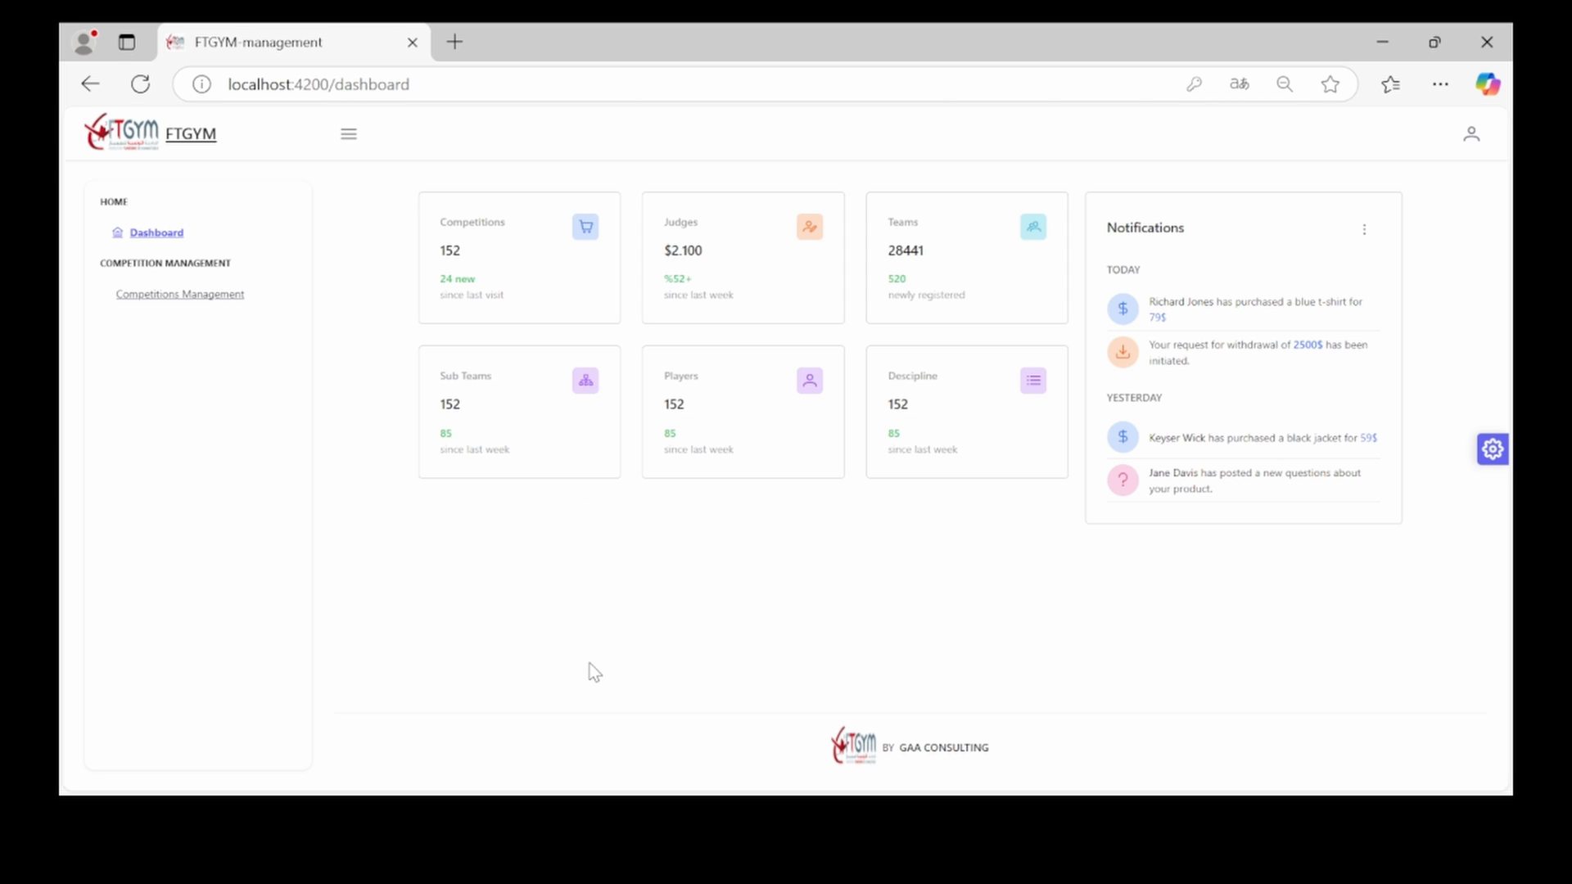
{"action": "left_click", "coordinate": [234, 311]}
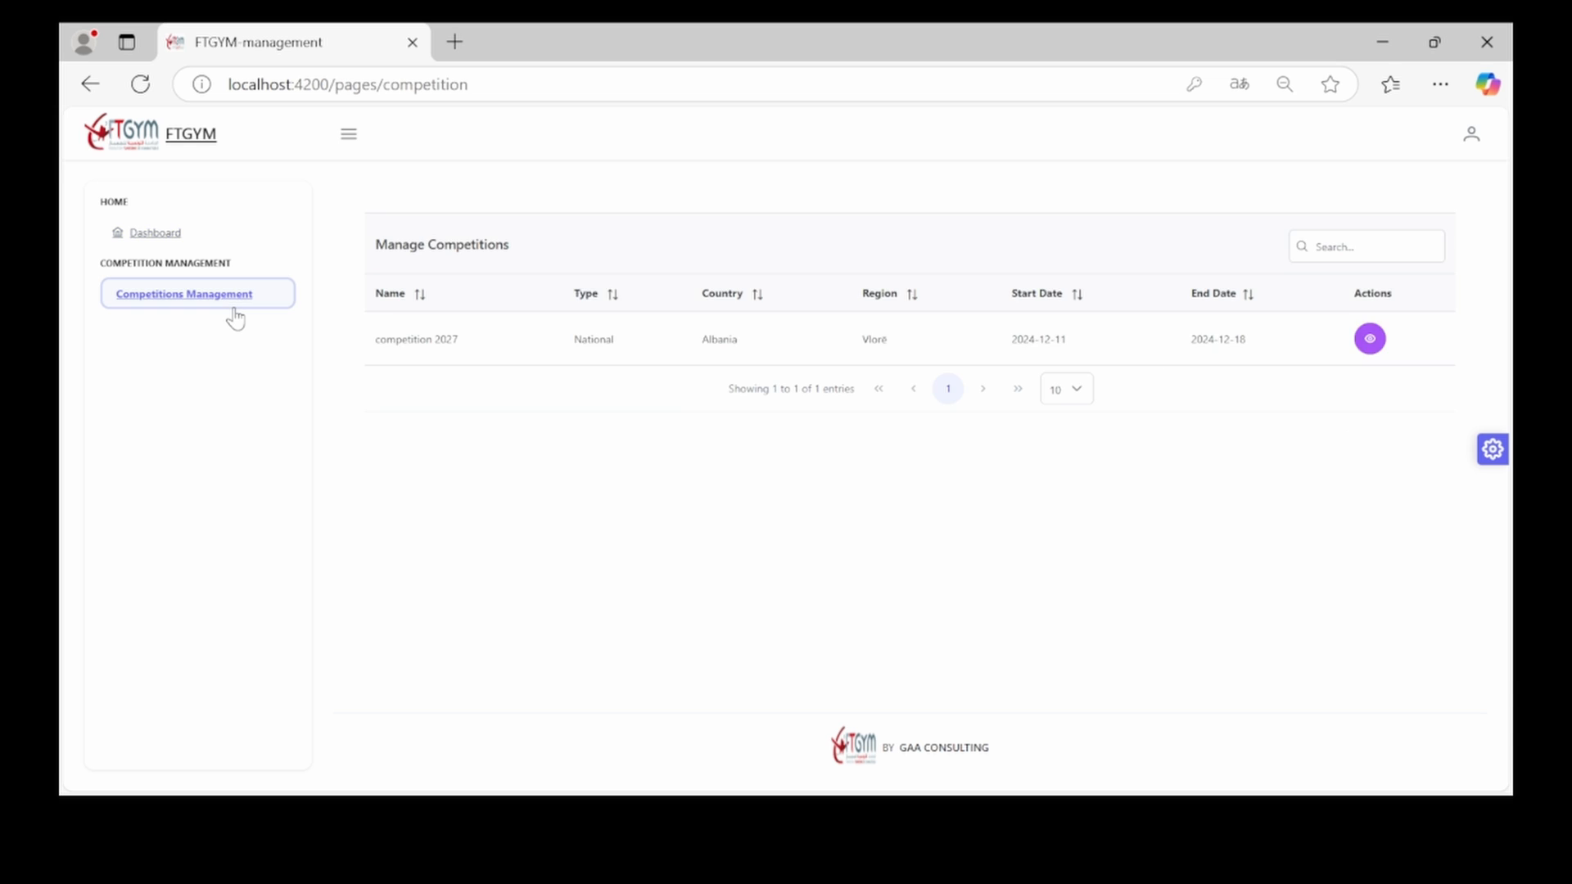
{"action": "left_click", "coordinate": [1375, 342]}
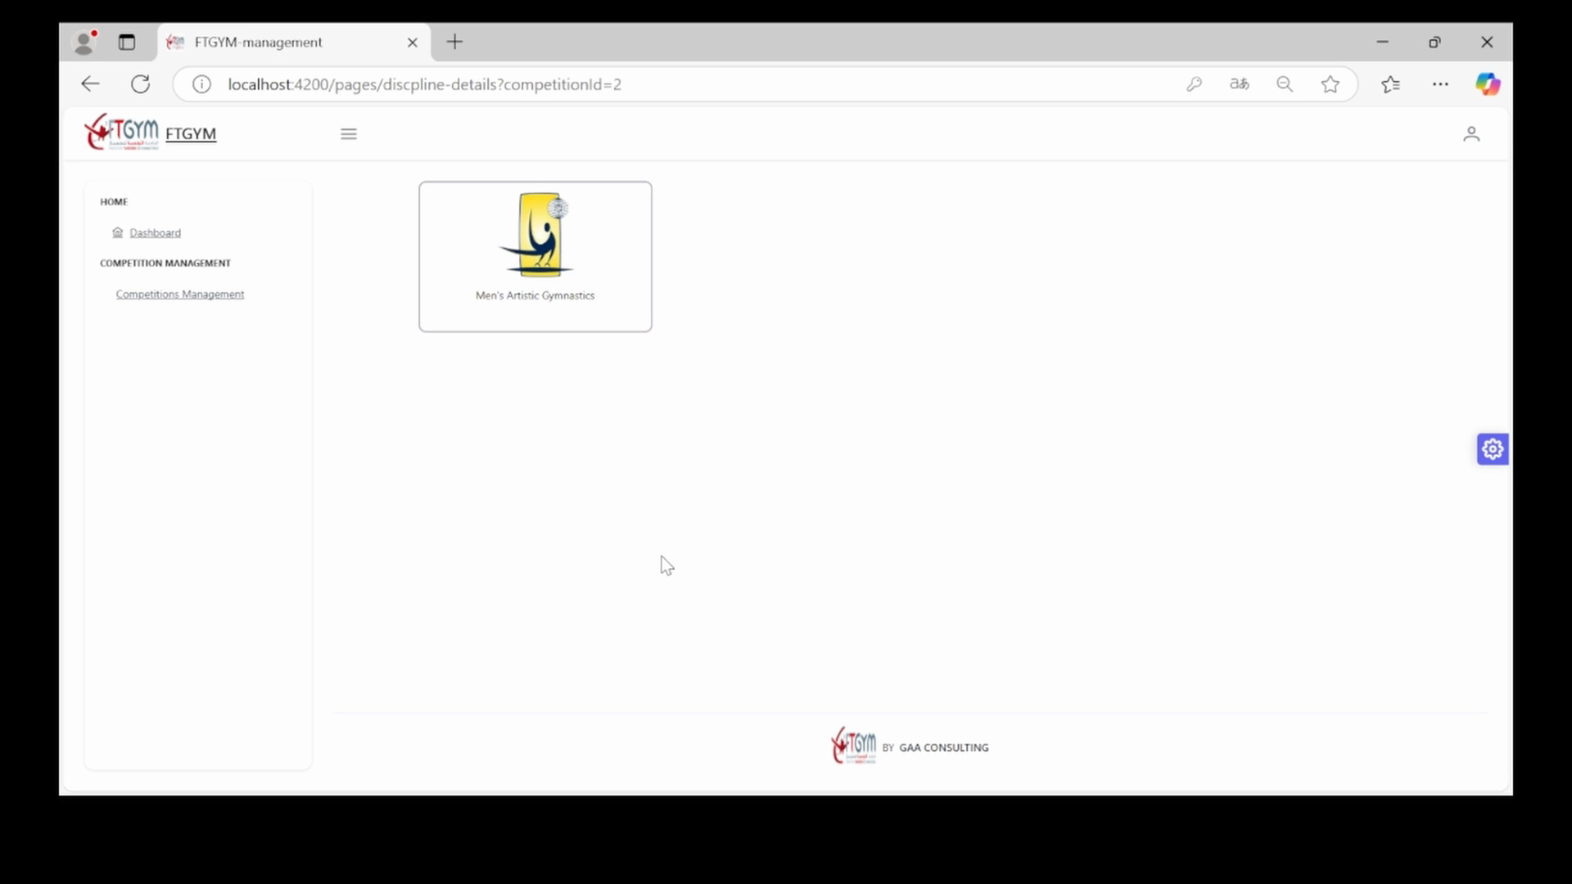
{"action": "left_click", "coordinate": [487, 315]}
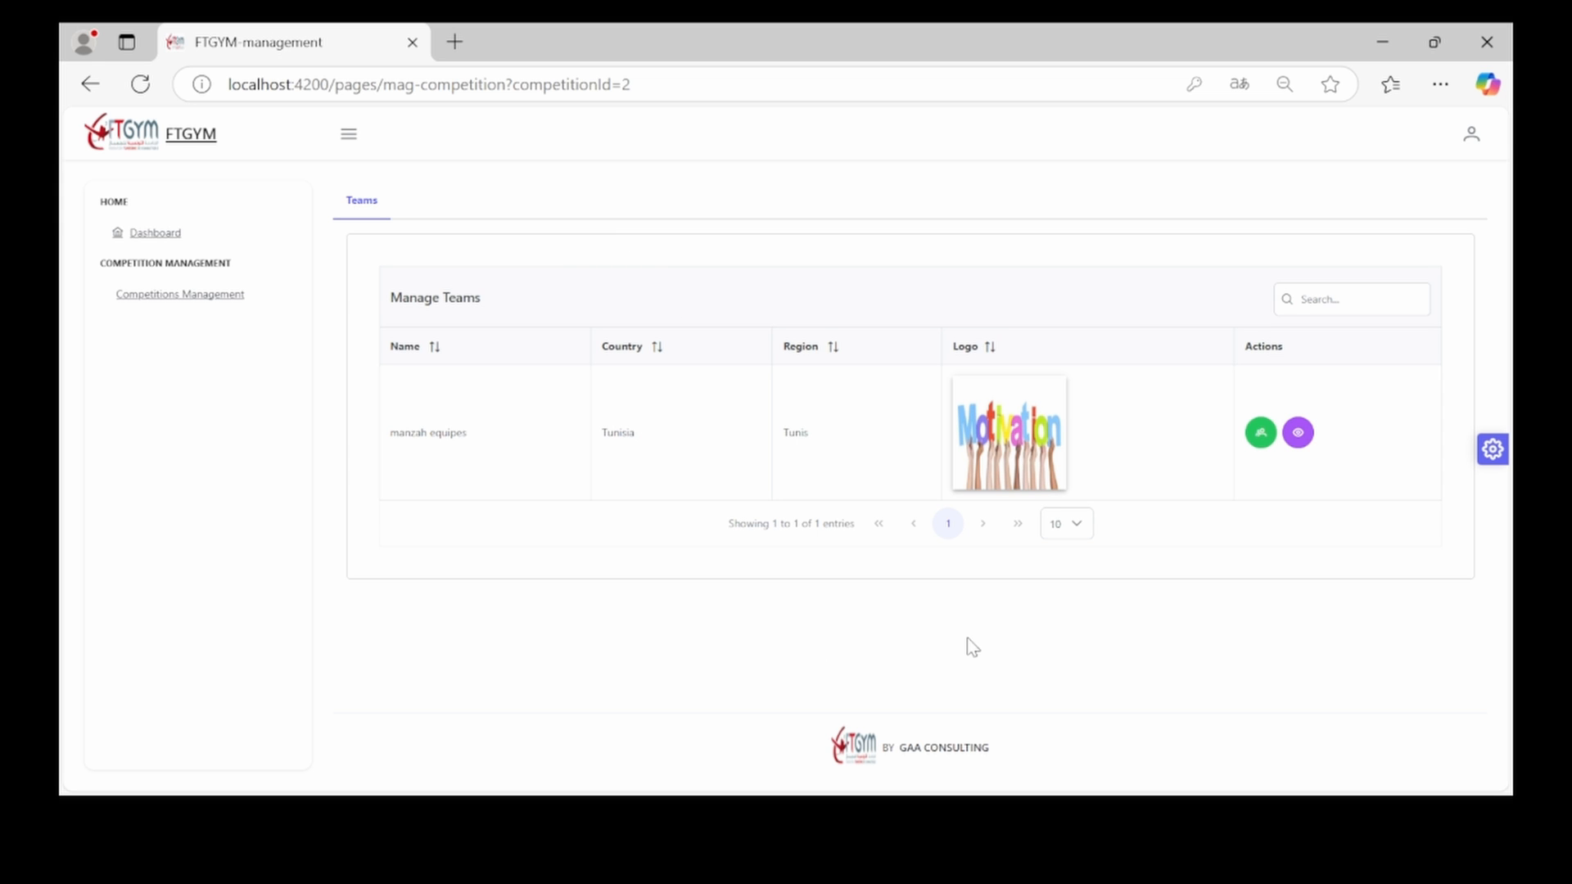
Start a new player for manzah equipes with autofilled name and birth date 6 July 2020
{"action": "left_click", "coordinate": [1262, 440]}
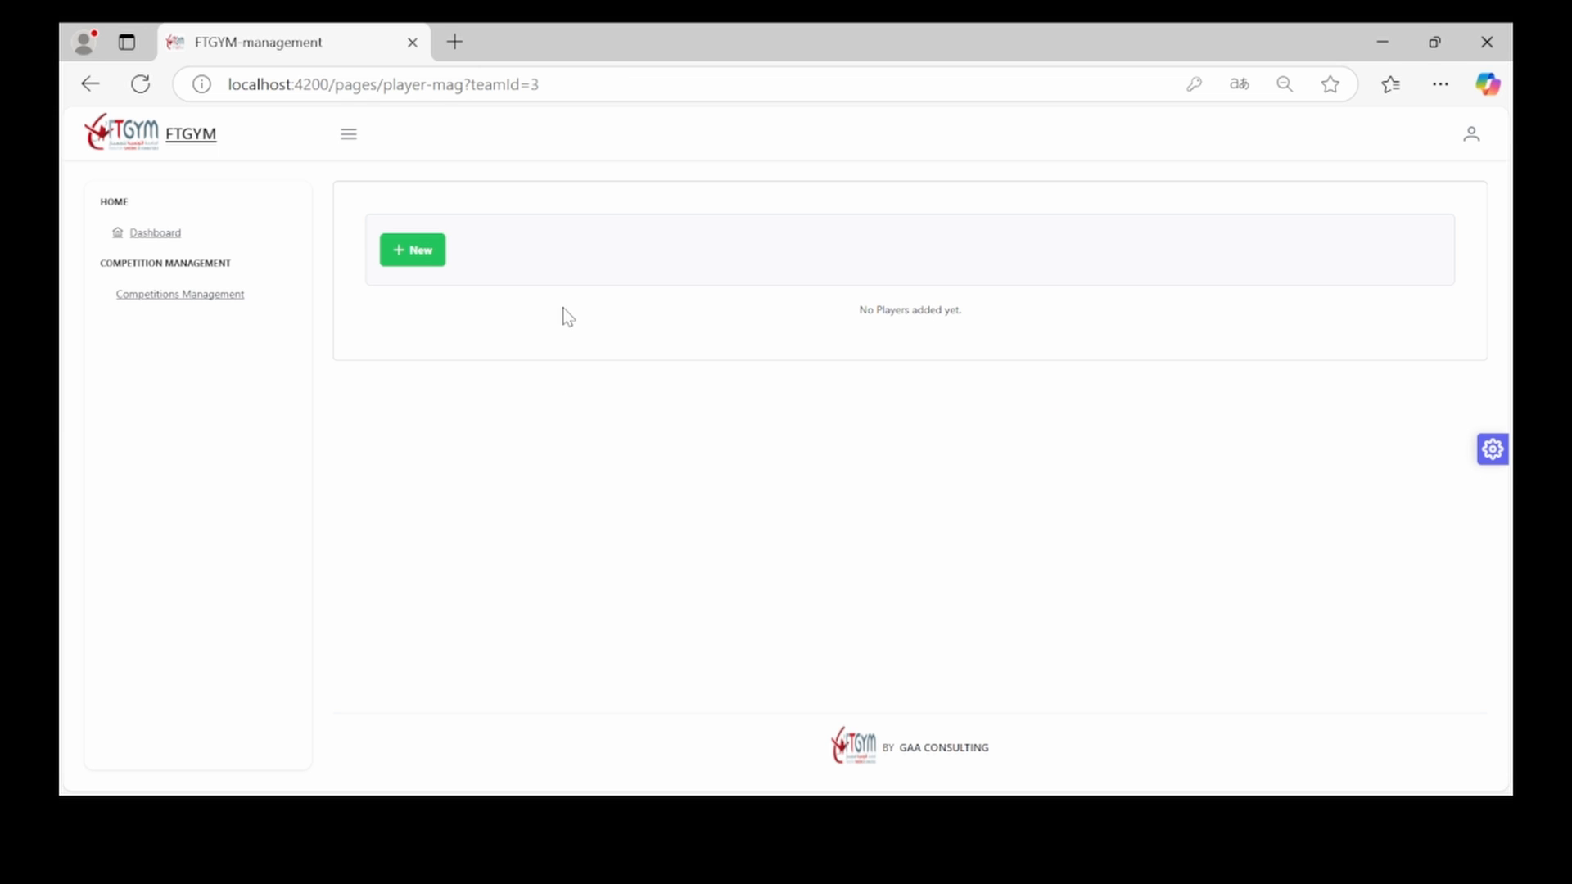
{"action": "left_click", "coordinate": [442, 258]}
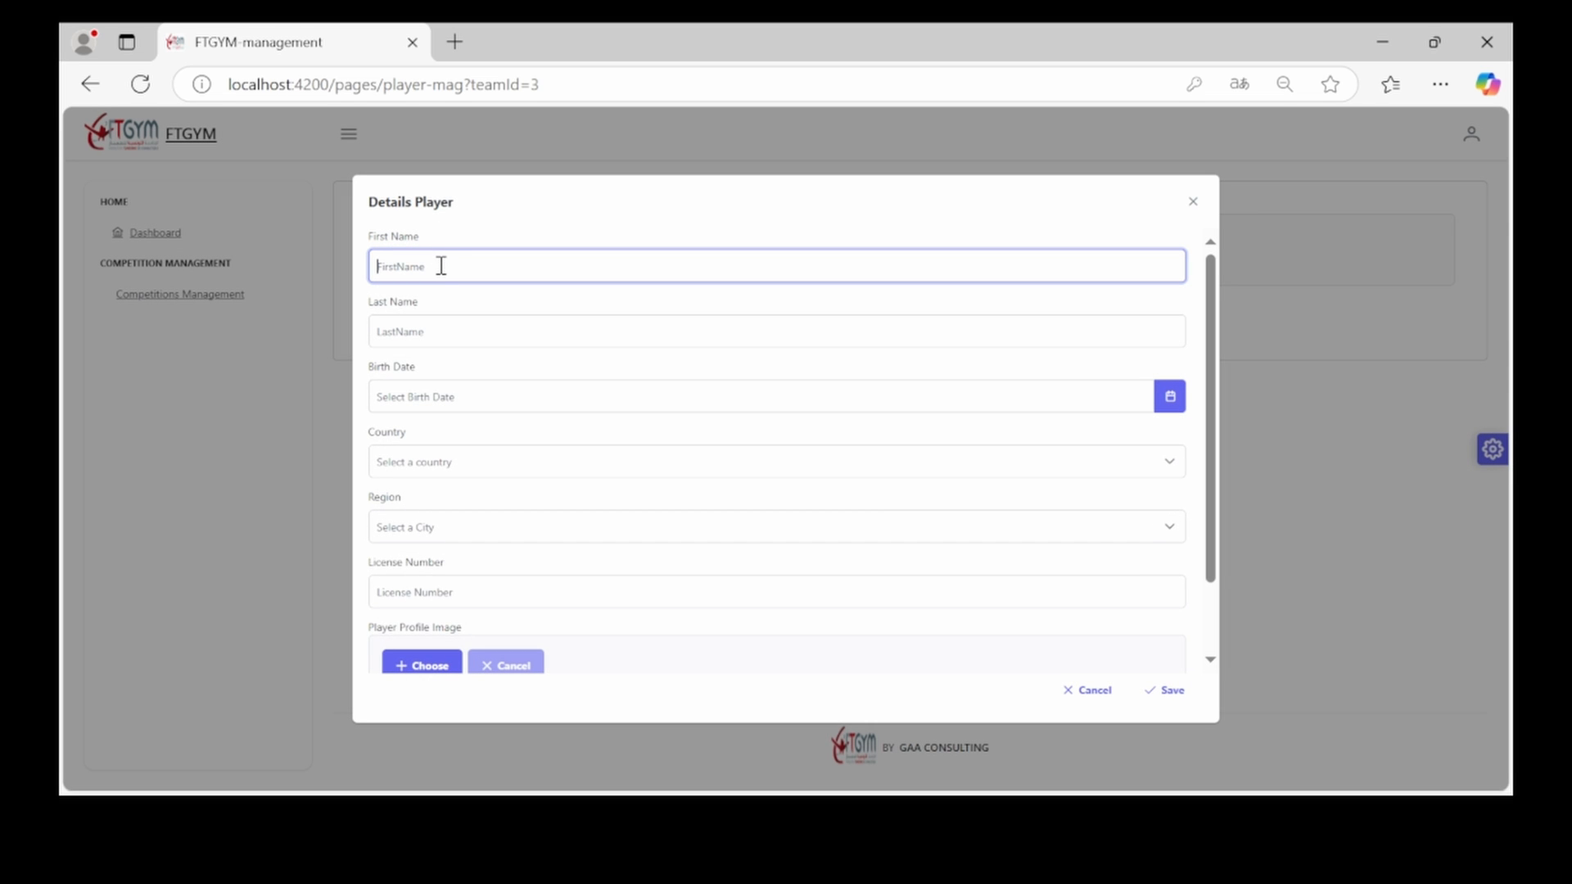
{"action": "left_click", "coordinate": [446, 463]}
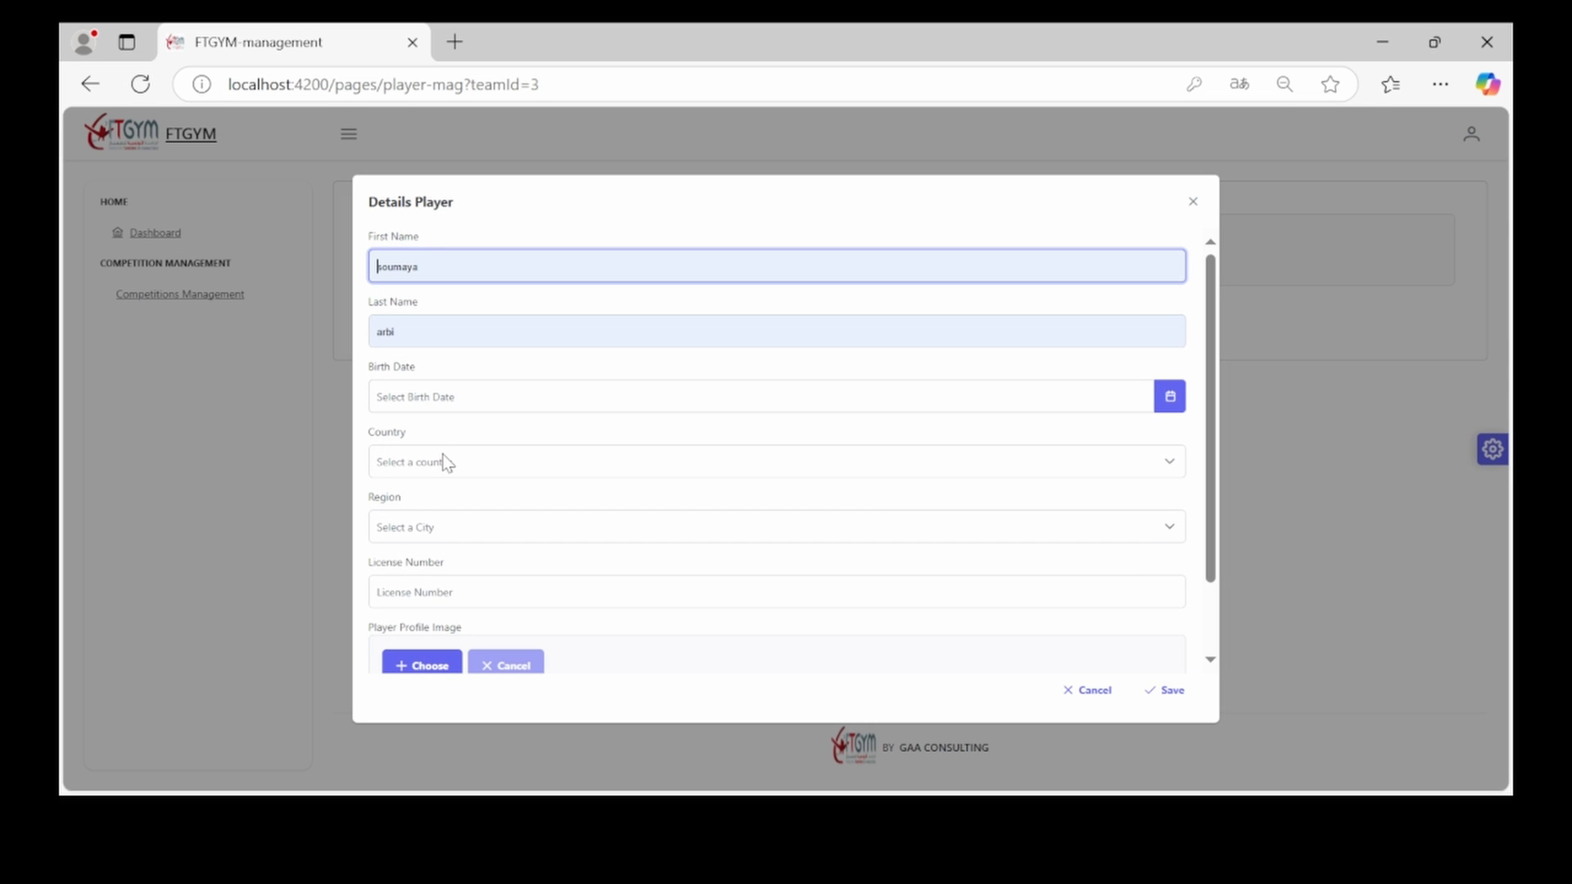
{"action": "left_click", "coordinate": [420, 396]}
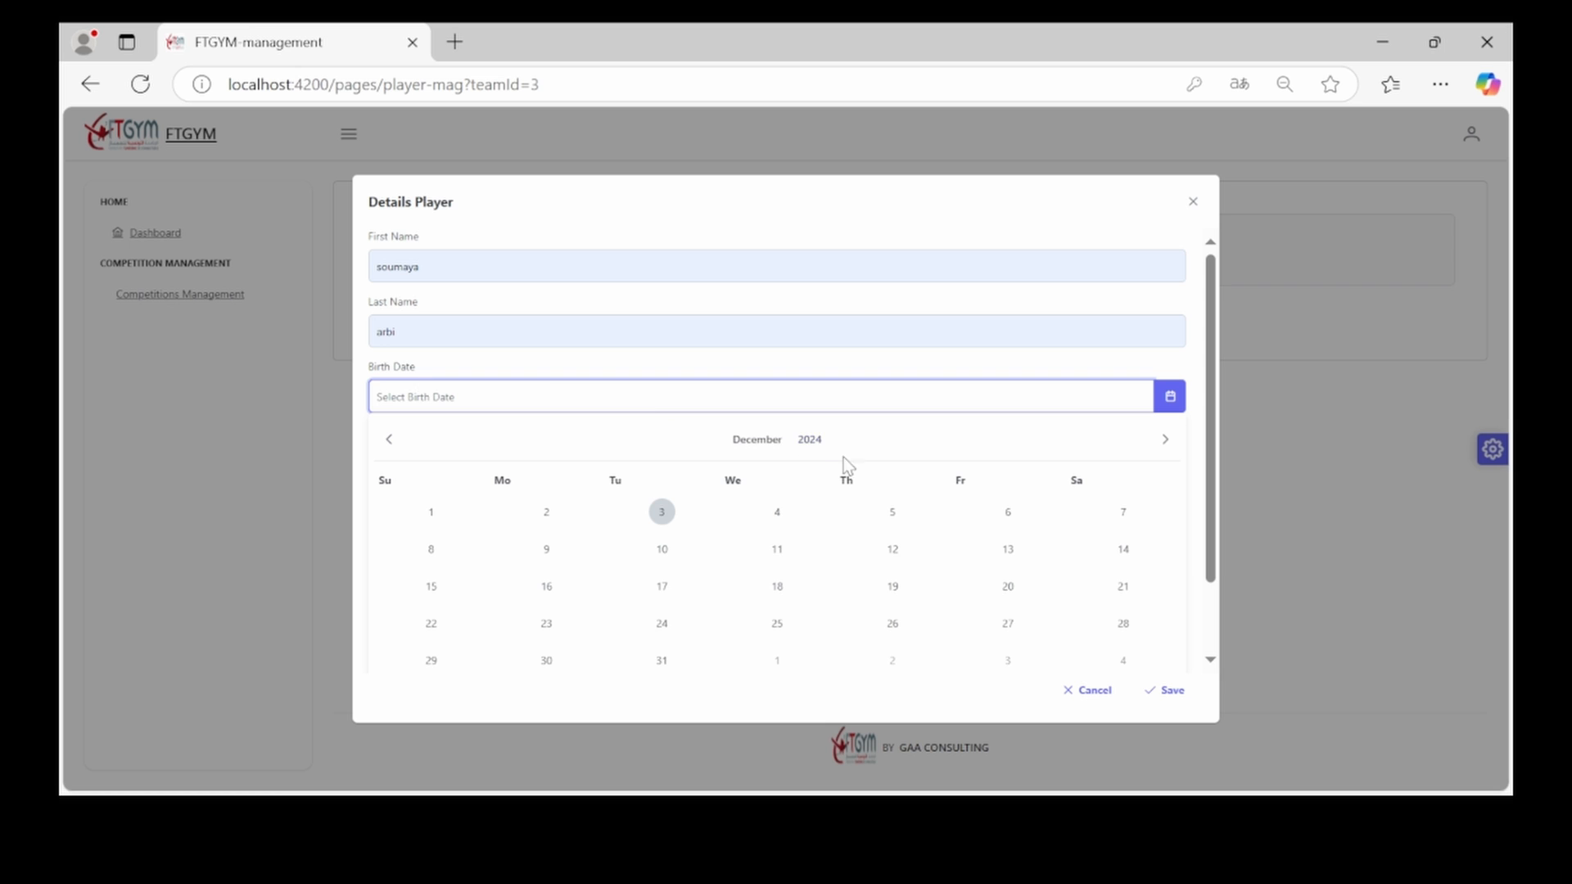
{"action": "left_click", "coordinate": [818, 444]}
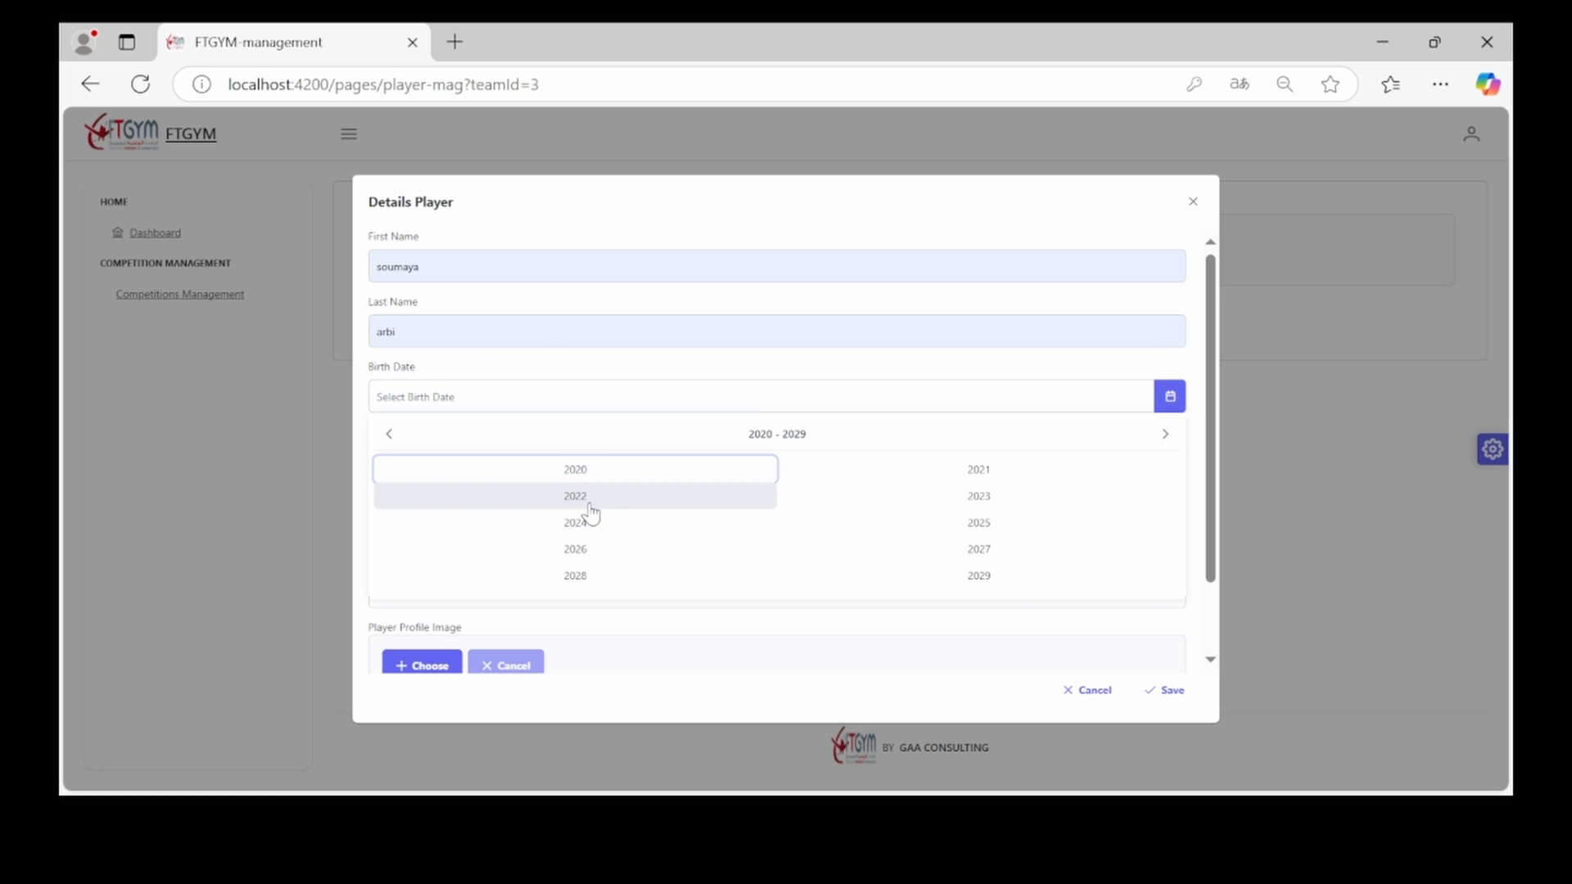
{"action": "left_click", "coordinate": [534, 473]}
{"action": "left_click", "coordinate": [533, 536]}
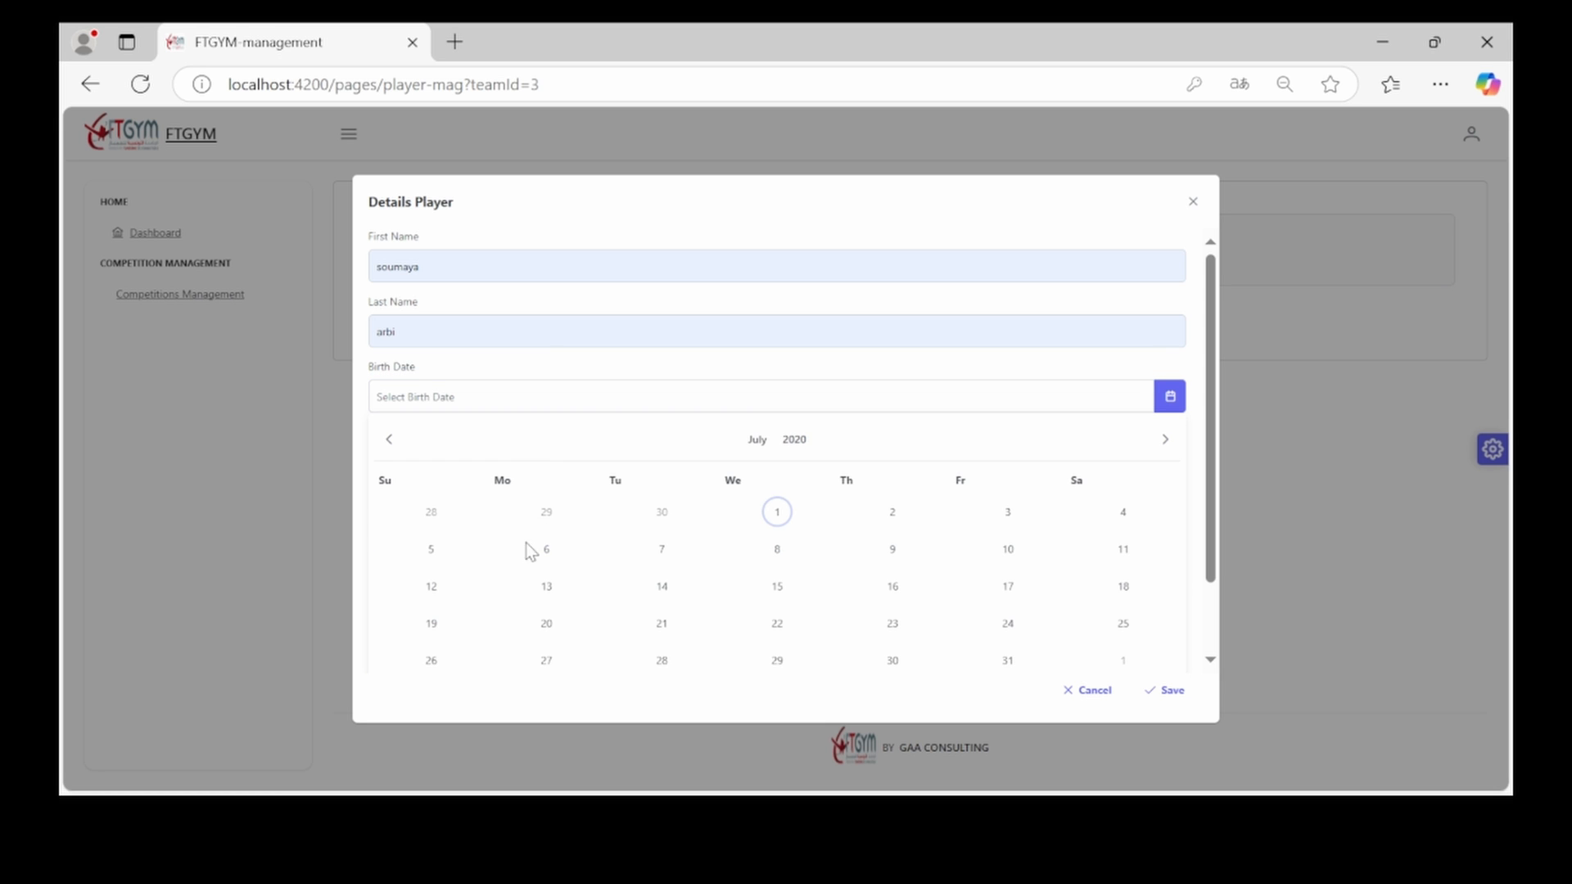
{"action": "left_click", "coordinate": [546, 549]}
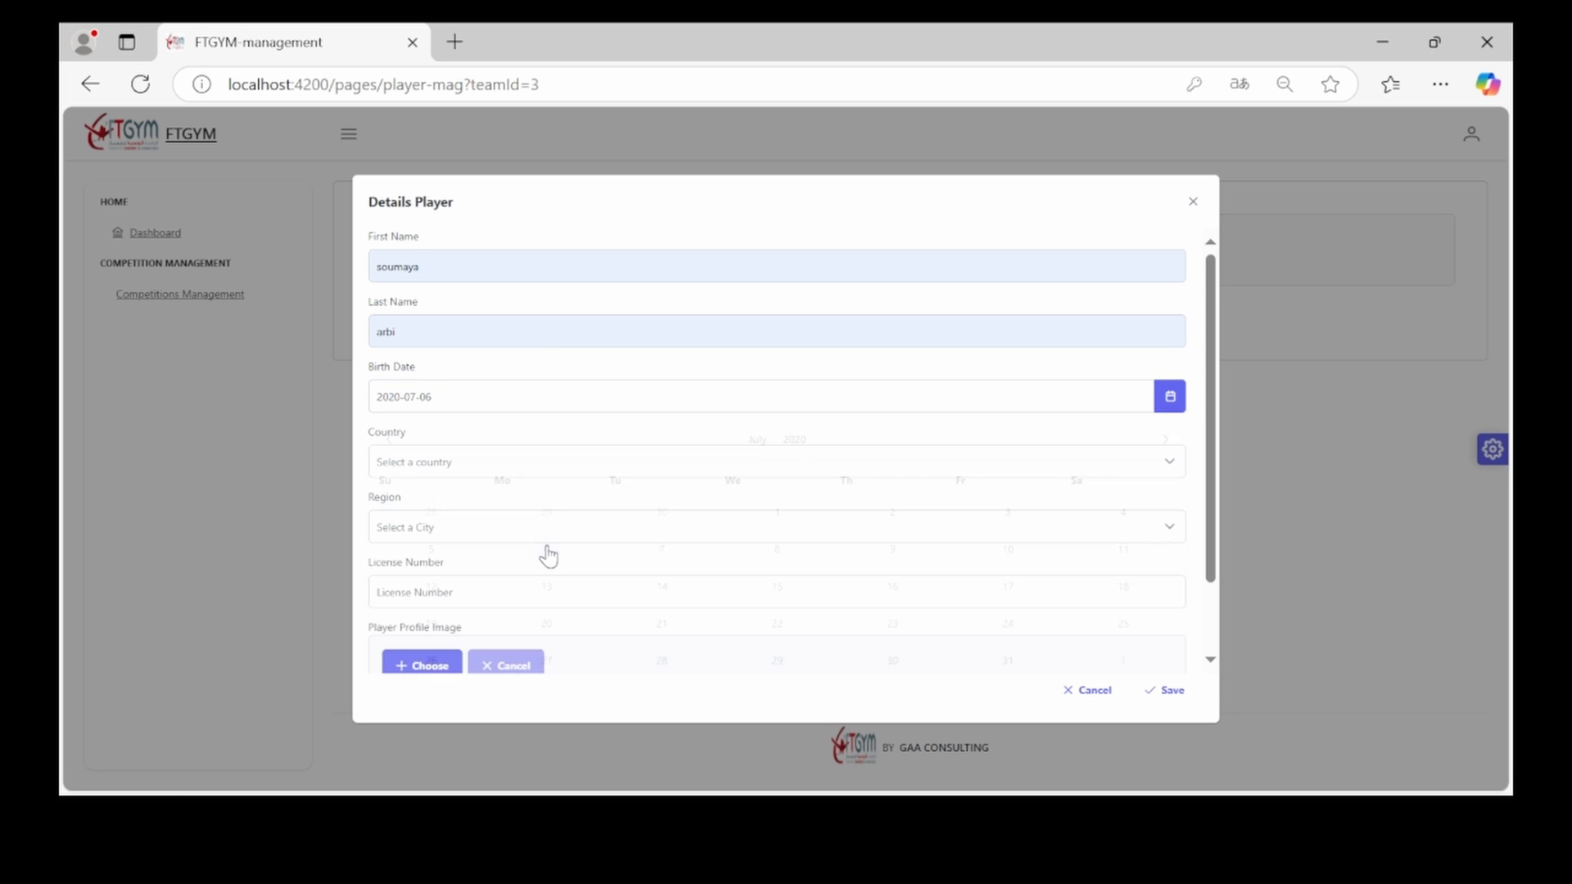
Set country Algeria and region Oran, fill in the licence number, attach a photo, and save
{"action": "left_click", "coordinate": [506, 475]}
{"action": "left_click", "coordinate": [507, 475]}
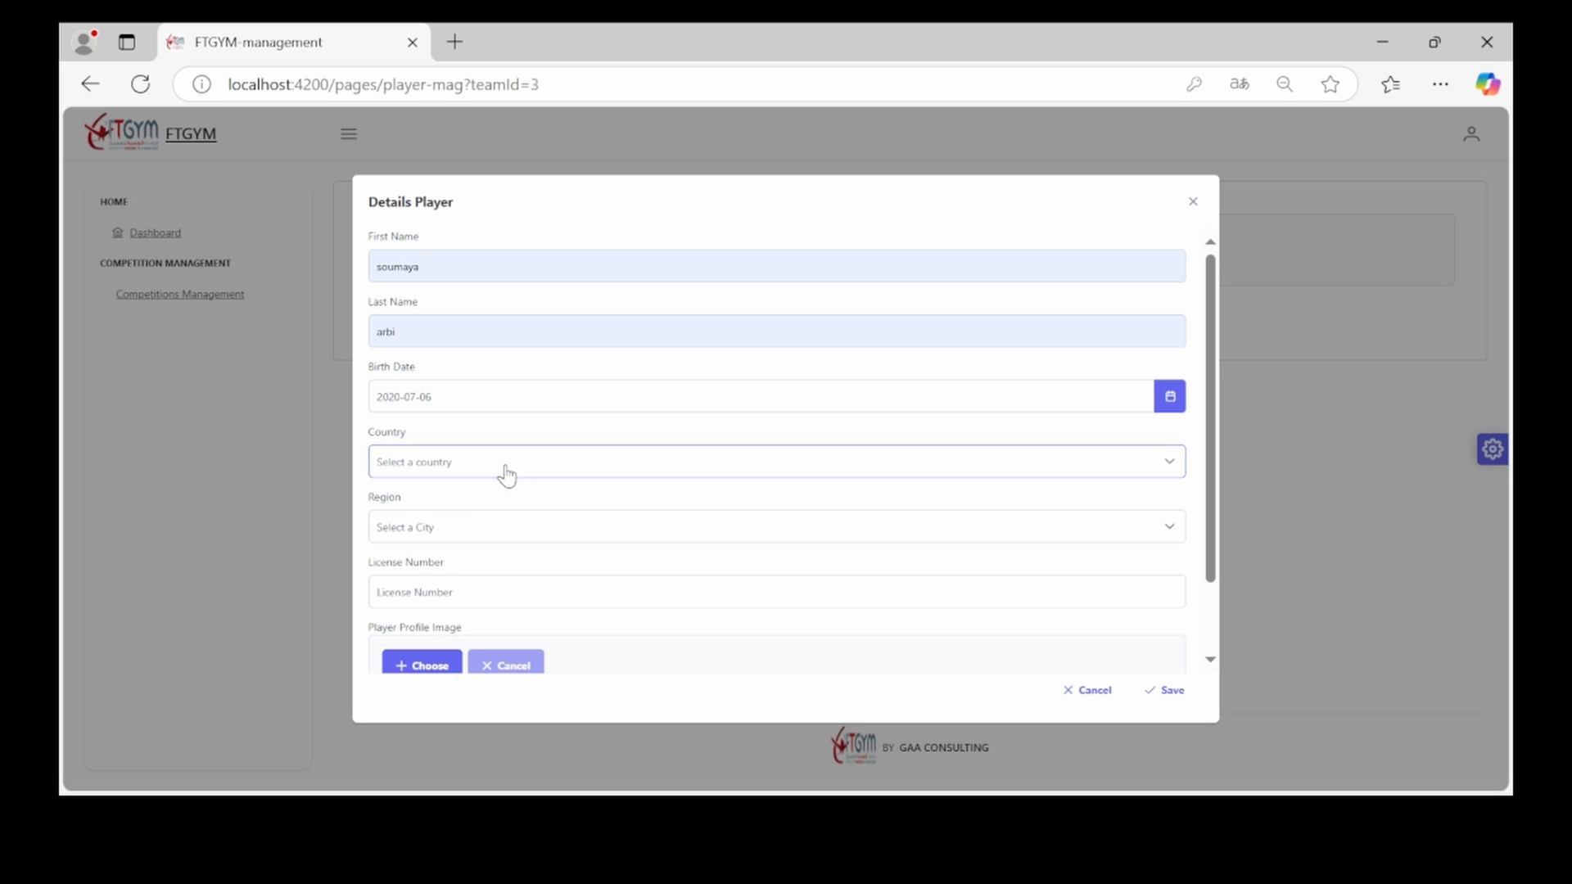
{"action": "left_click", "coordinate": [507, 474]}
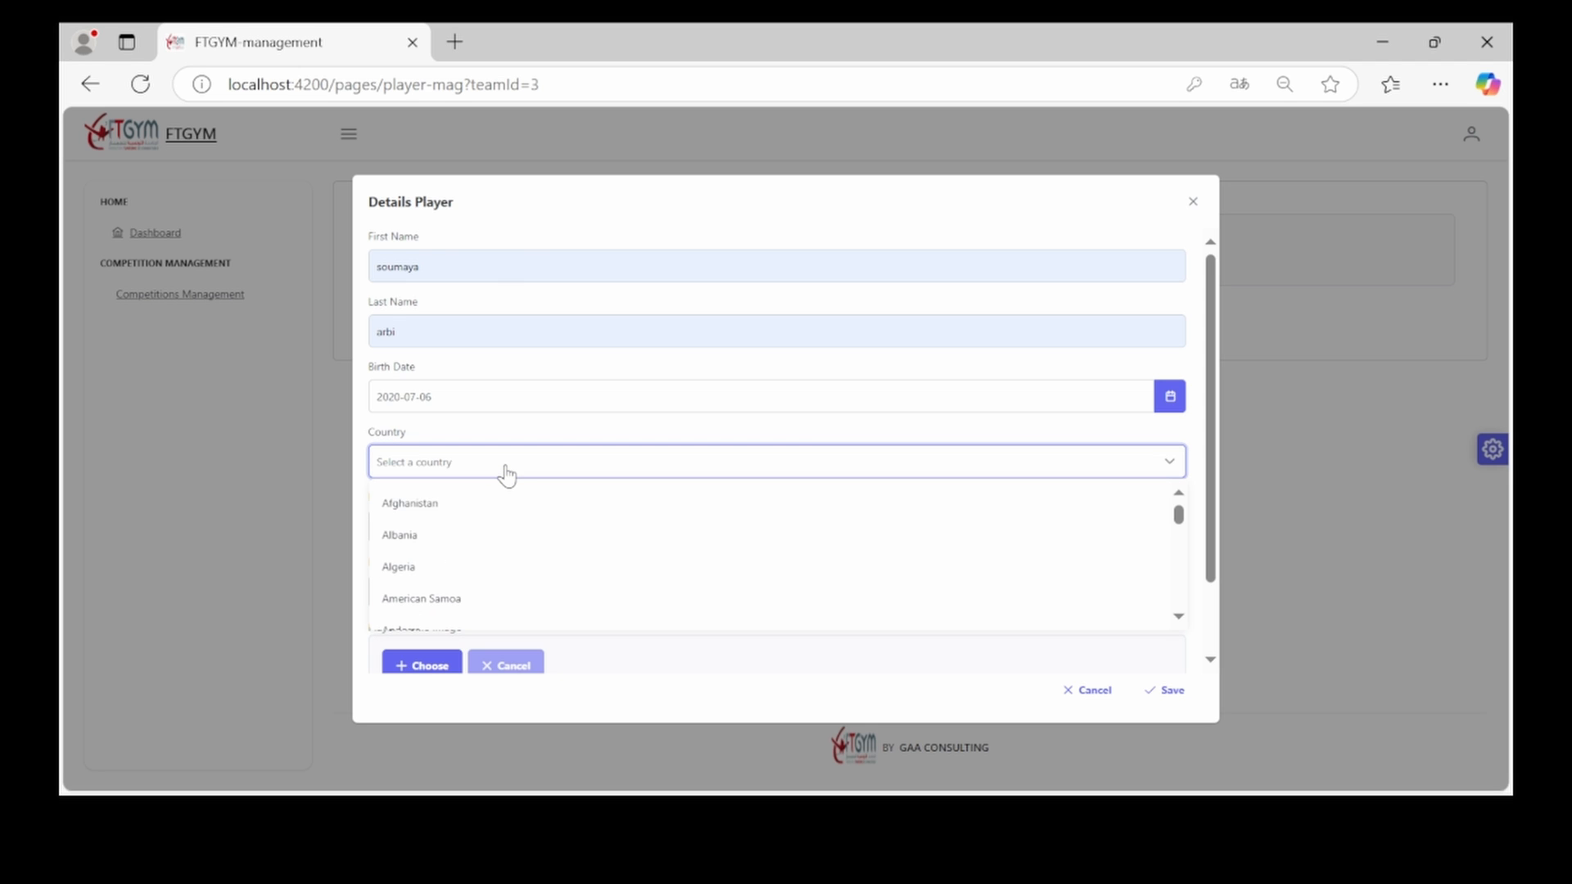
{"action": "left_click", "coordinate": [484, 560]}
{"action": "left_click", "coordinate": [466, 538]}
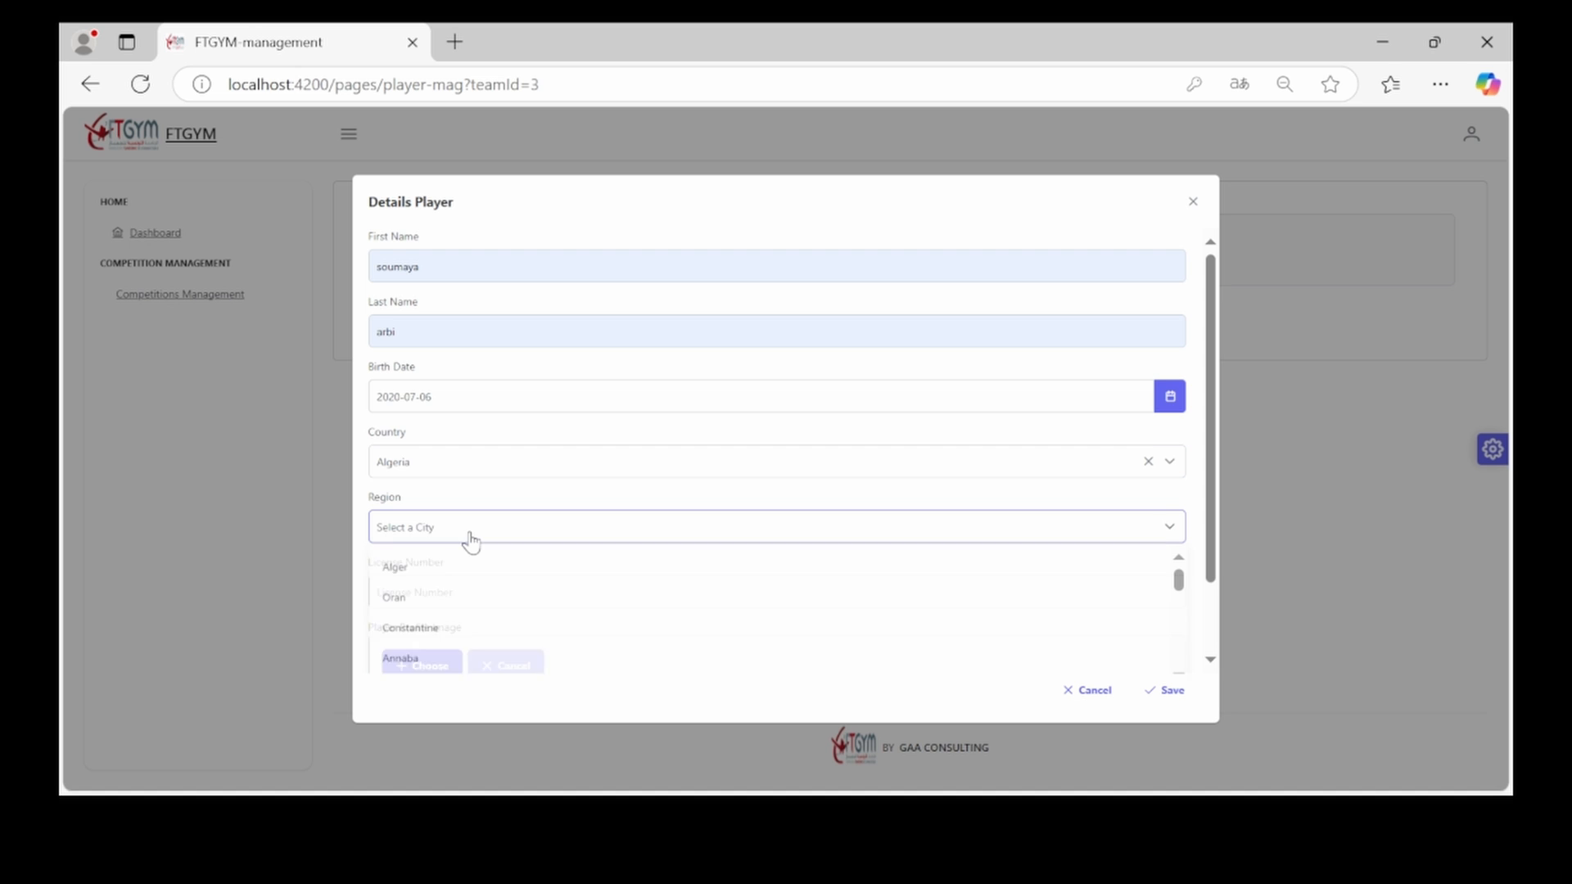
{"action": "left_click", "coordinate": [444, 605]}
{"action": "left_click", "coordinate": [442, 593]}
{"action": "type", "text": "dssd1221"}
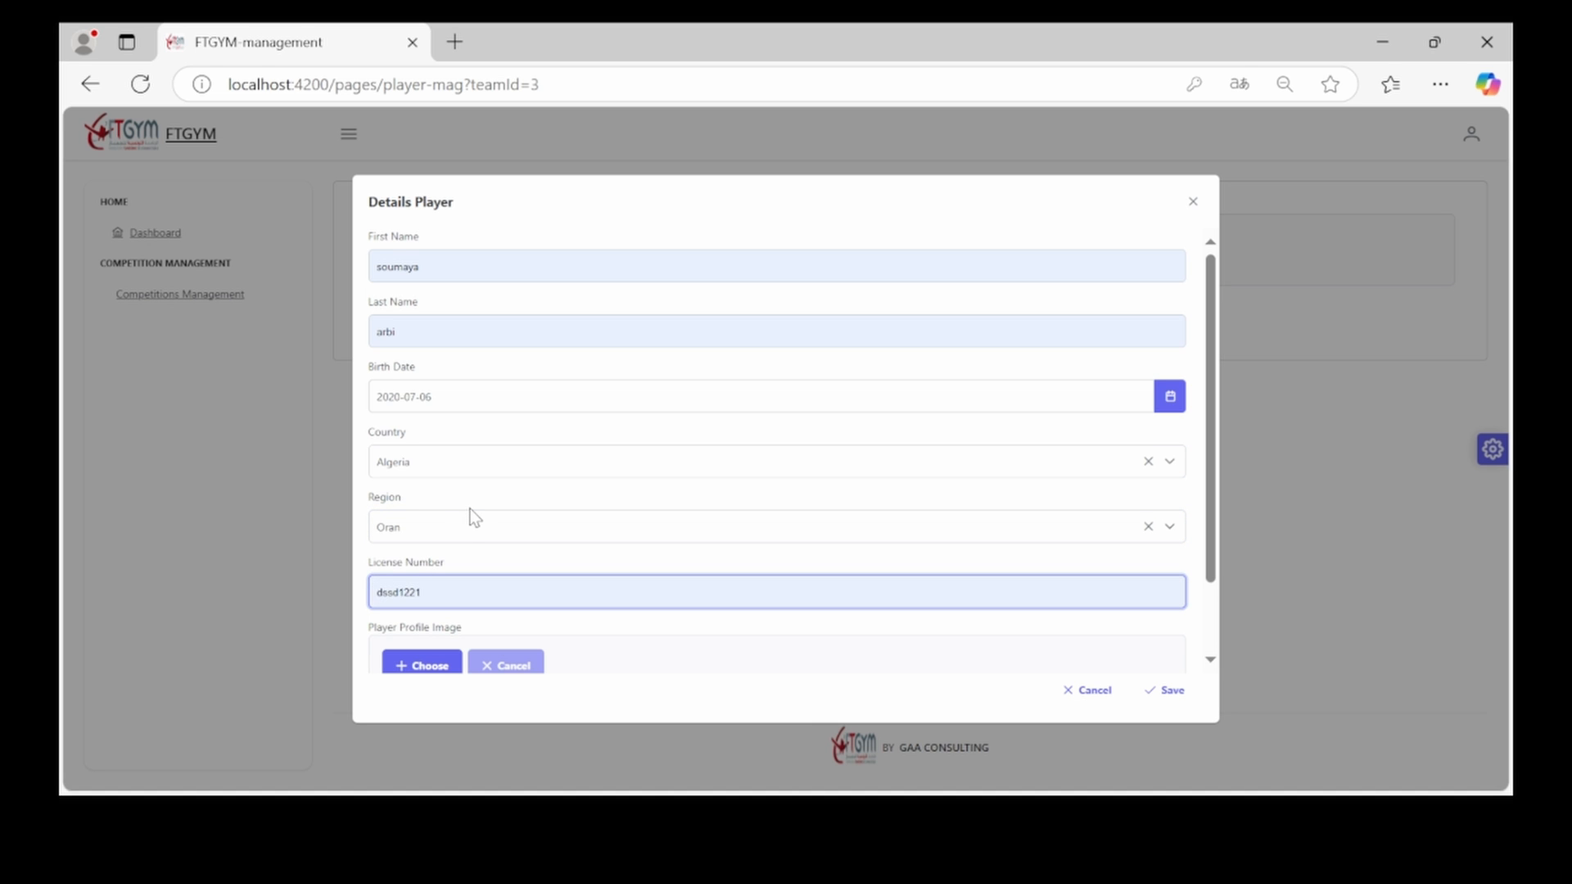
{"action": "left_click", "coordinate": [428, 665]}
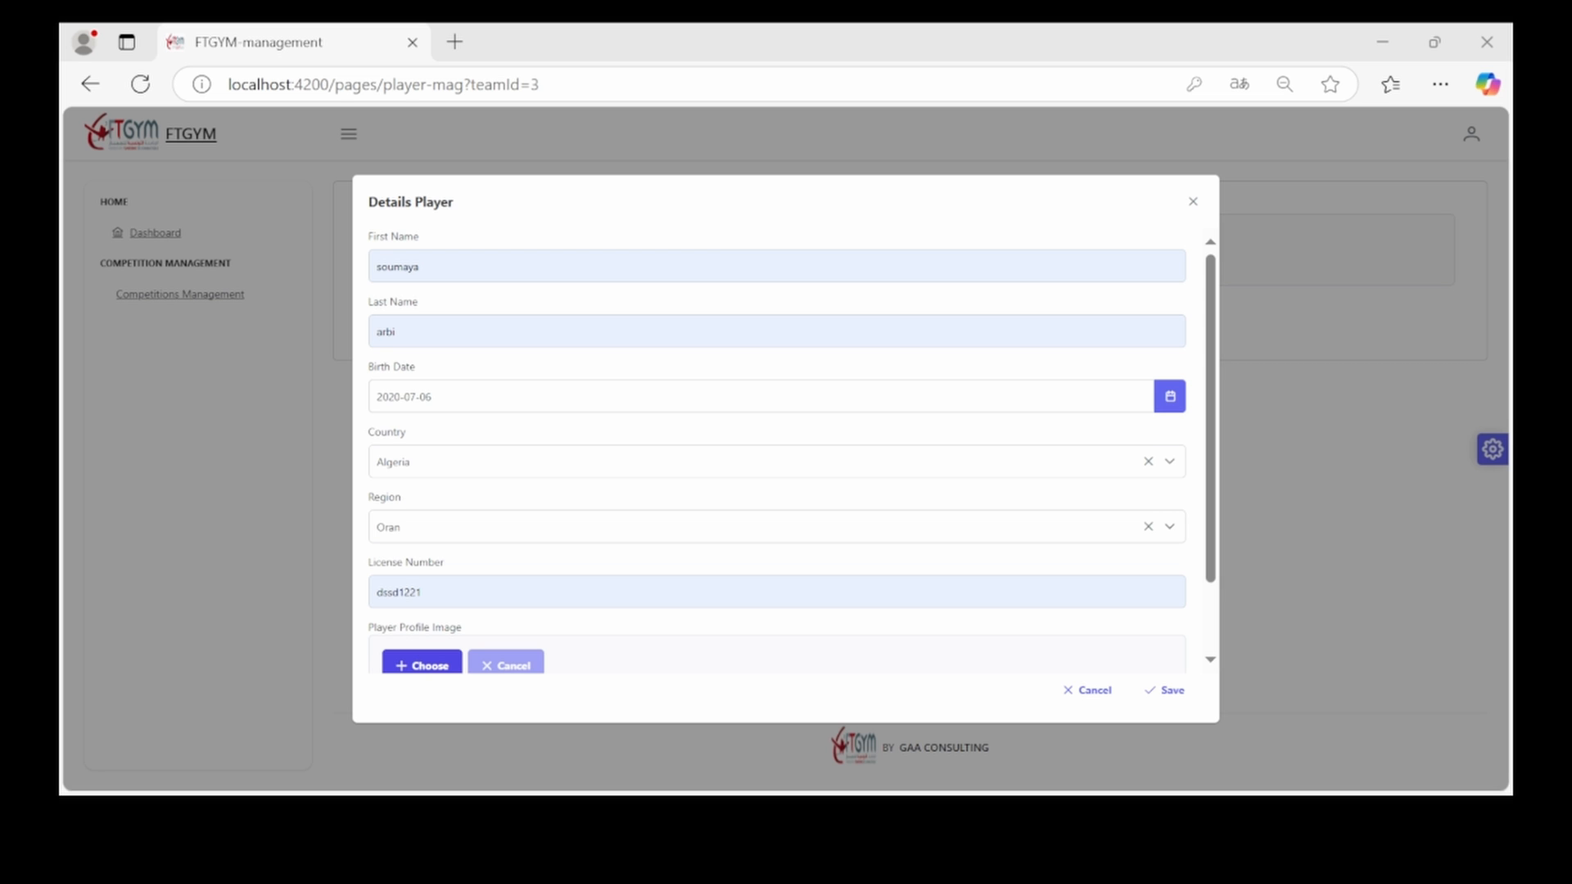
{"action": "double_click", "coordinate": [438, 325]}
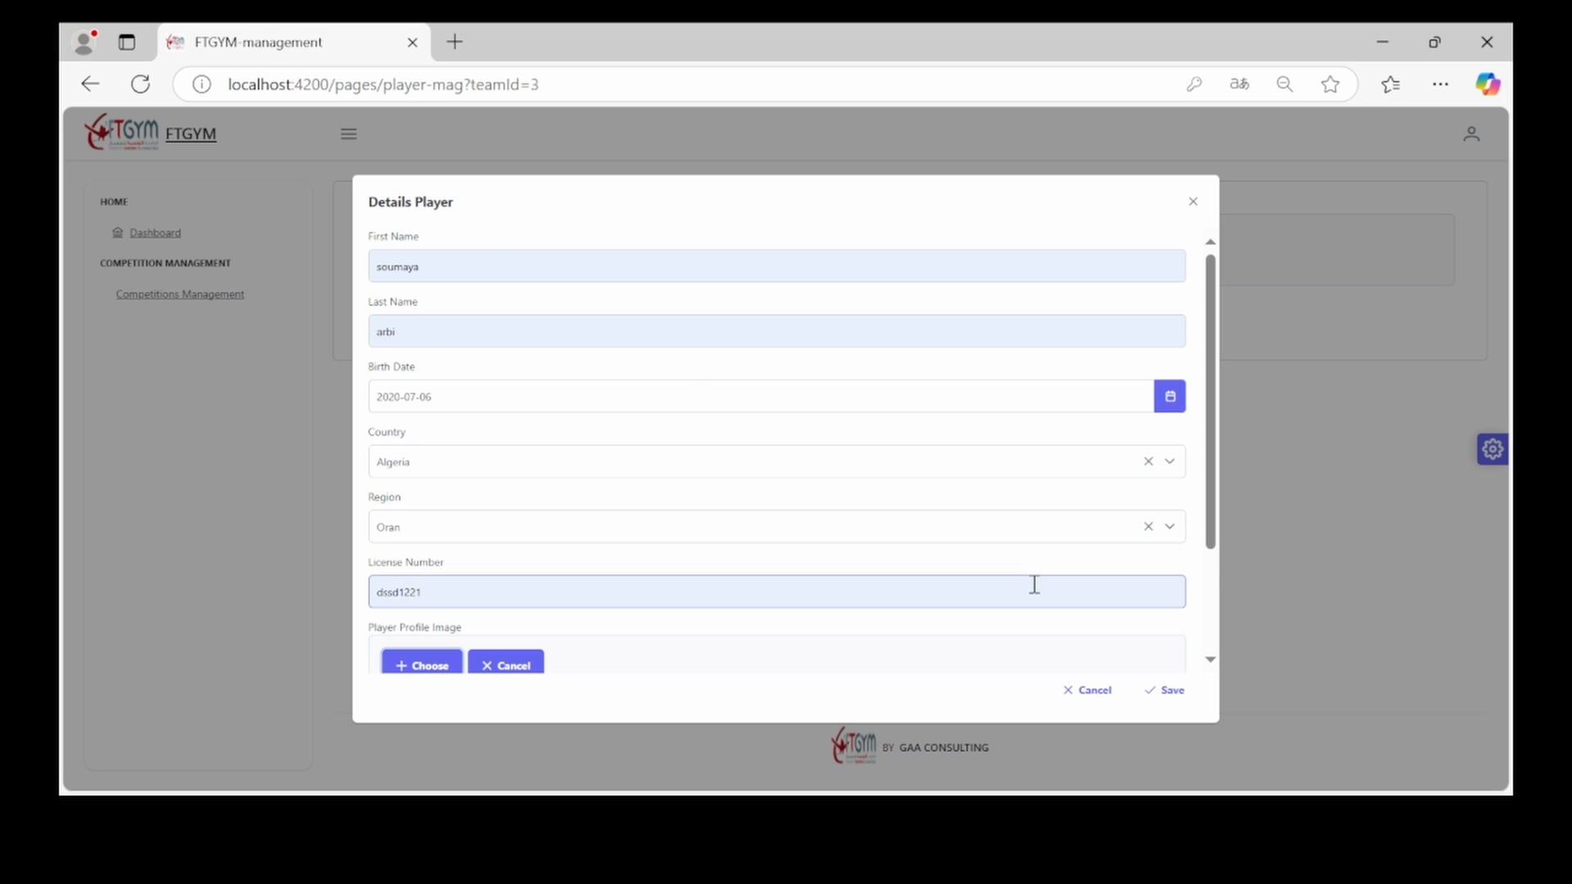
{"action": "left_click", "coordinate": [1189, 696]}
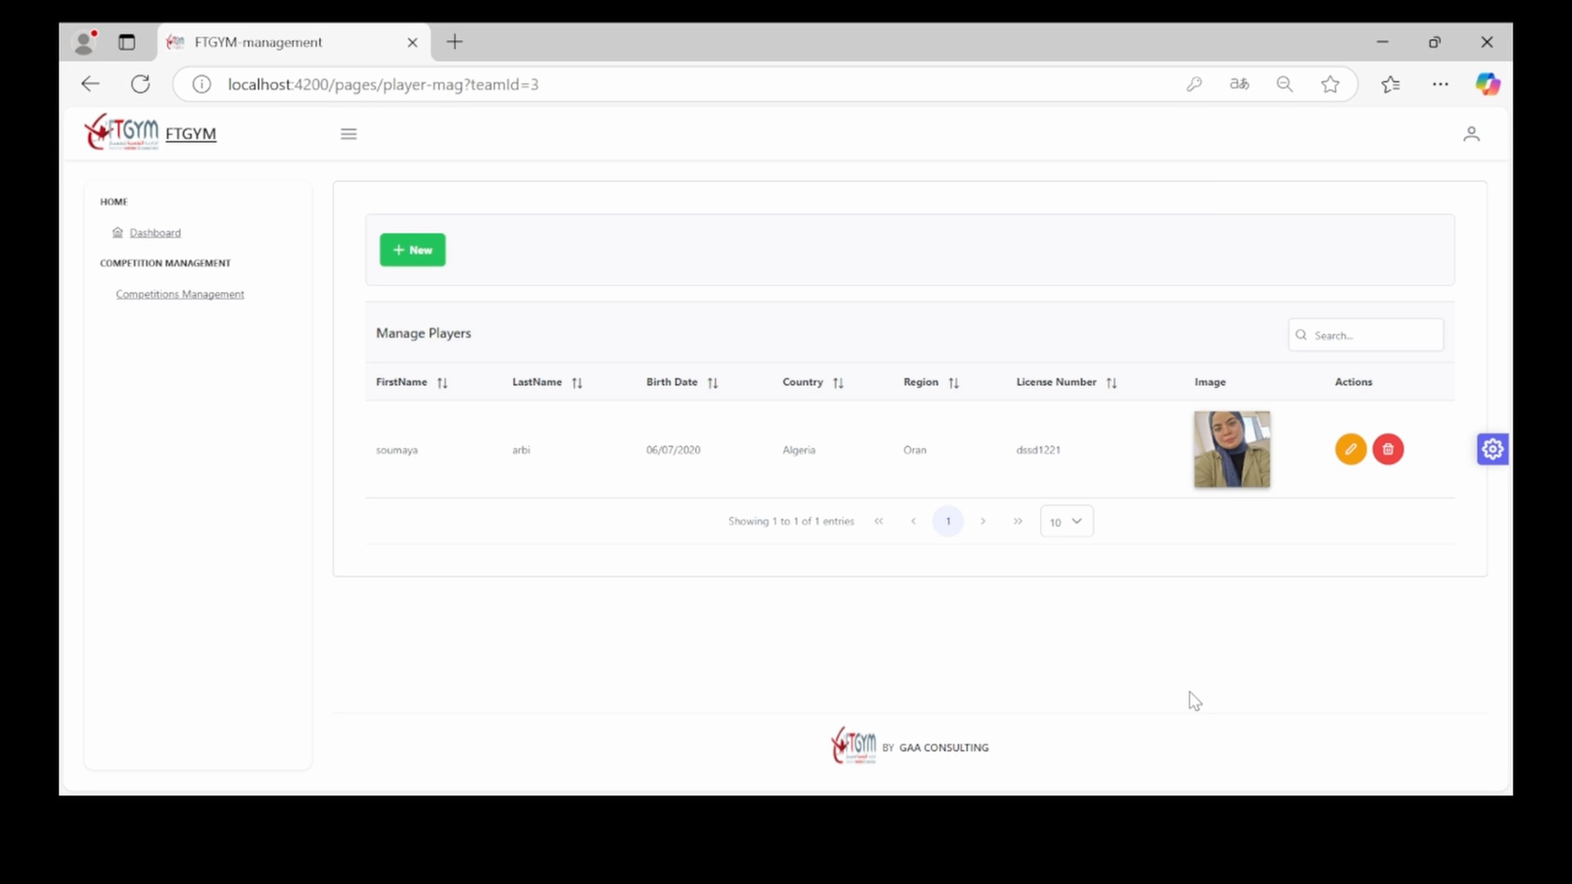
{"action": "left_click", "coordinate": [1349, 450]}
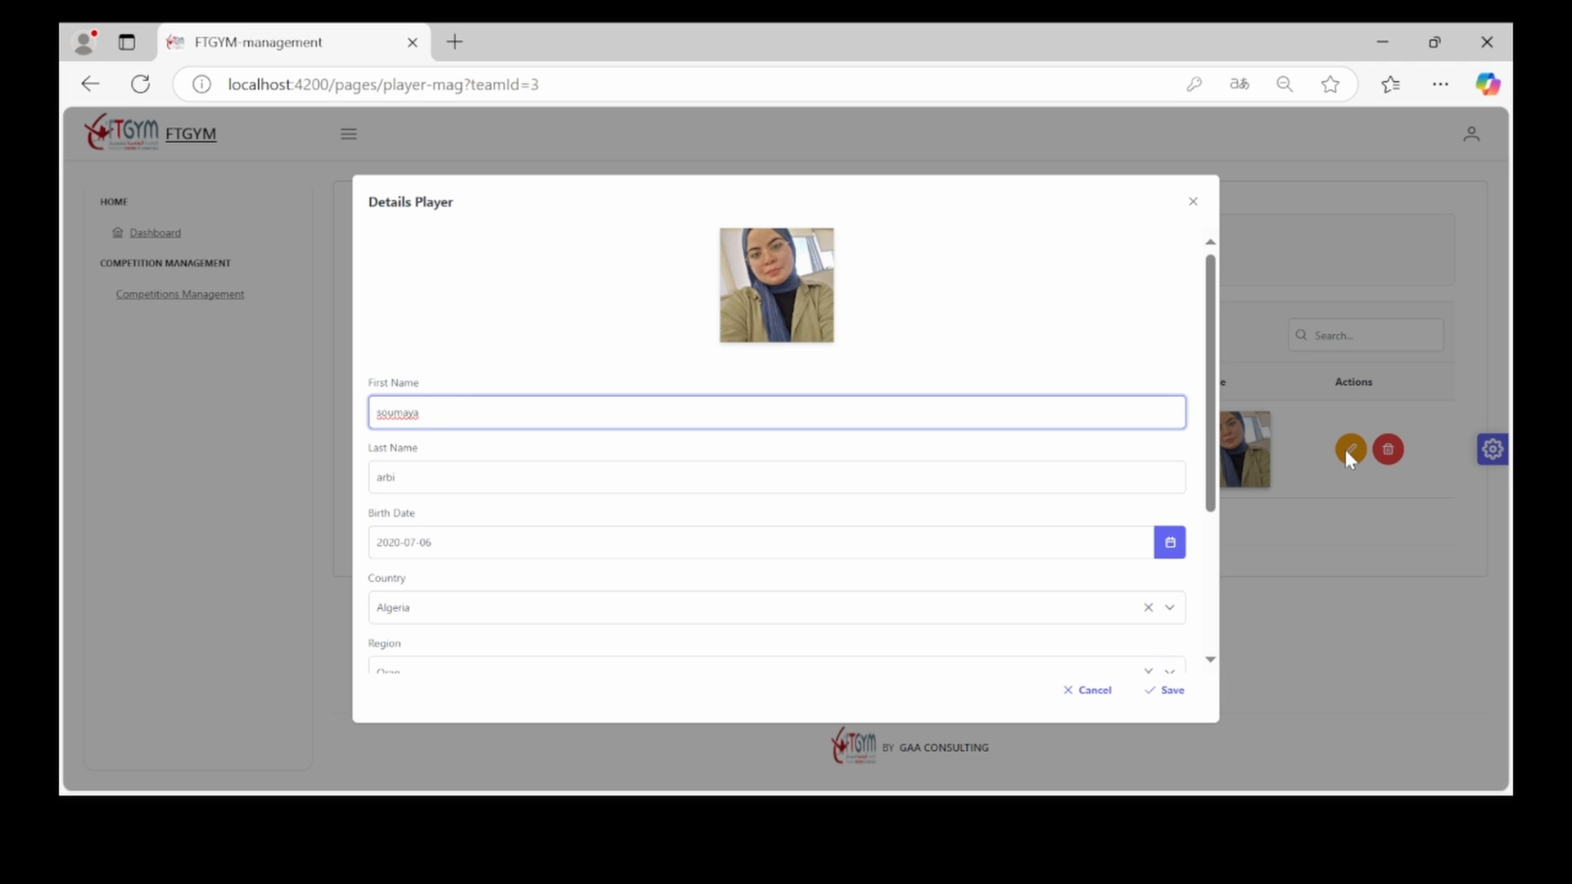
{"action": "key", "text": "BackSpace"}
{"action": "key", "text": "BackSpace"}
{"action": "key", "text": "BackSpace"}
{"action": "key", "text": "BackSpace"}
{"action": "key", "text": "BackSpace"}
{"action": "key", "text": "BackSpace"}
{"action": "key", "text": "BackSpace"}
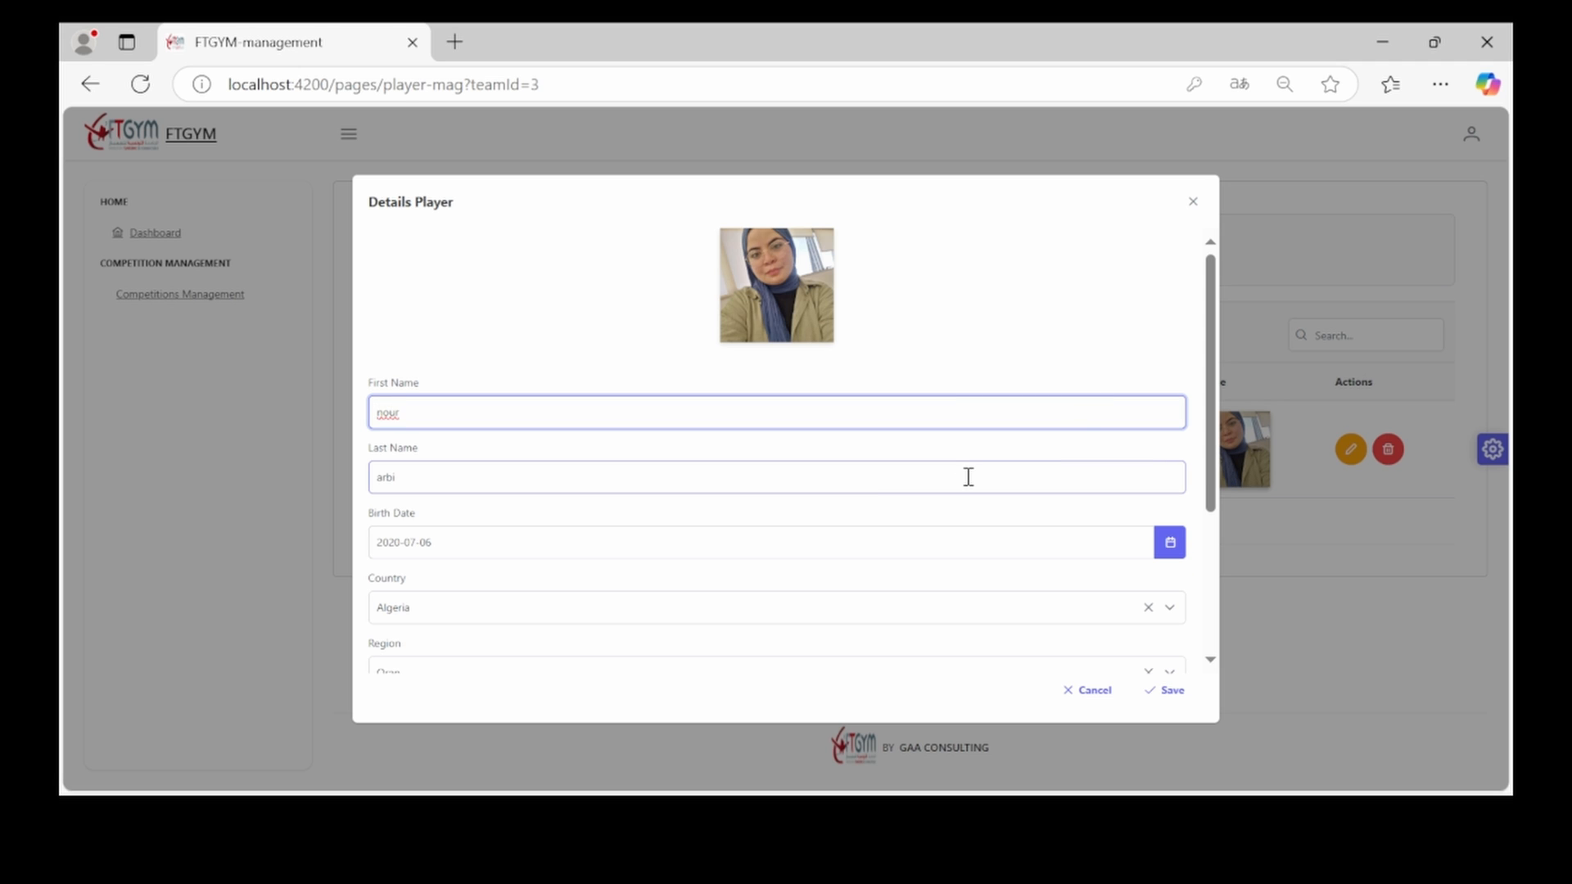
{"action": "key", "text": "Tab"}
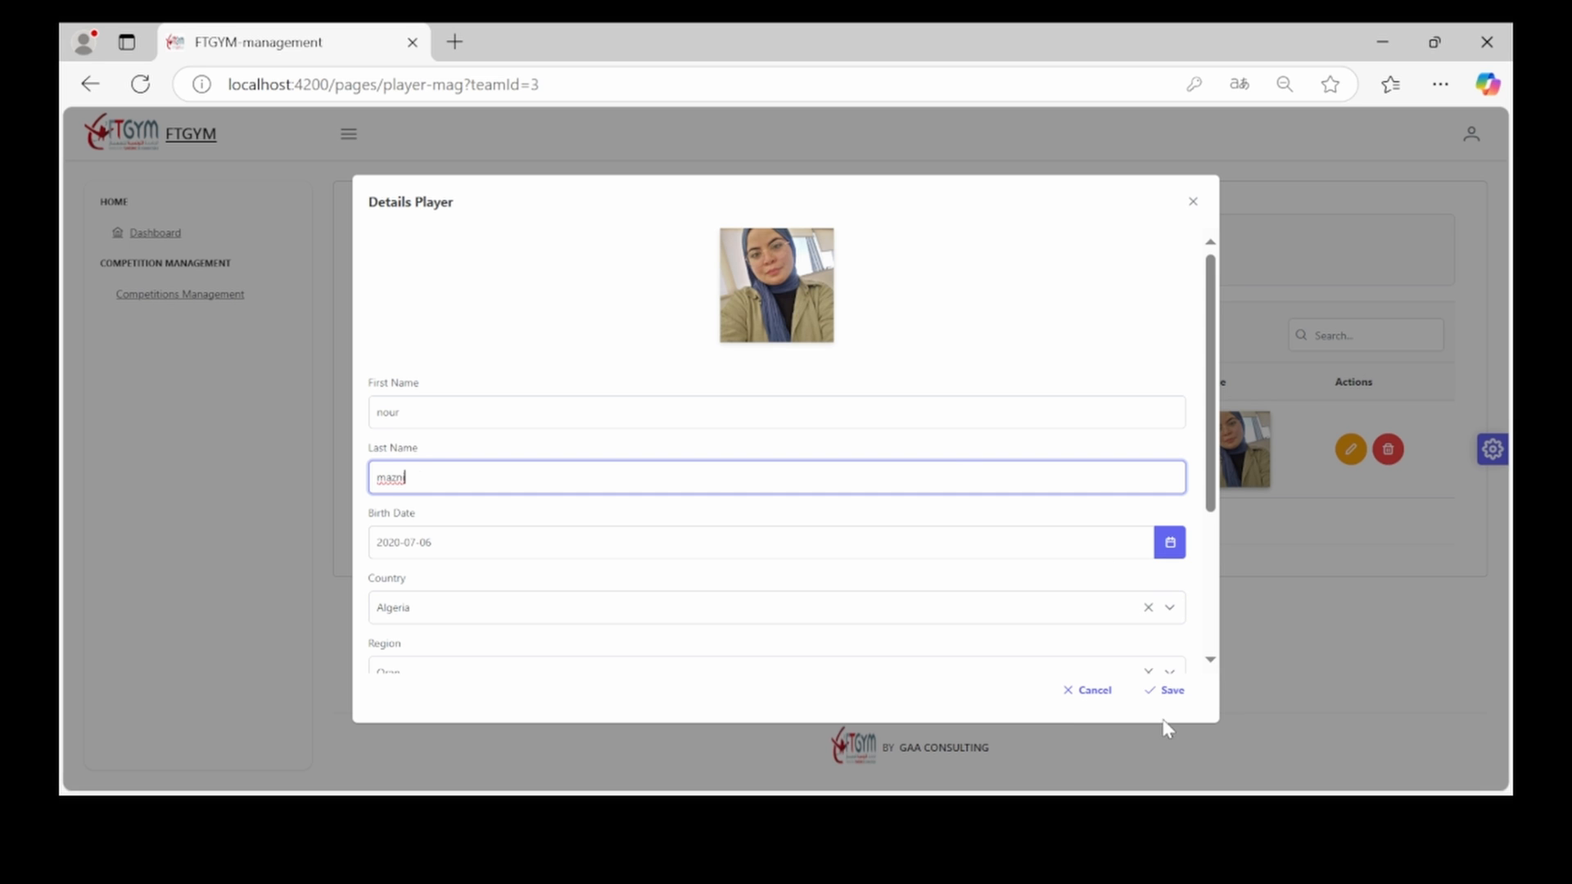
{"action": "left_click", "coordinate": [1163, 692]}
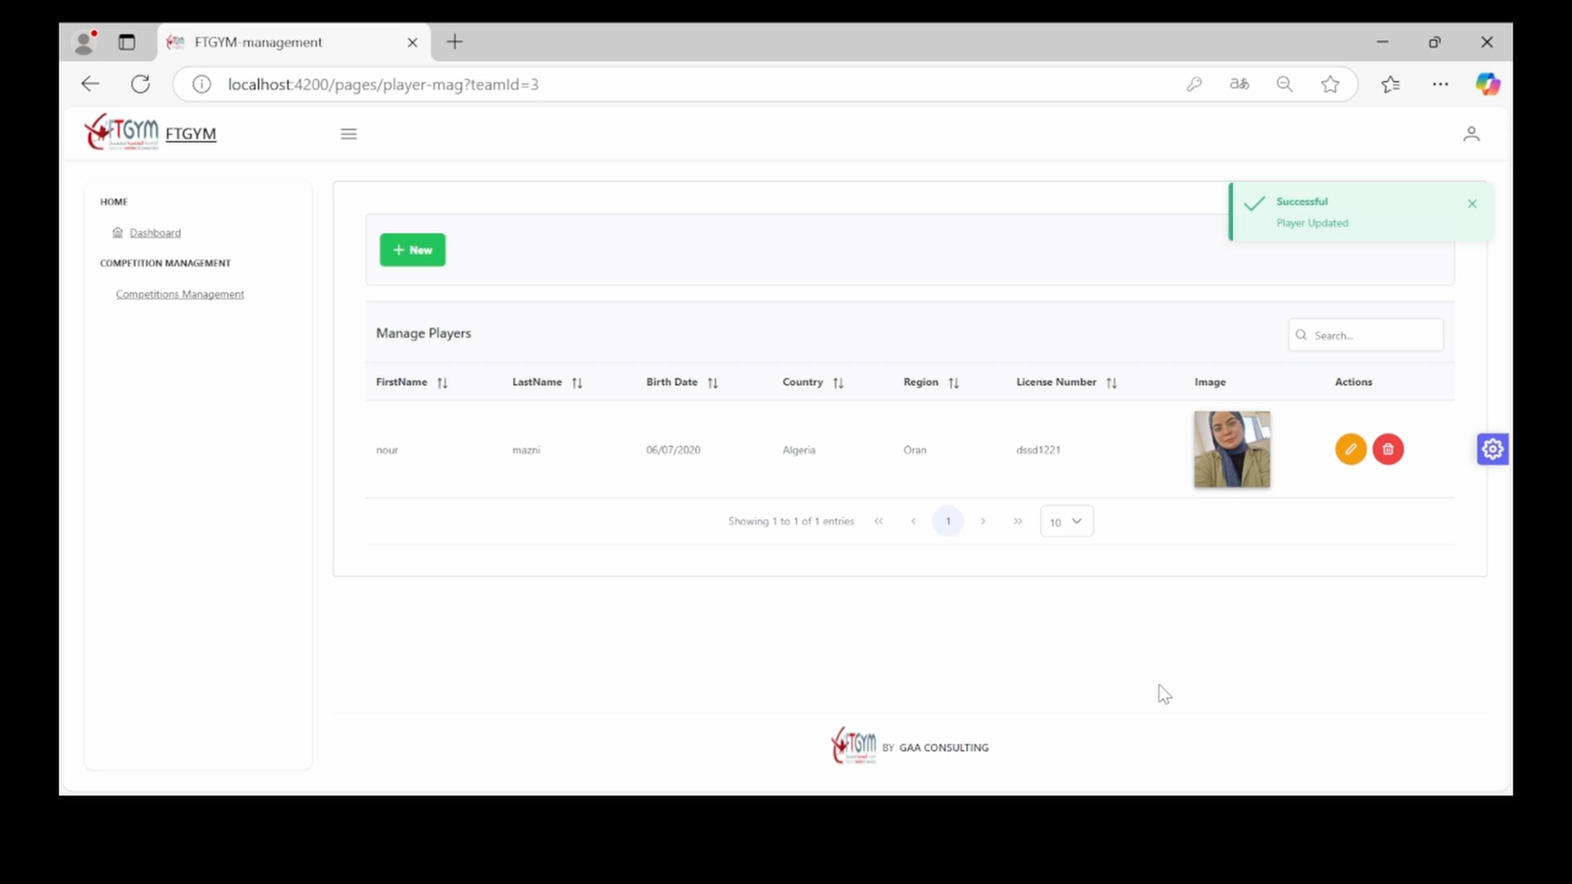
Delete the player, confirm with Yes, and return to the Teams page
{"action": "left_click", "coordinate": [1388, 452]}
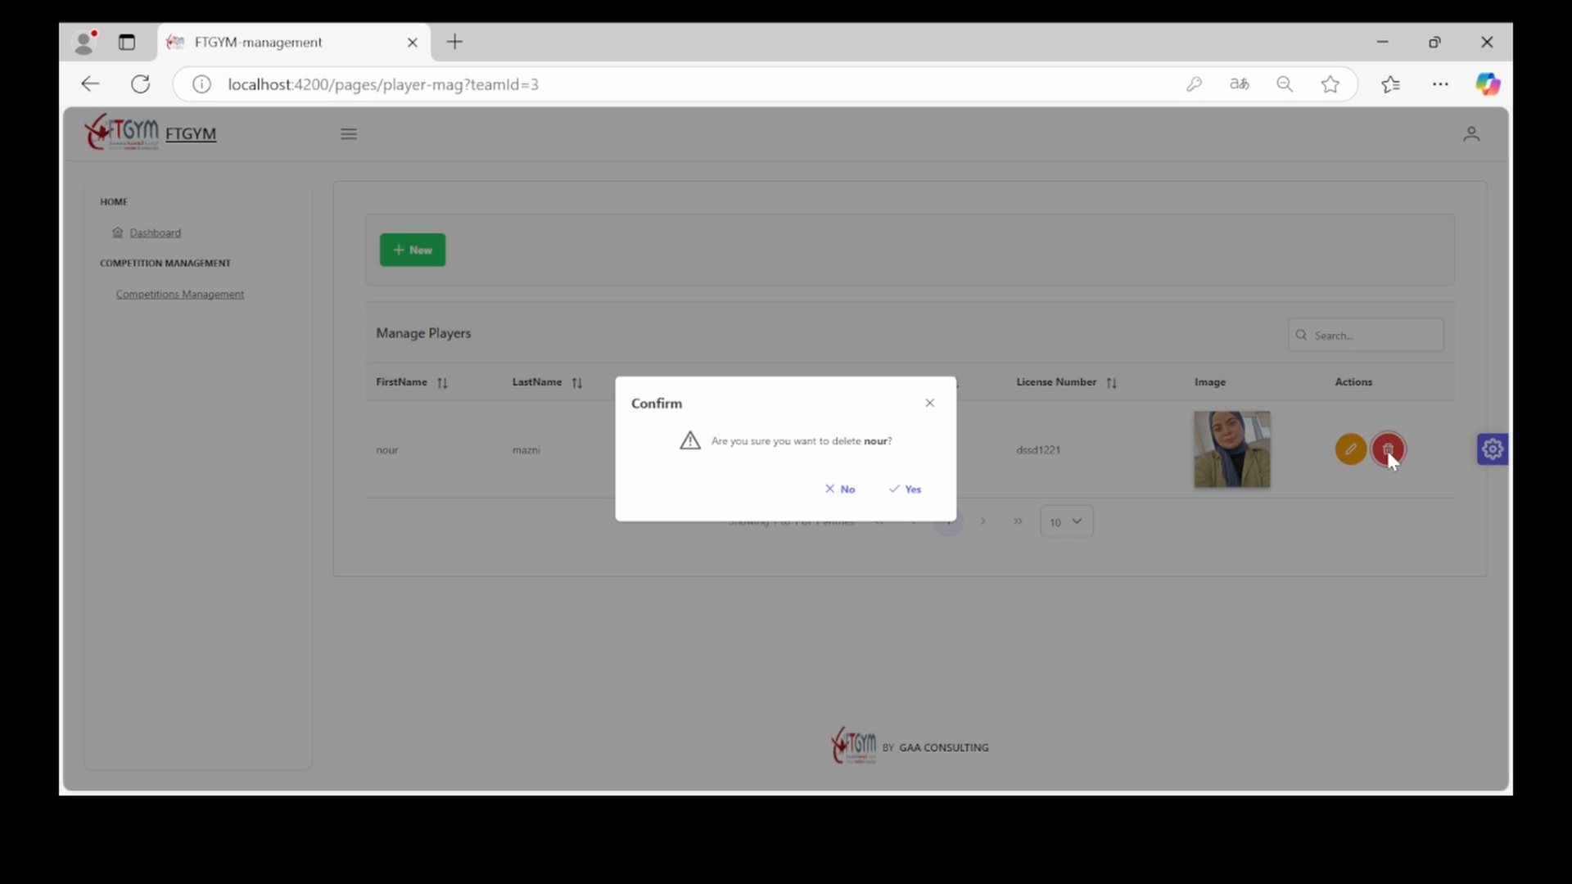
{"action": "left_click", "coordinate": [898, 493]}
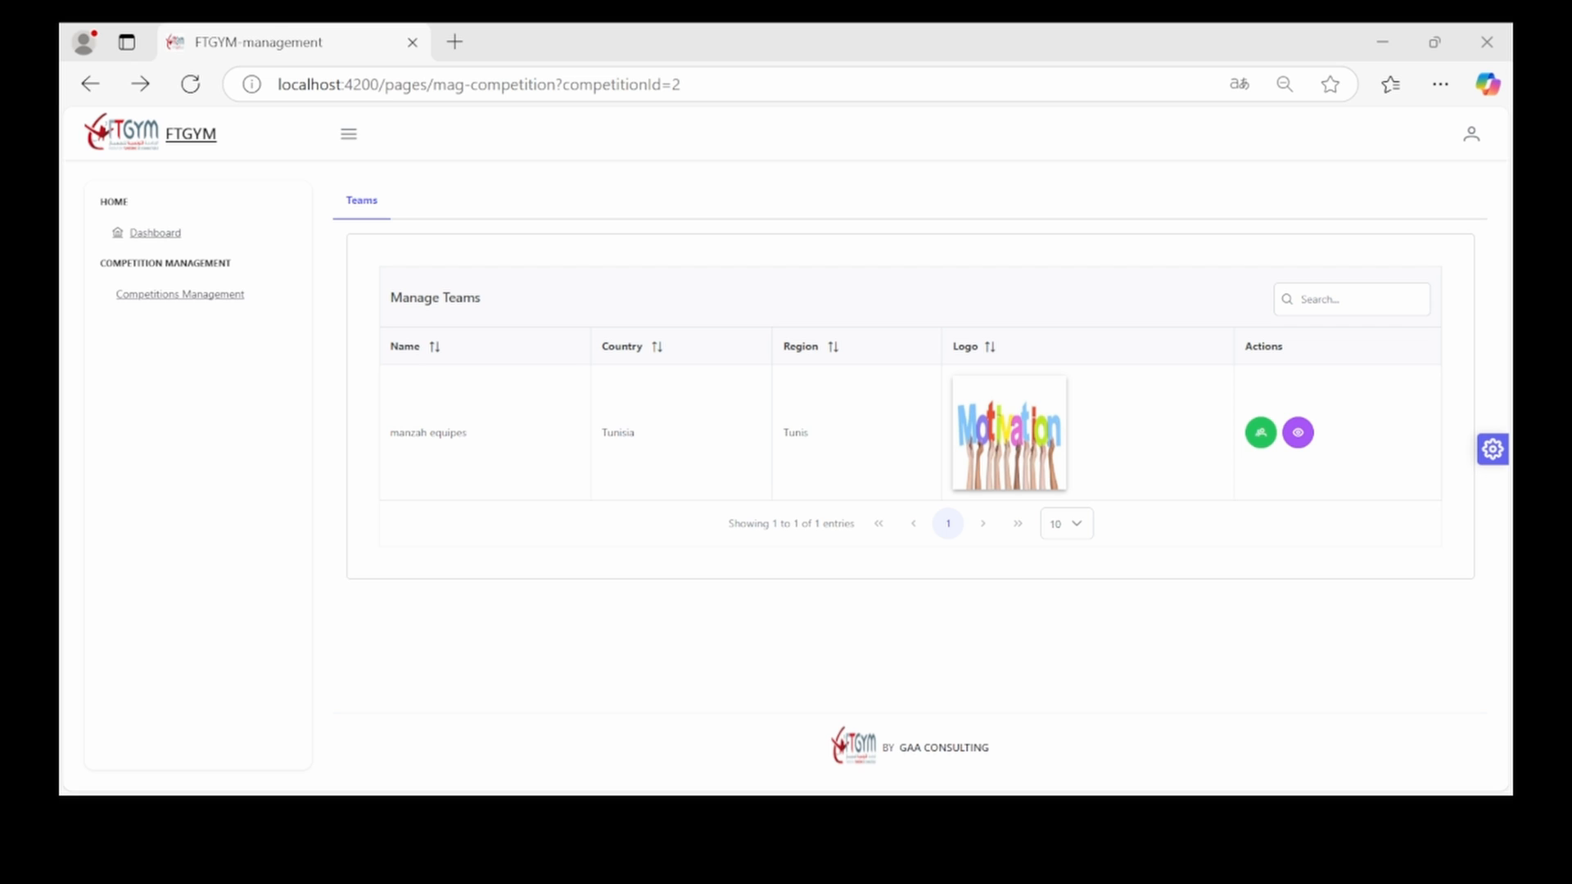
{"action": "left_click", "coordinate": [664, 753]}
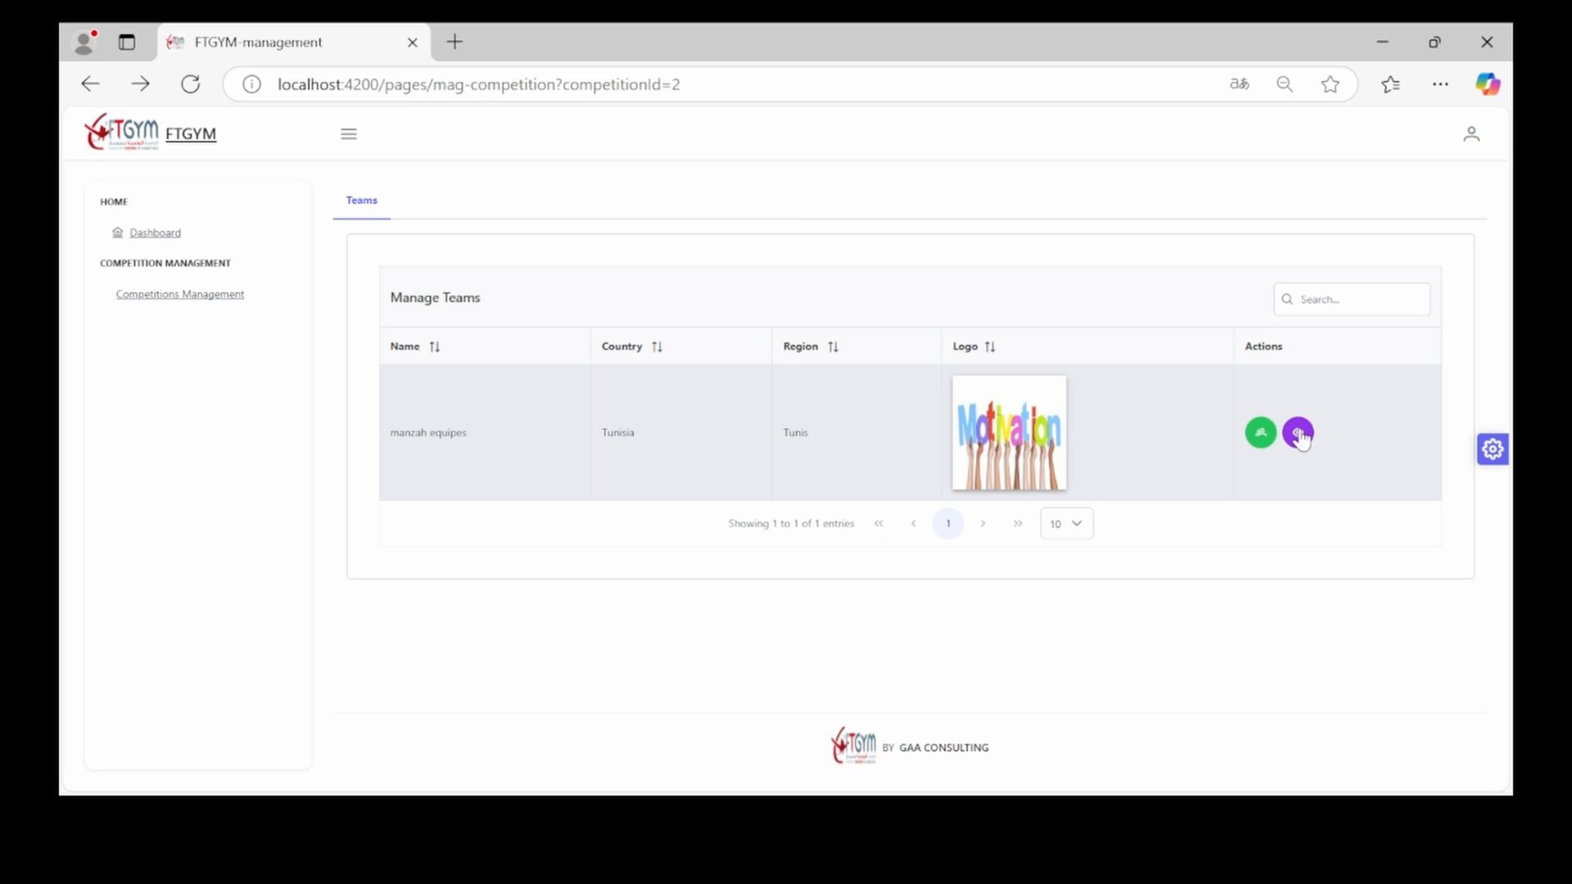
Open the sub-team page of the manzah equipes team
{"action": "left_click", "coordinate": [1300, 433]}
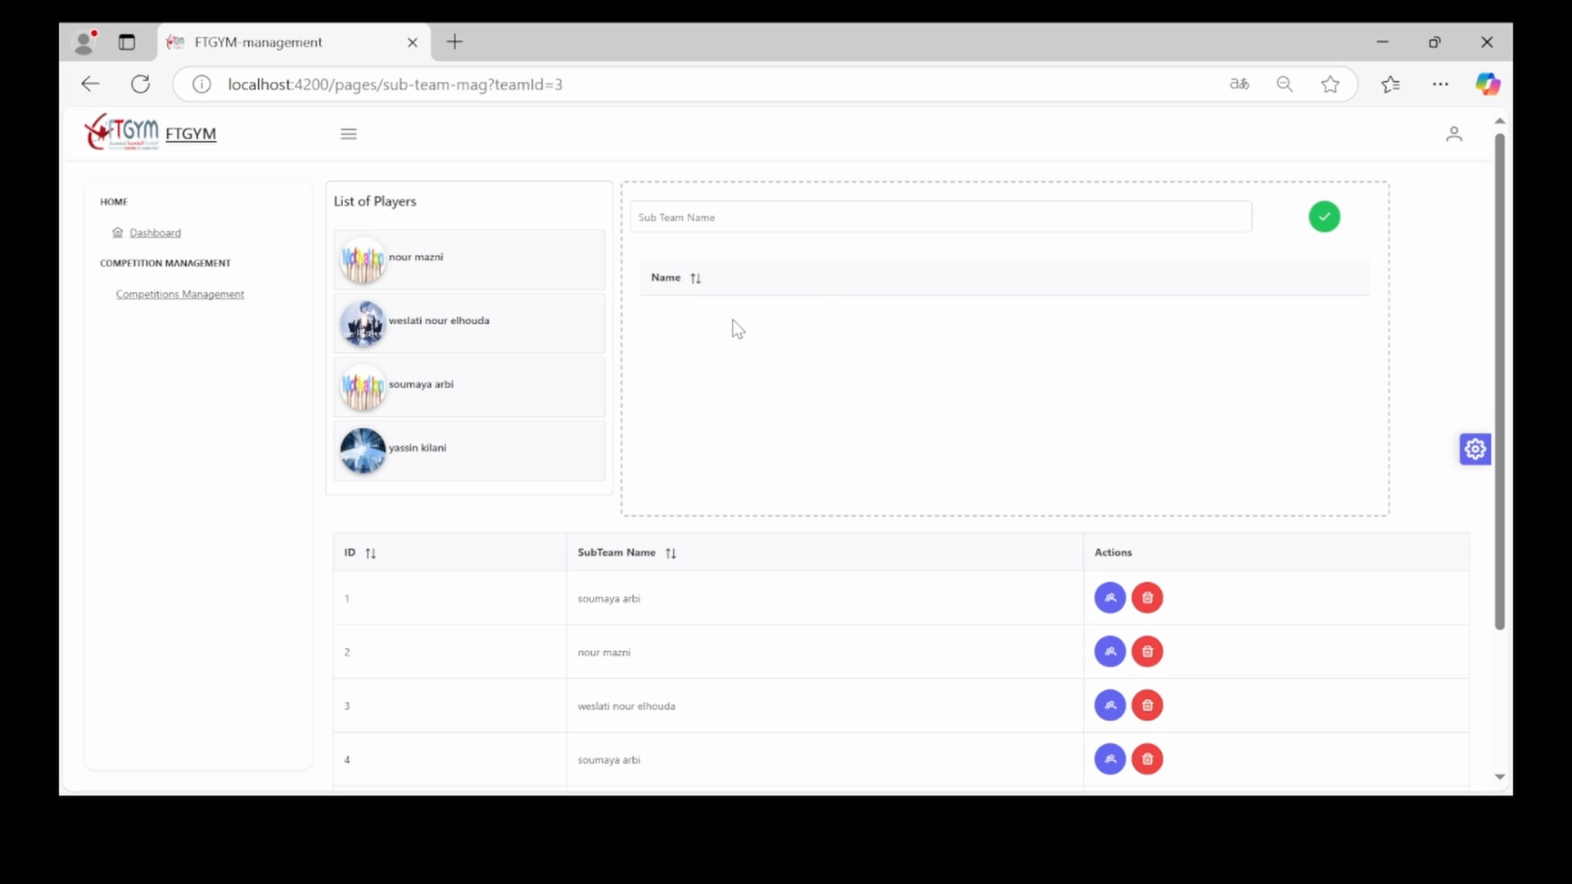
Create sub-team 'nour and houda' from the first two players, then start a draft with the third
{"action": "left_click_drag", "start_coordinate": [464, 268], "coordinate": [737, 316]}
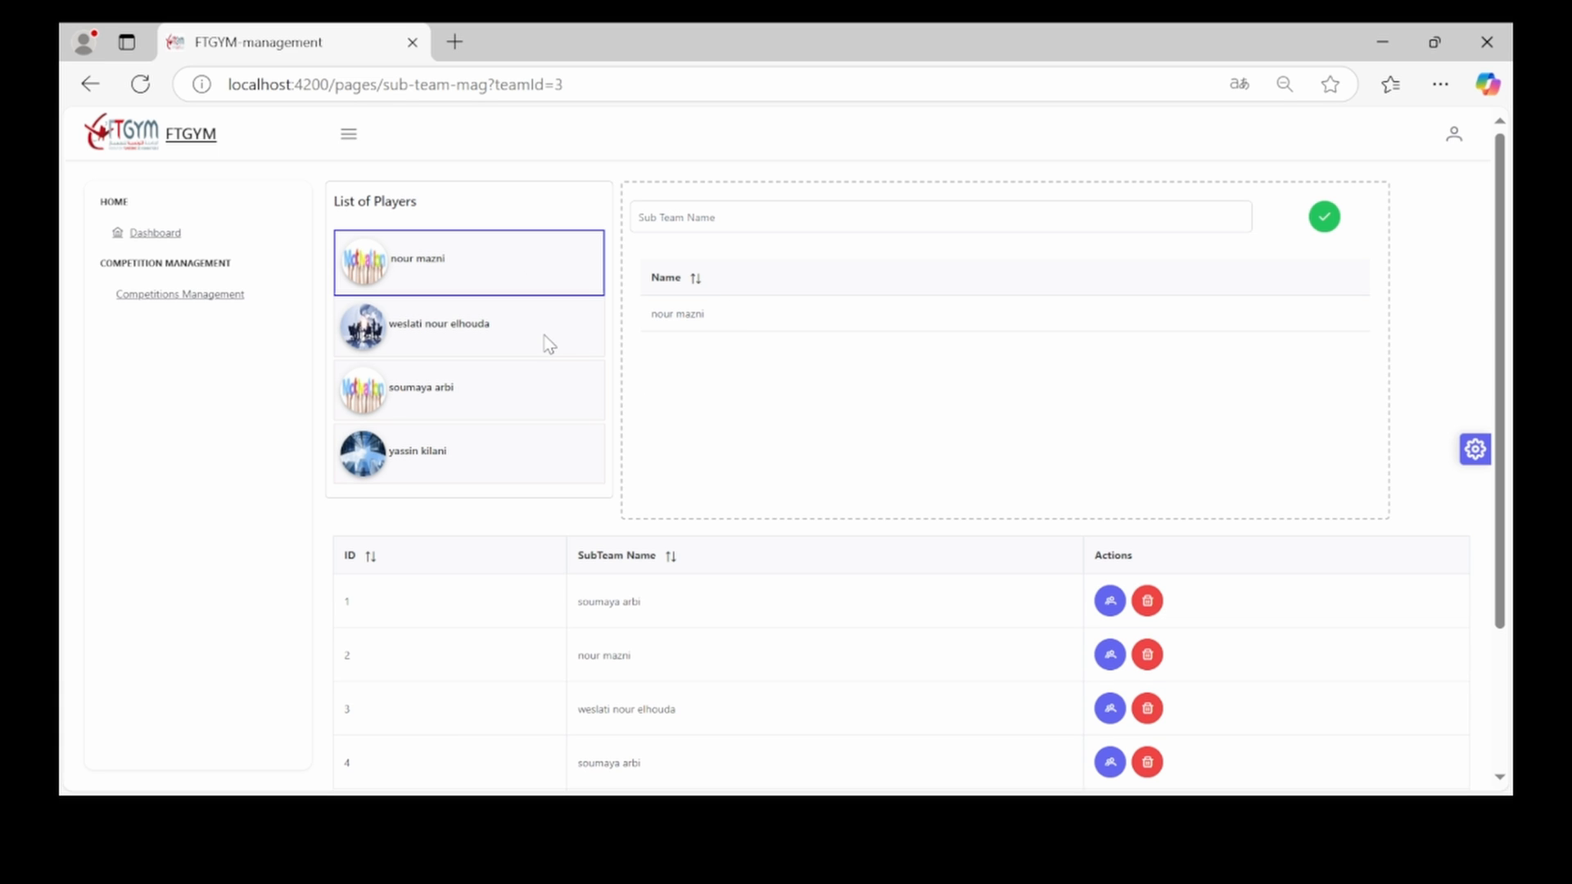
{"action": "left_click_drag", "start_coordinate": [547, 344], "coordinate": [847, 352]}
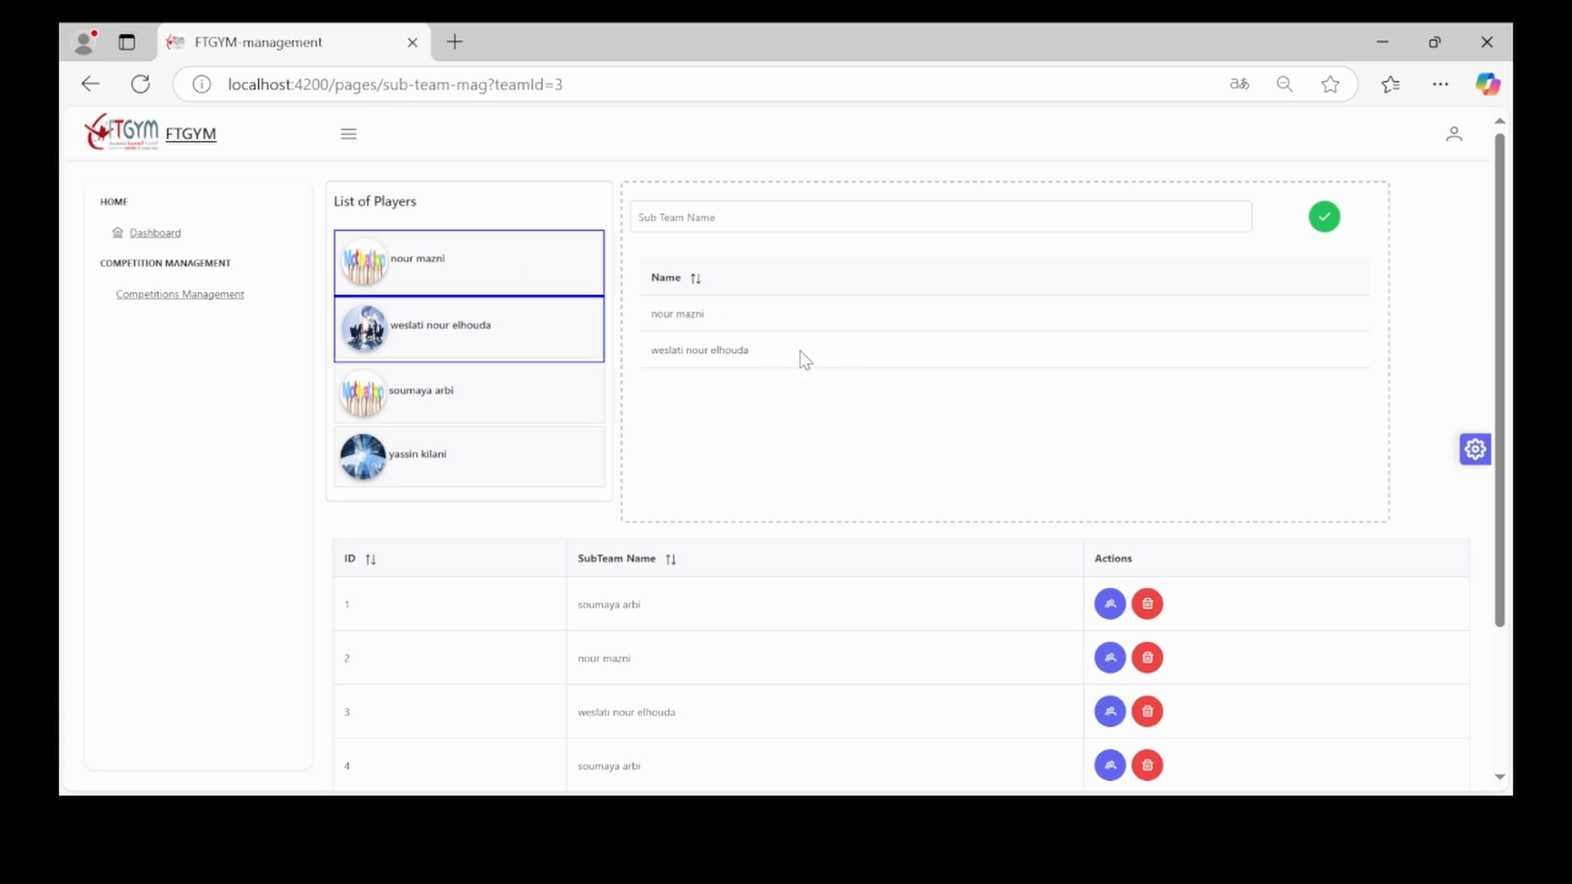
{"action": "left_click", "coordinate": [789, 208]}
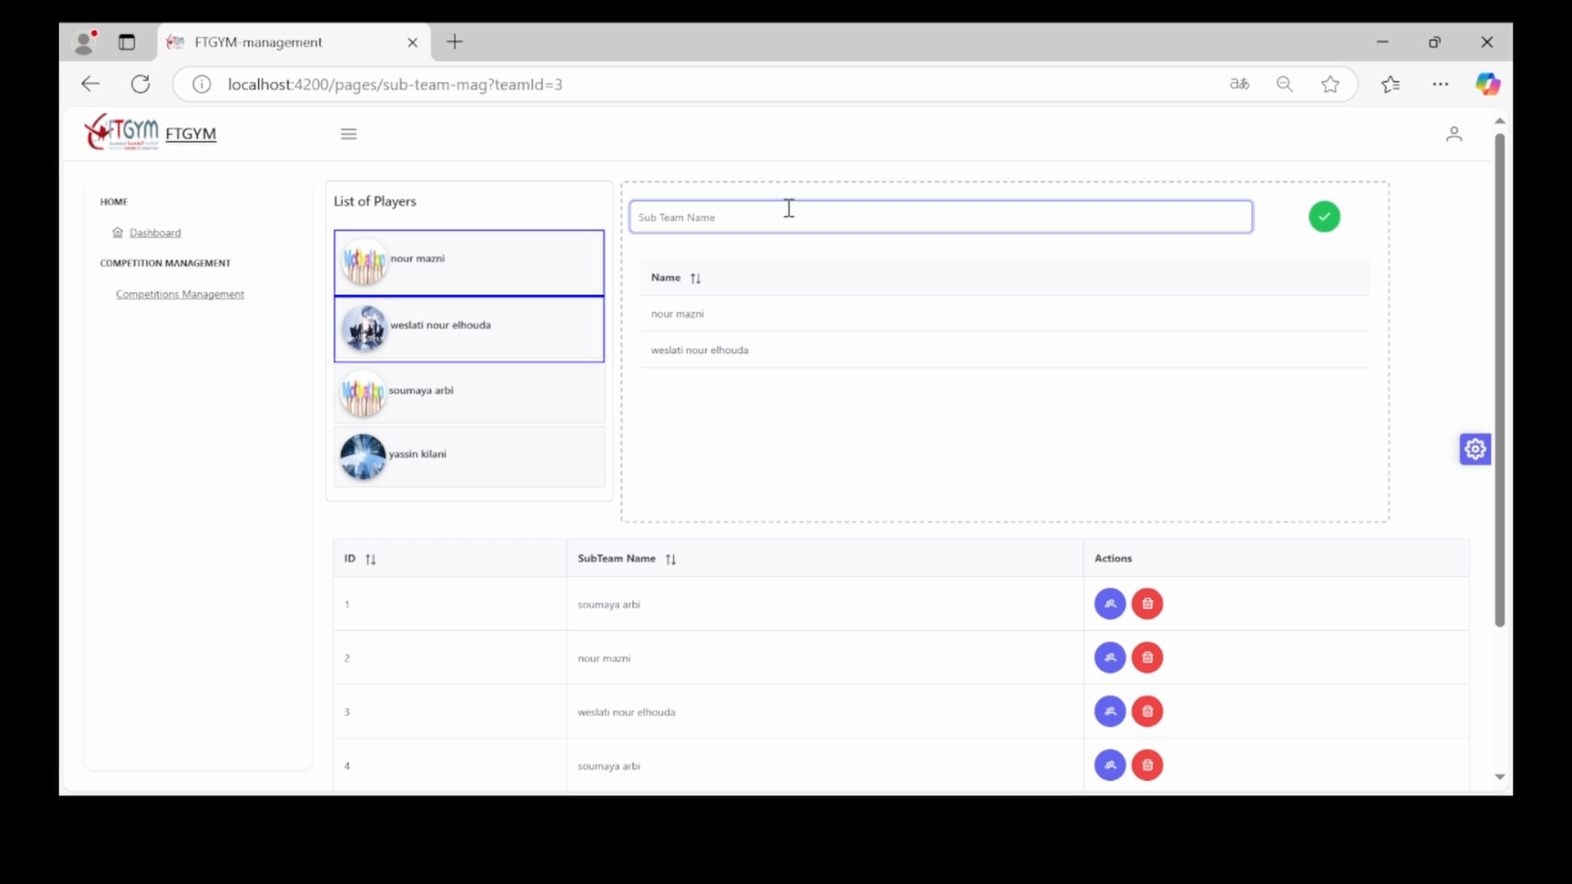
{"action": "type", "text": "nour and houda"}
{"action": "left_click", "coordinate": [1325, 220]}
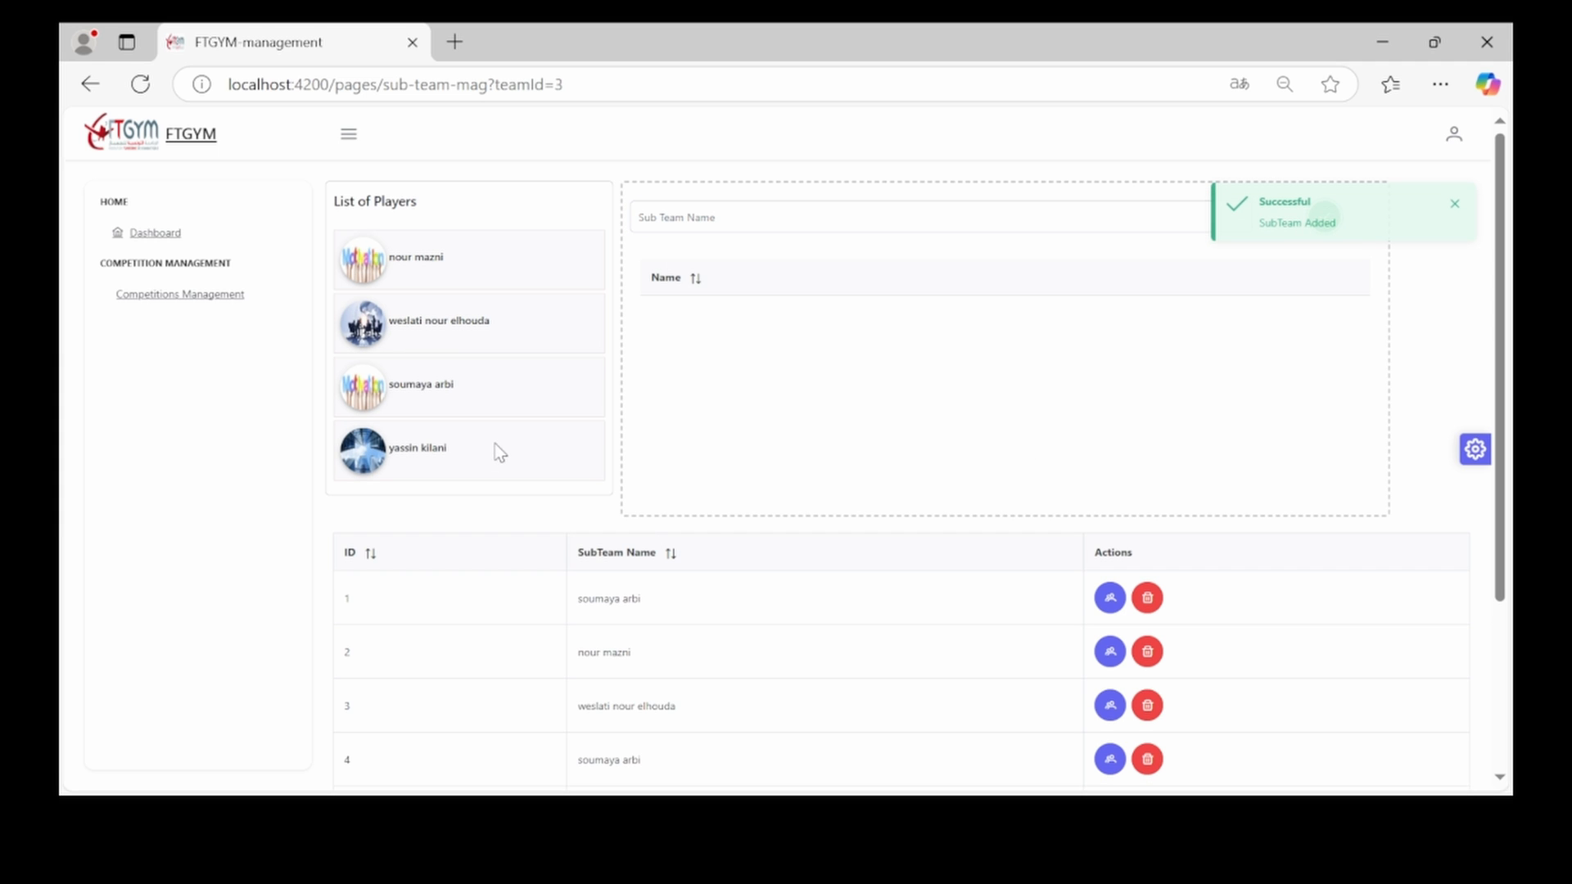
{"action": "left_click_drag", "start_coordinate": [479, 391], "coordinate": [760, 321]}
Add the fourth player and create the sub-team 'yassin and soumaya'
{"action": "left_click_drag", "start_coordinate": [484, 465], "coordinate": [852, 365]}
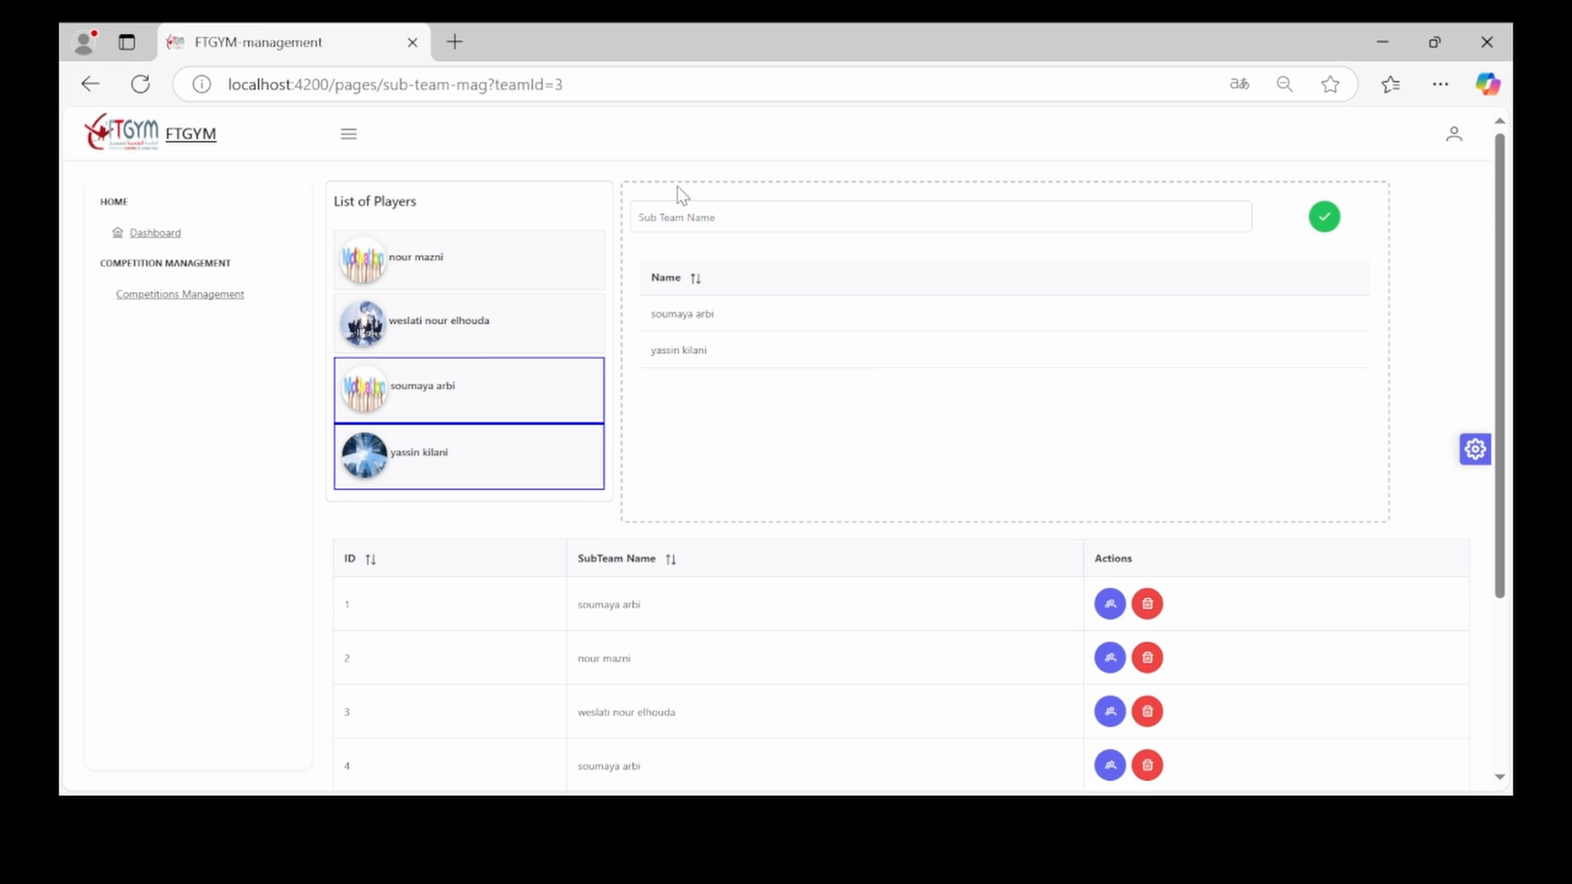
{"action": "left_click", "coordinate": [677, 216]}
{"action": "type", "text": "yassin"}
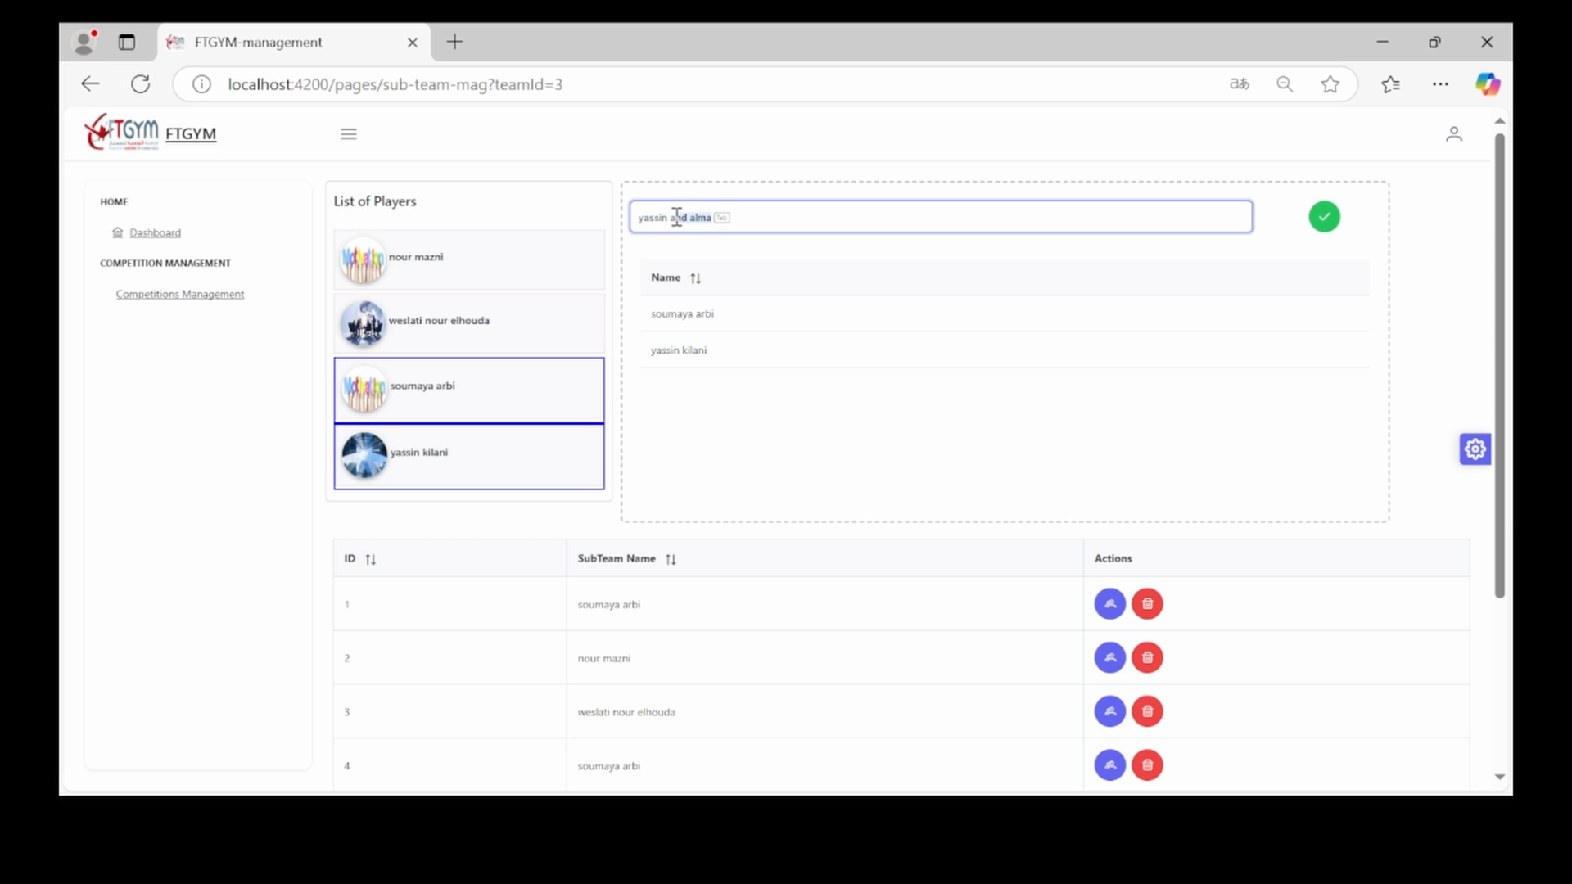
{"action": "type", "text": " and soumaya"}
{"action": "left_click", "coordinate": [1325, 218]}
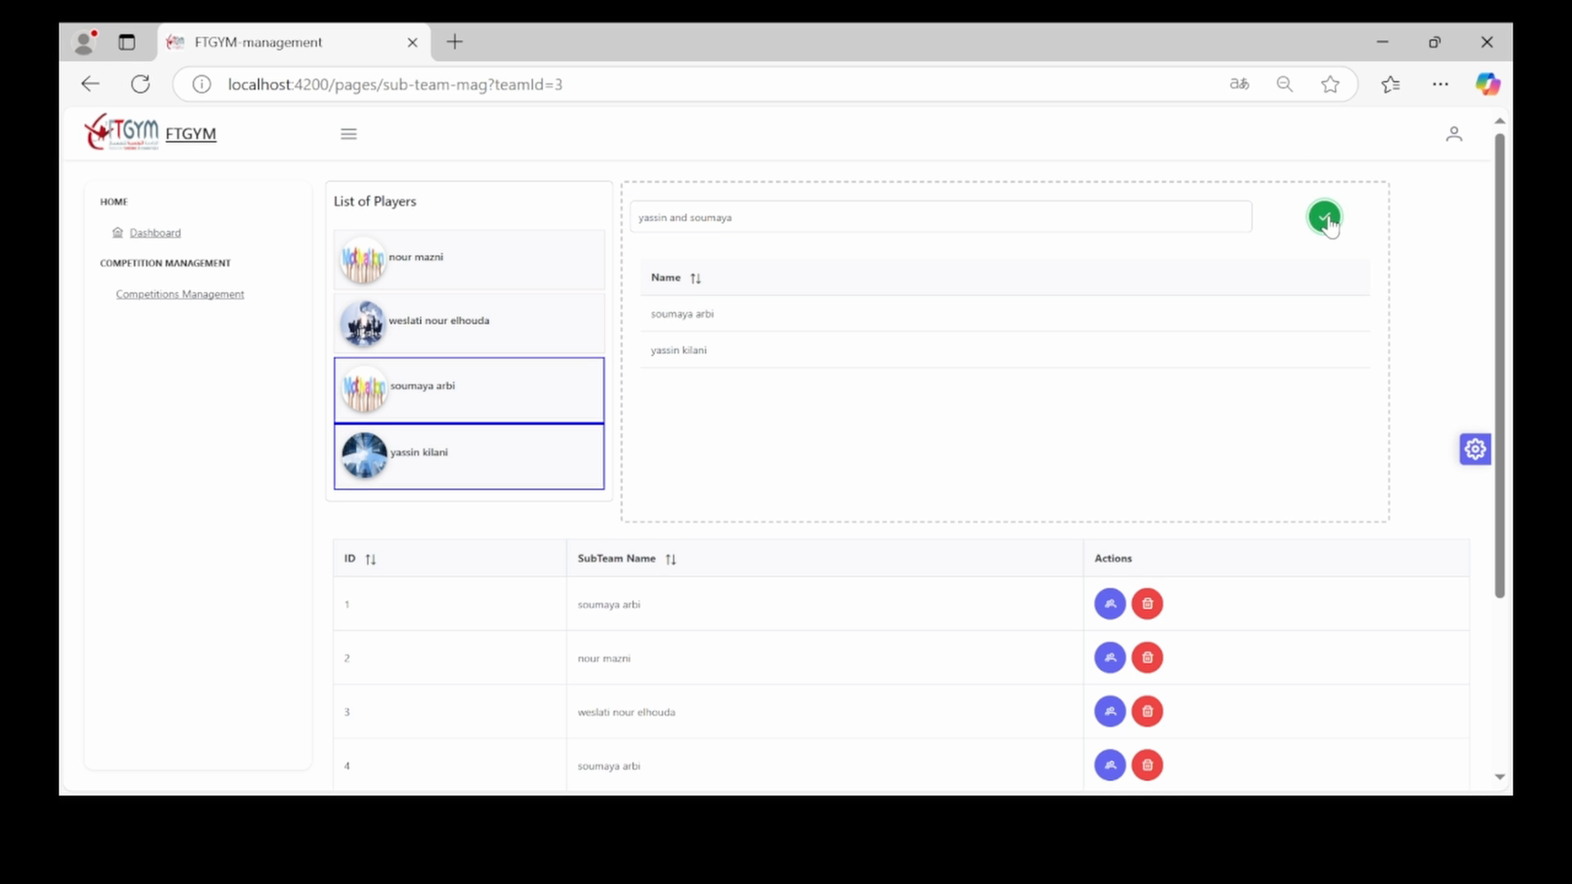
{"action": "scroll", "coordinate": [1053, 460], "scroll_direction": "down", "scroll_amount": 4}
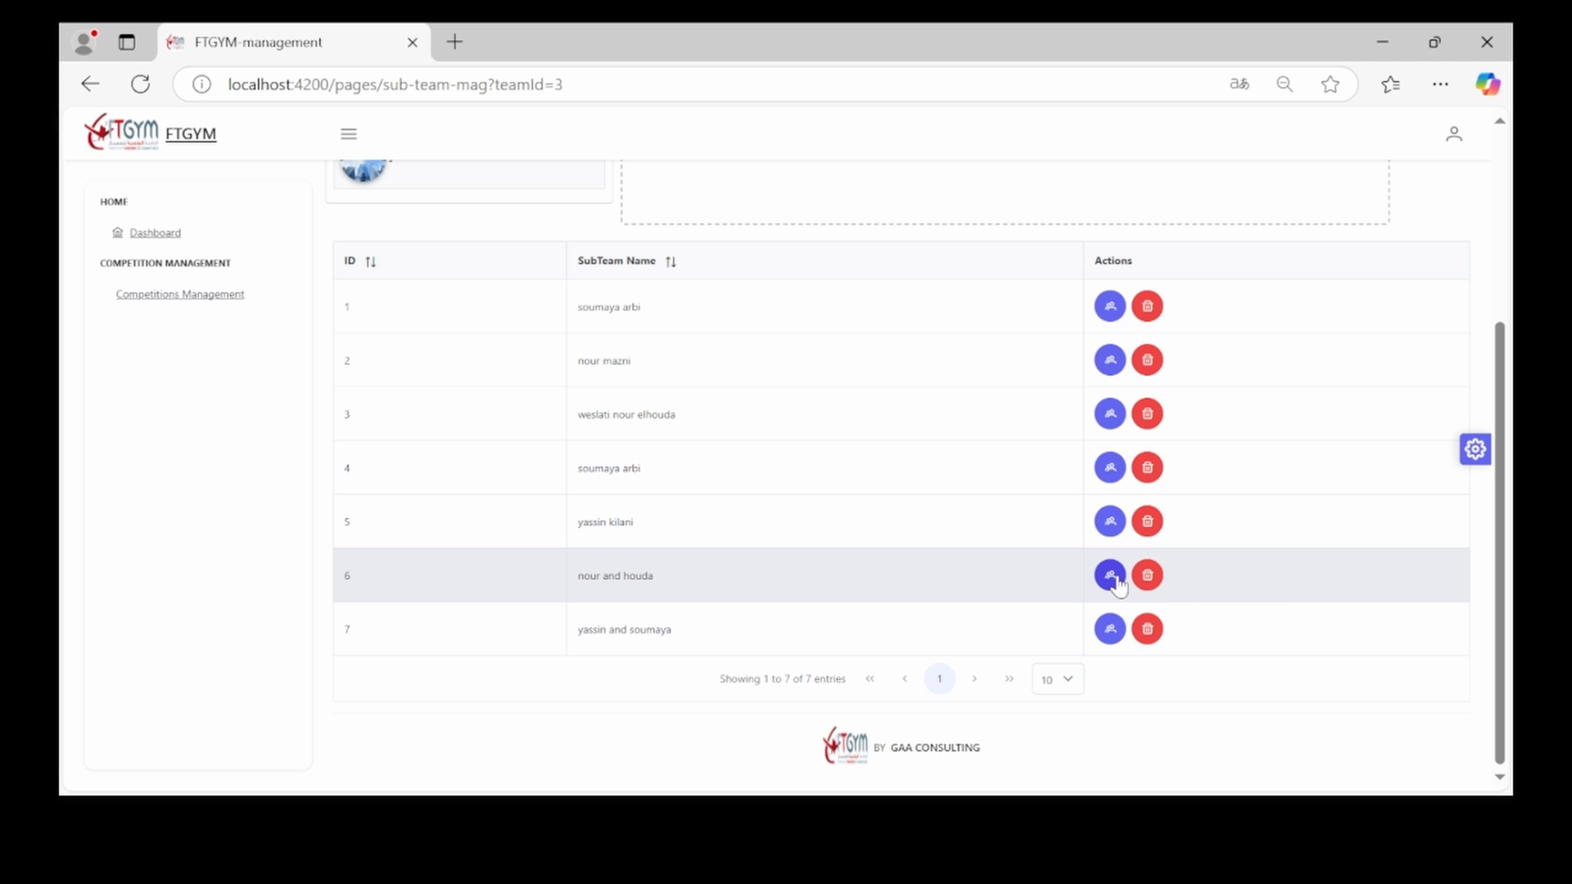
{"action": "scroll", "coordinate": [1119, 586], "scroll_direction": "up", "scroll_amount": 1}
{"action": "scroll", "coordinate": [1118, 586], "scroll_direction": "down", "scroll_amount": 1}
{"action": "left_click", "coordinate": [1110, 306]}
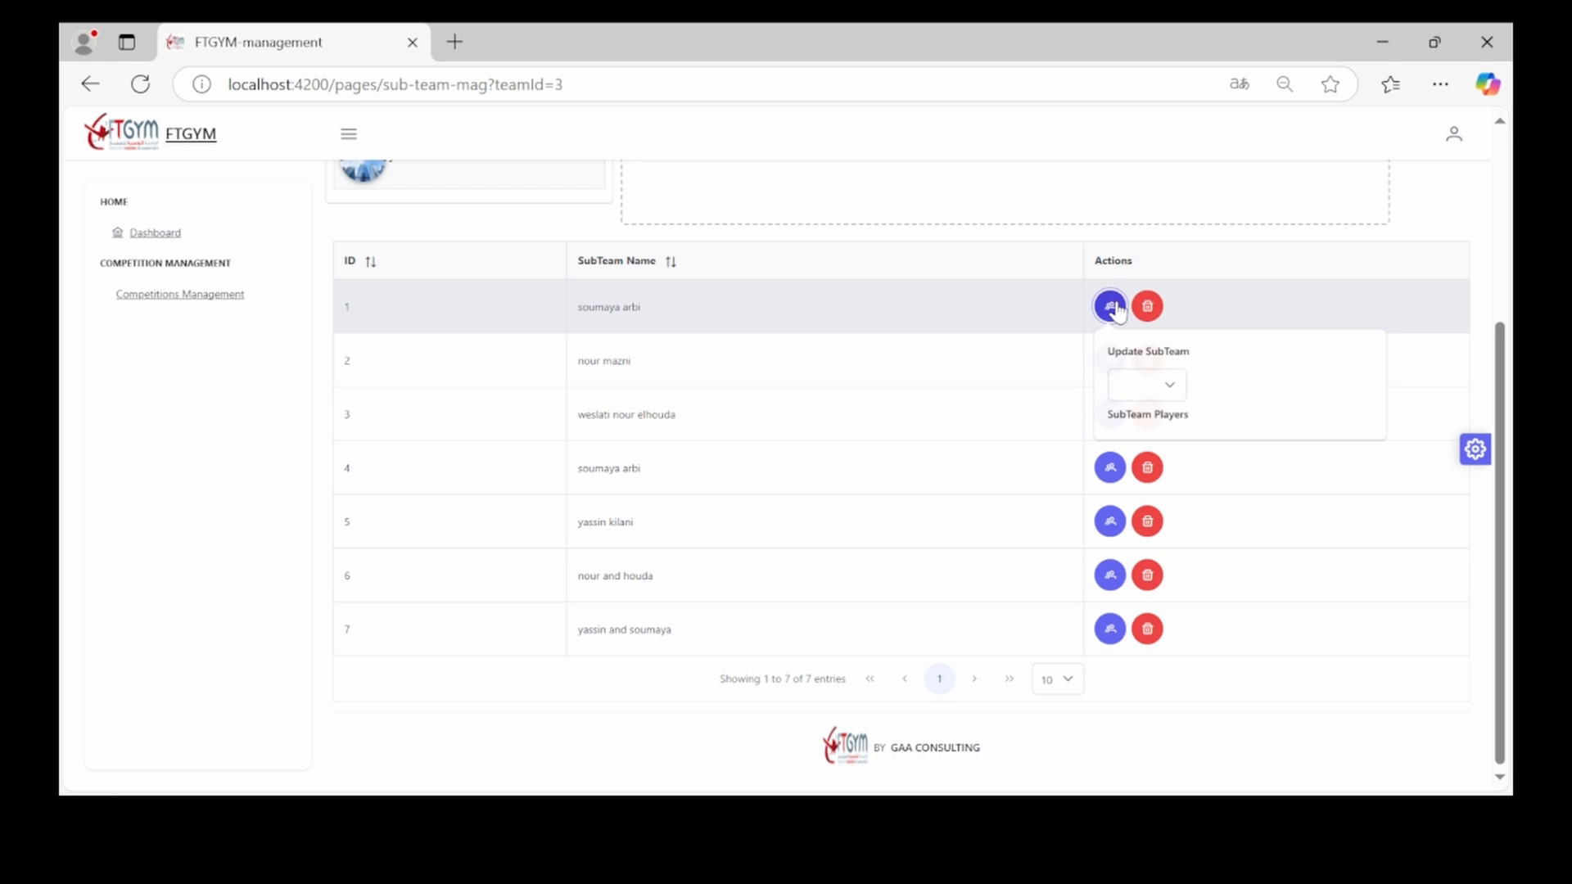
{"action": "left_click", "coordinate": [1146, 397]}
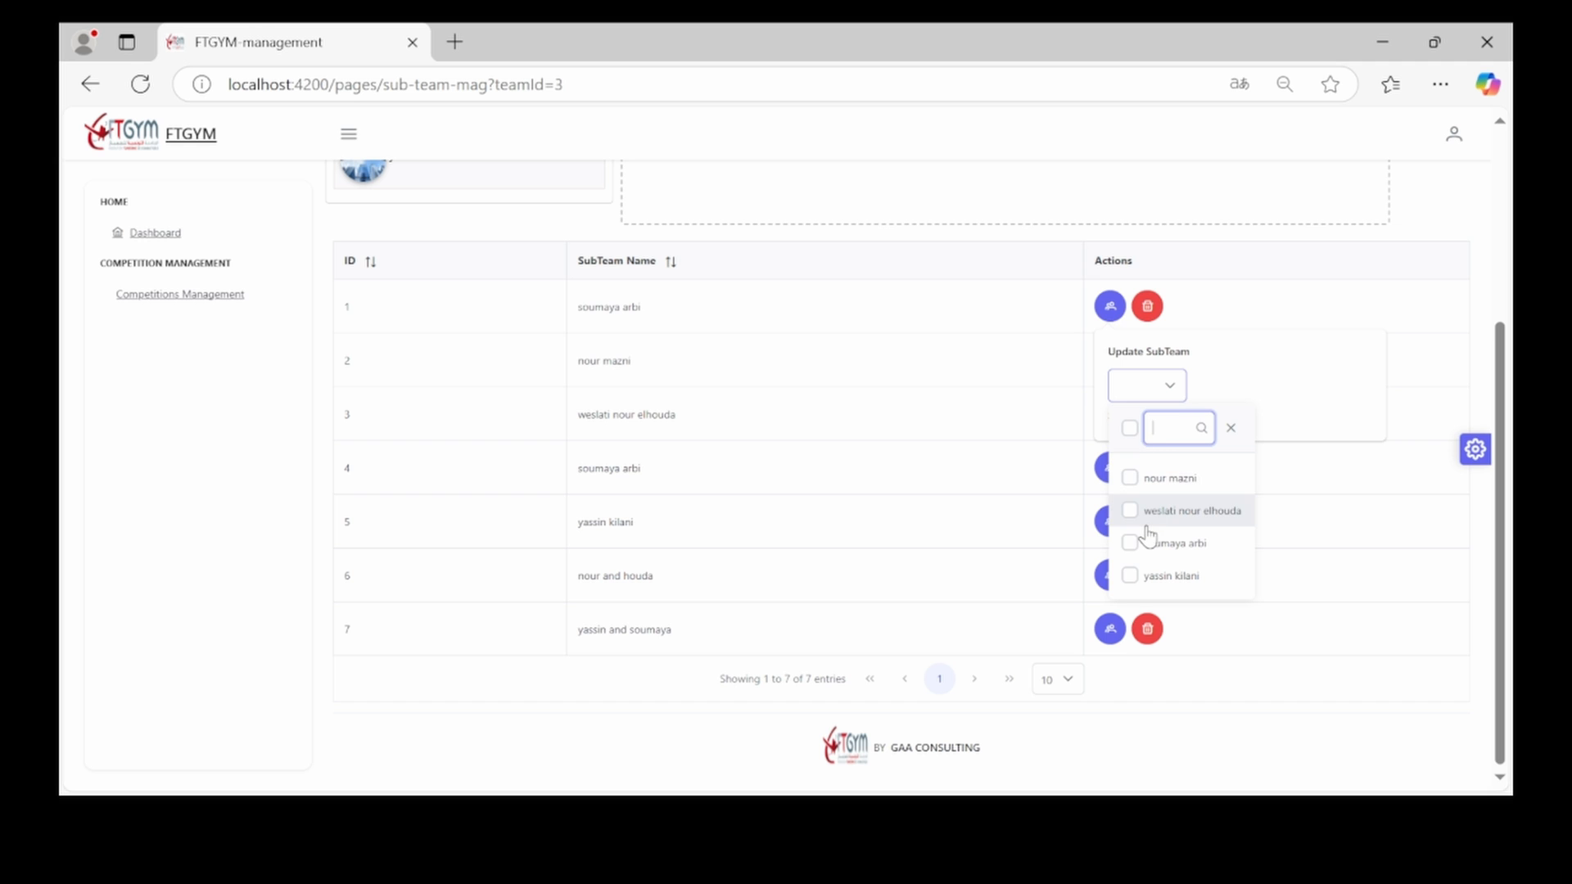
{"action": "left_click", "coordinate": [1231, 430]}
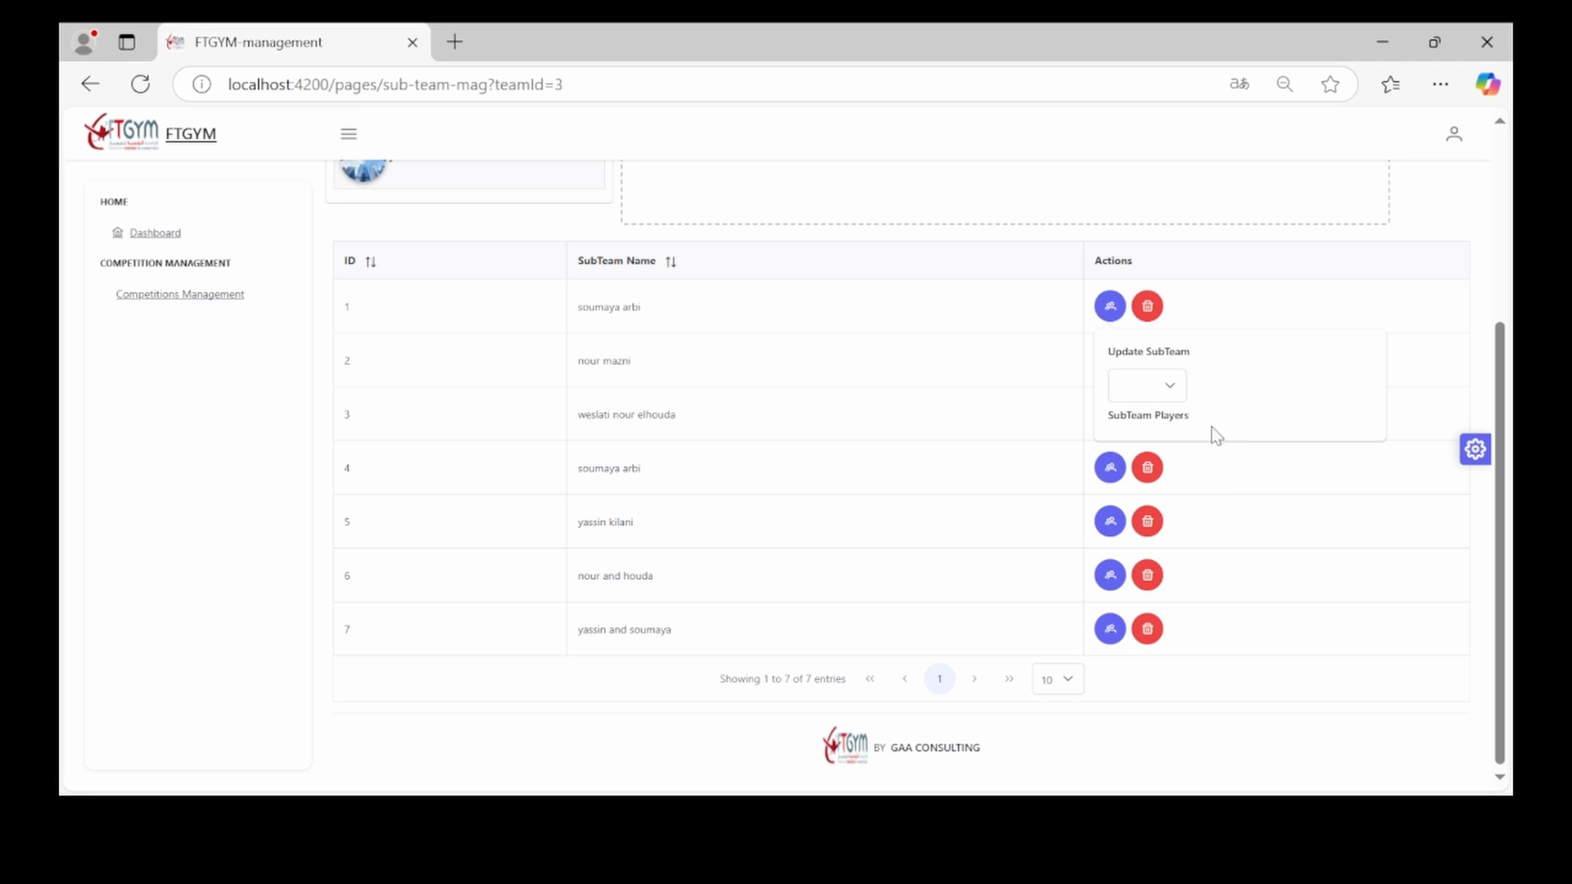
{"action": "left_click", "coordinate": [1111, 310]}
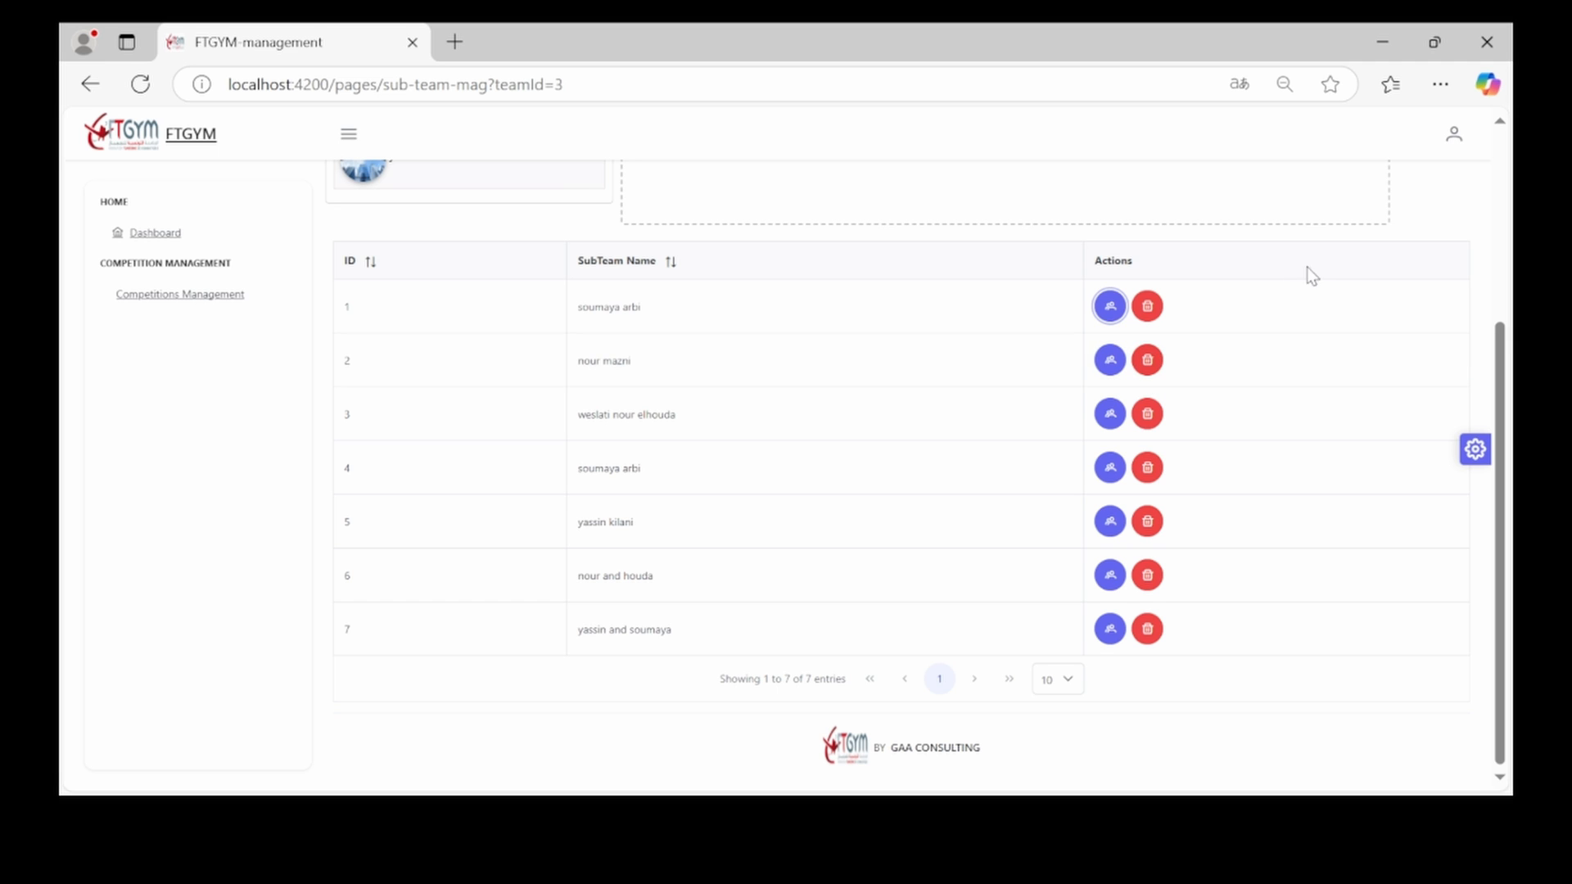
Delete the sub-team with ID 2 and confirm with Yes
{"action": "left_click", "coordinate": [1147, 362]}
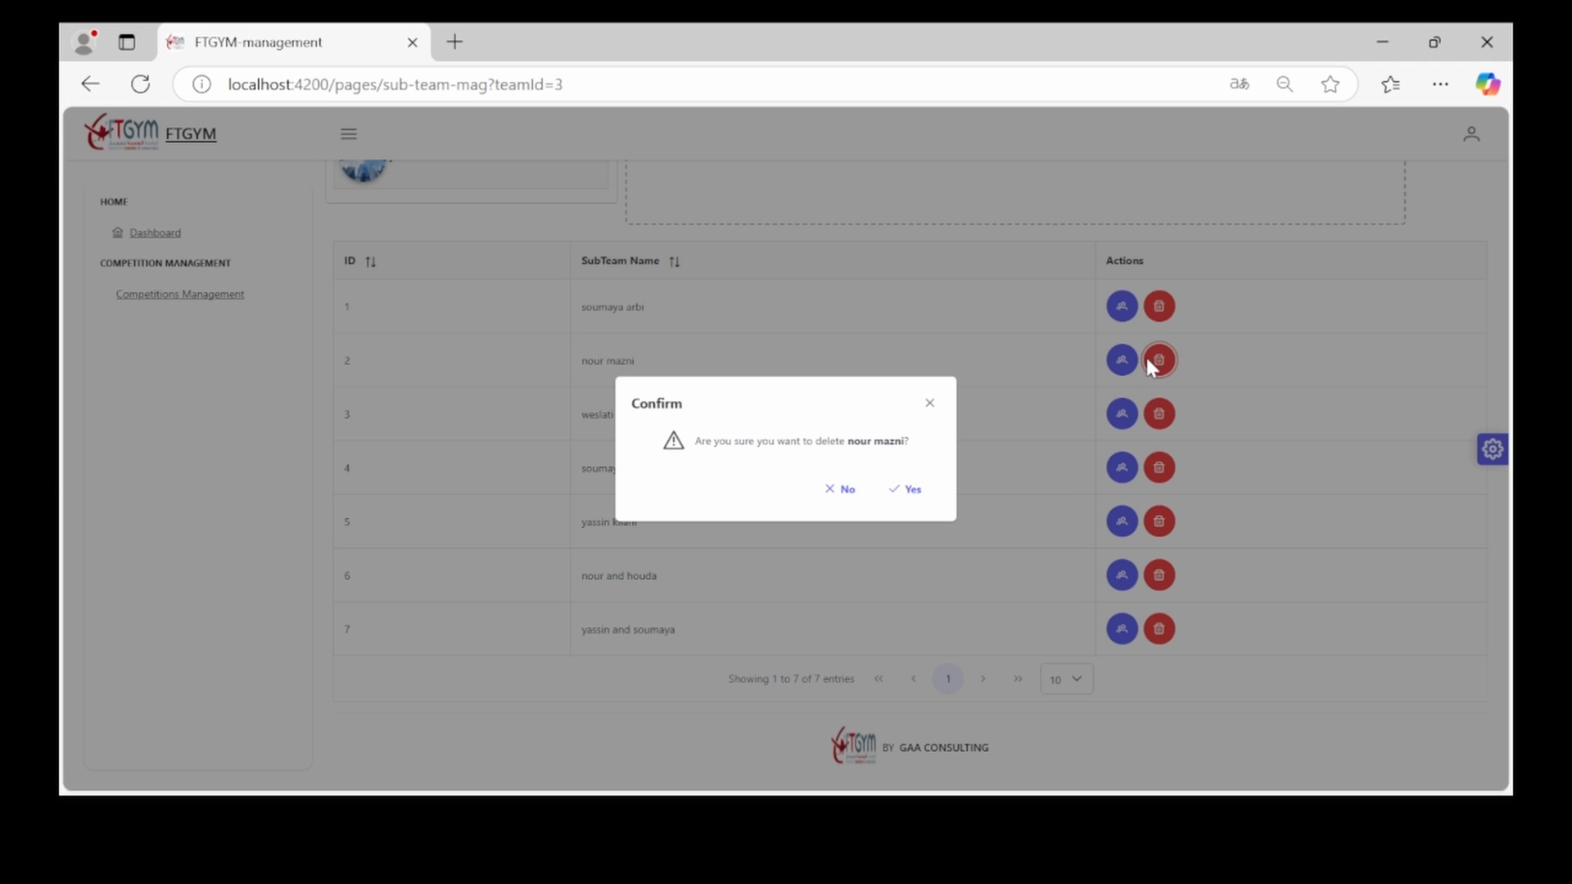
{"action": "left_click", "coordinate": [906, 490]}
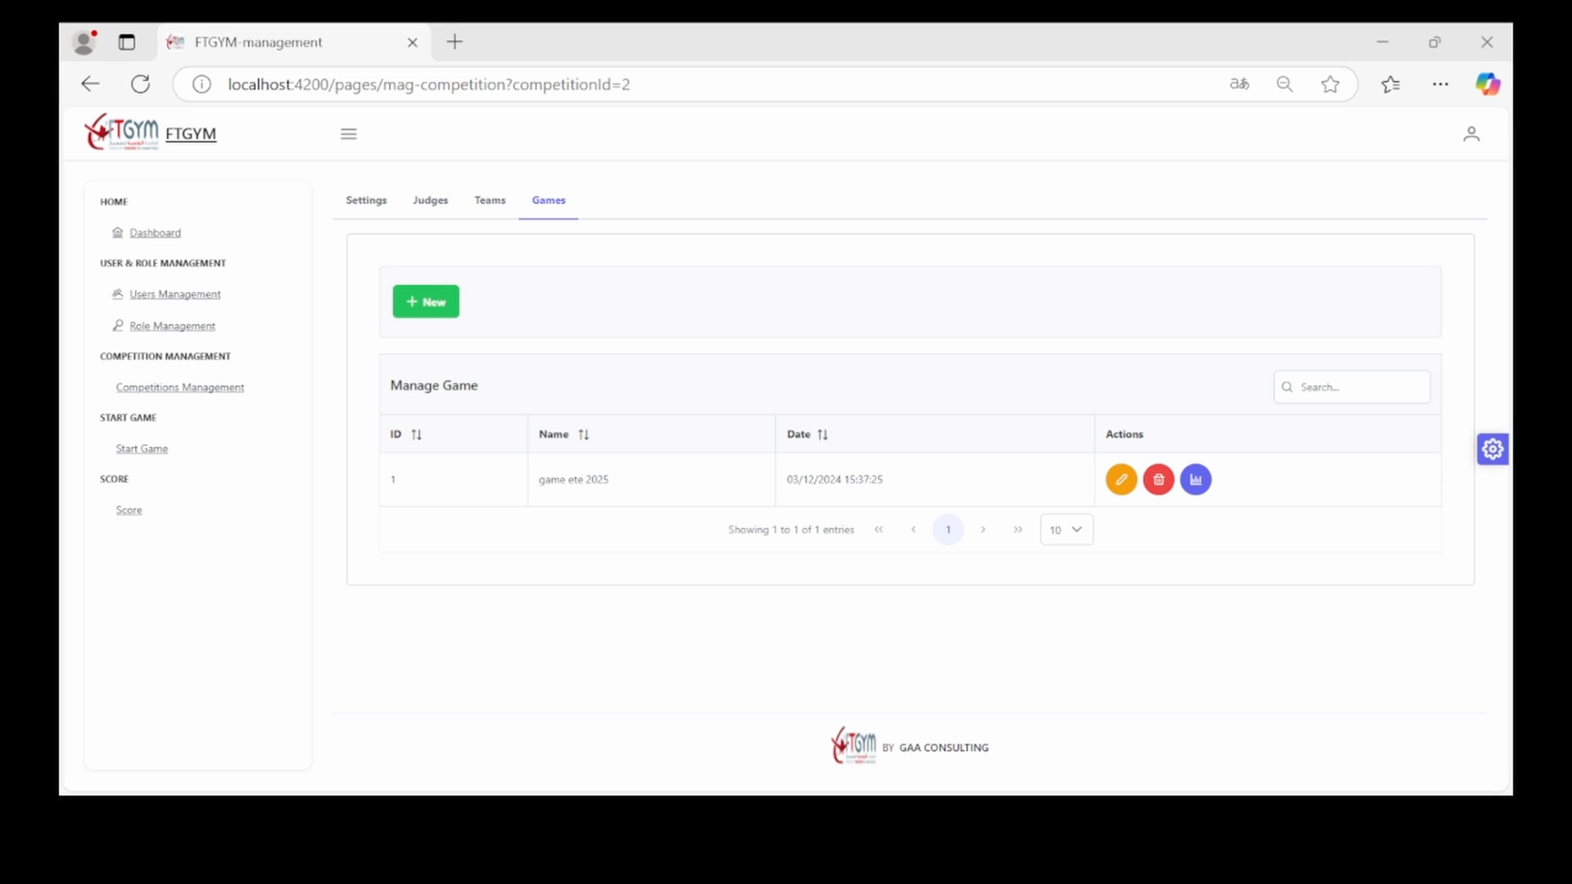
Start a new game named 'winter 2024', dated December 3, and marked as an individual match
{"action": "left_click", "coordinate": [769, 743]}
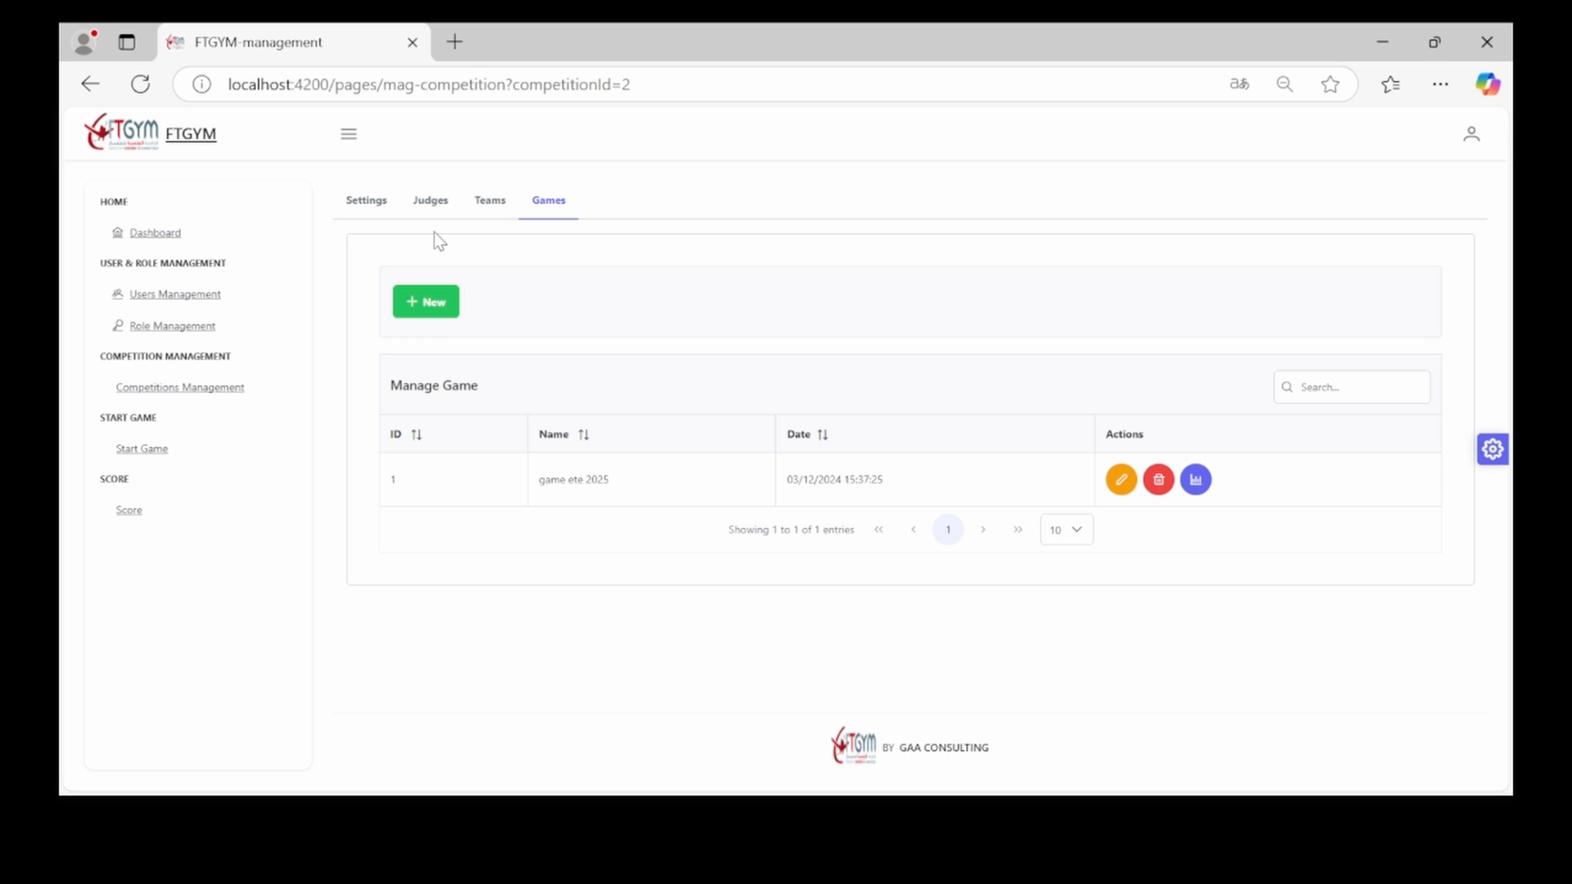
{"action": "left_click", "coordinate": [417, 310]}
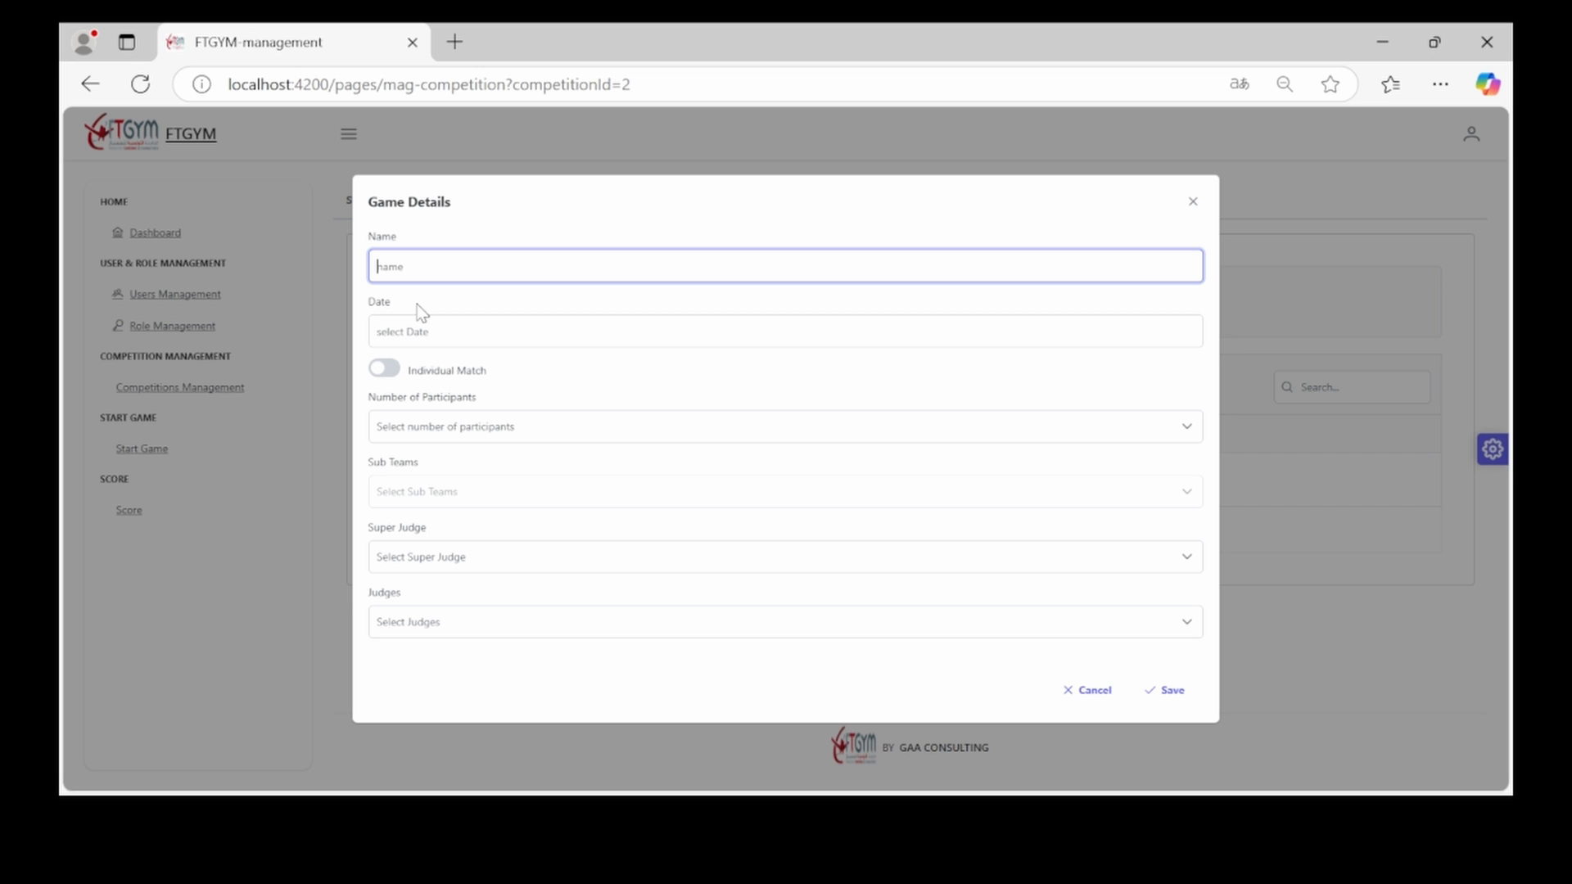
{"action": "type", "text": "win"}
{"action": "key", "text": "Tab"}
{"action": "left_click", "coordinate": [440, 336]}
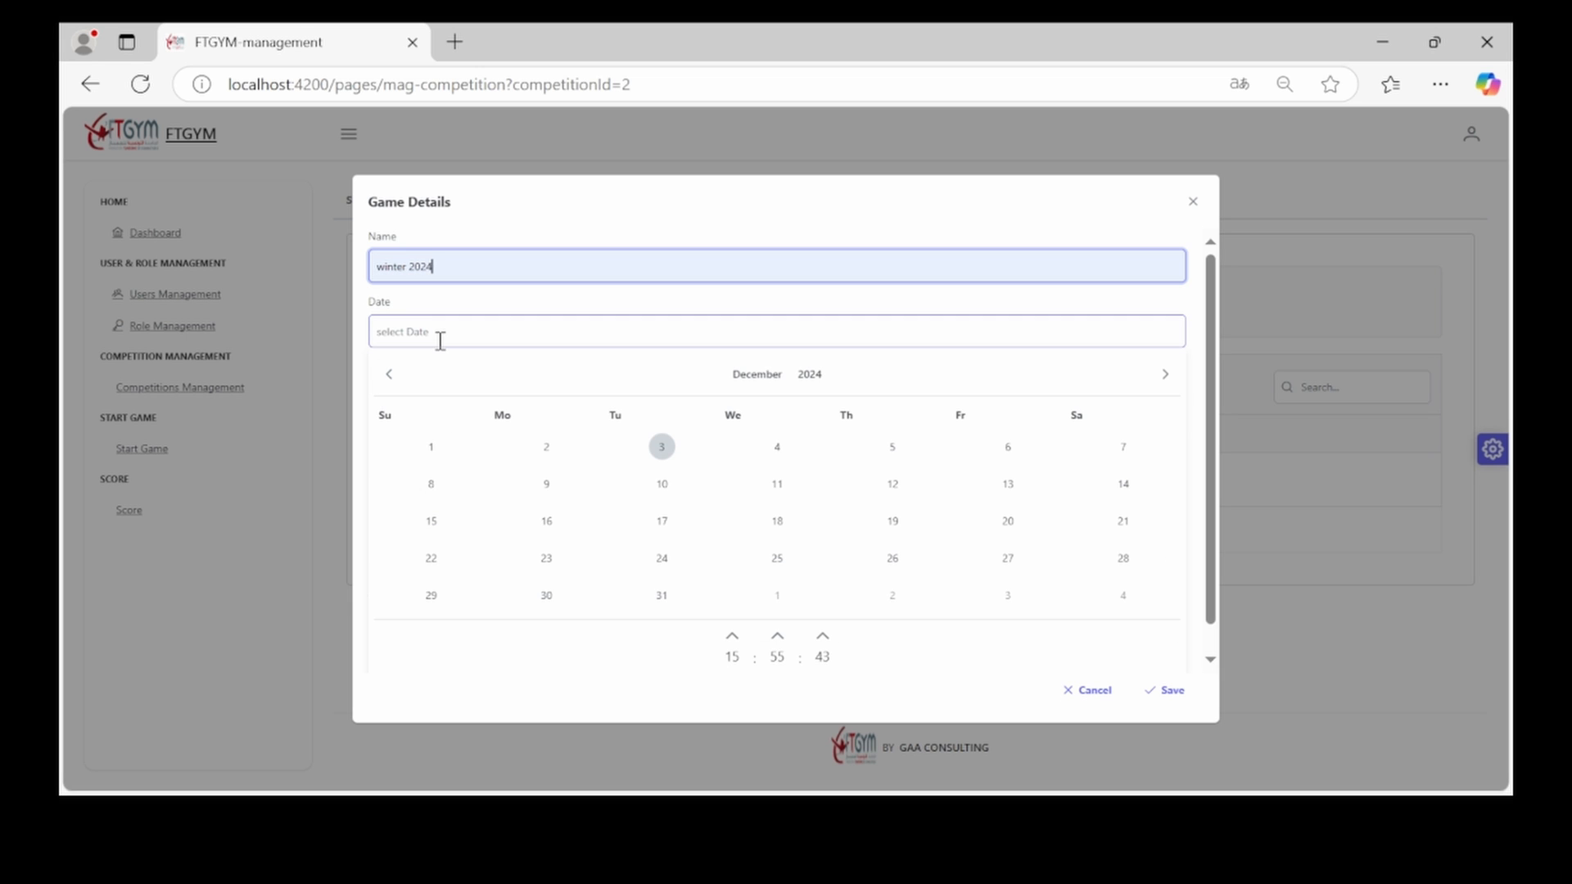
{"action": "left_click", "coordinate": [659, 451]}
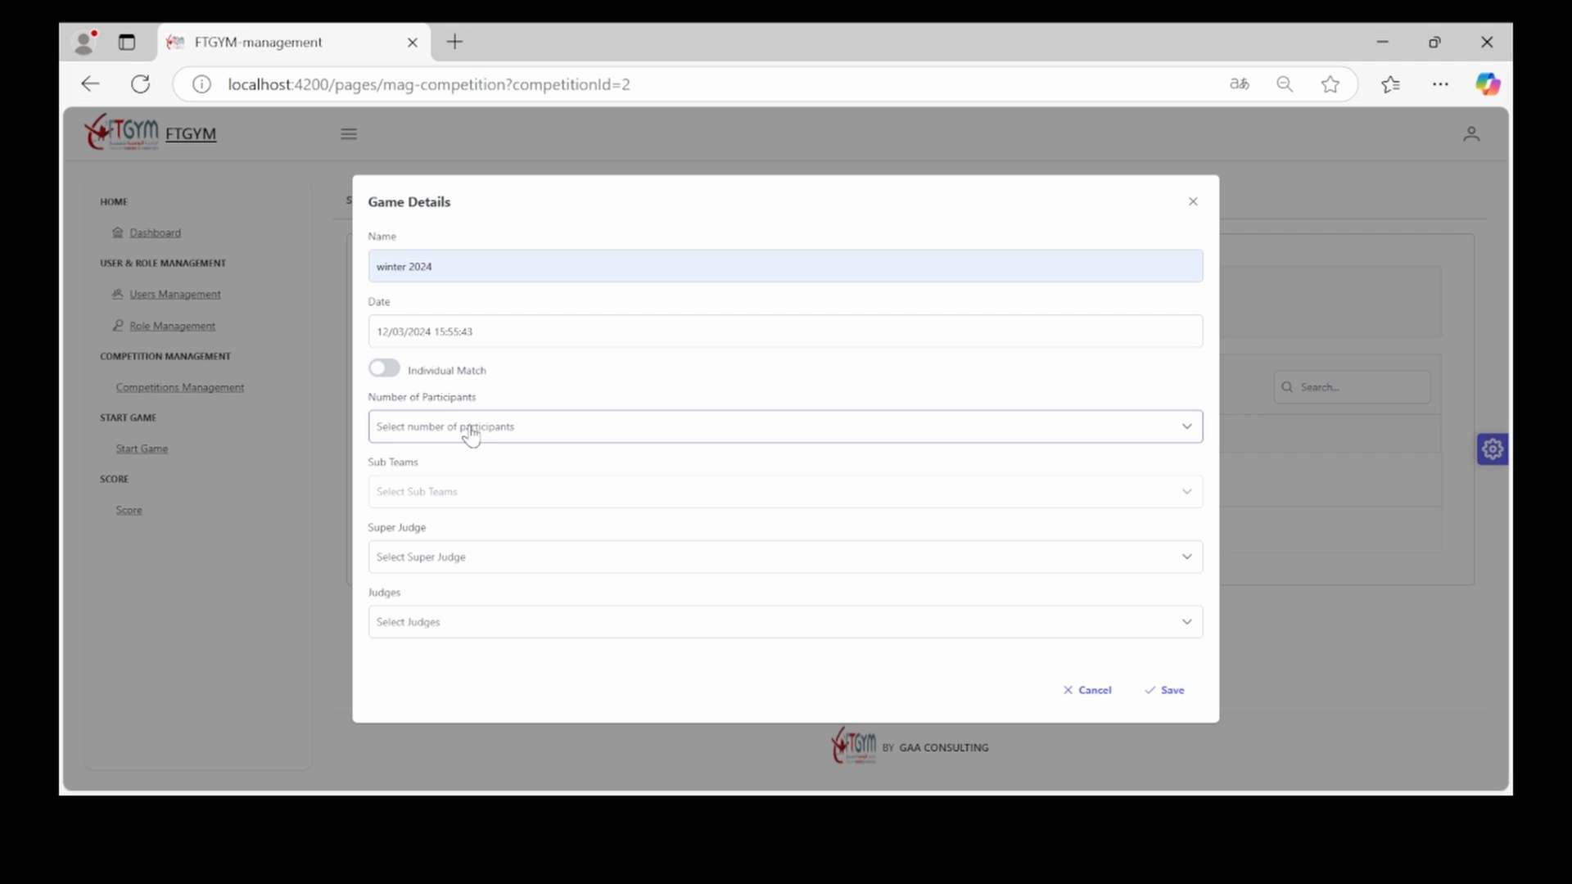
{"action": "left_click", "coordinate": [391, 371]}
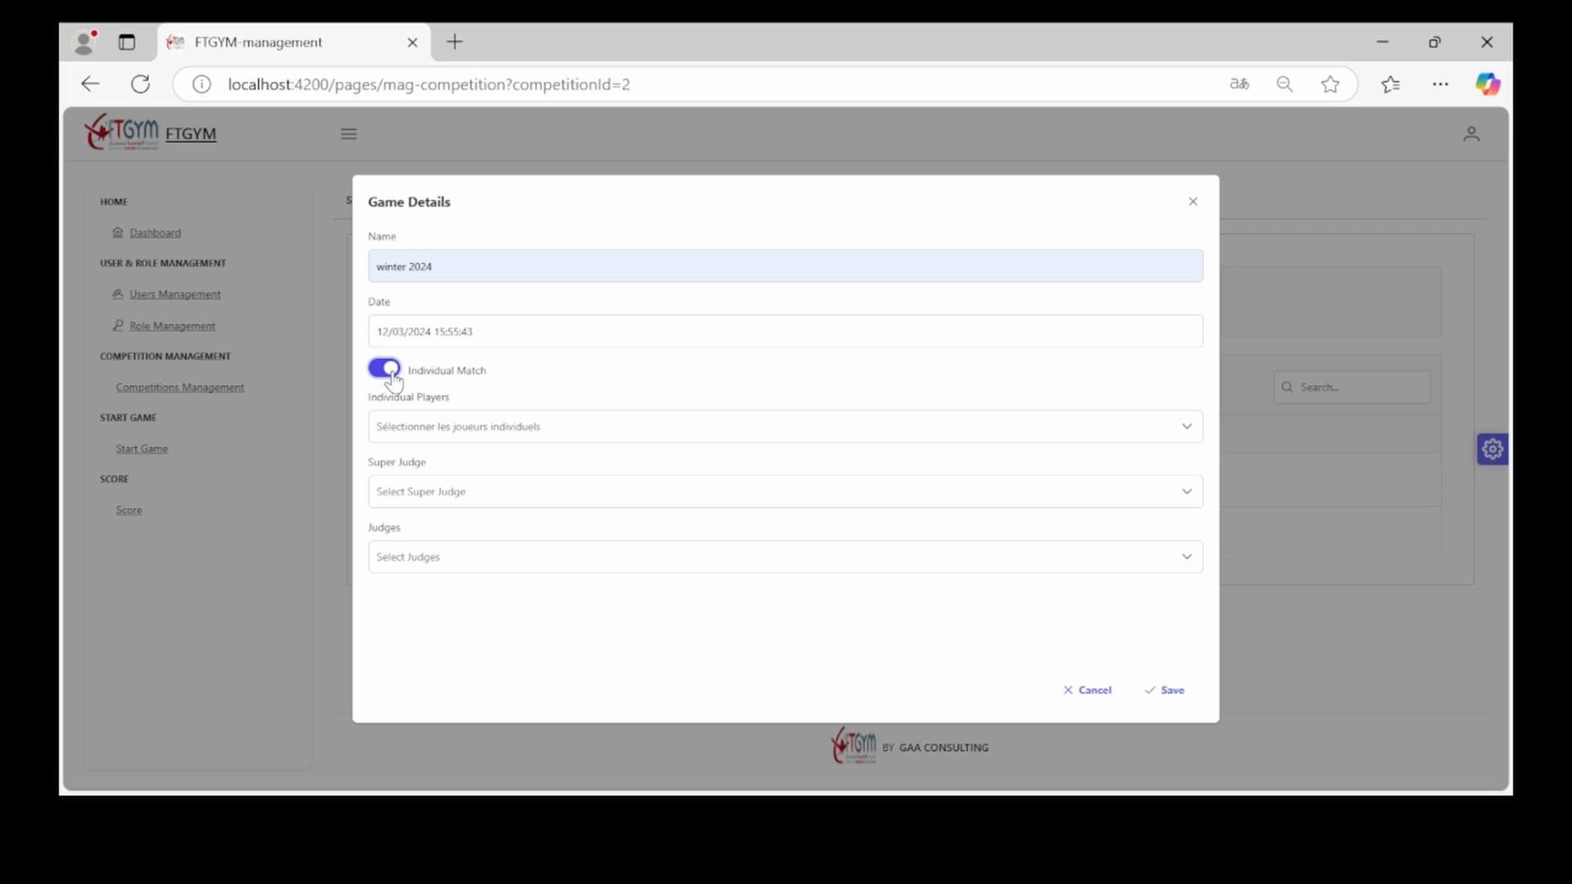
Select all three individual players, then switch Individual Match off
{"action": "left_click", "coordinate": [444, 432]}
{"action": "left_click", "coordinate": [390, 469]}
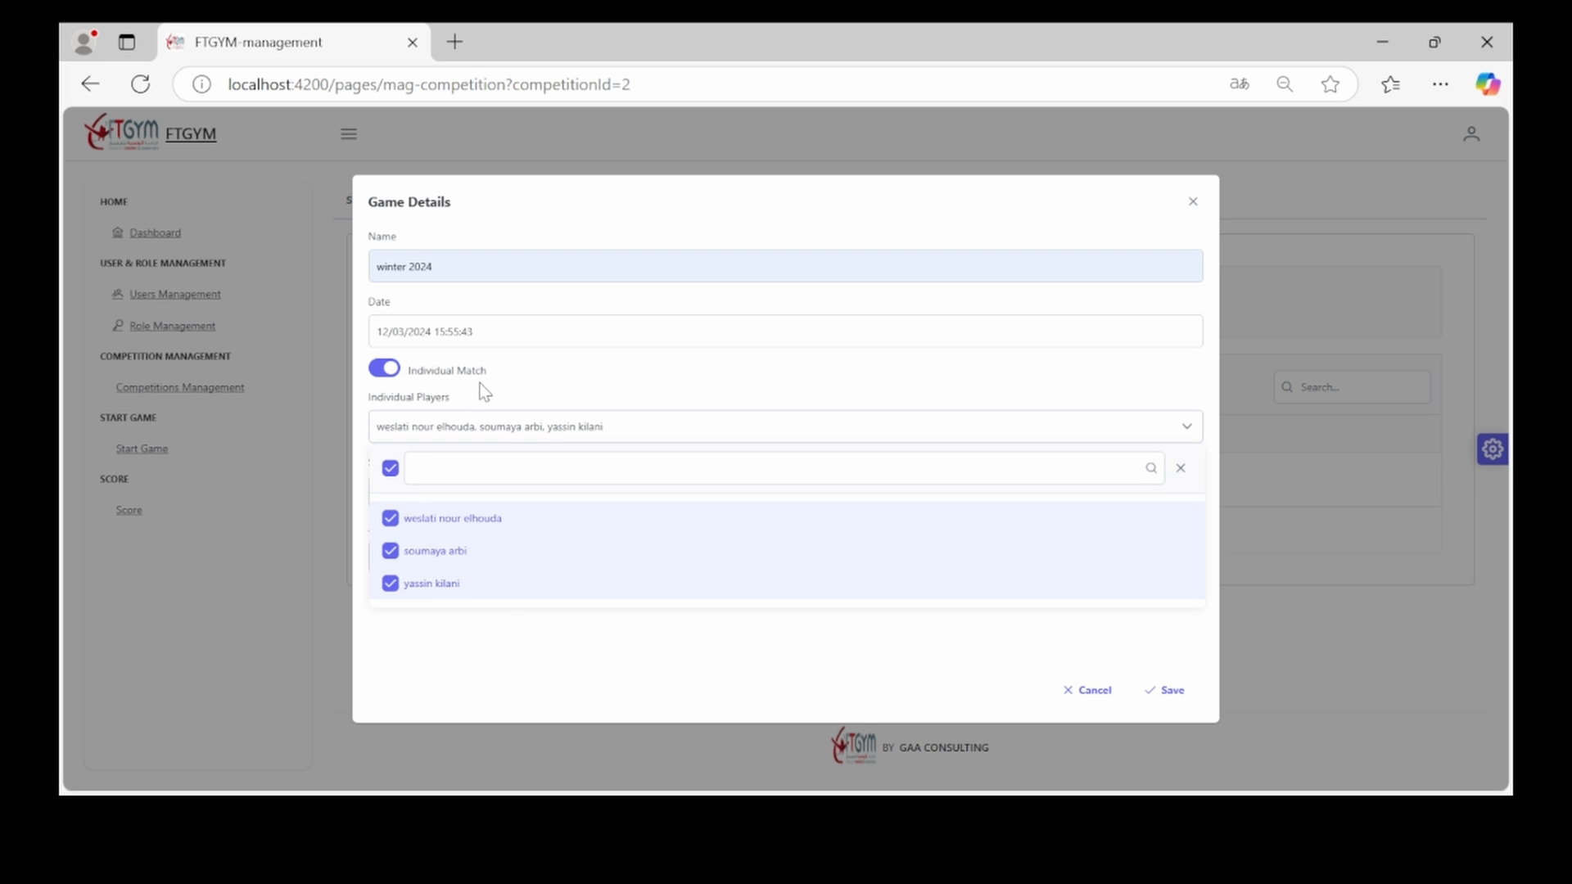
{"action": "left_click", "coordinate": [716, 429]}
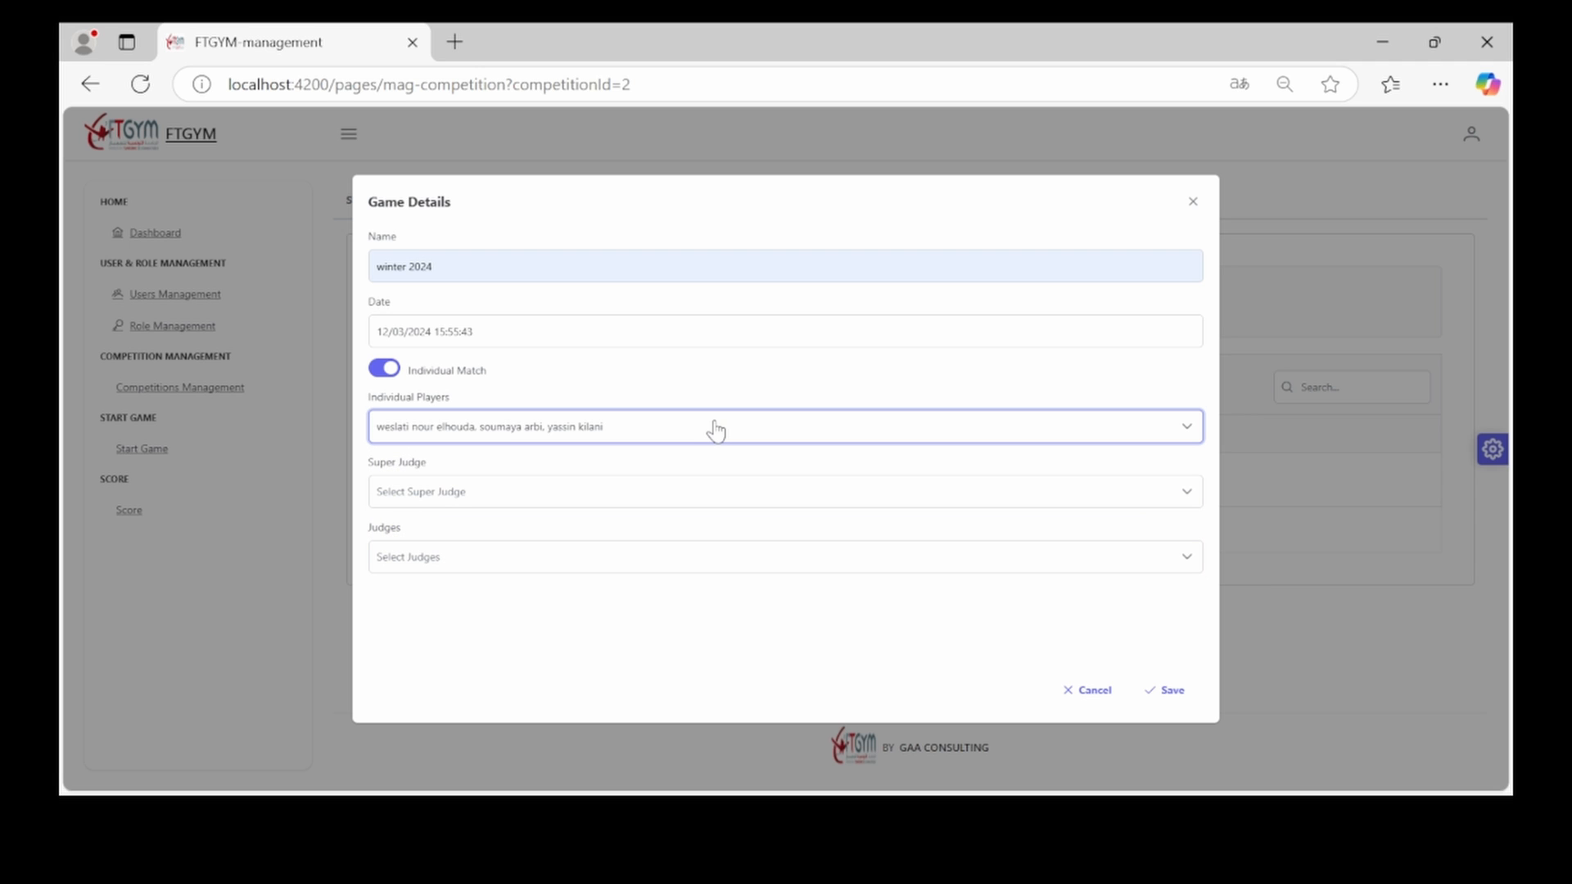
{"action": "left_click", "coordinate": [389, 375]}
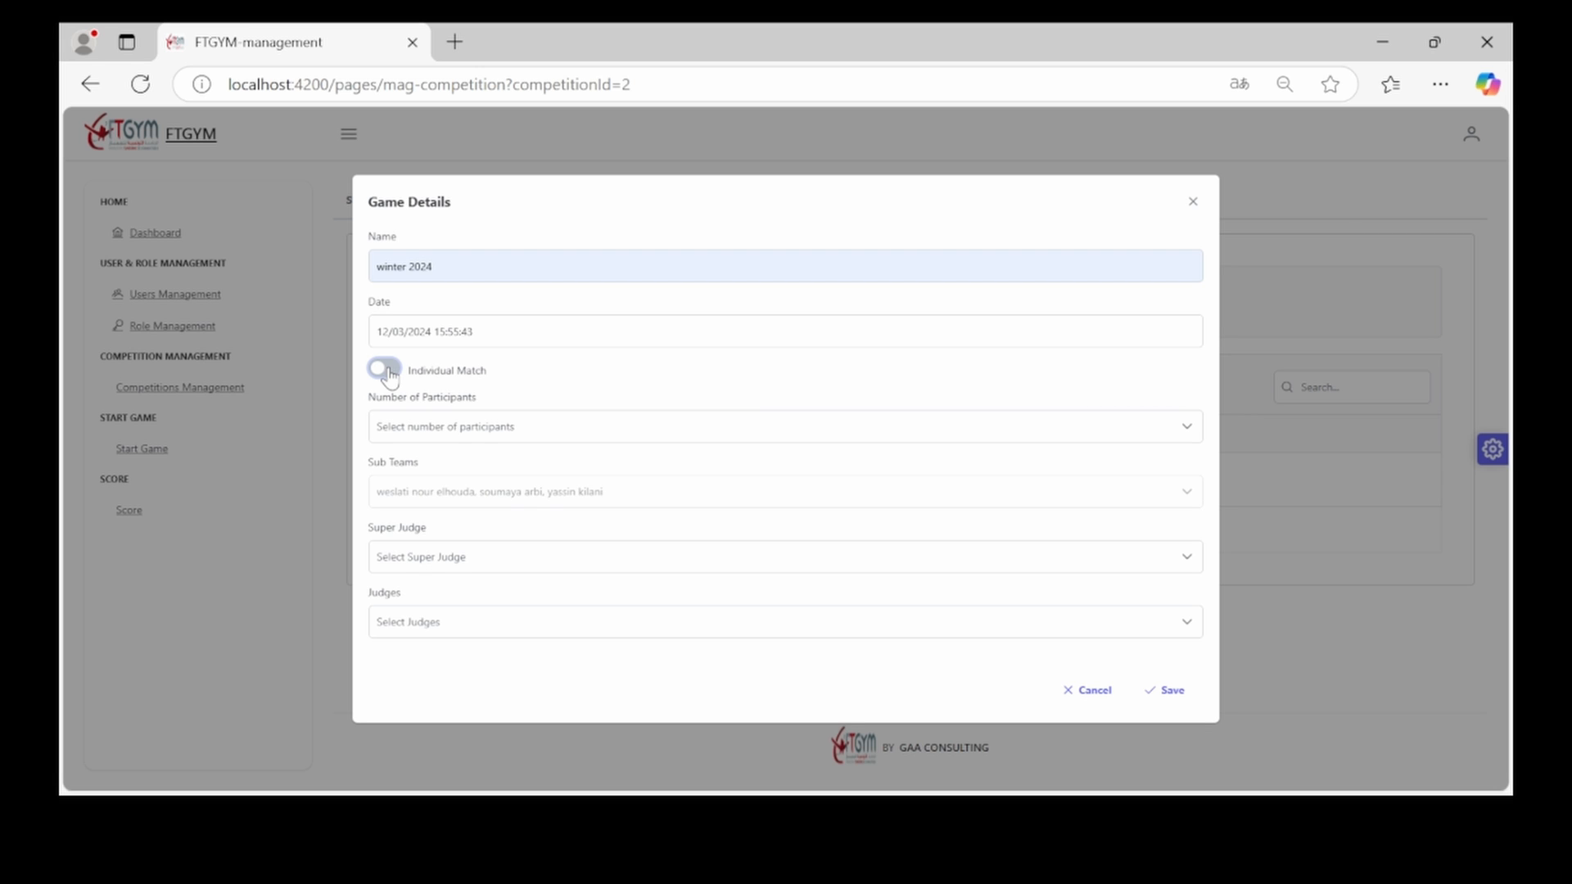
Set the game to 2 participants and select both sub-teams
{"action": "left_click", "coordinate": [514, 439]}
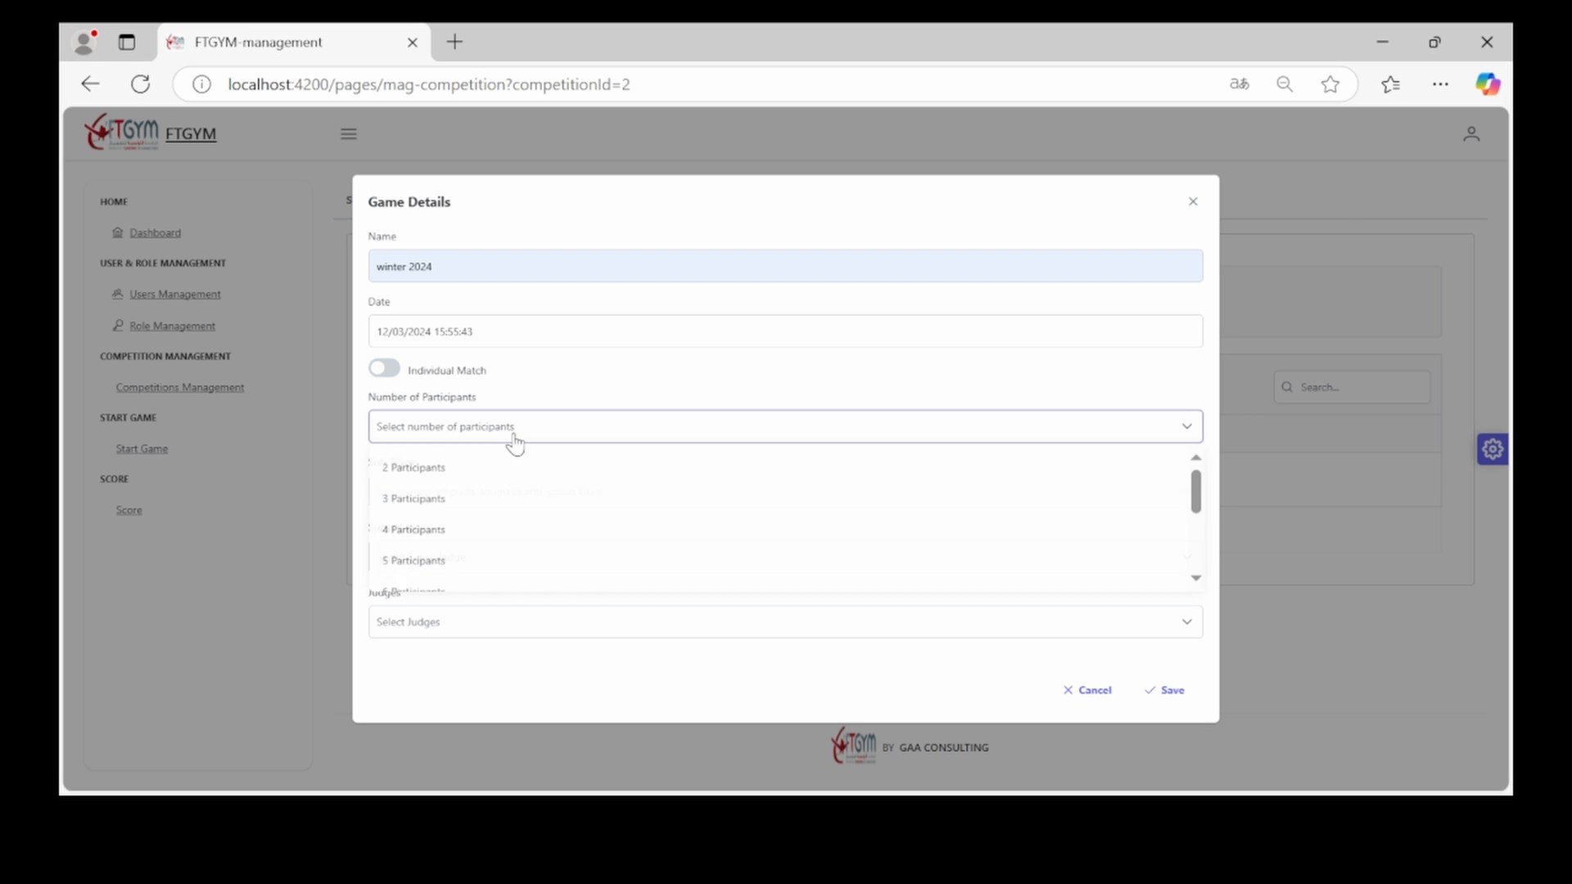
{"action": "left_click", "coordinate": [427, 475]}
{"action": "left_click", "coordinate": [421, 495]}
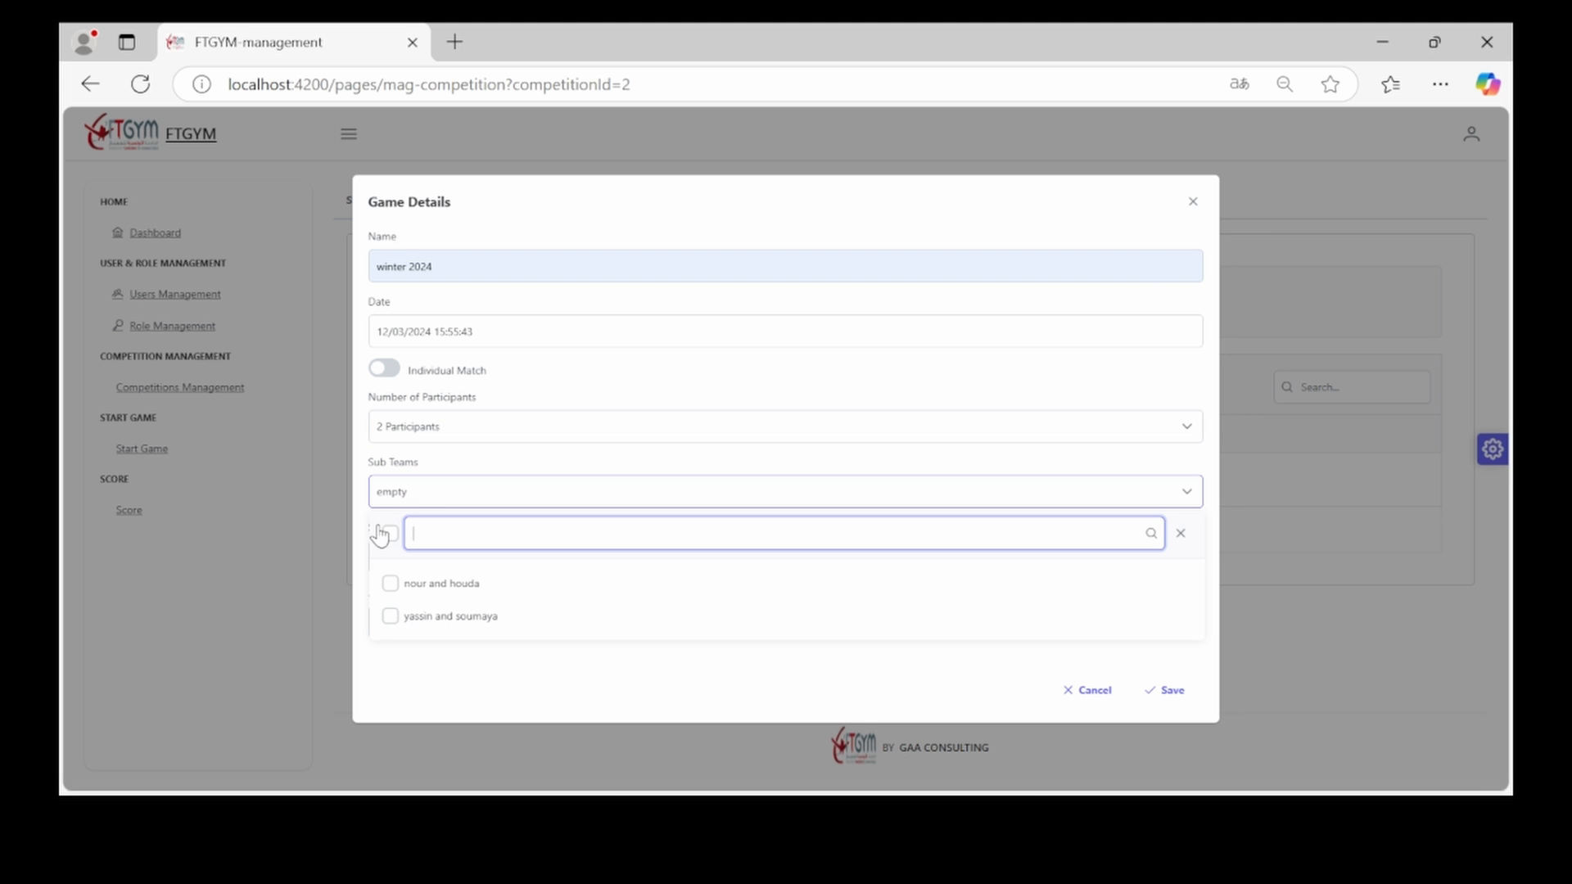
{"action": "left_click", "coordinate": [384, 534]}
{"action": "left_click", "coordinate": [438, 493]}
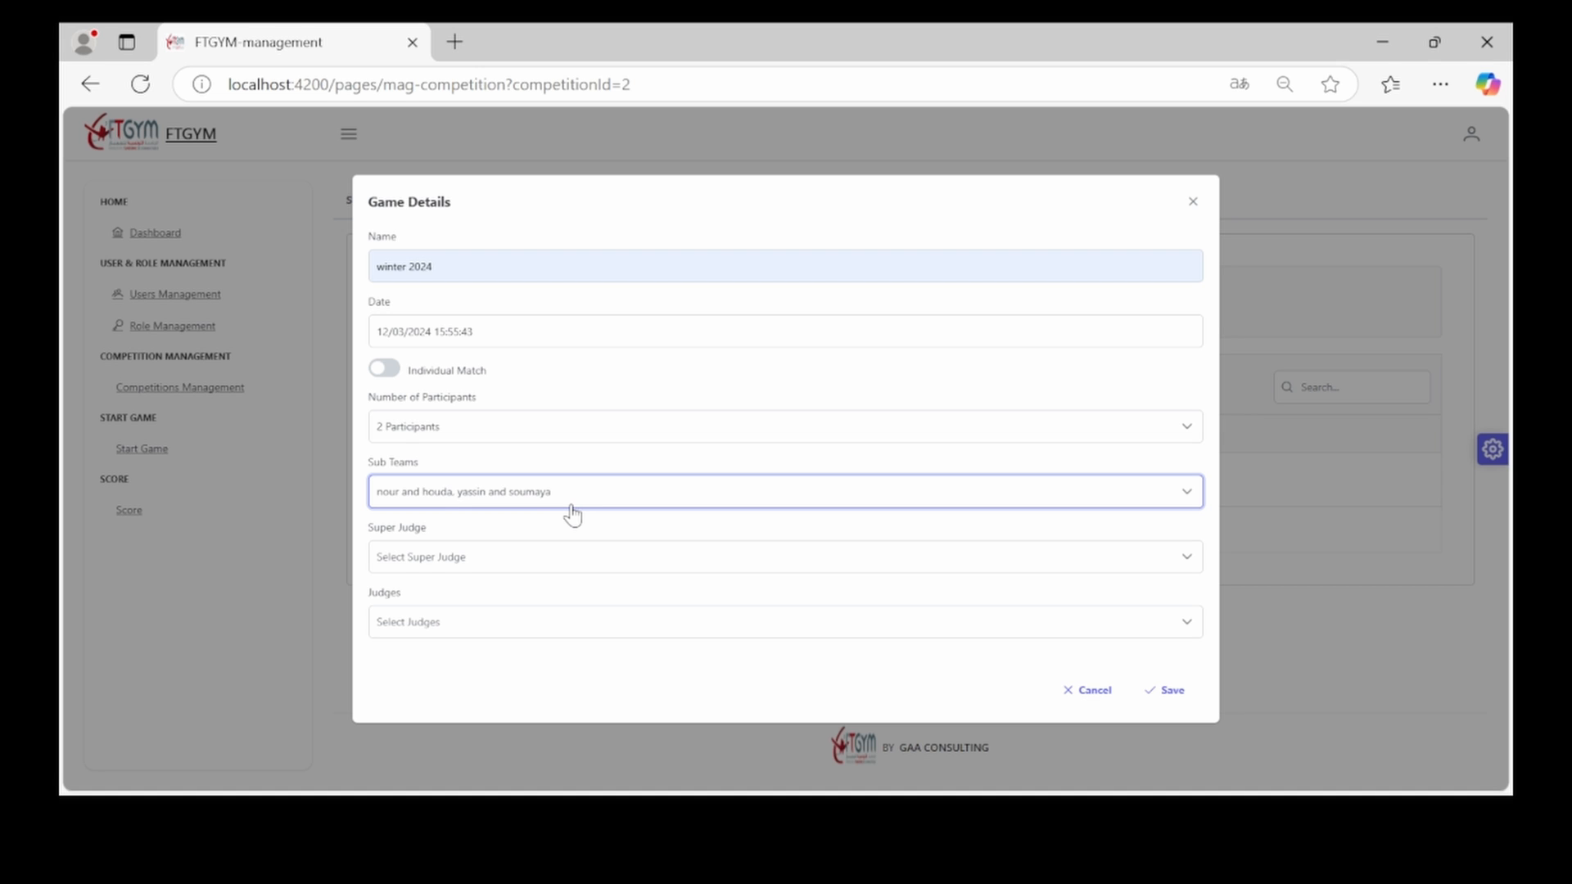
Choose the super judge and add the first three judges to the panel
{"action": "left_click", "coordinate": [560, 564]}
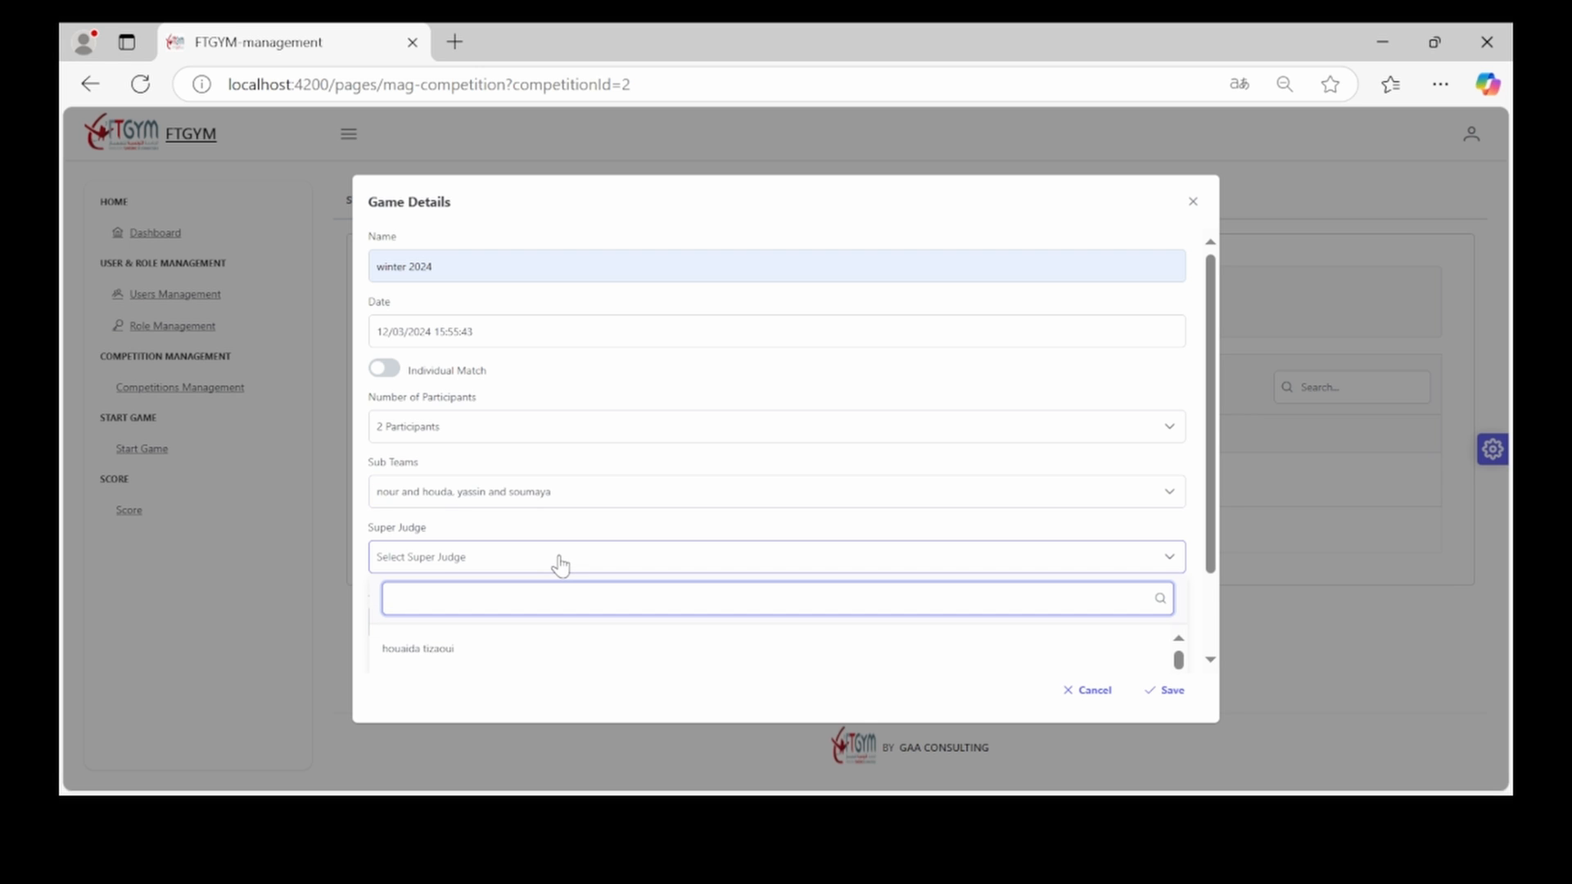
{"action": "left_click", "coordinate": [528, 648]}
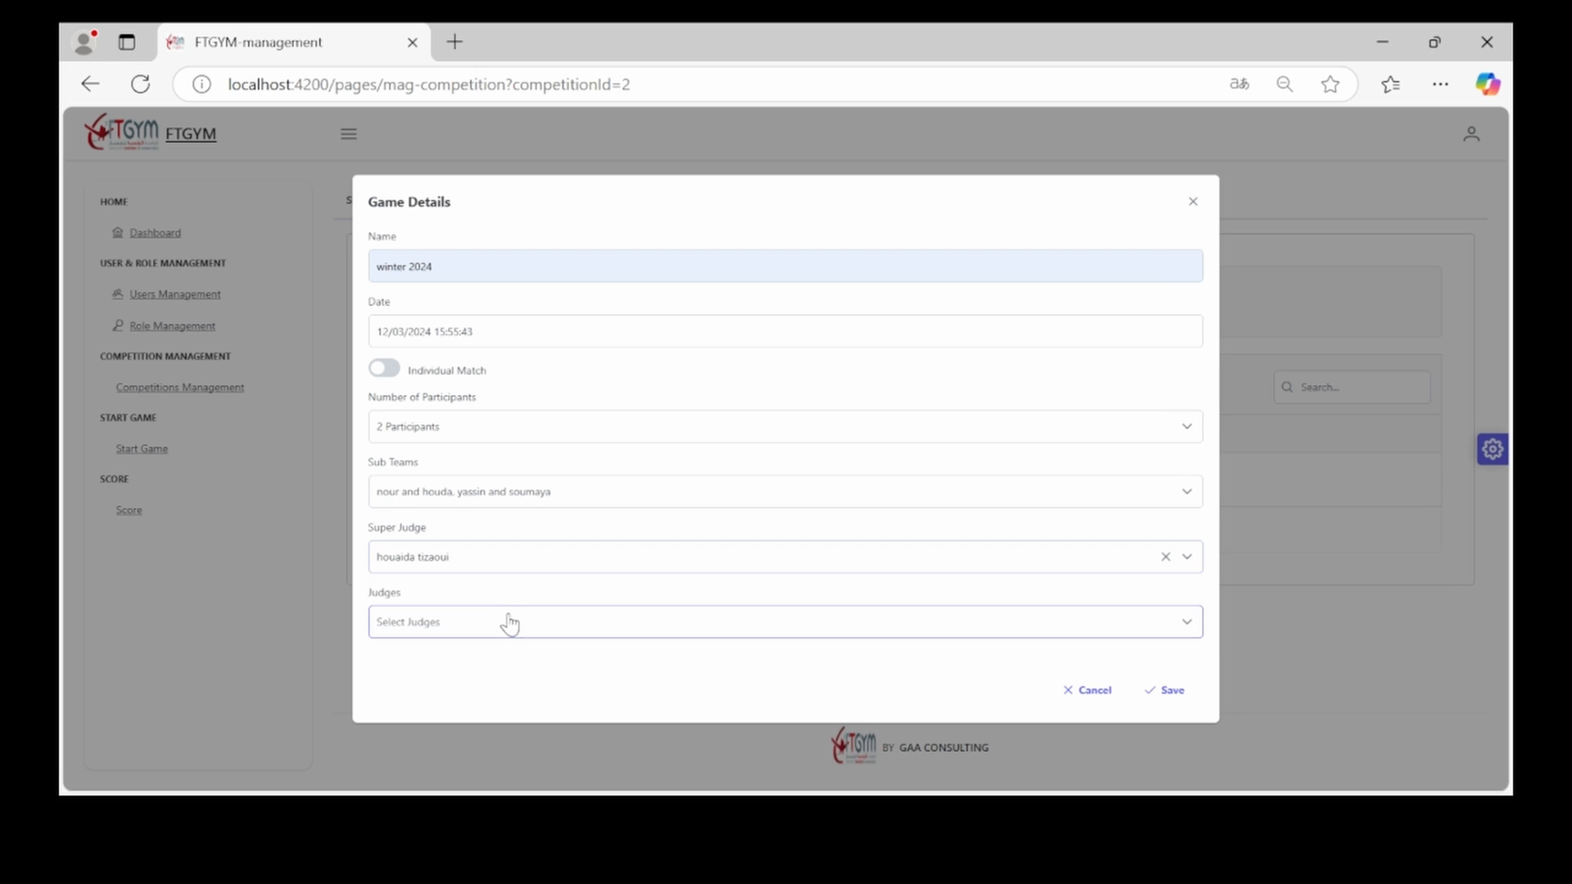
{"action": "left_click", "coordinate": [509, 624]}
{"action": "left_click", "coordinate": [397, 485]}
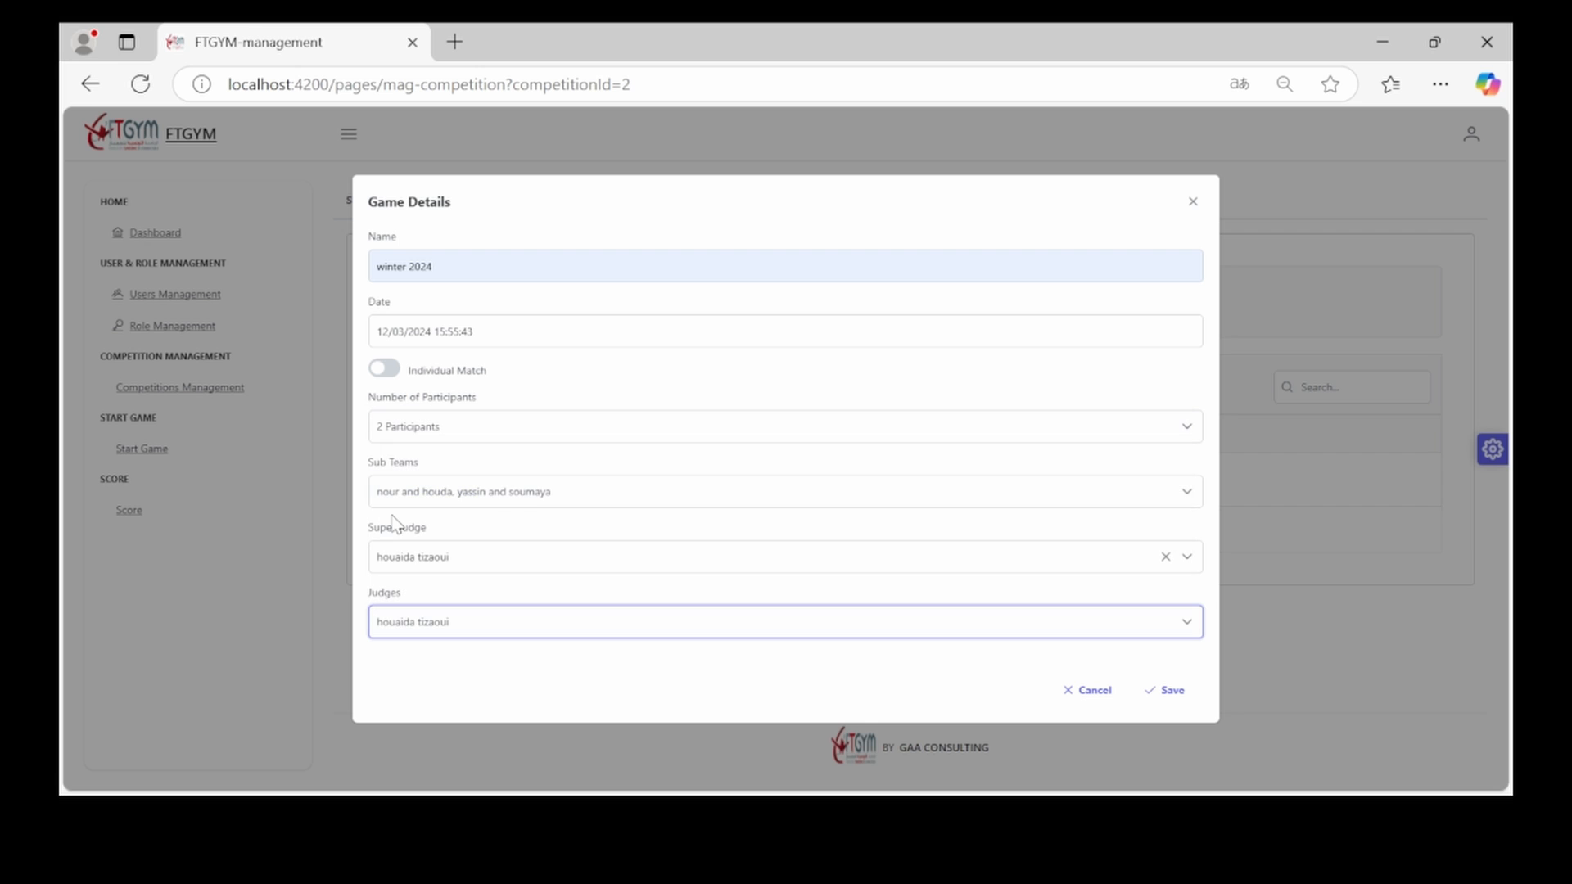
{"action": "left_click", "coordinate": [383, 625]}
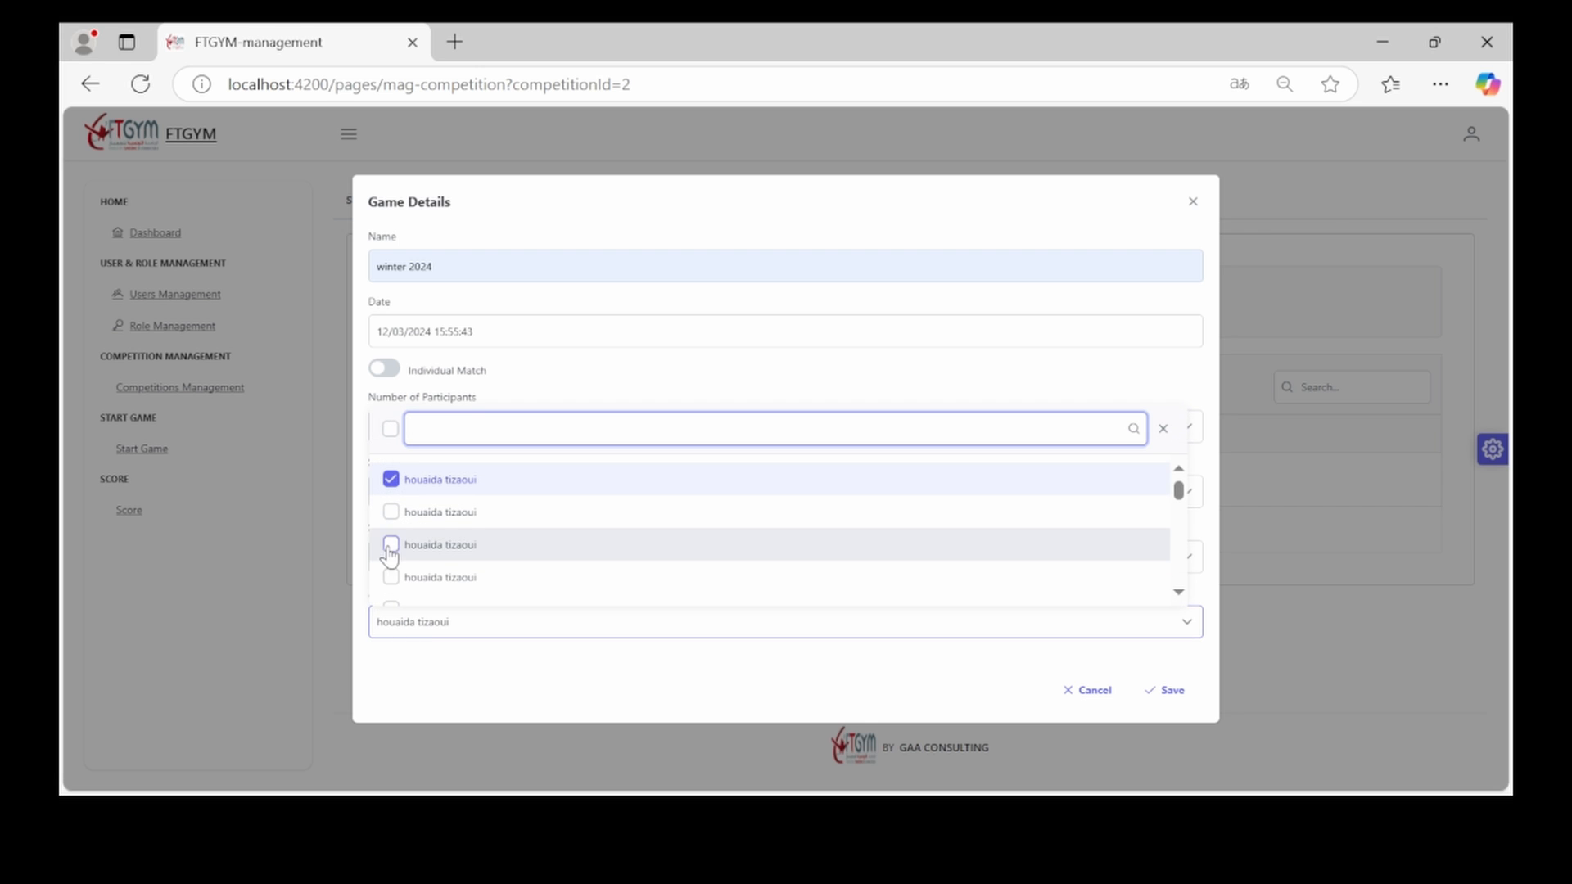
{"action": "left_click", "coordinate": [392, 519]}
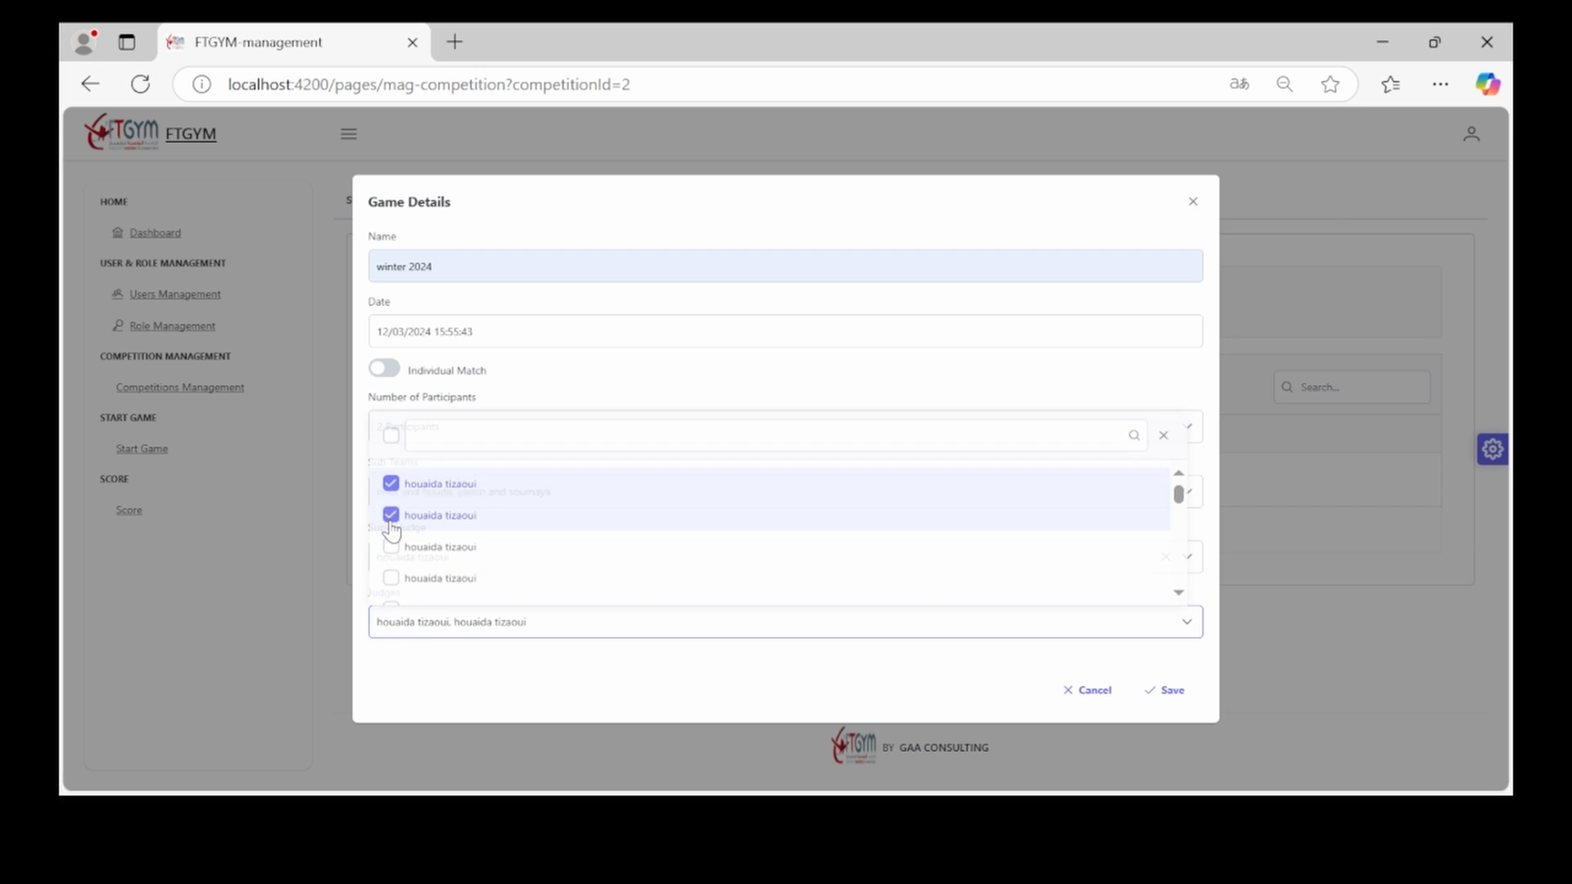
{"action": "left_click", "coordinate": [388, 631]}
{"action": "left_click", "coordinate": [393, 605]}
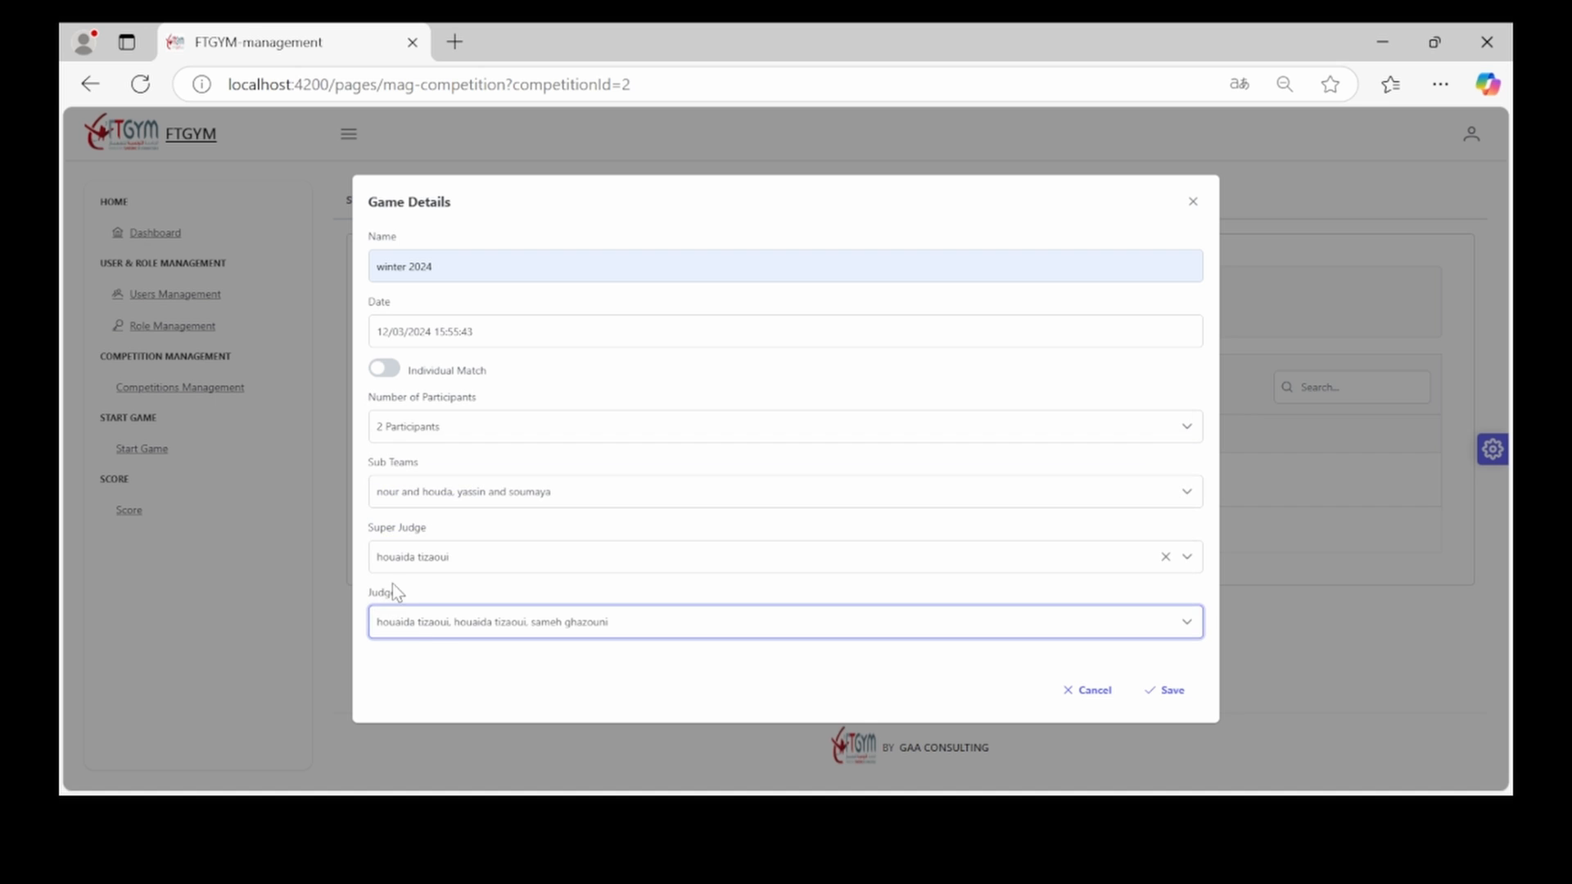
Add two more judges from lower in the list and save the winter 2024 game
{"action": "left_click", "coordinate": [428, 638]}
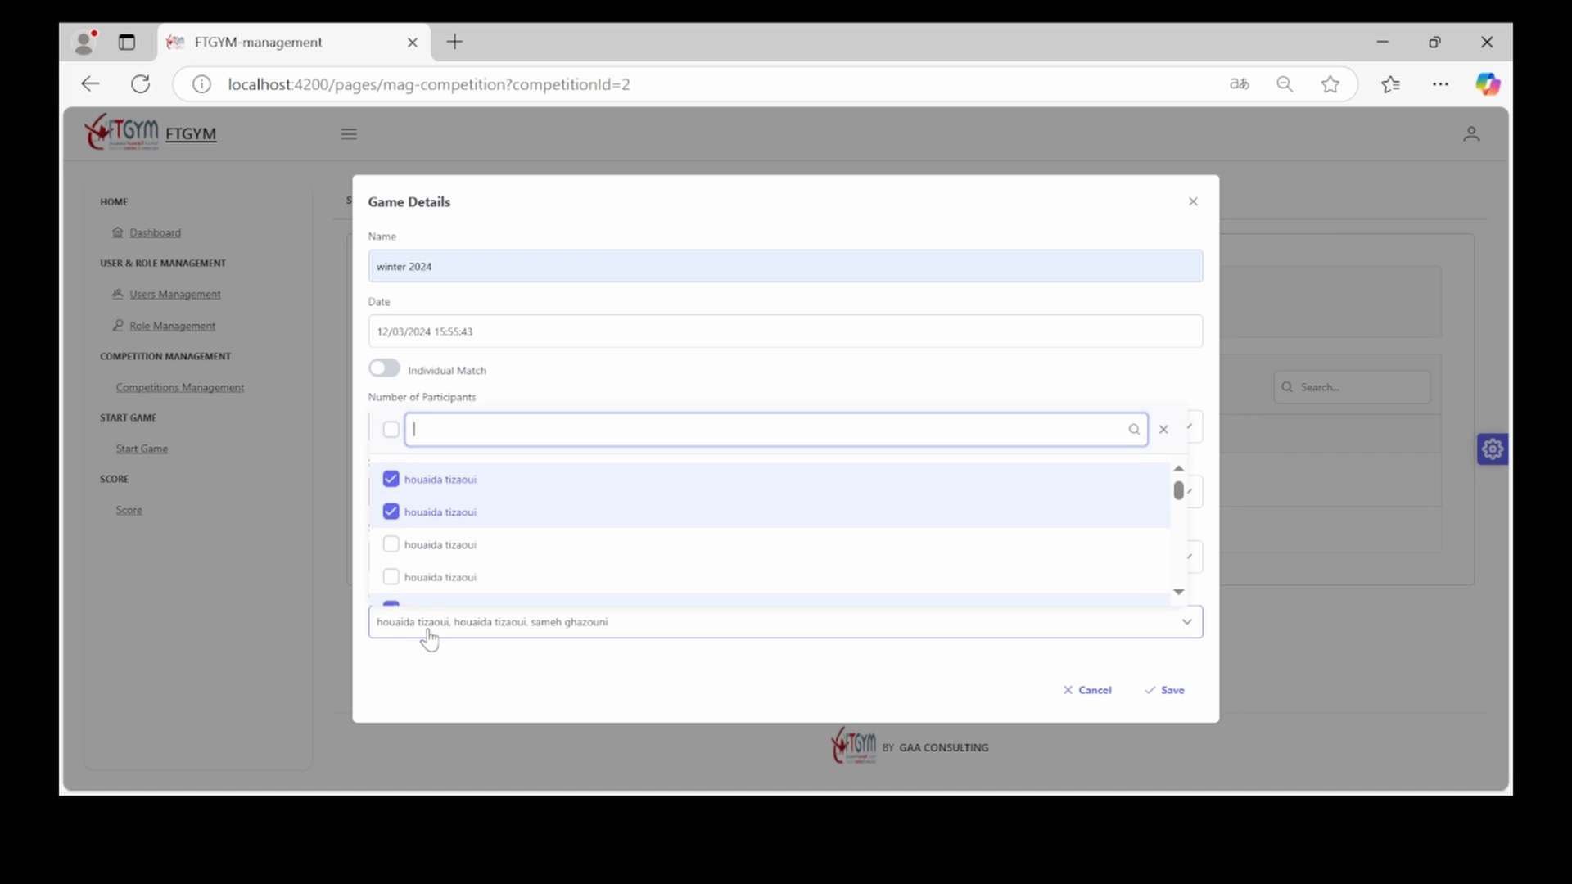
{"action": "scroll", "coordinate": [435, 579], "scroll_direction": "down", "scroll_amount": 3}
{"action": "left_click", "coordinate": [435, 579]}
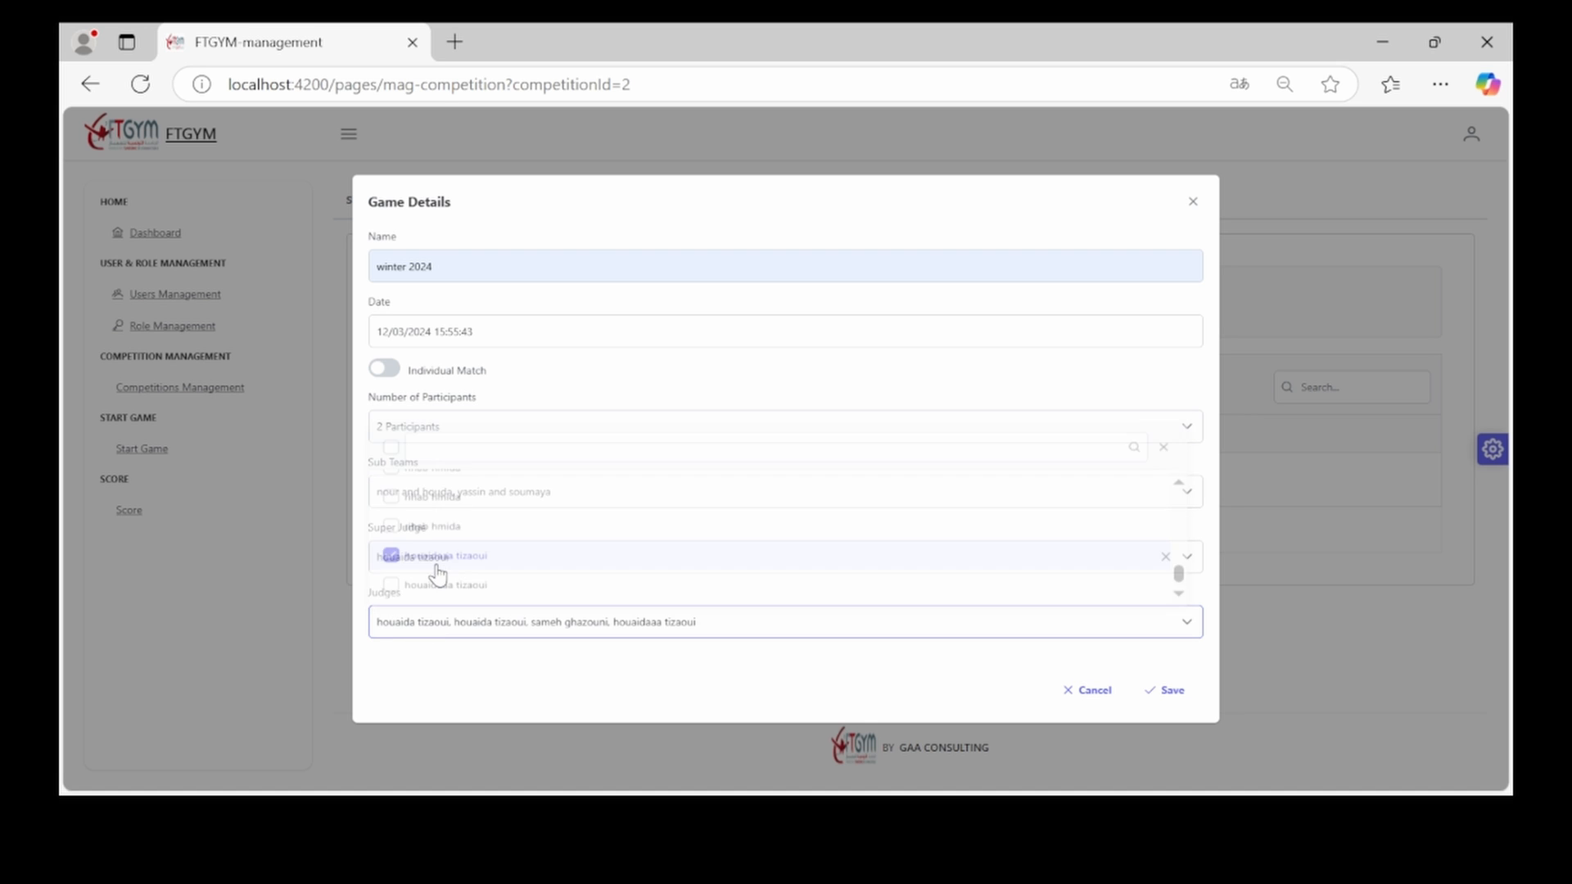
{"action": "left_click", "coordinate": [442, 628]}
{"action": "scroll", "coordinate": [415, 573], "scroll_direction": "down", "scroll_amount": 5}
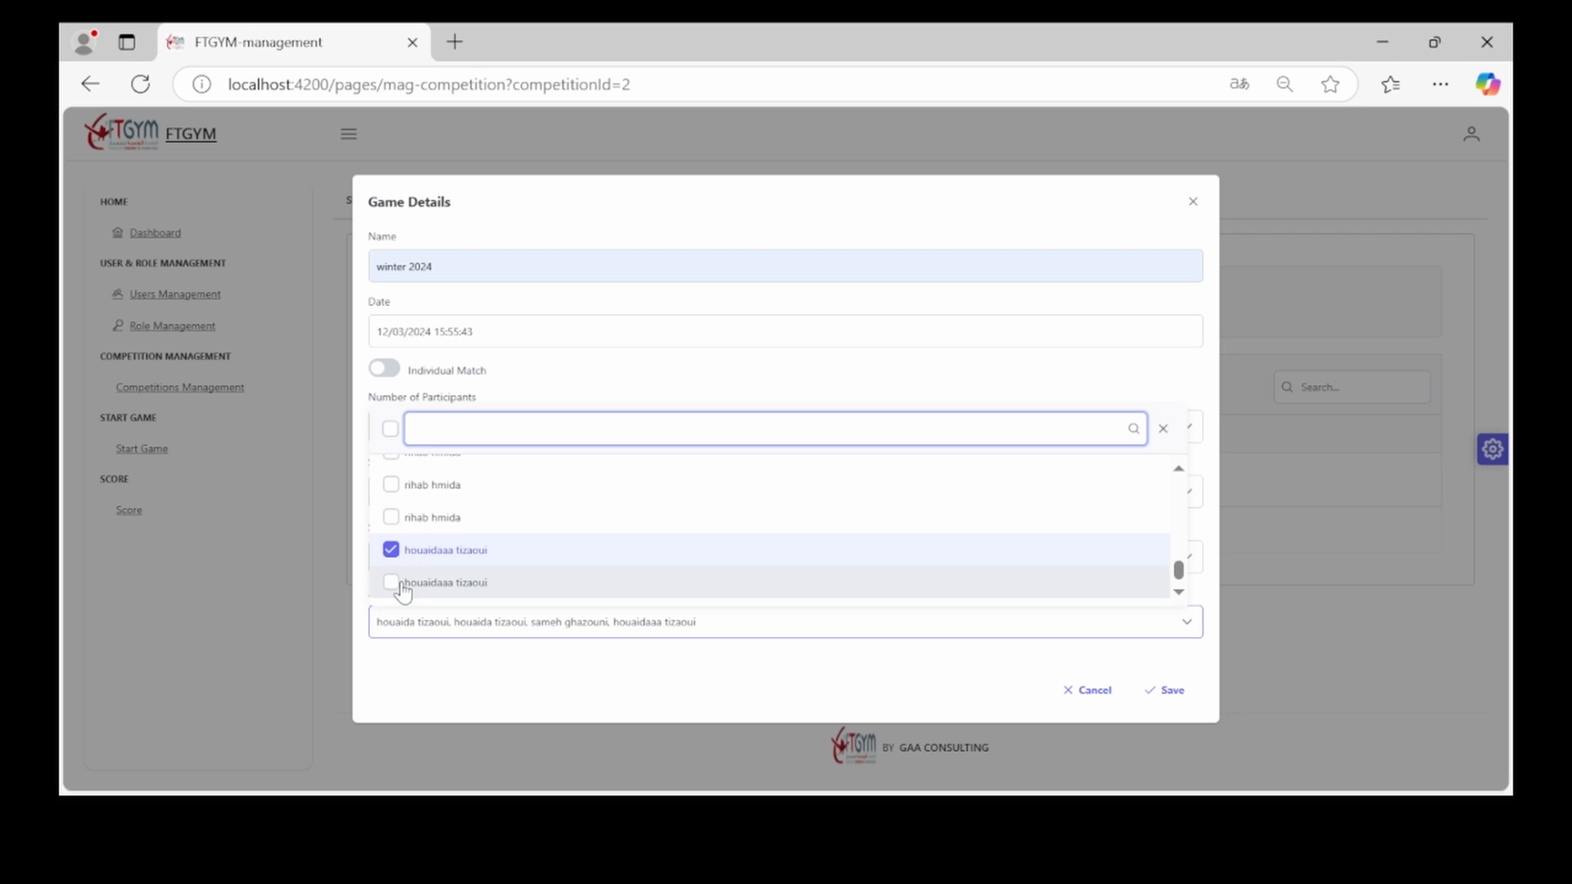
{"action": "left_click", "coordinate": [410, 583]}
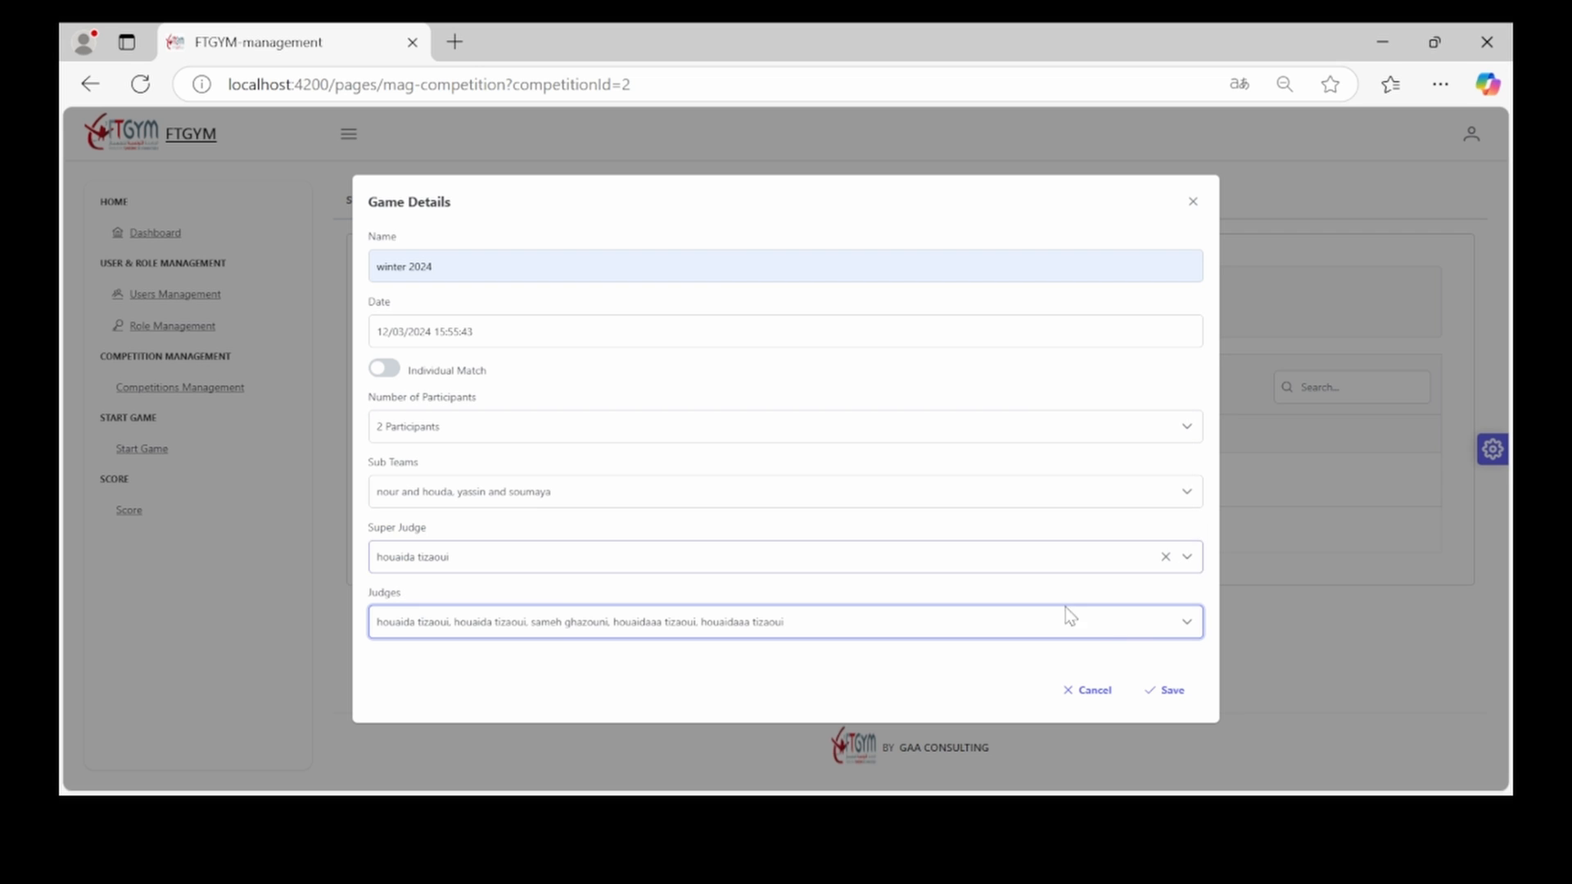
{"action": "left_click", "coordinate": [1184, 701]}
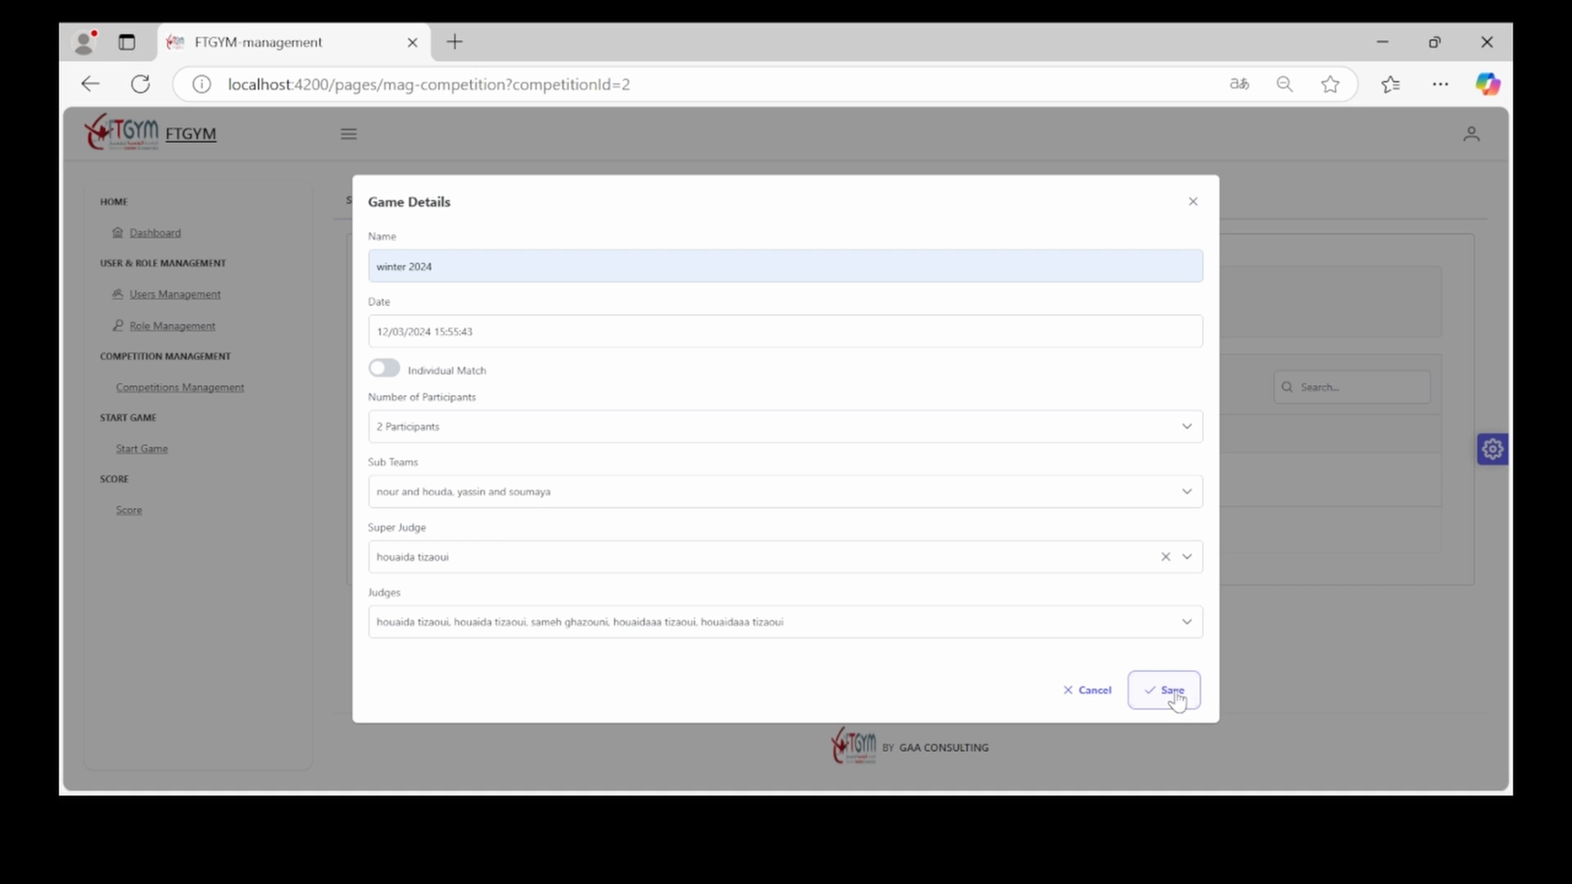
{"action": "left_click", "coordinate": [1183, 700]}
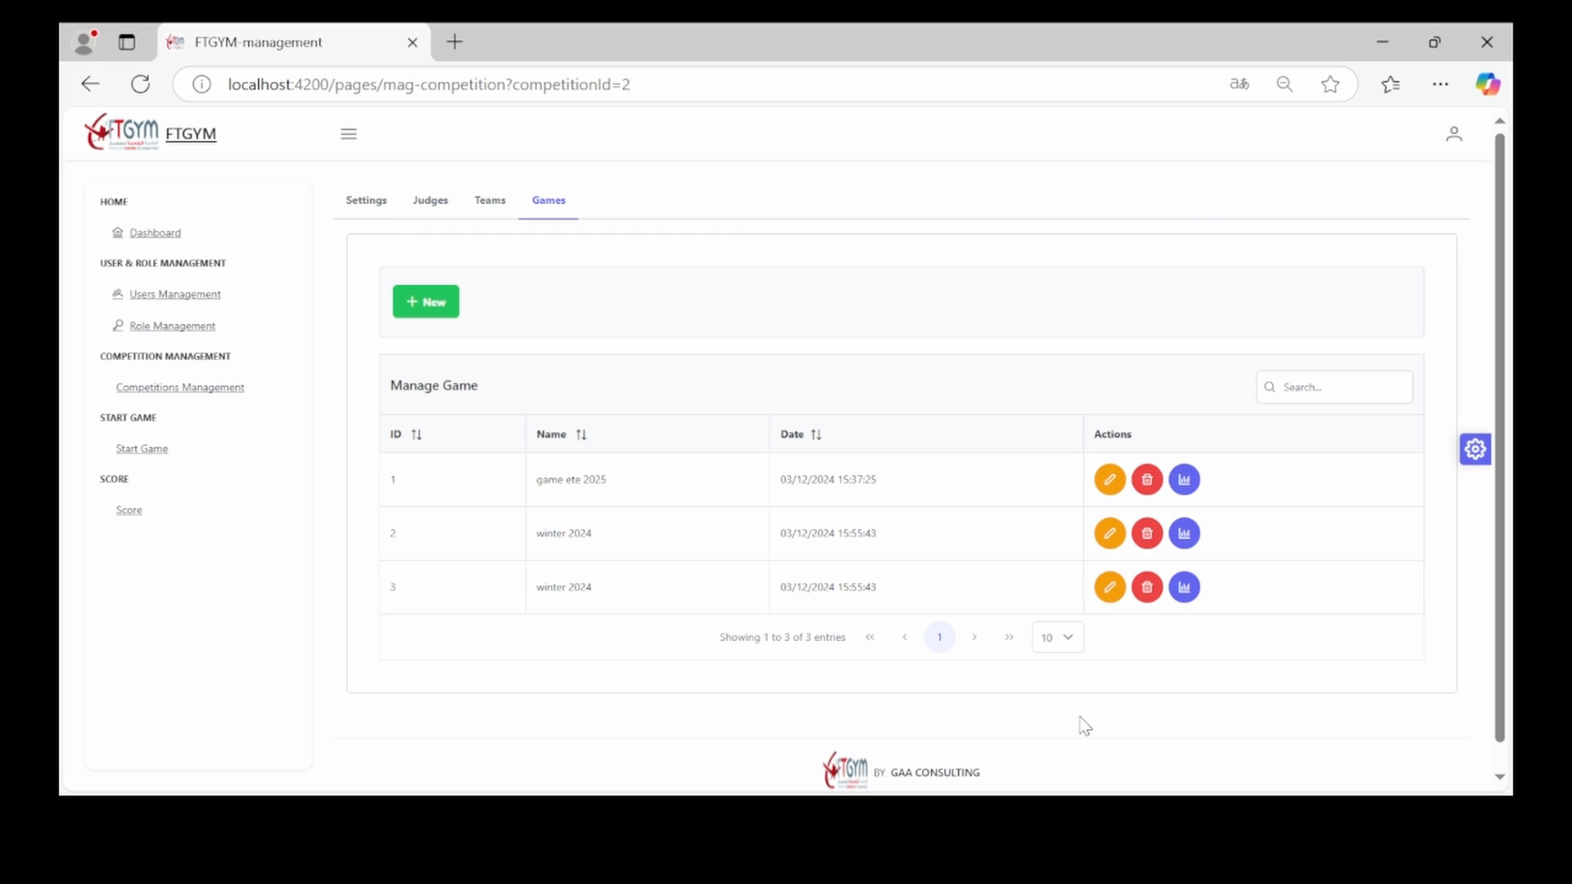
Open game 1 for editing, change its name's last digit, then close without saving
{"action": "left_click", "coordinate": [1110, 480]}
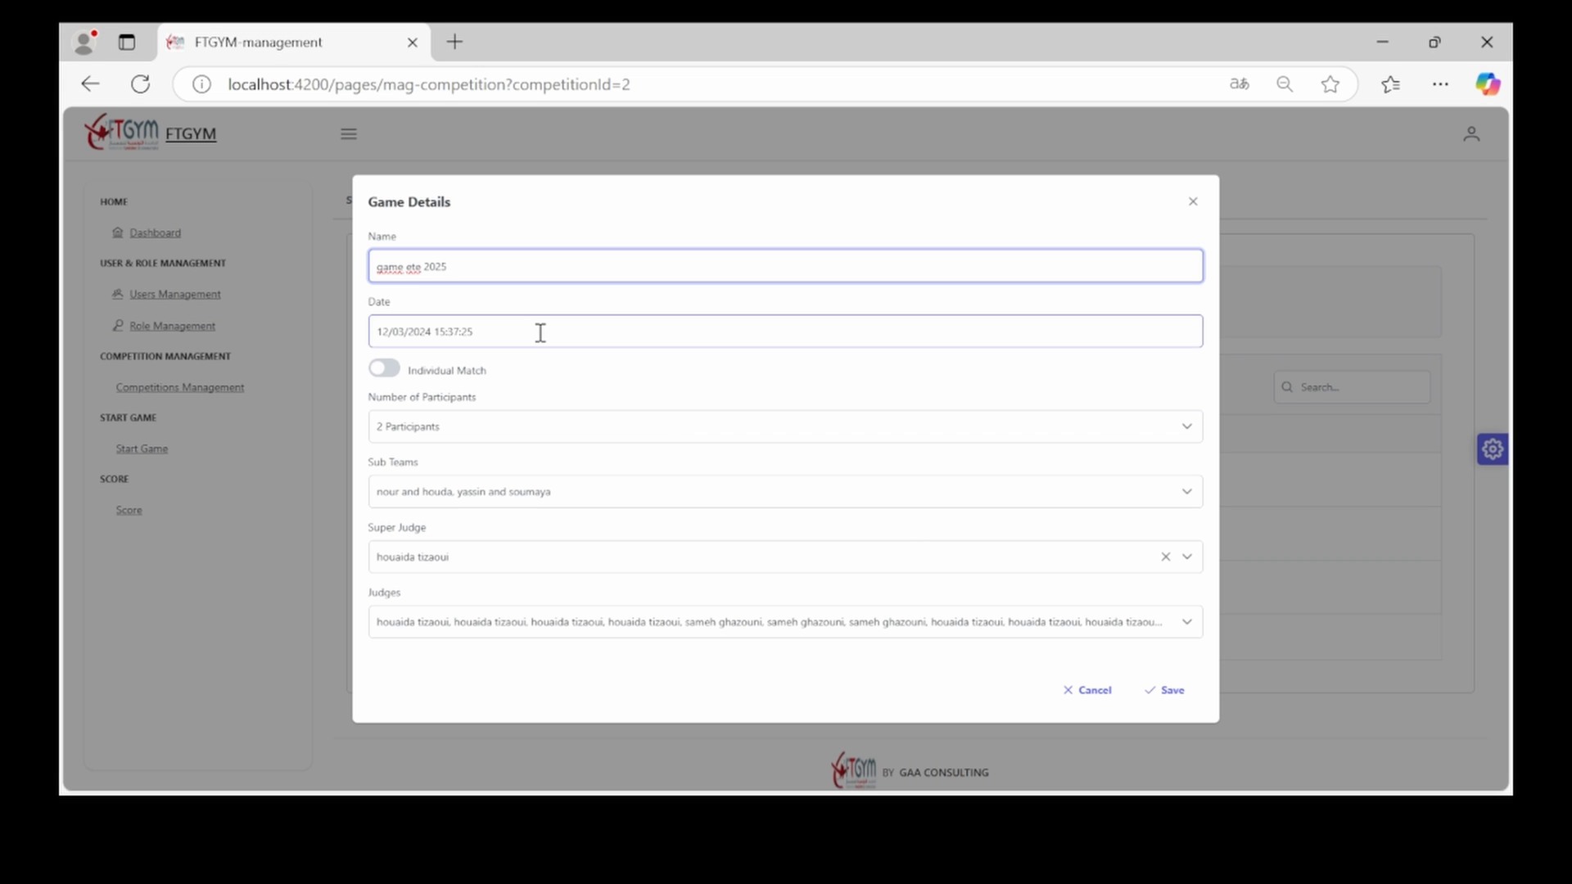
{"action": "key", "text": "BackSpace"}
{"action": "type", "text": "4"}
{"action": "left_click", "coordinate": [1193, 203]}
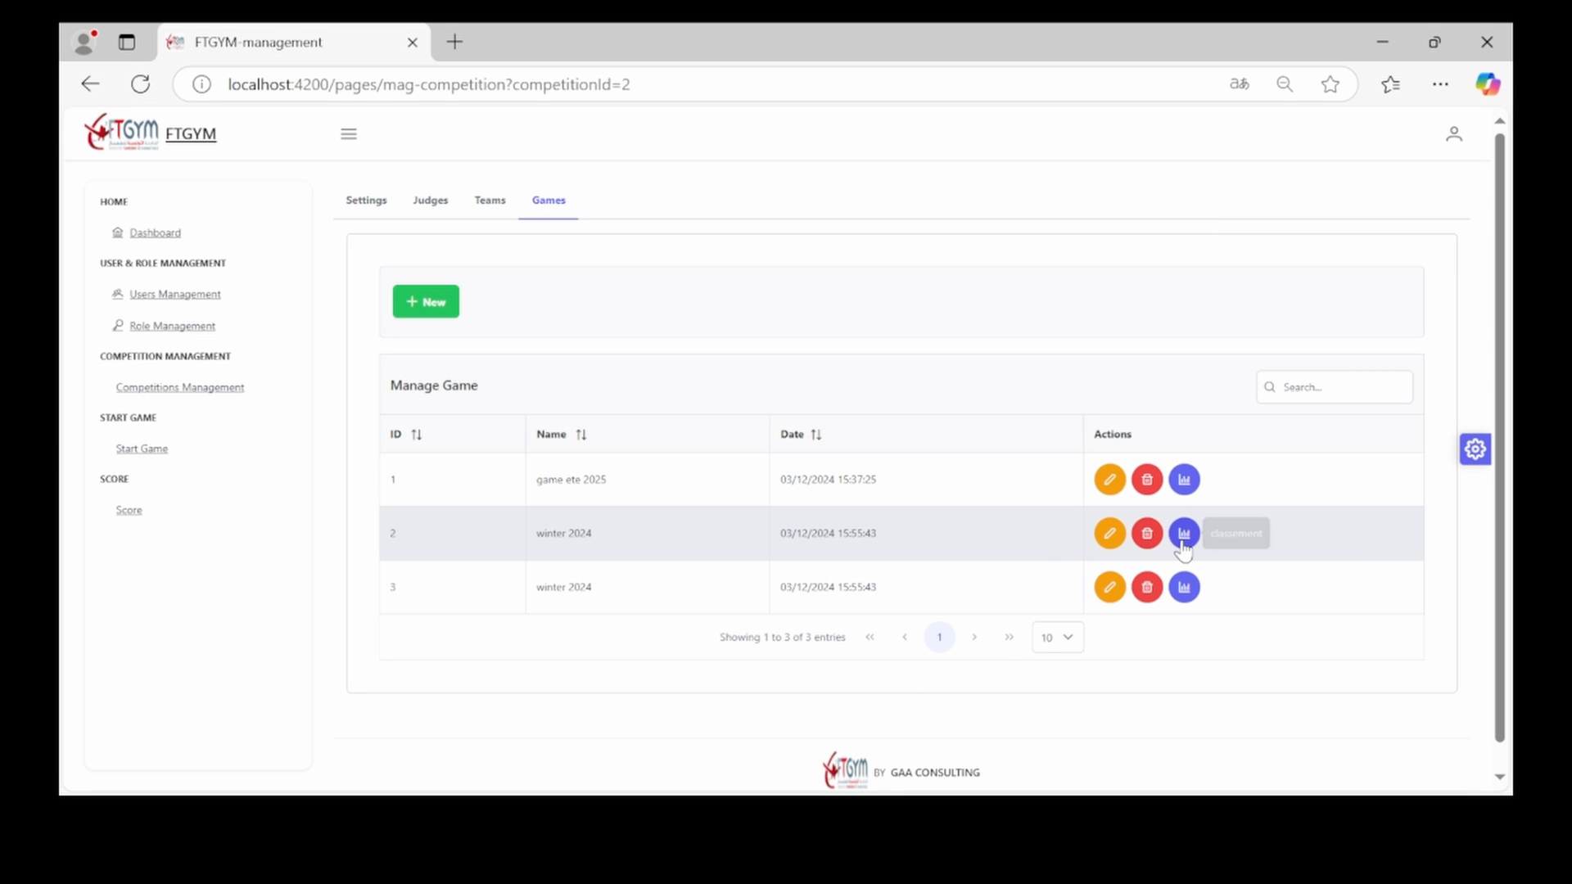
Rename the third game to 'winter 2025', save it, and request its deletion
{"action": "left_click", "coordinate": [1110, 533]}
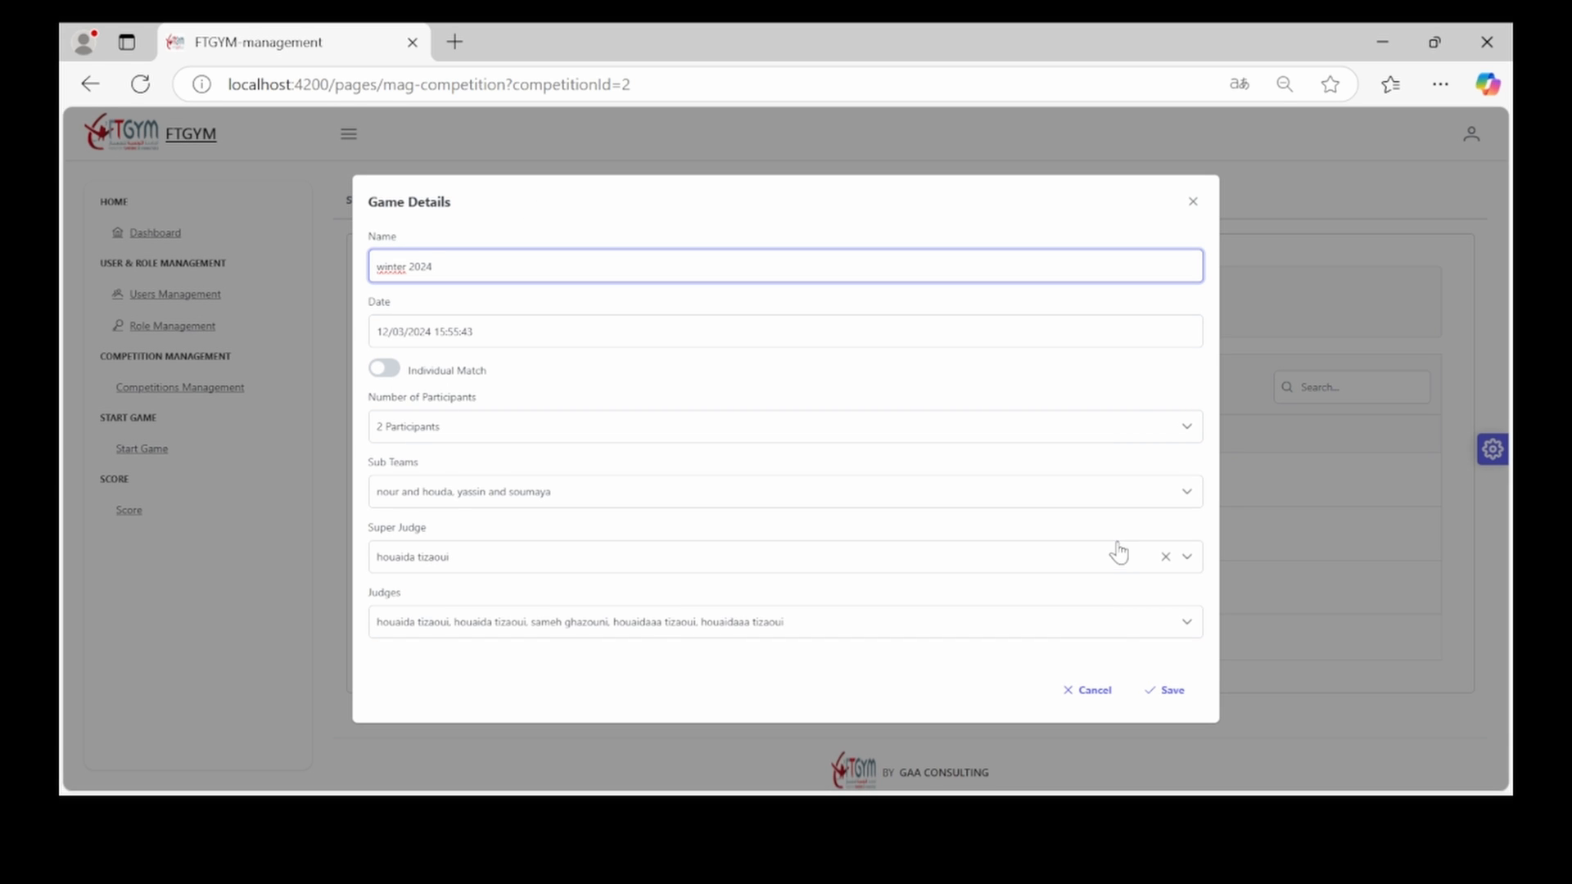
{"action": "key", "text": "BackSpace"}
{"action": "type", "text": "5"}
{"action": "left_click", "coordinate": [1162, 692]}
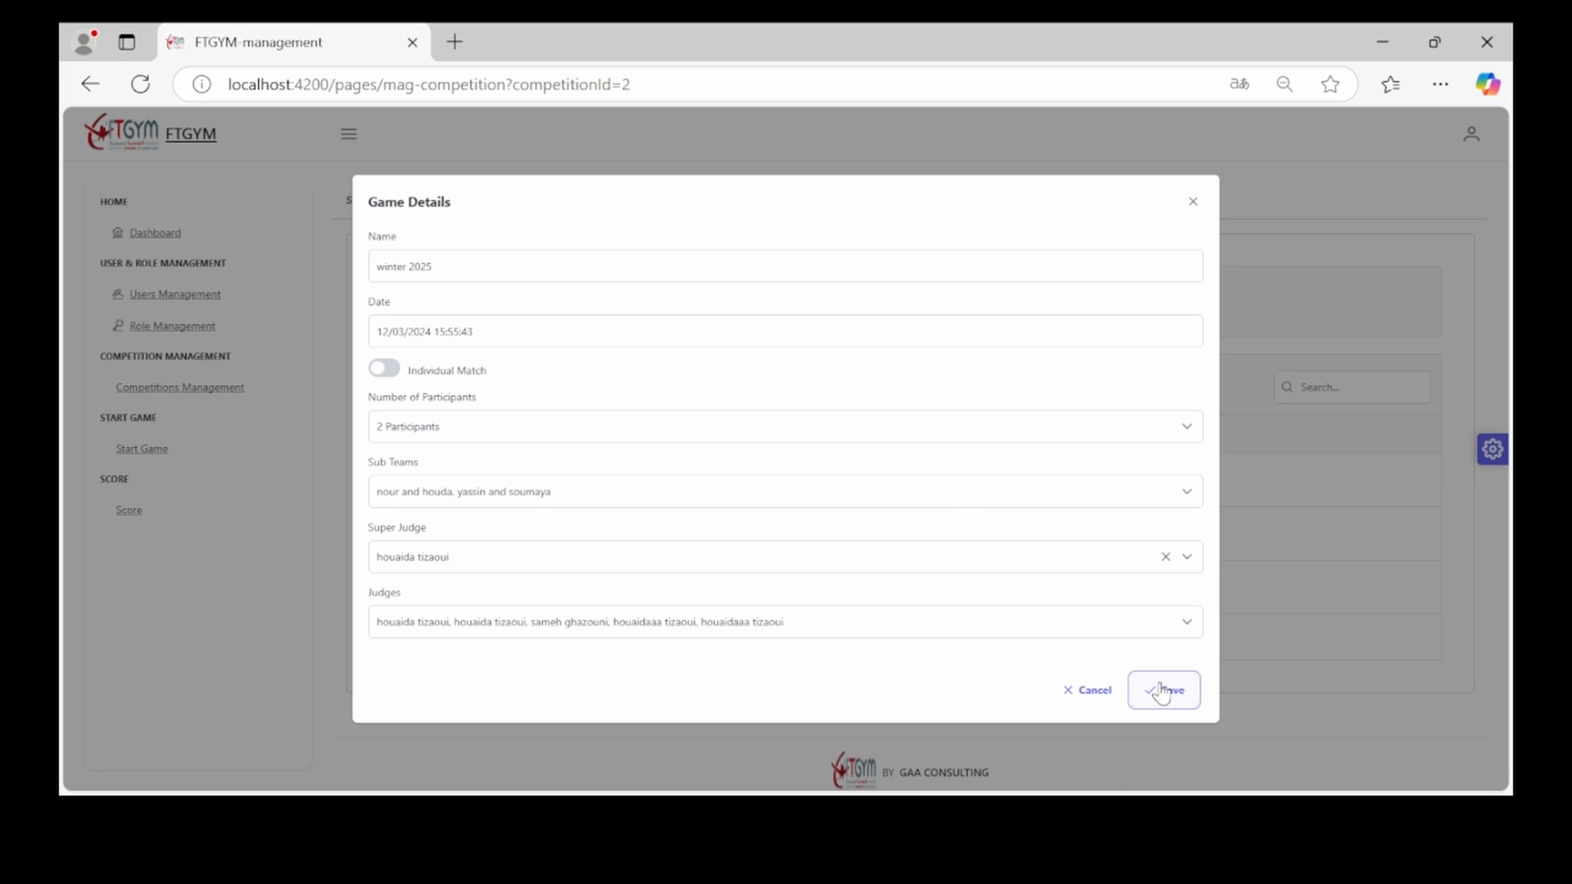
{"action": "left_click", "coordinate": [1162, 691]}
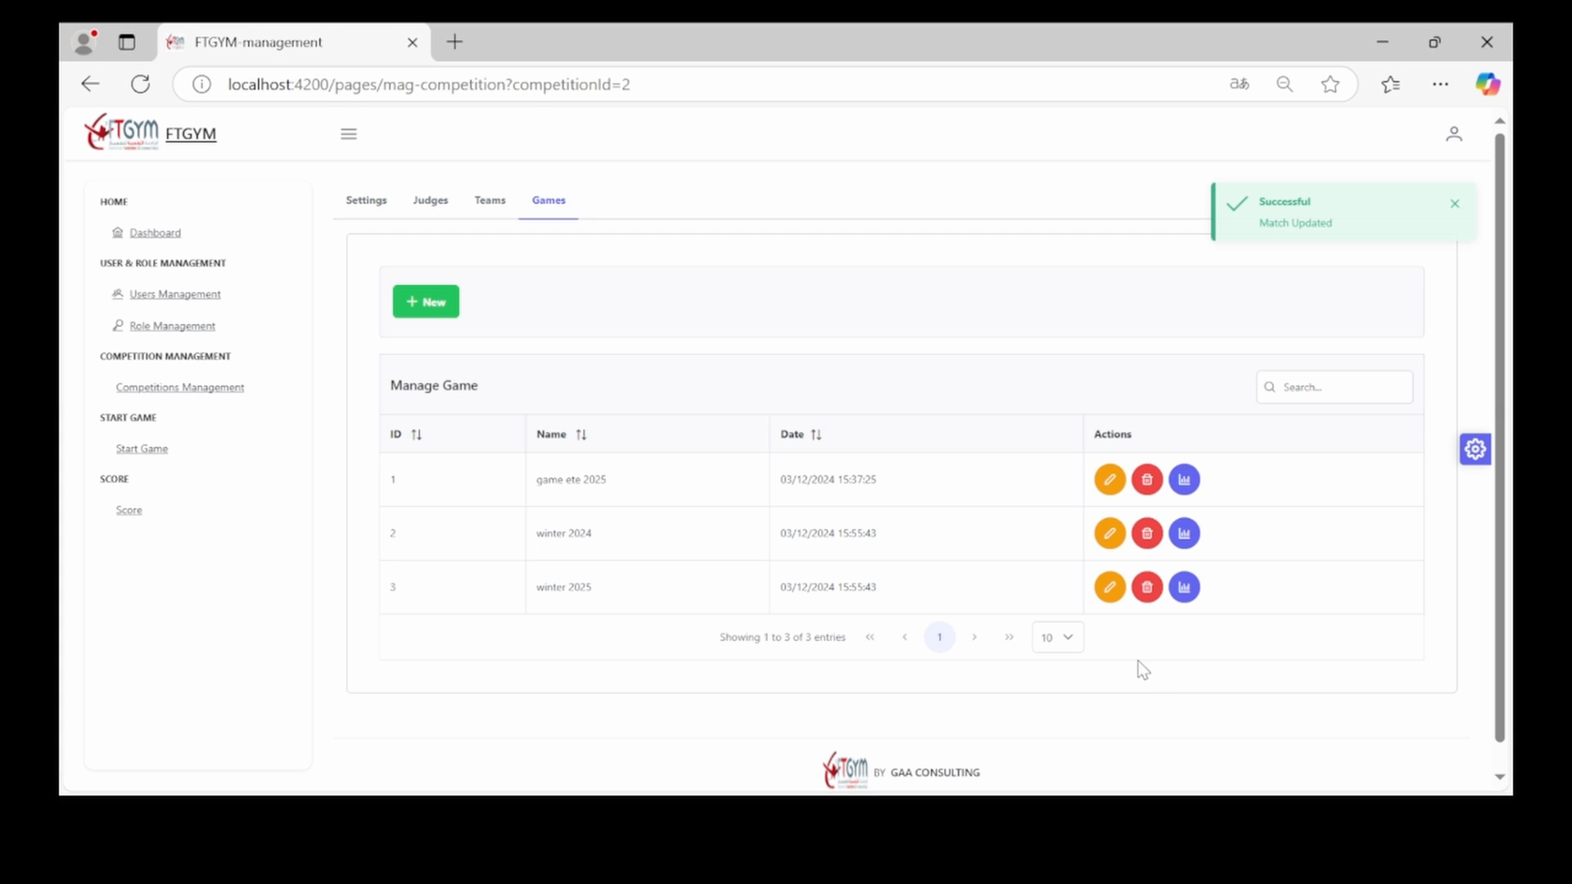
{"action": "left_click", "coordinate": [1147, 588]}
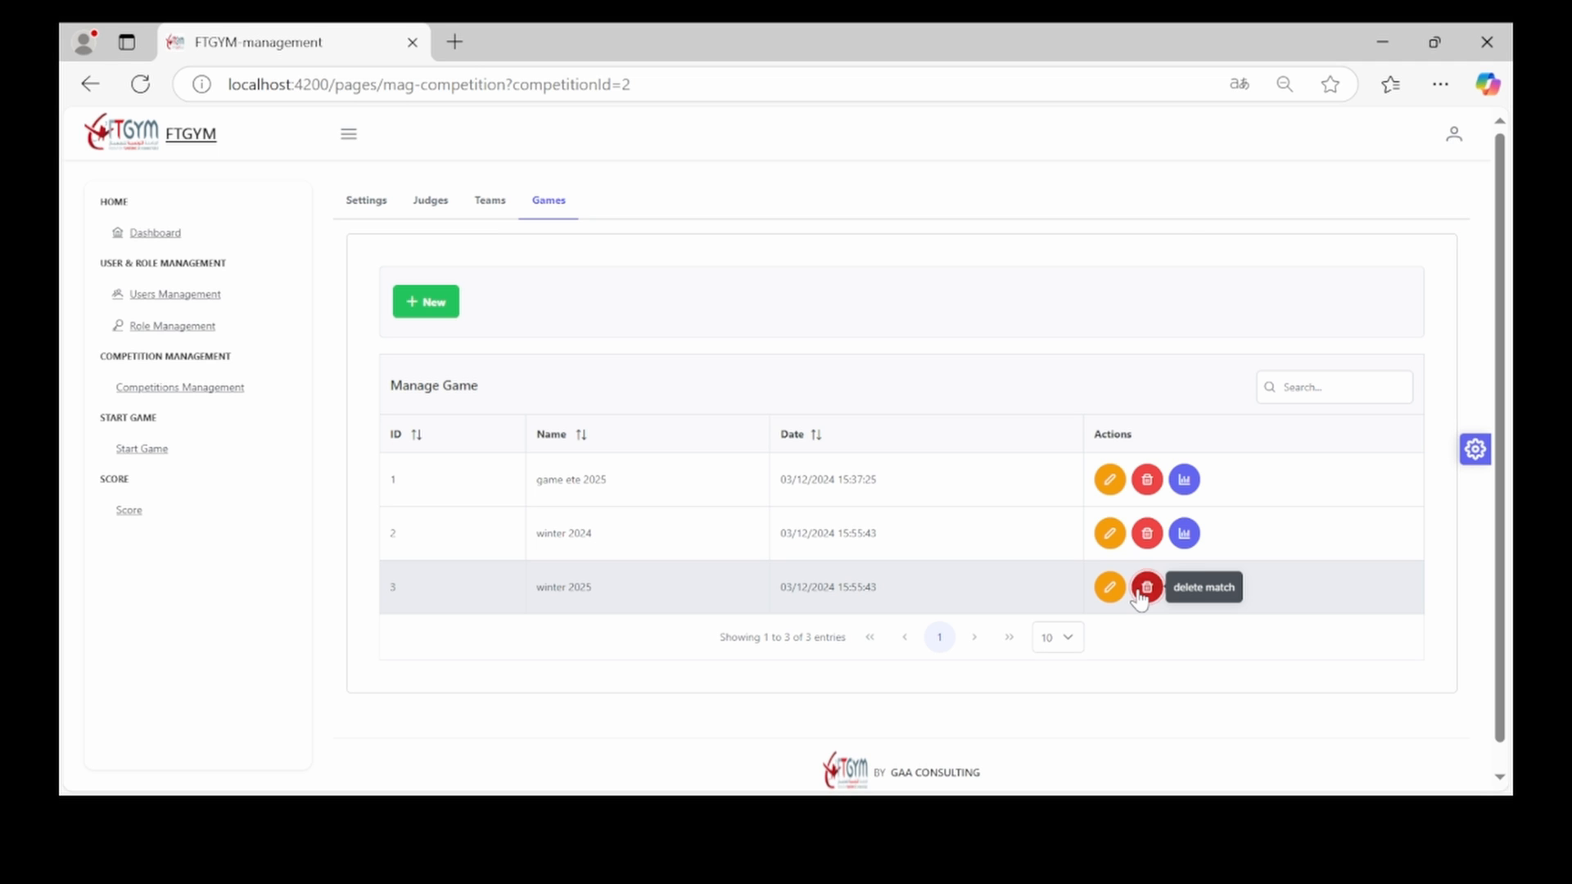